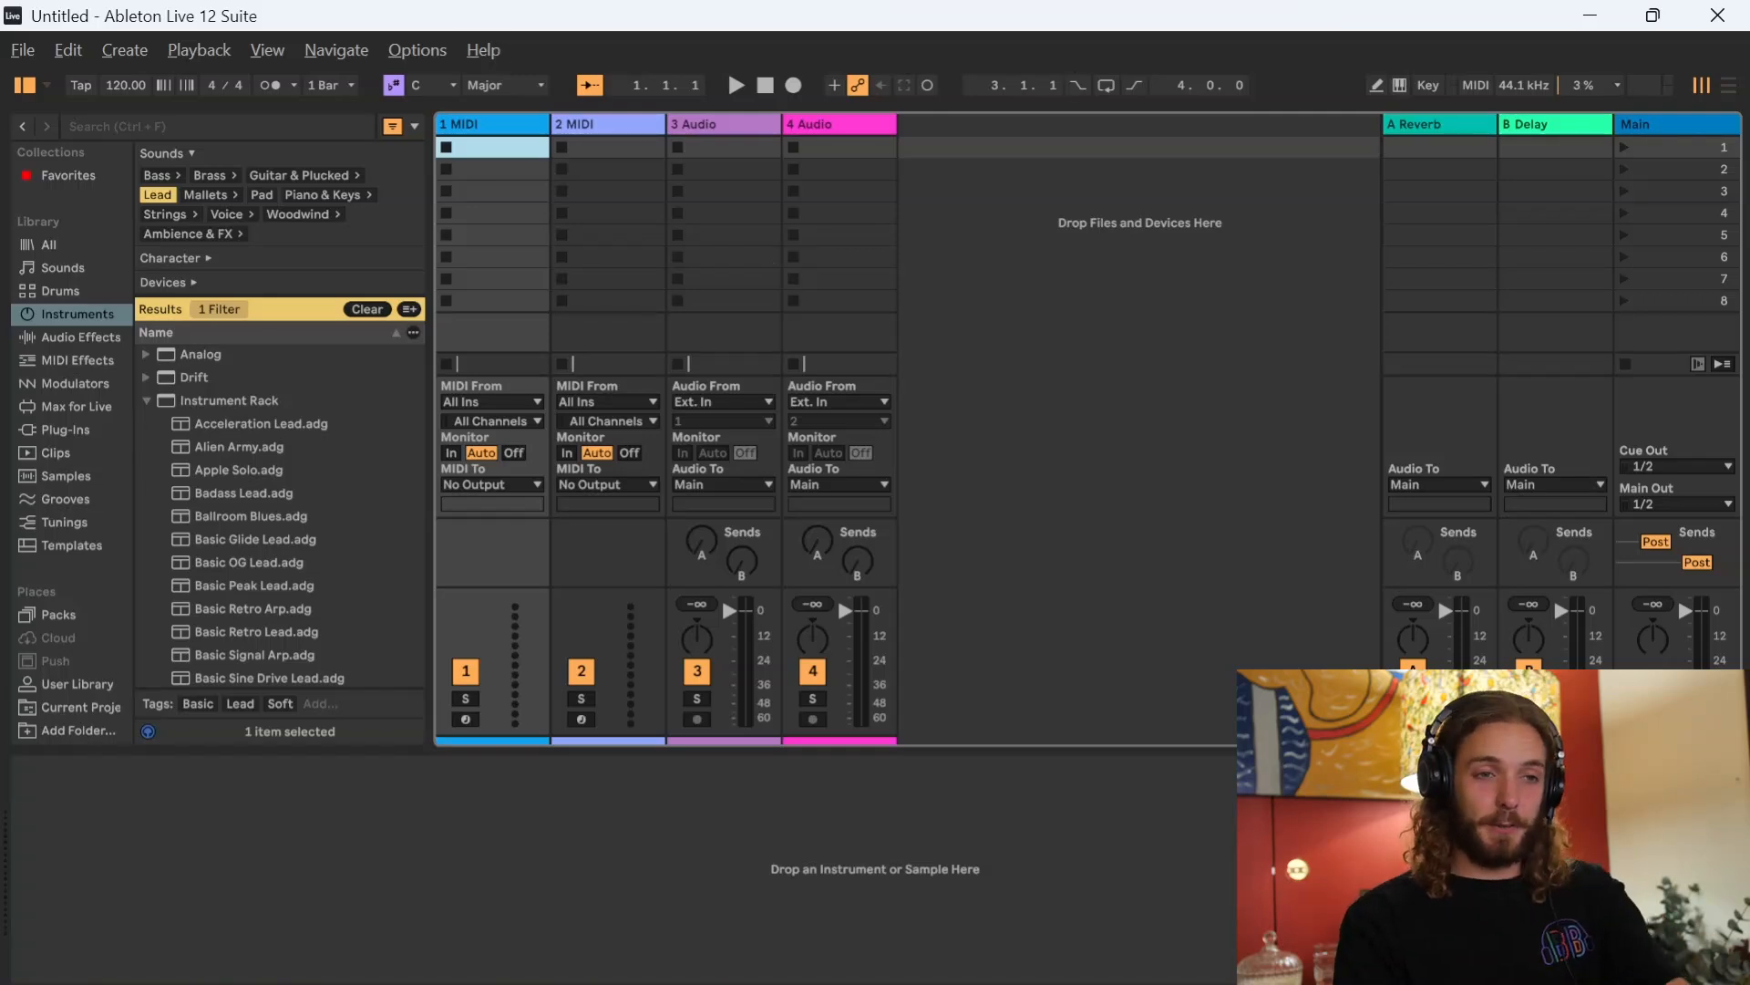
- Switch to the arrangement timeline and delete the second MIDI track and both audio tracks
left_click(1730, 84)
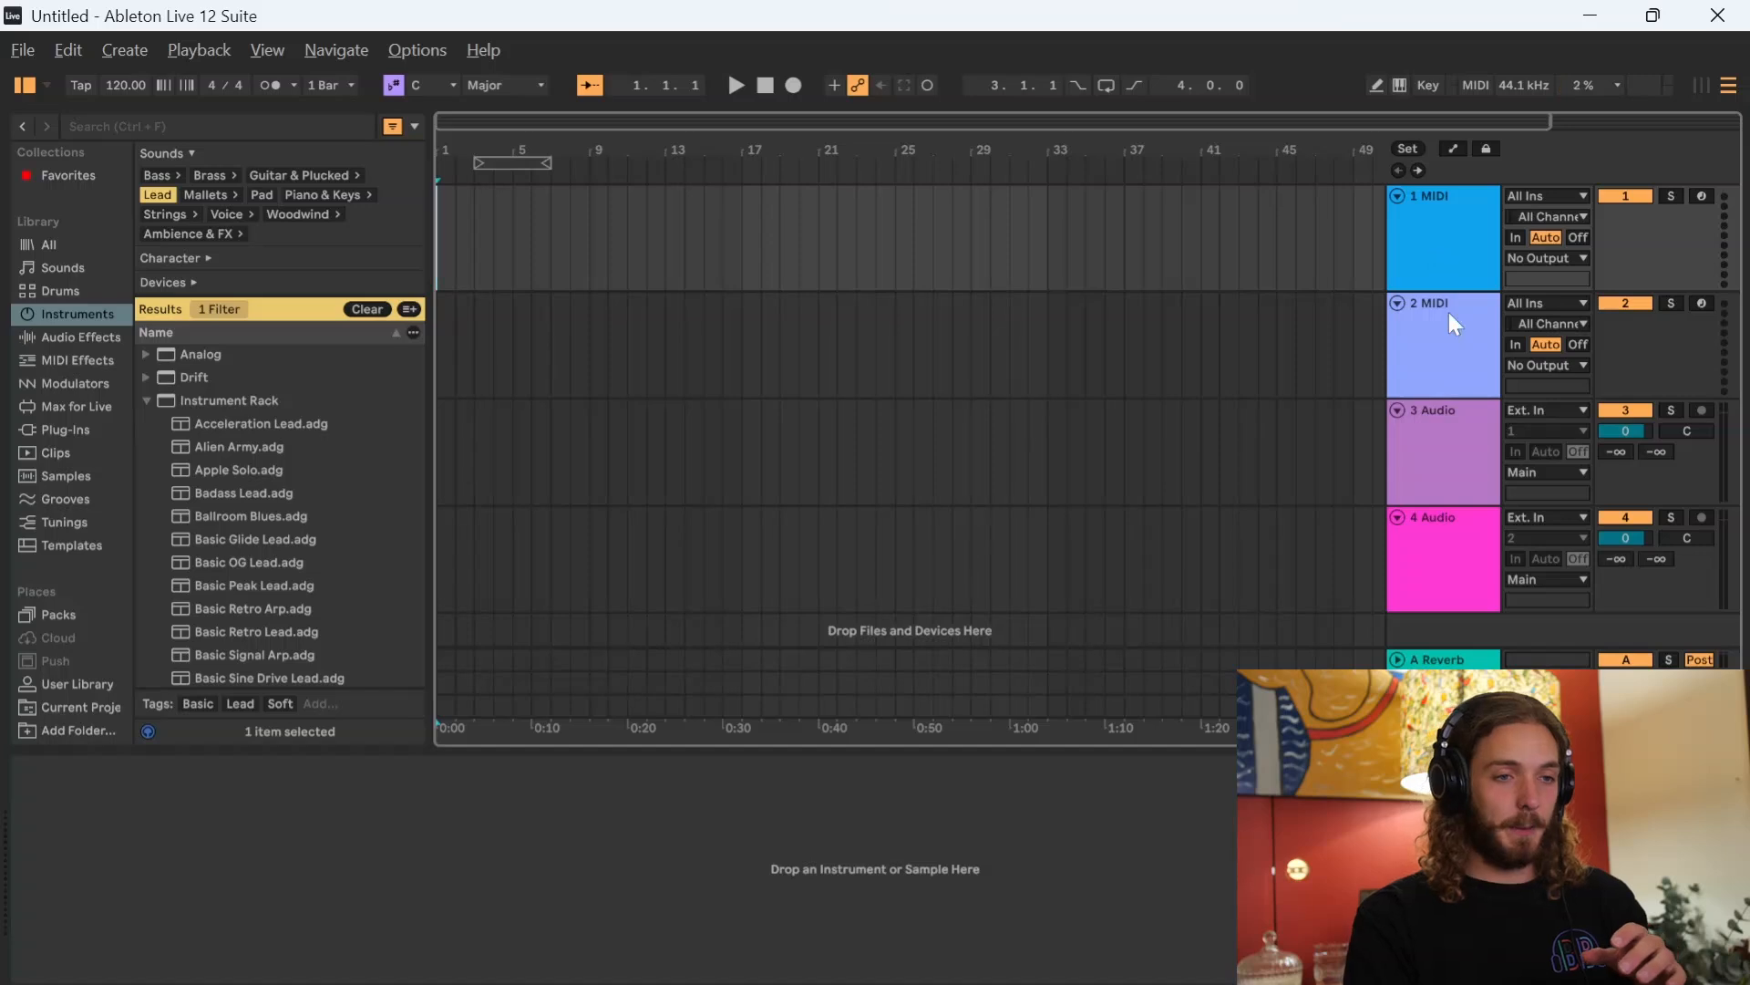
left_click(1455, 339)
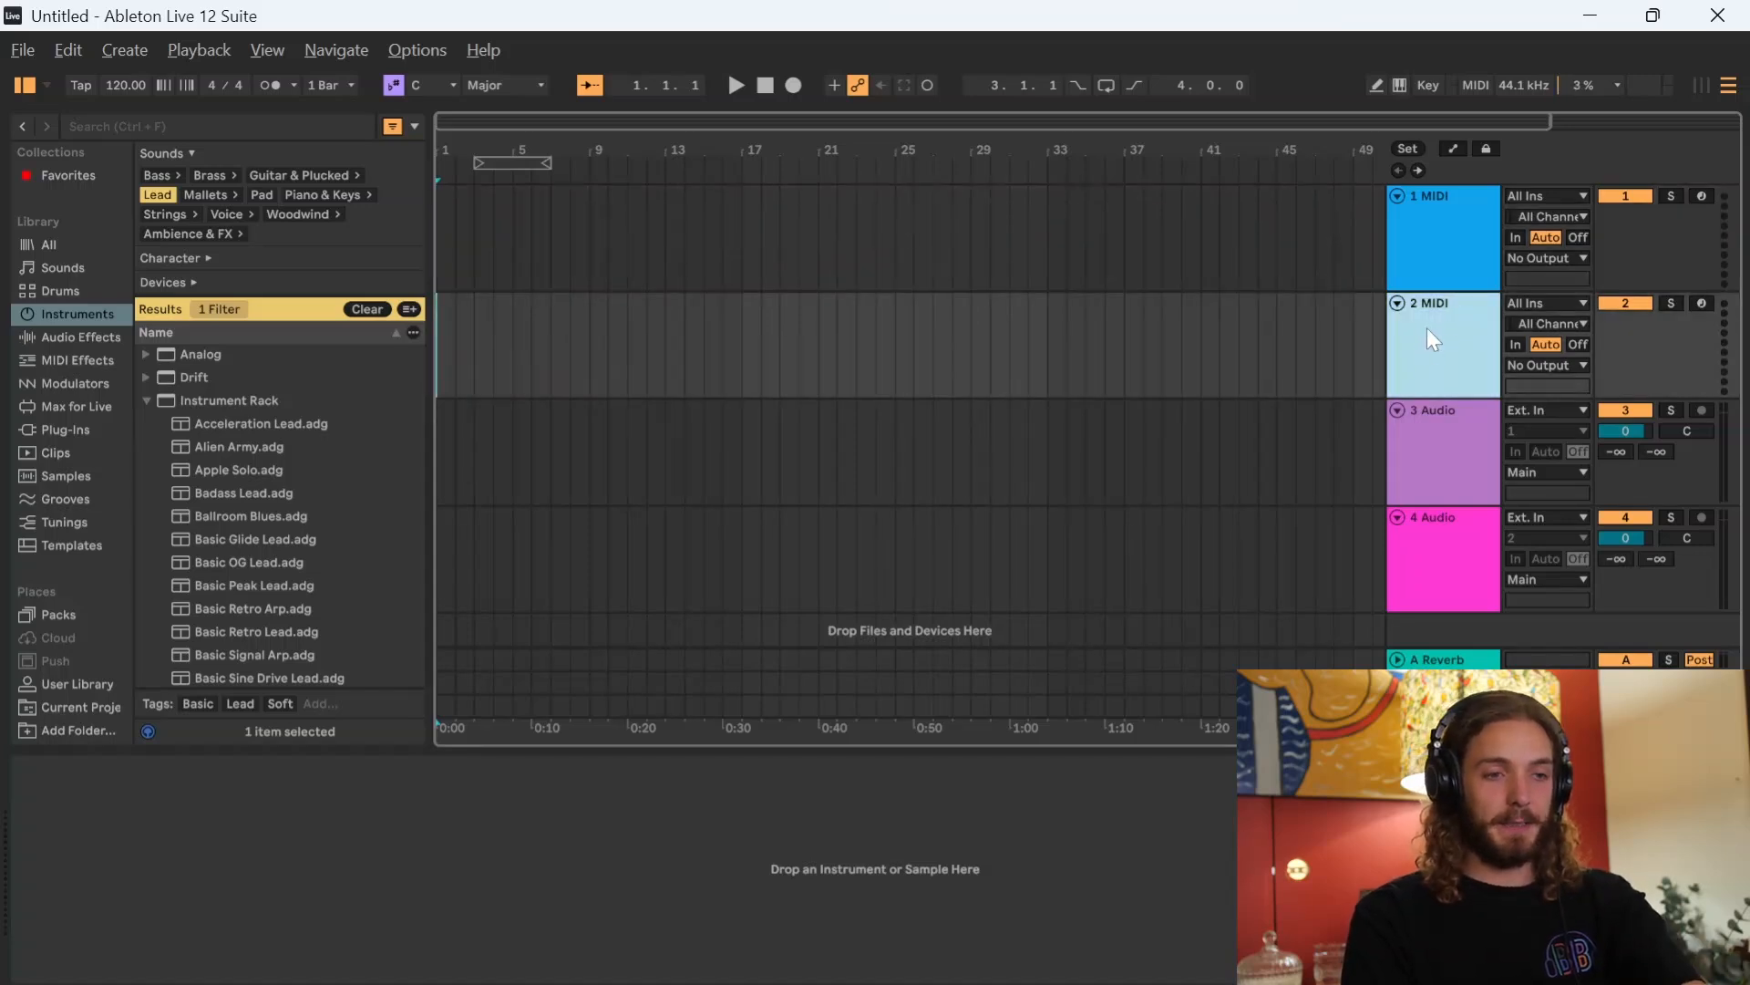
key("Delete")
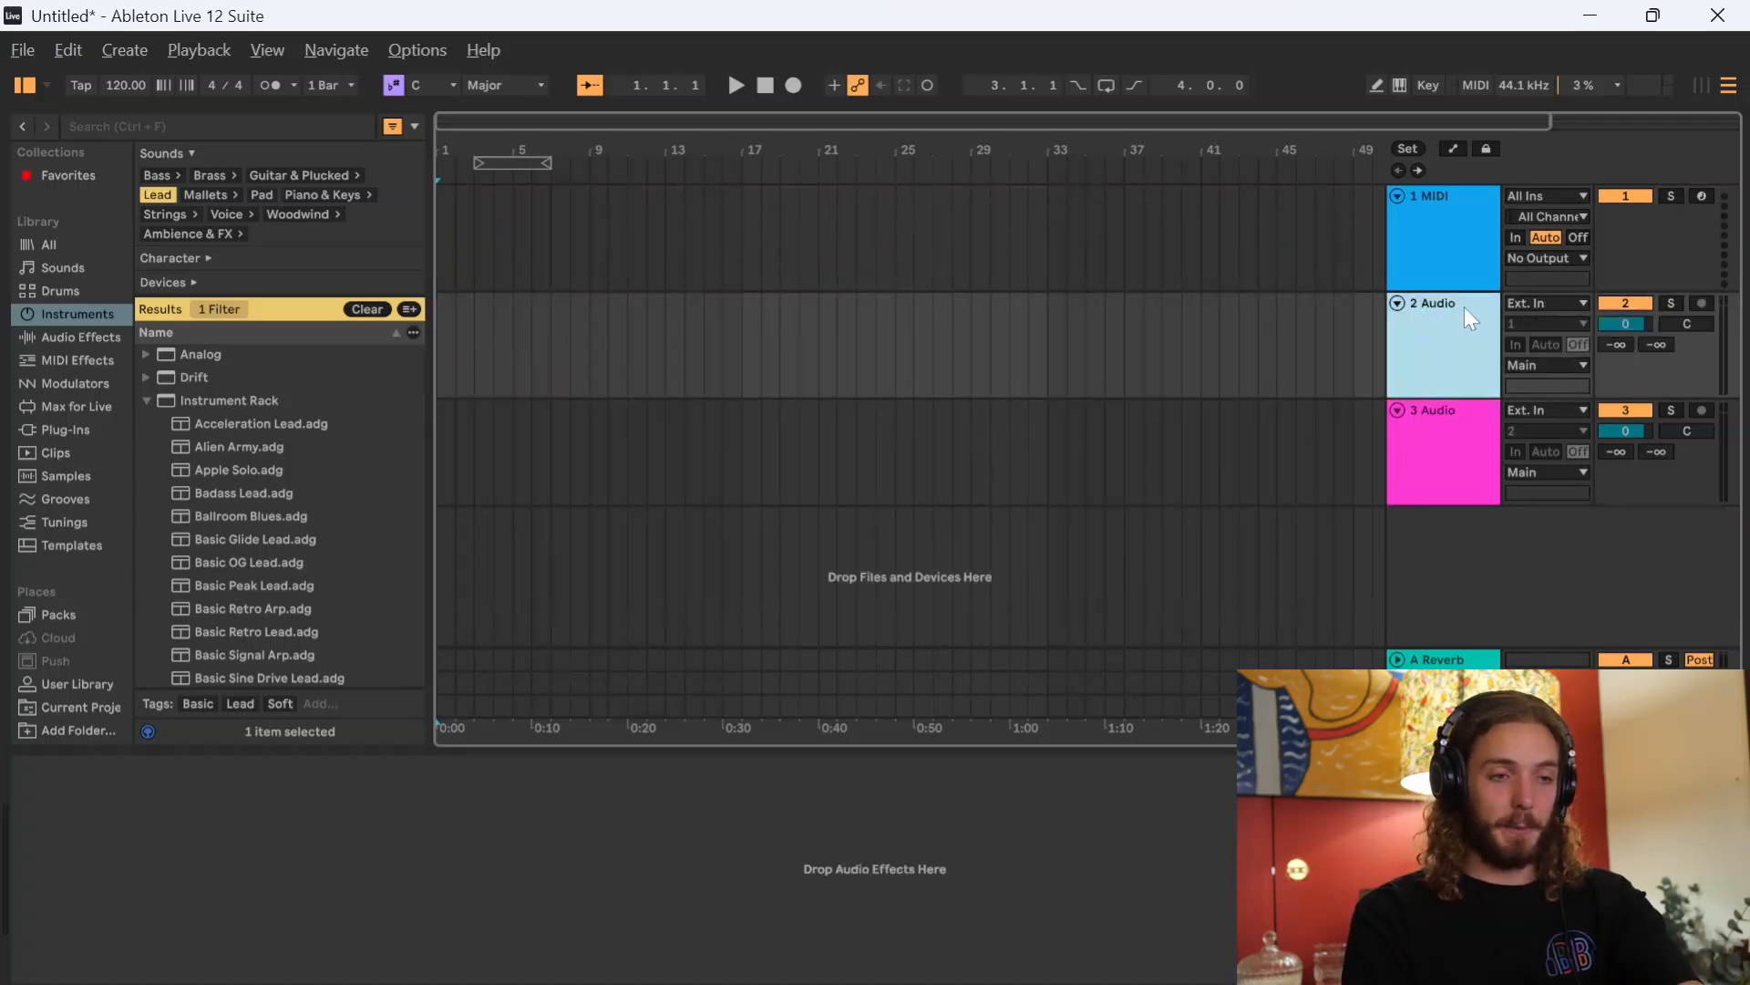
key("Delete")
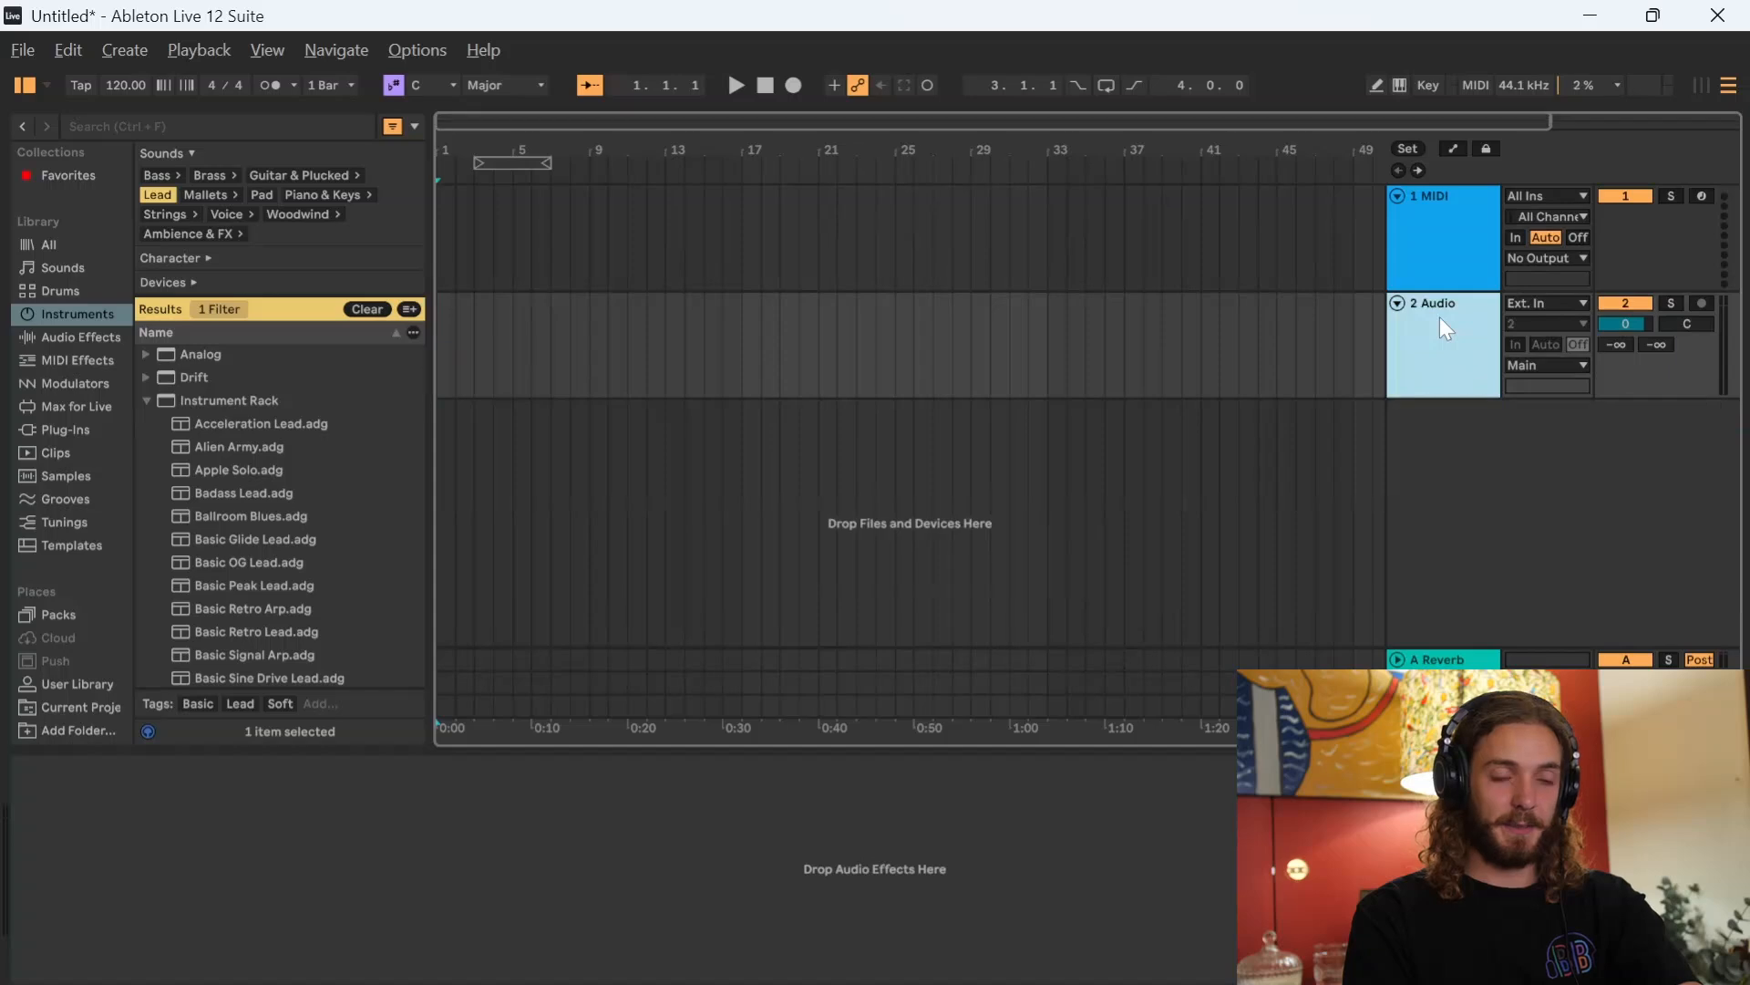
key("Delete")
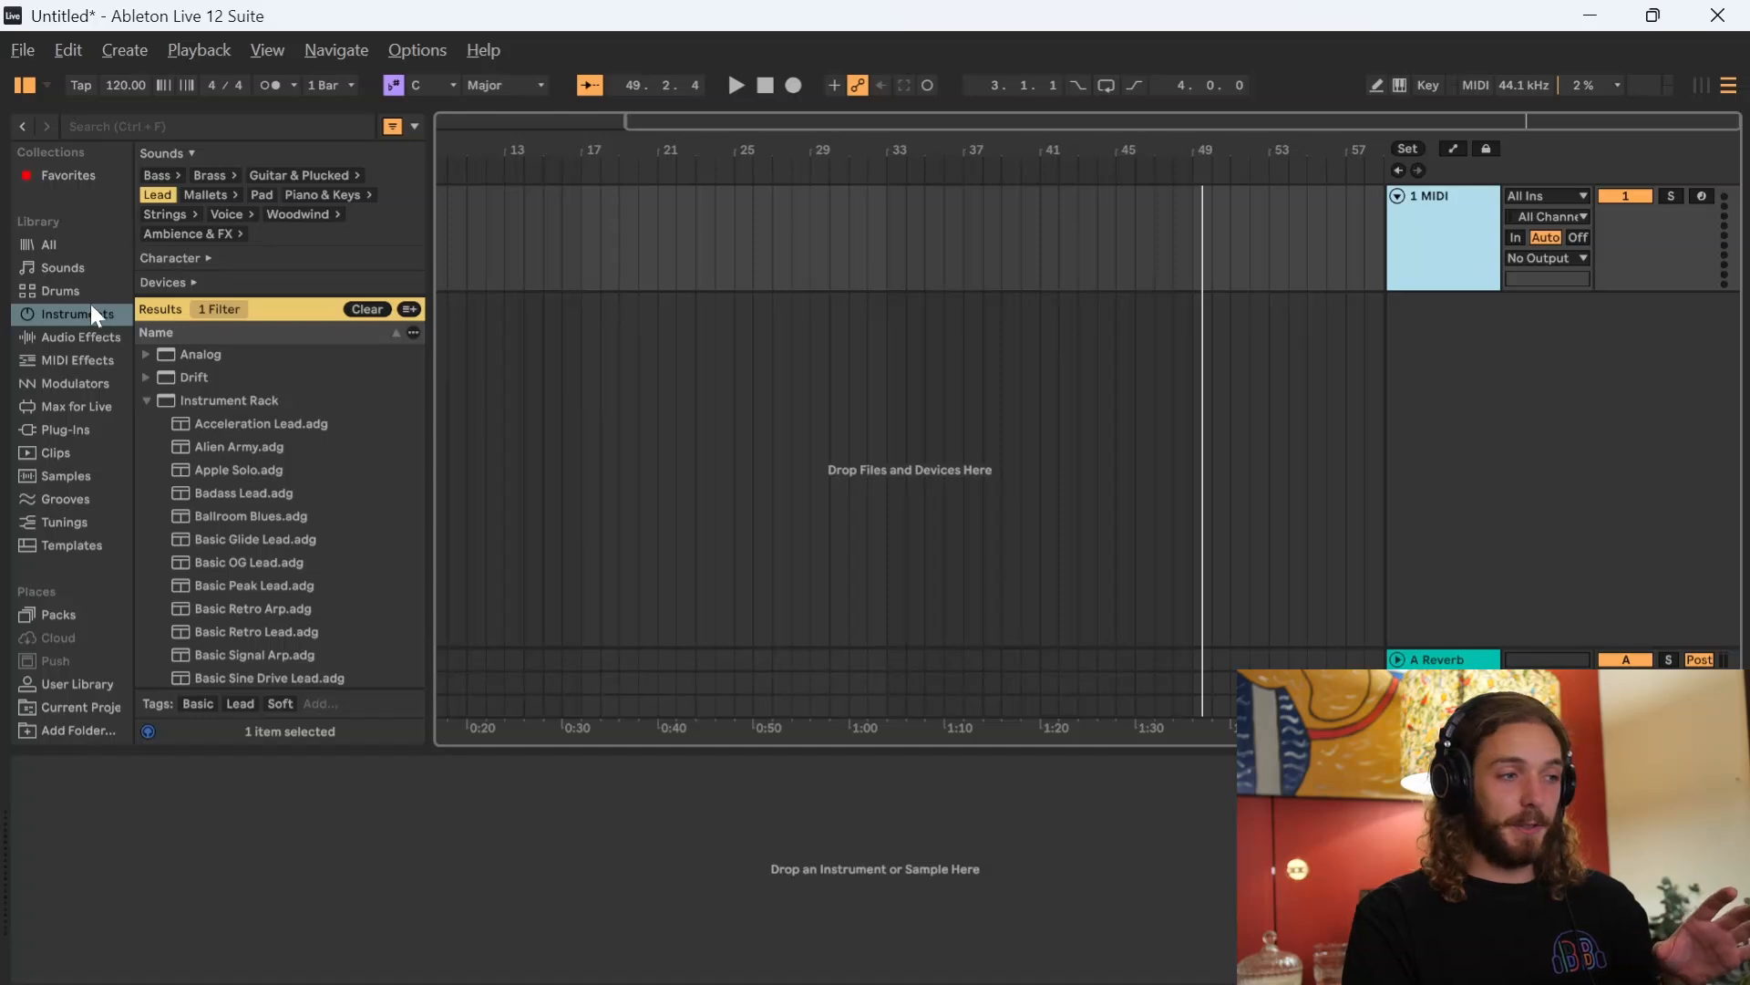
- Search the instrument library for "piano"
left_click(56, 321)
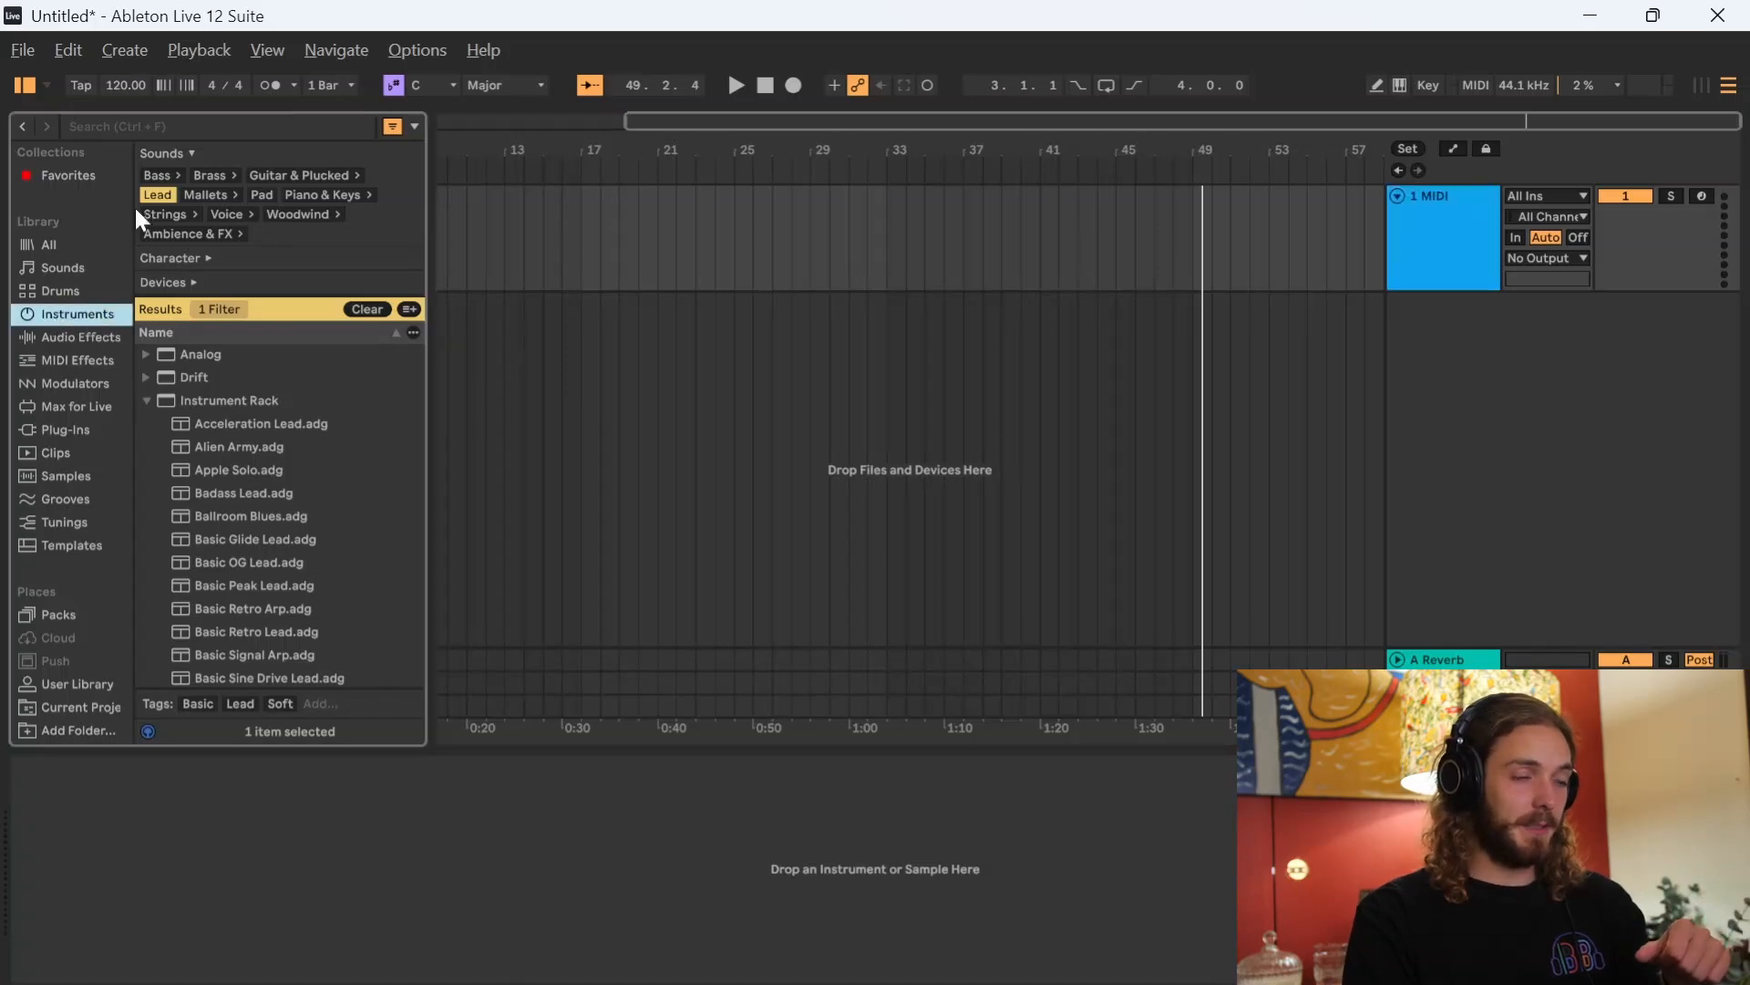
scroll(181, 405, "down", 3)
scroll(226, 425, "up", 3)
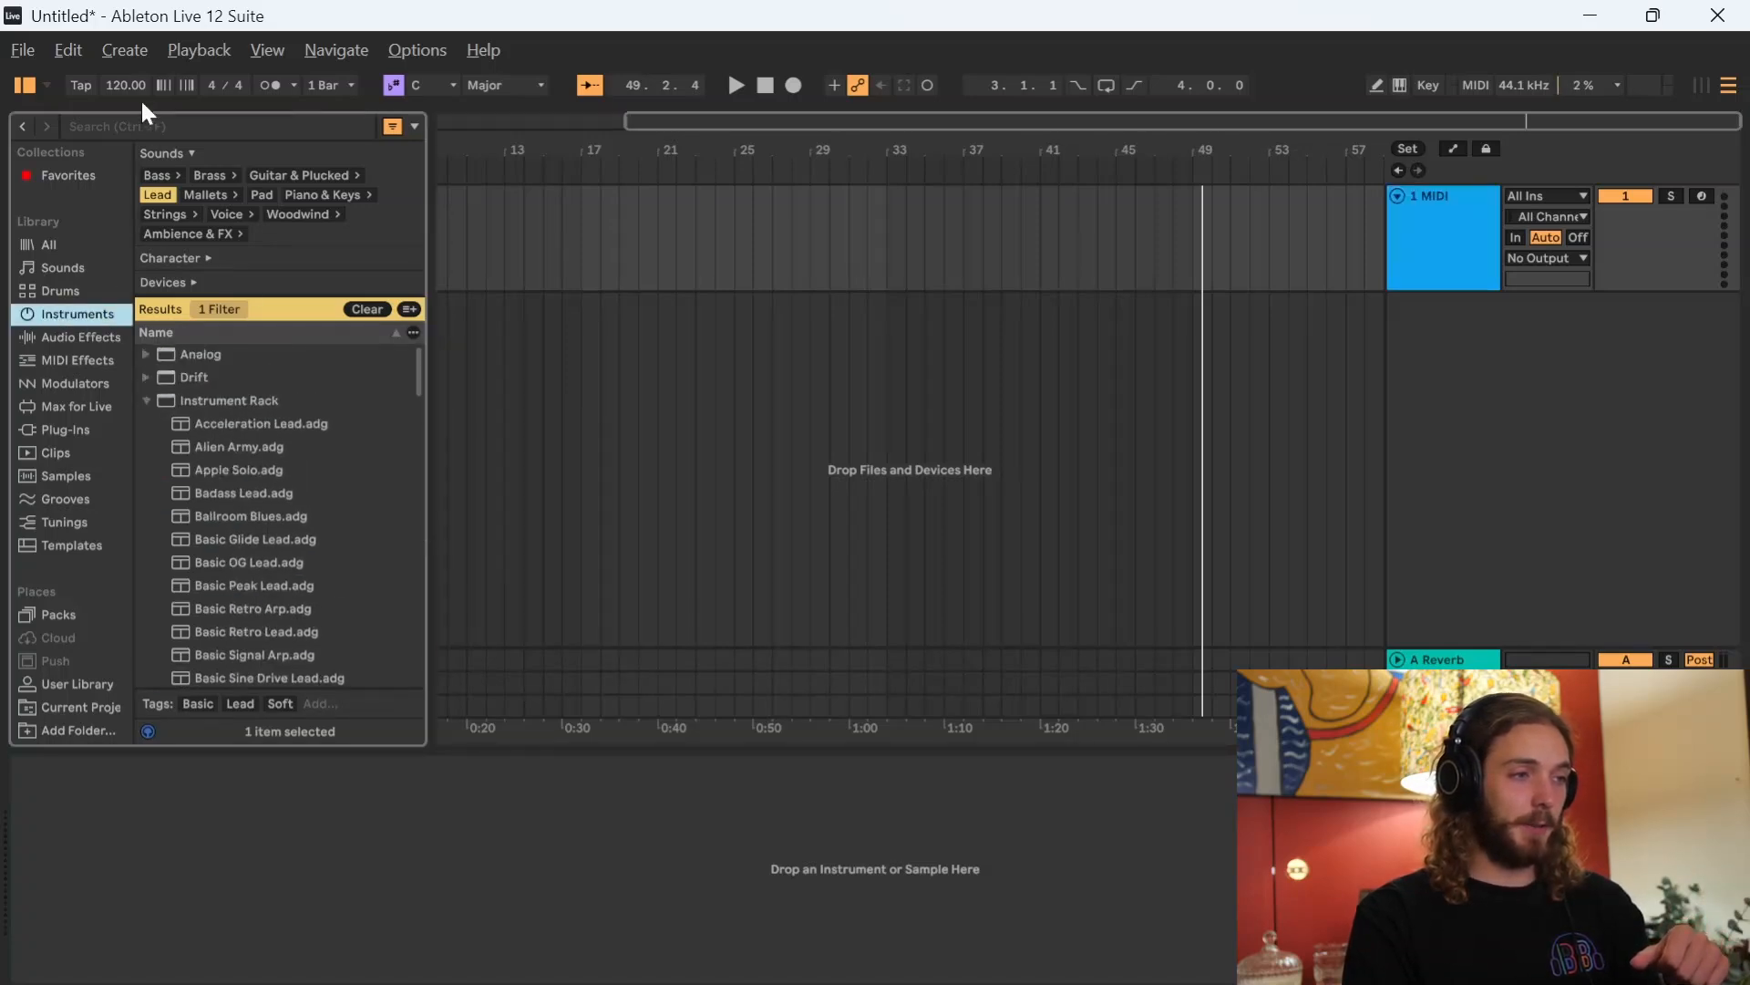
left_click(164, 124)
type("E Pi")
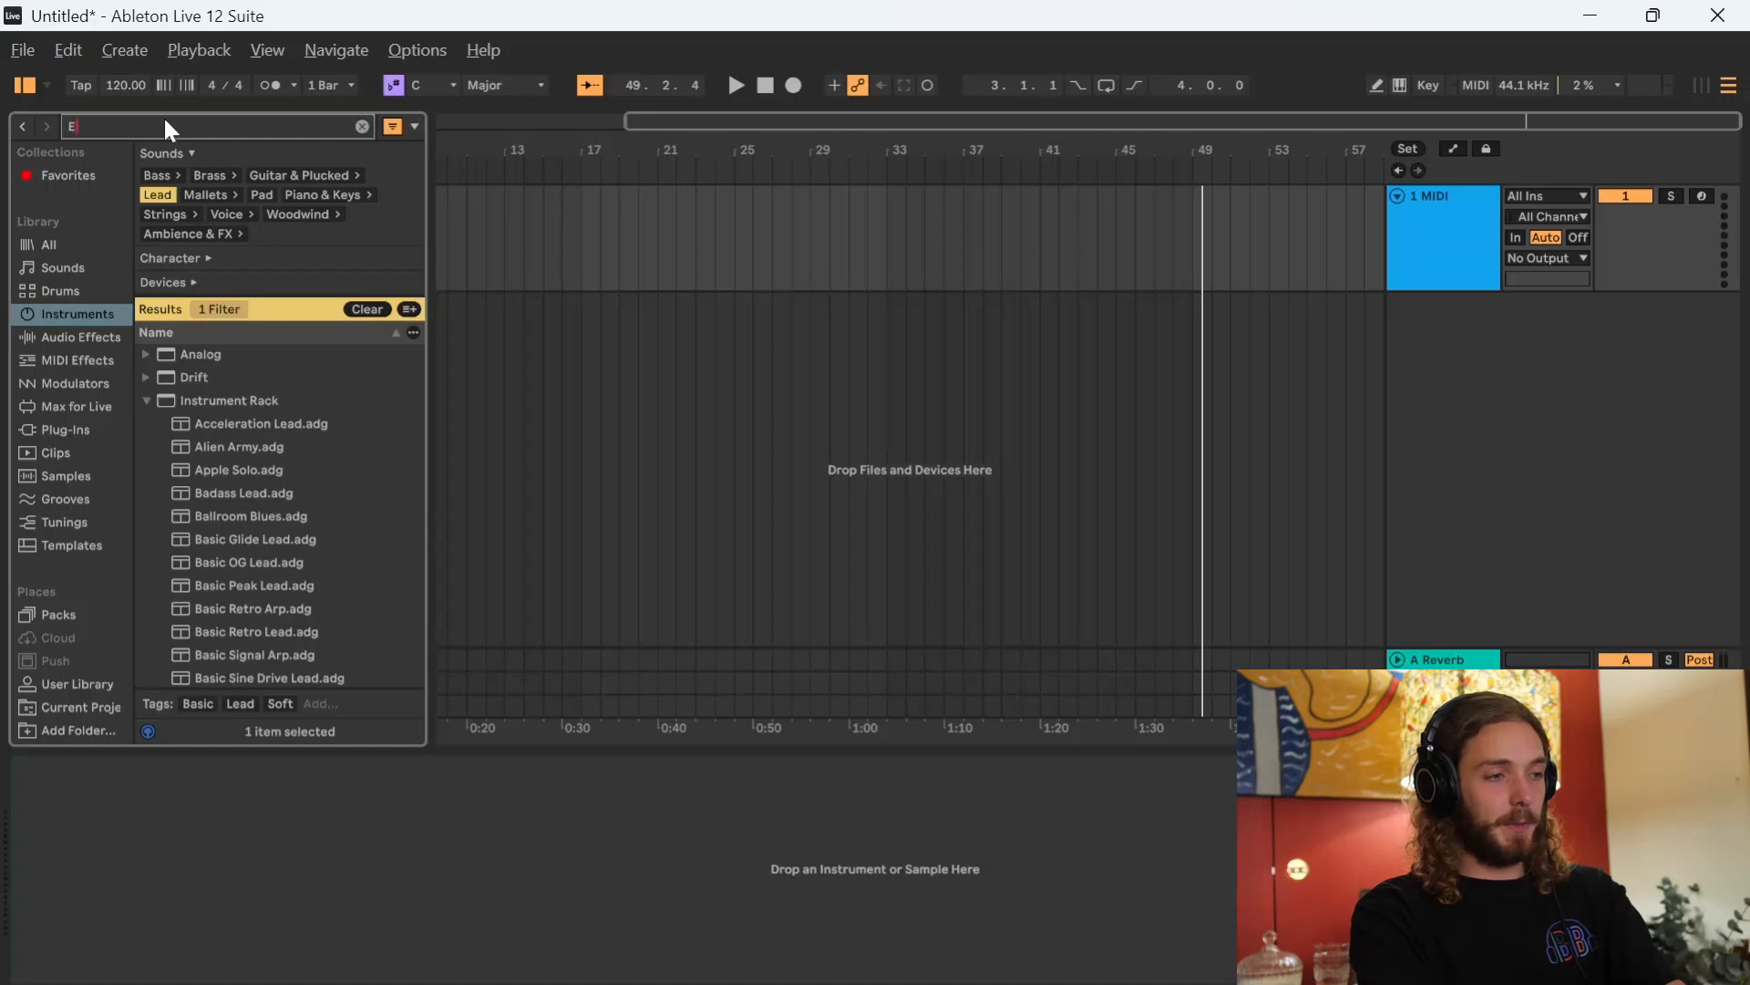
key("BackSpace")
key("BackSpace")
key("BackSpace")
key("BackSpace")
type("piano")
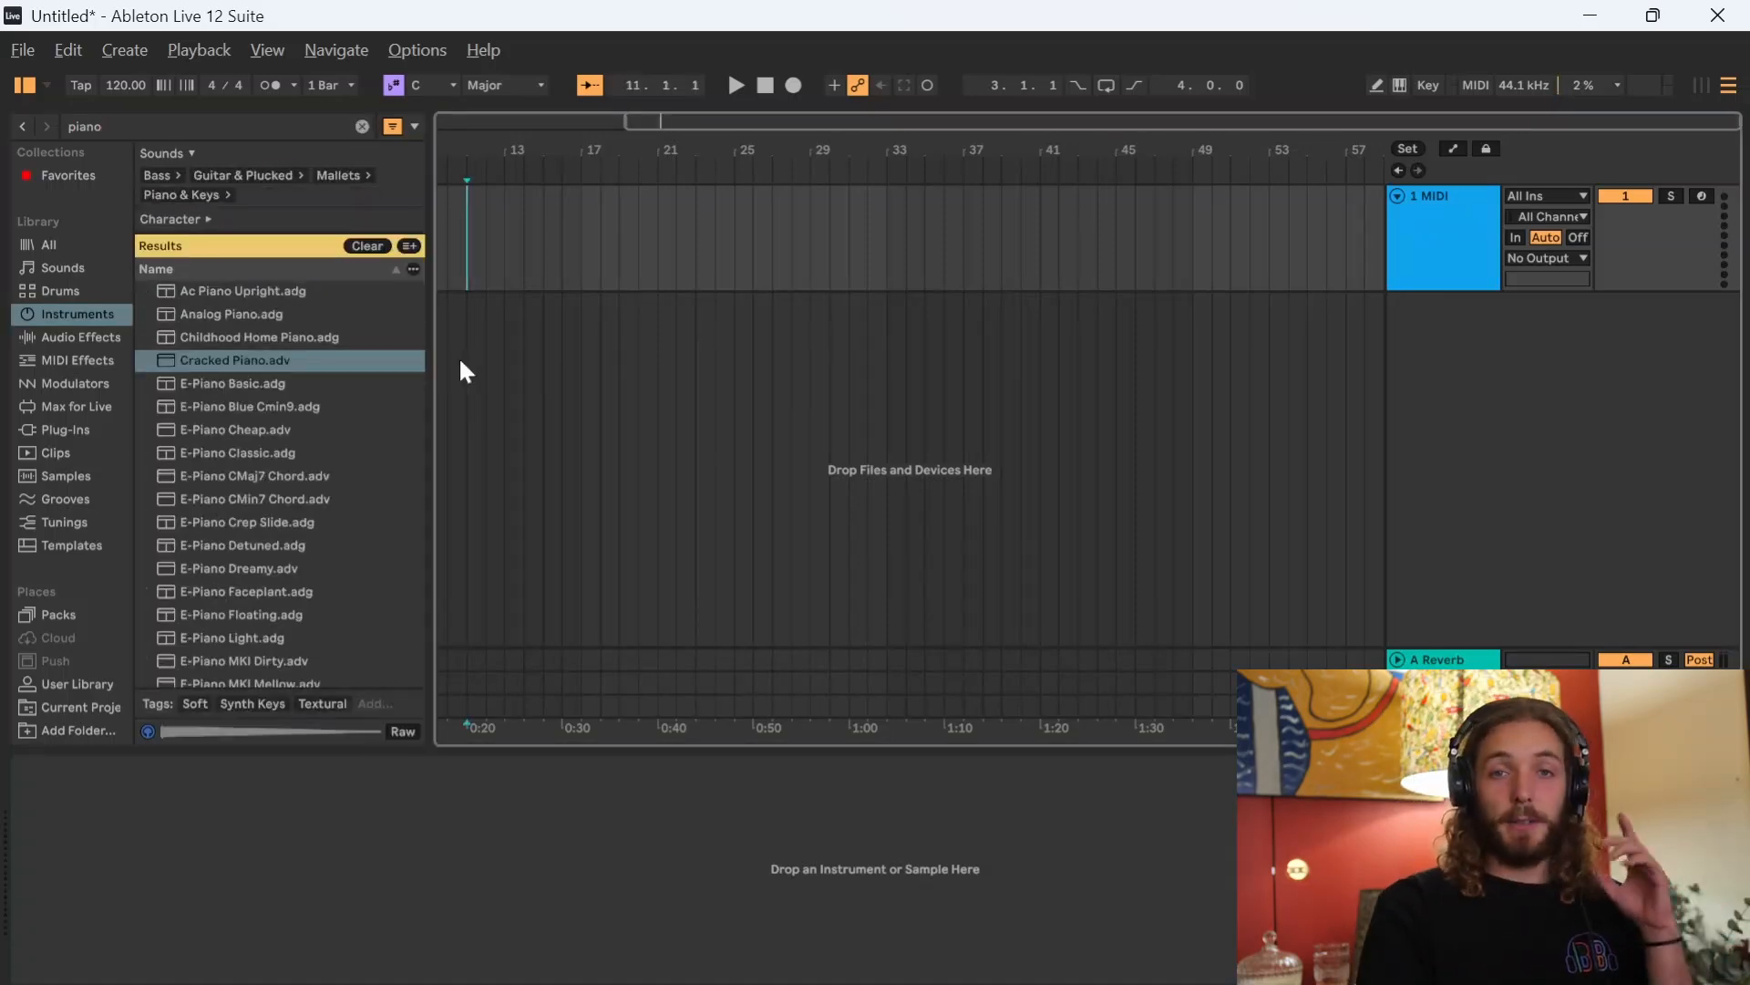
- Preview the piano presets between Ac Piano Upright and E-Piano Basic, ending on Childhood Home Piano
left_click(222, 293)
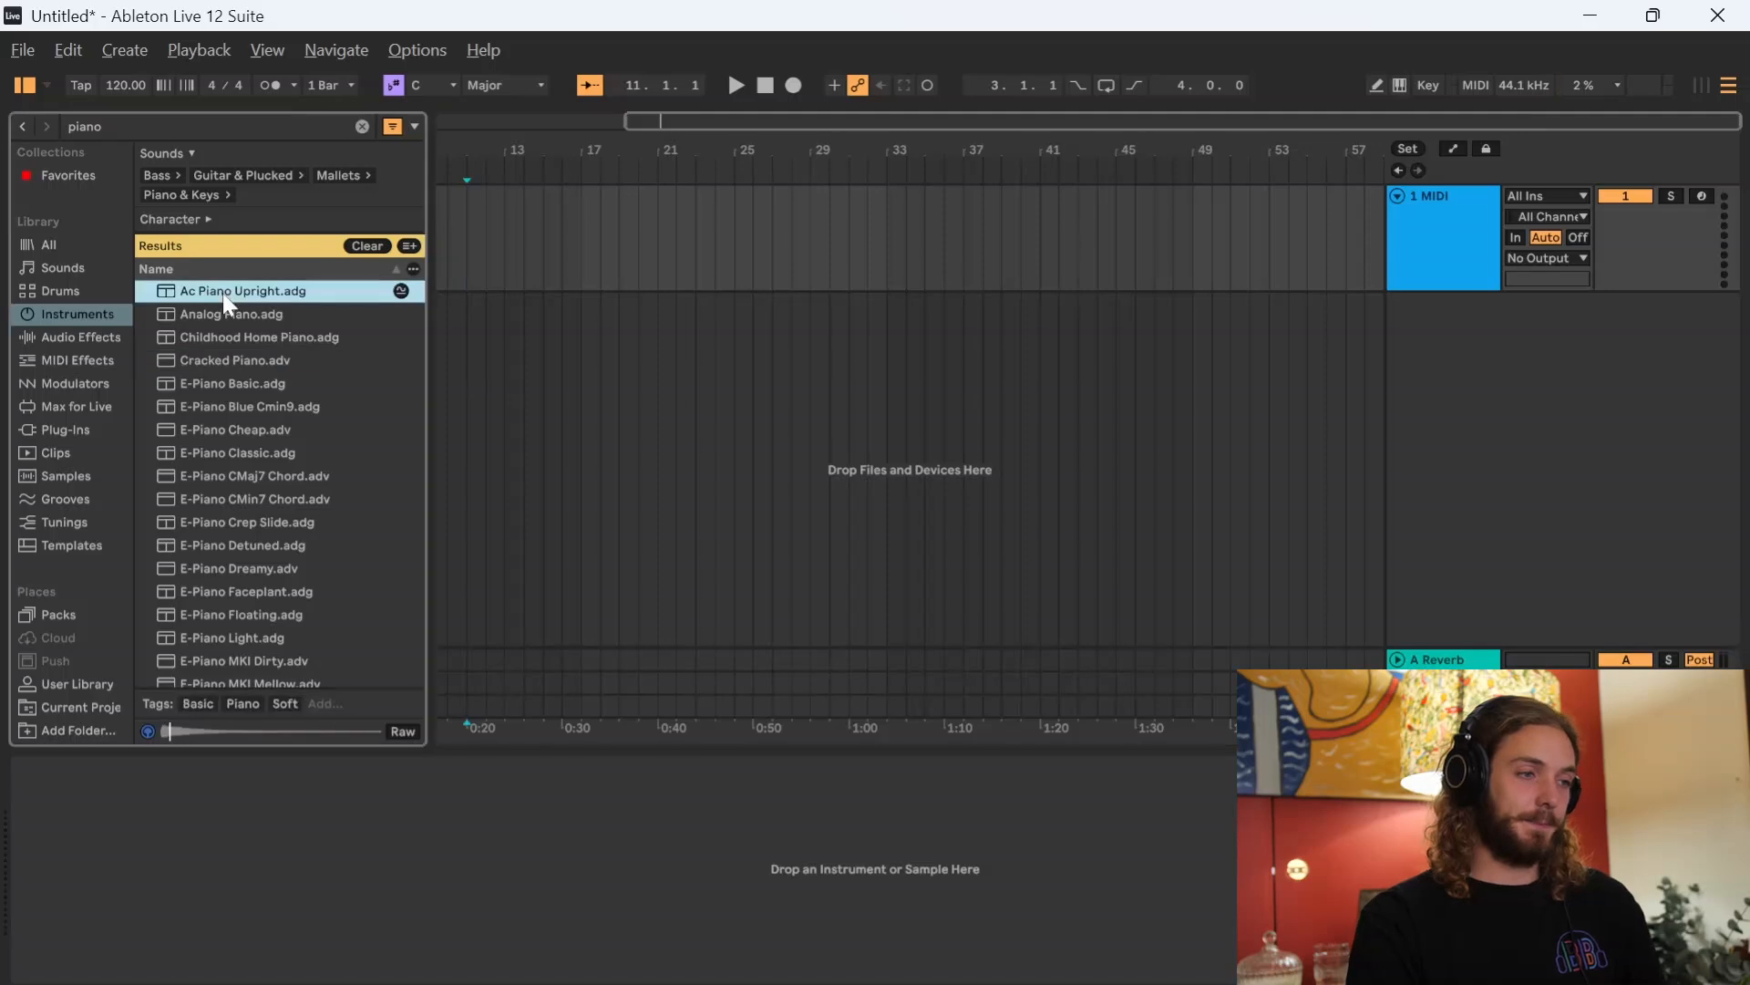
key("Down")
key("Down")
key("Down")
key("Down")
key("Down")
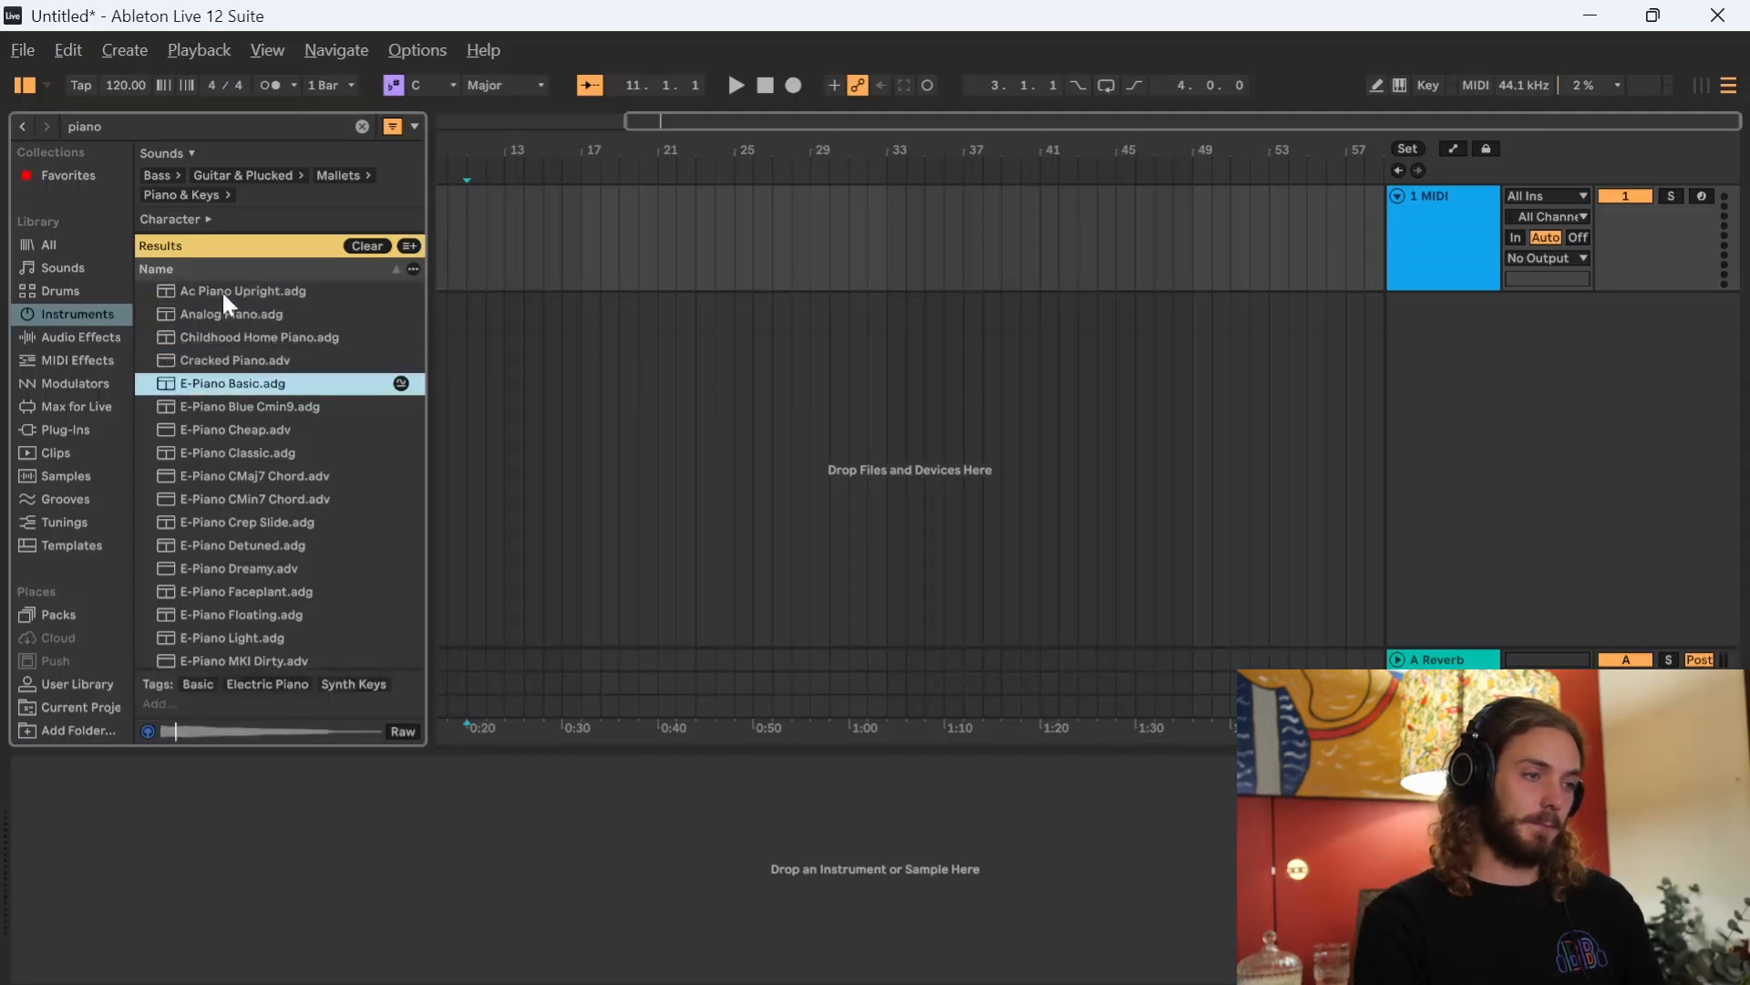
key("Up")
key("Up")
key("Up")
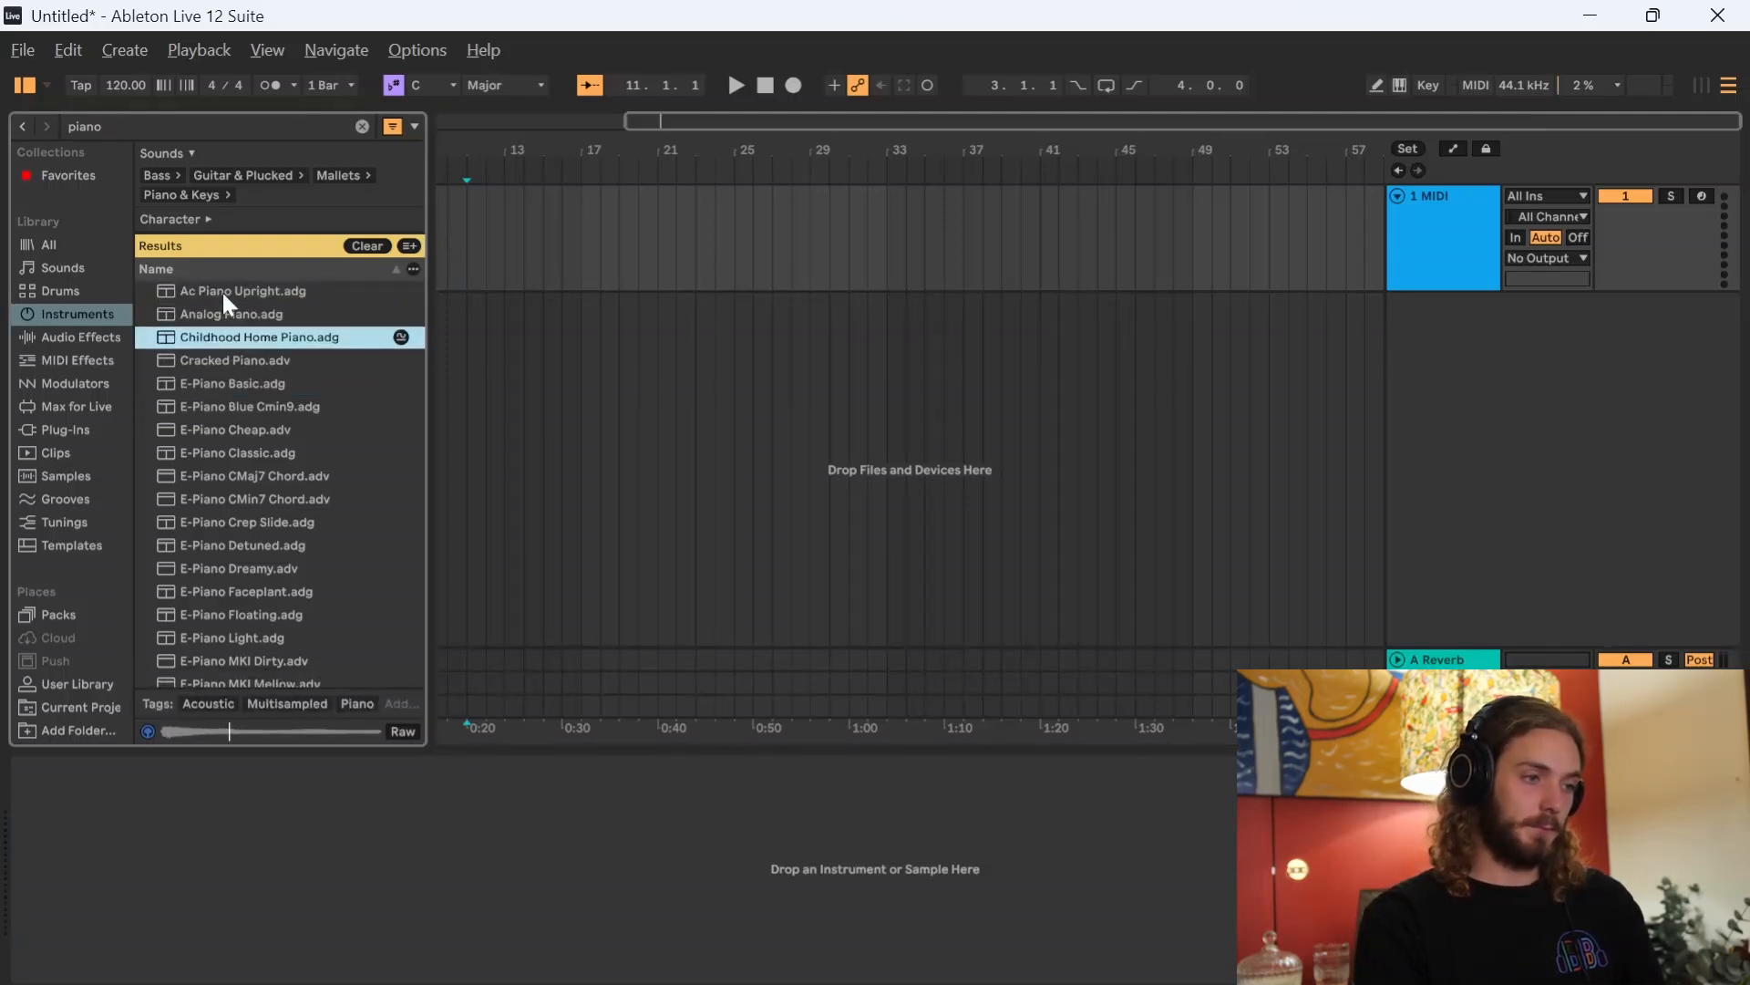
left_click(589, 406)
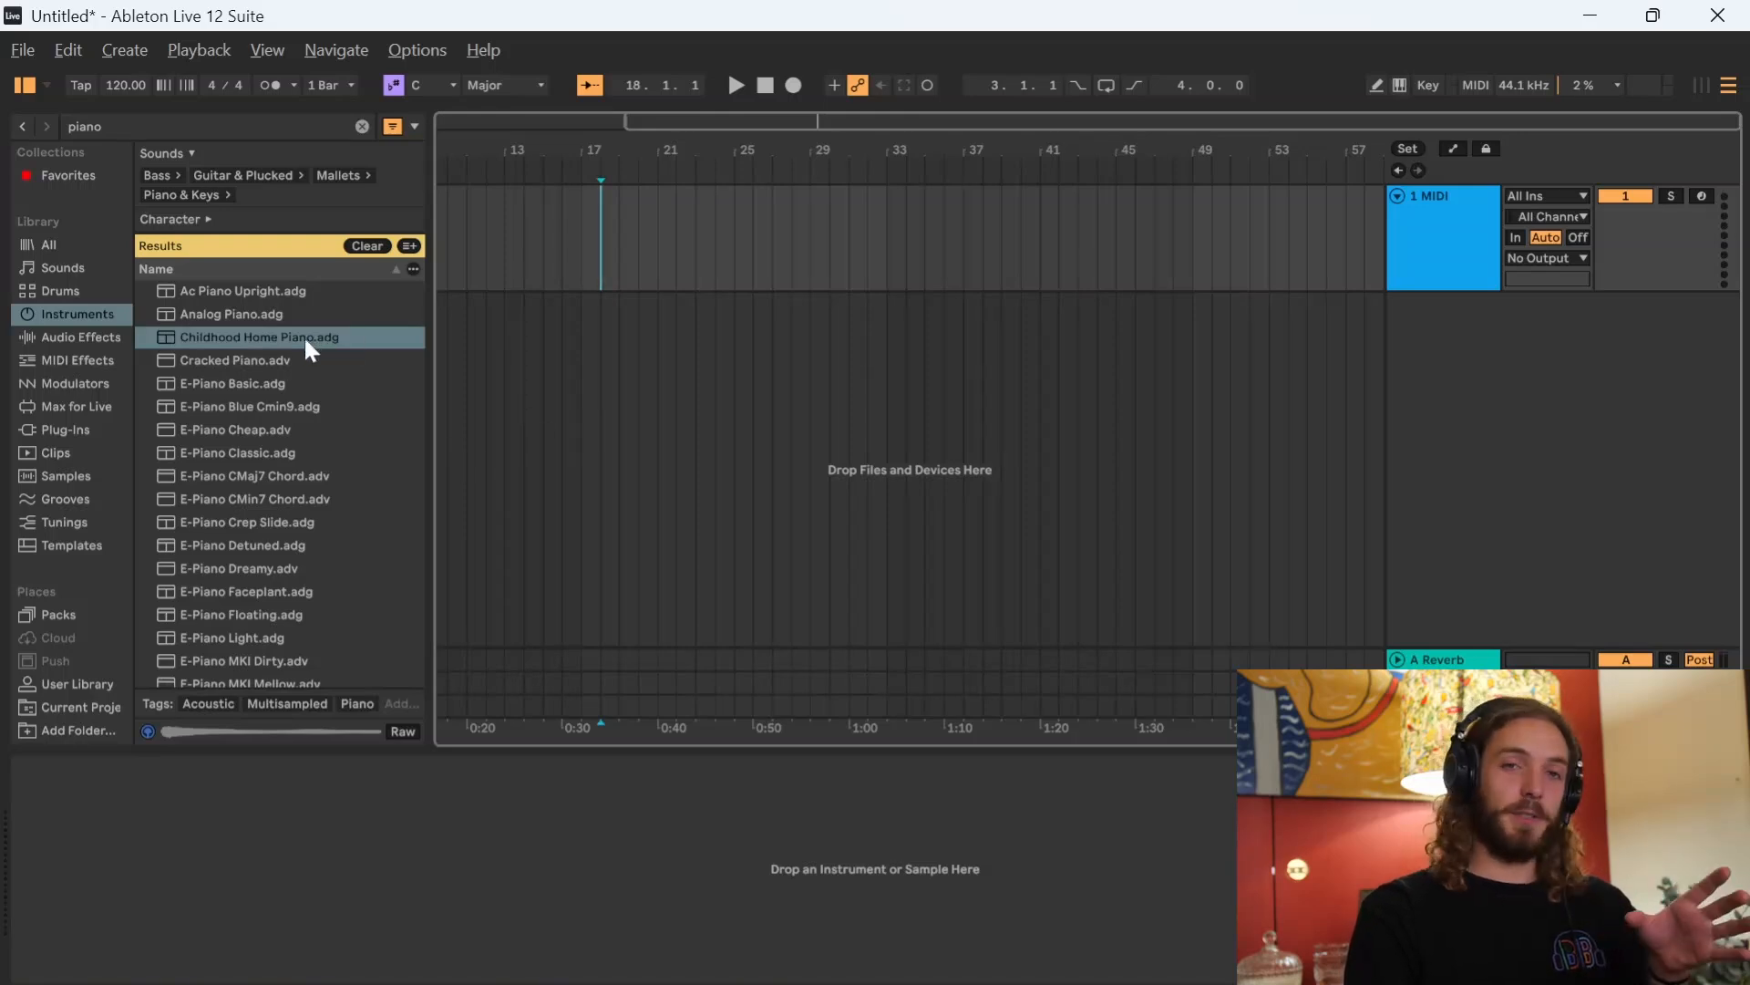
- Load the Childhood Home Piano preset onto the remaining MIDI track
left_click_drag(270, 344, 301, 334)
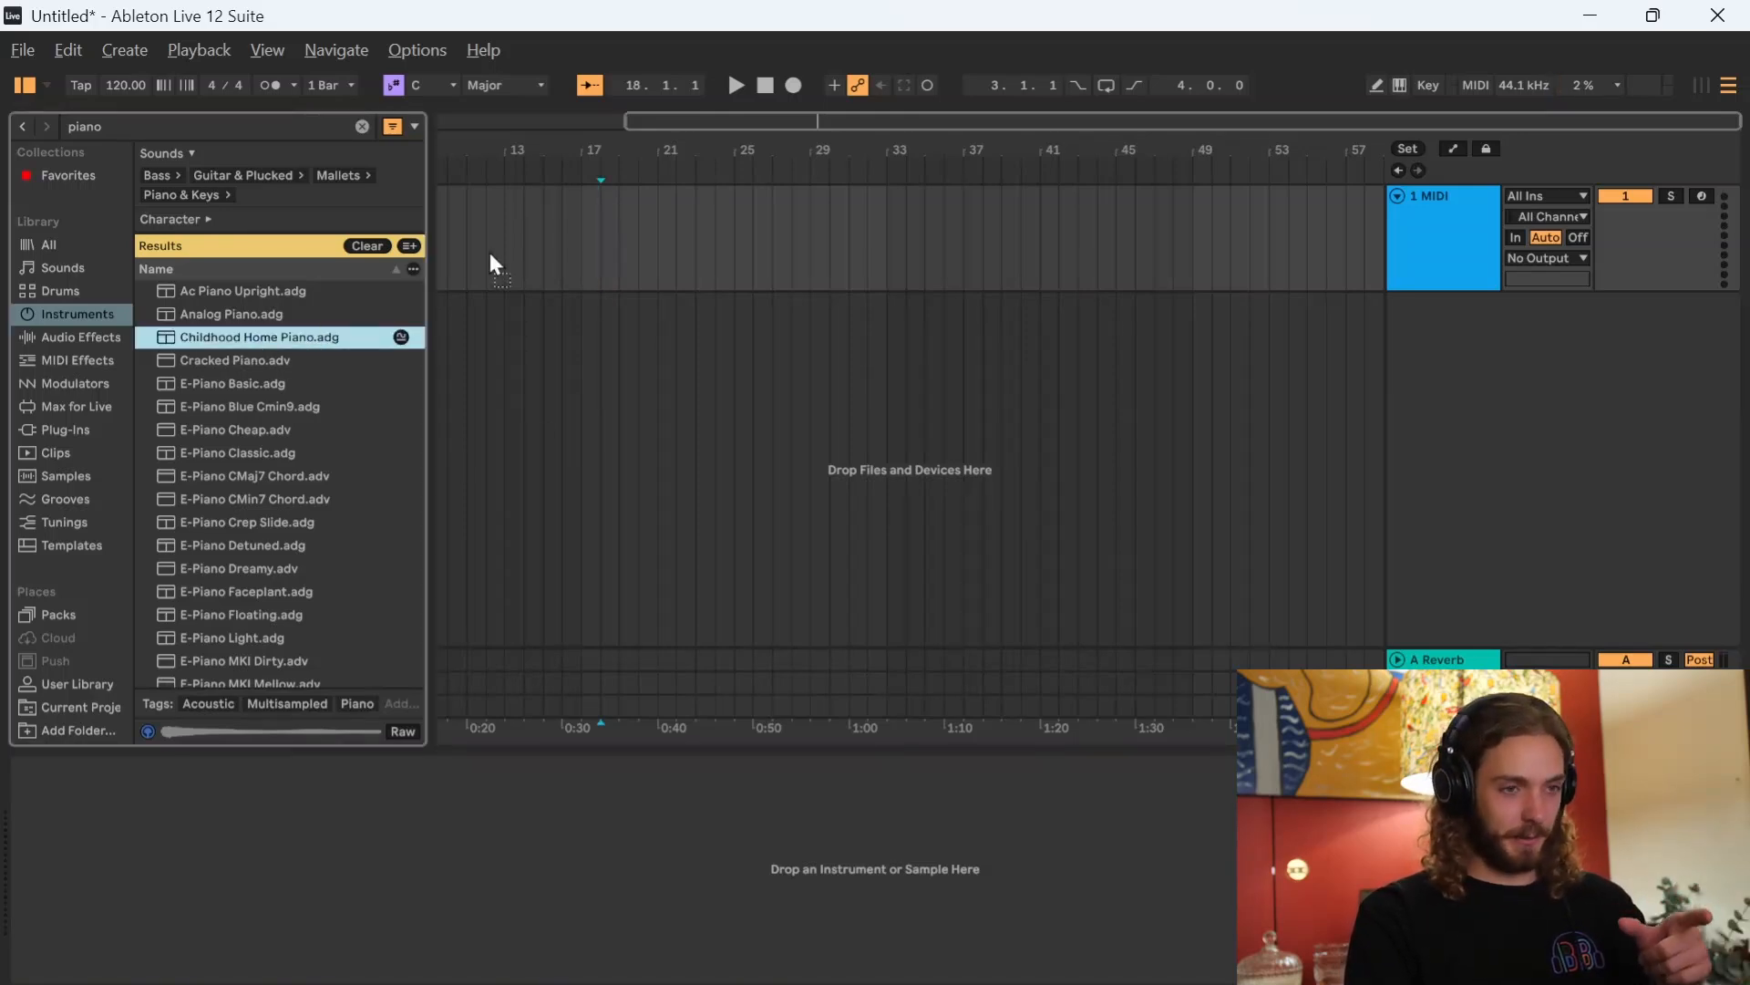
left_click_drag(490, 263, 488, 266)
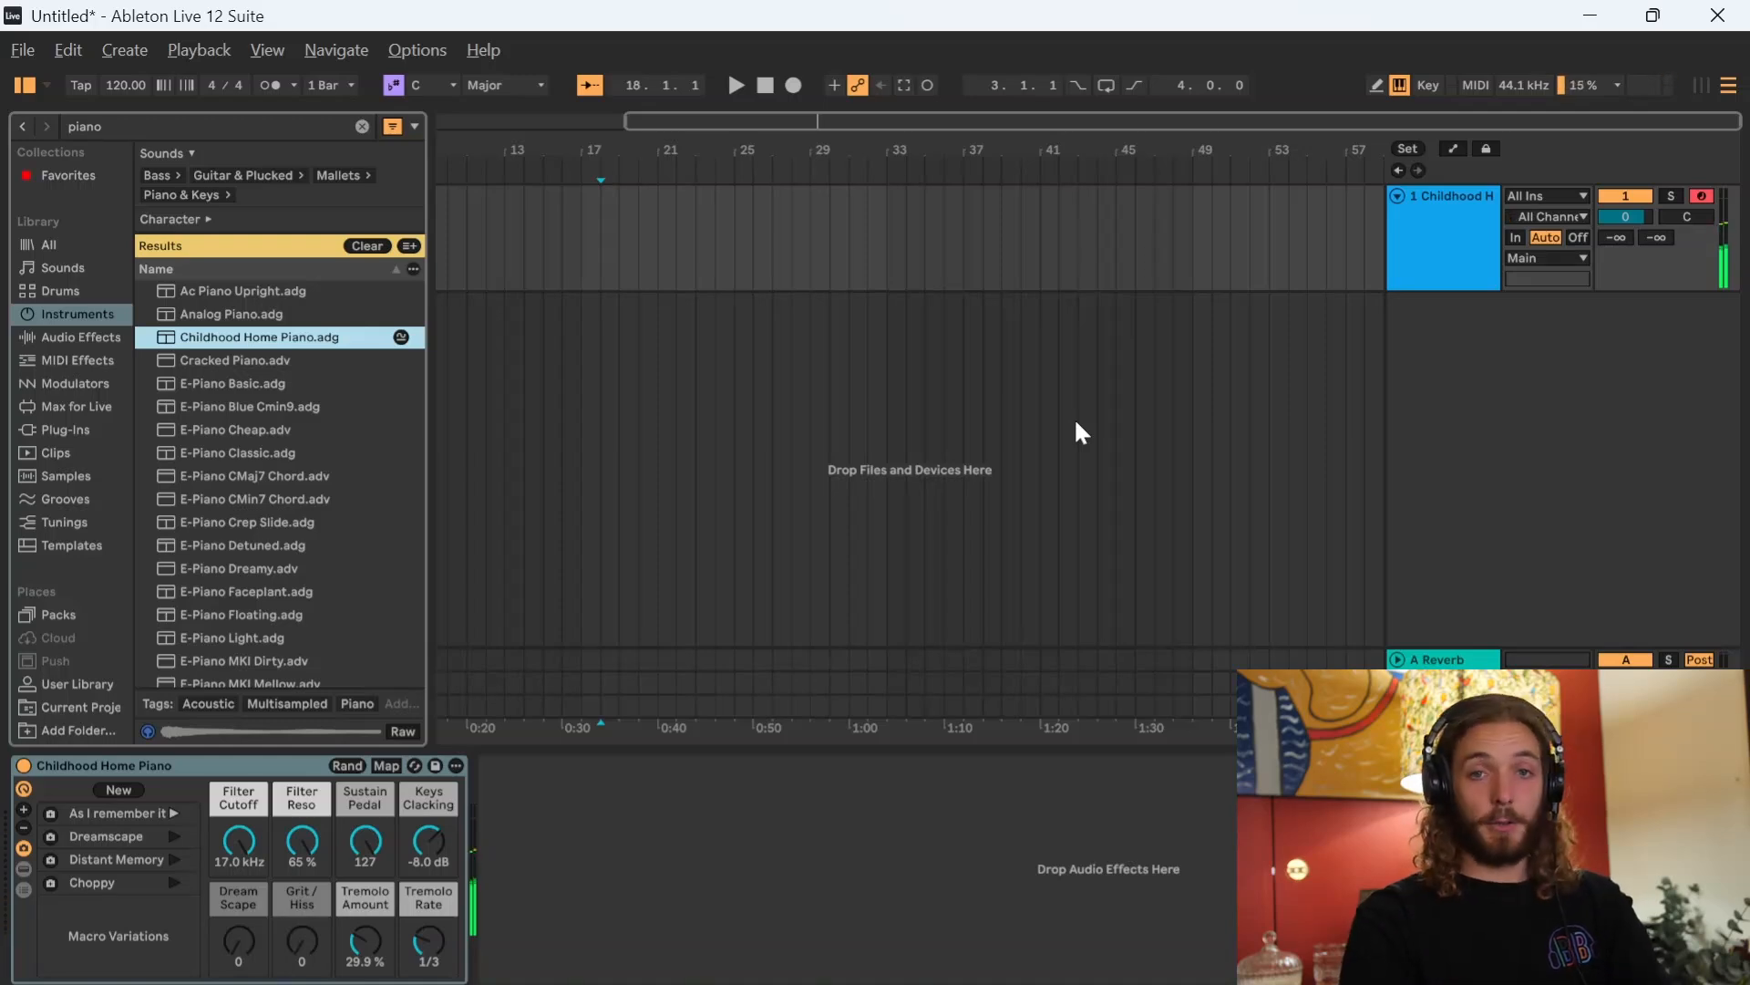
left_click(1520, 363)
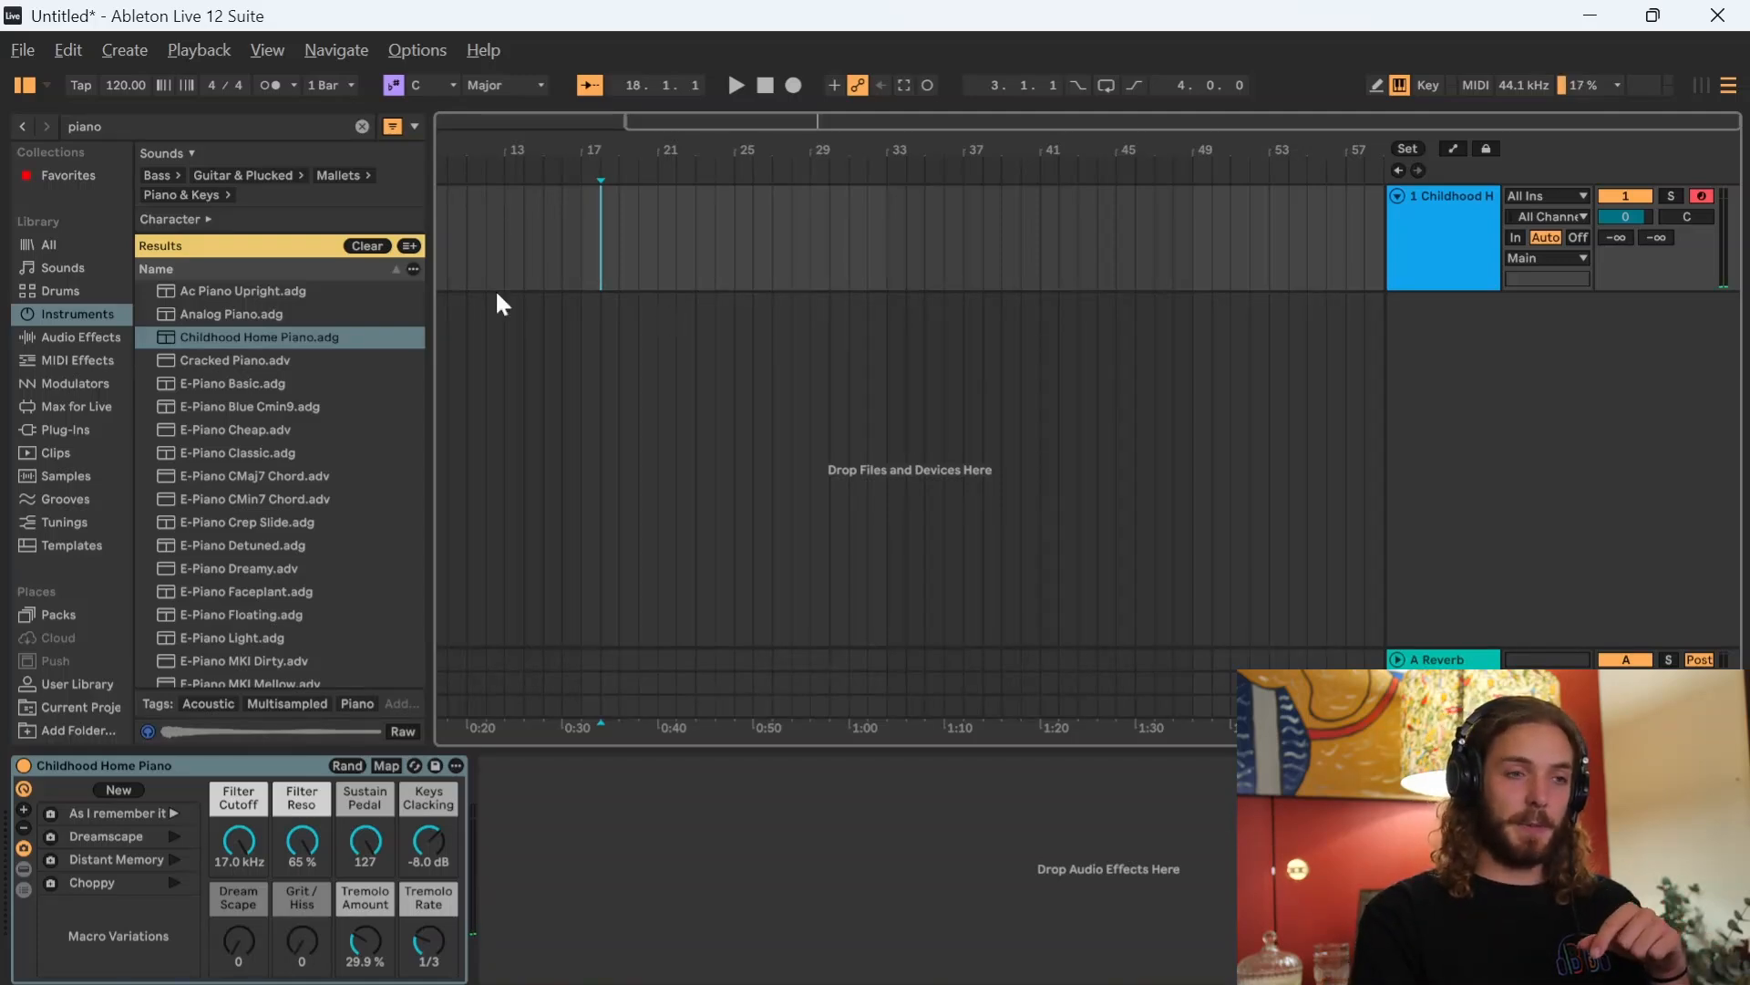
- Insert an empty four-bar MIDI clip at the start of the piano track, spanning bars 1 to 4
scroll(496, 297, "left", 5)
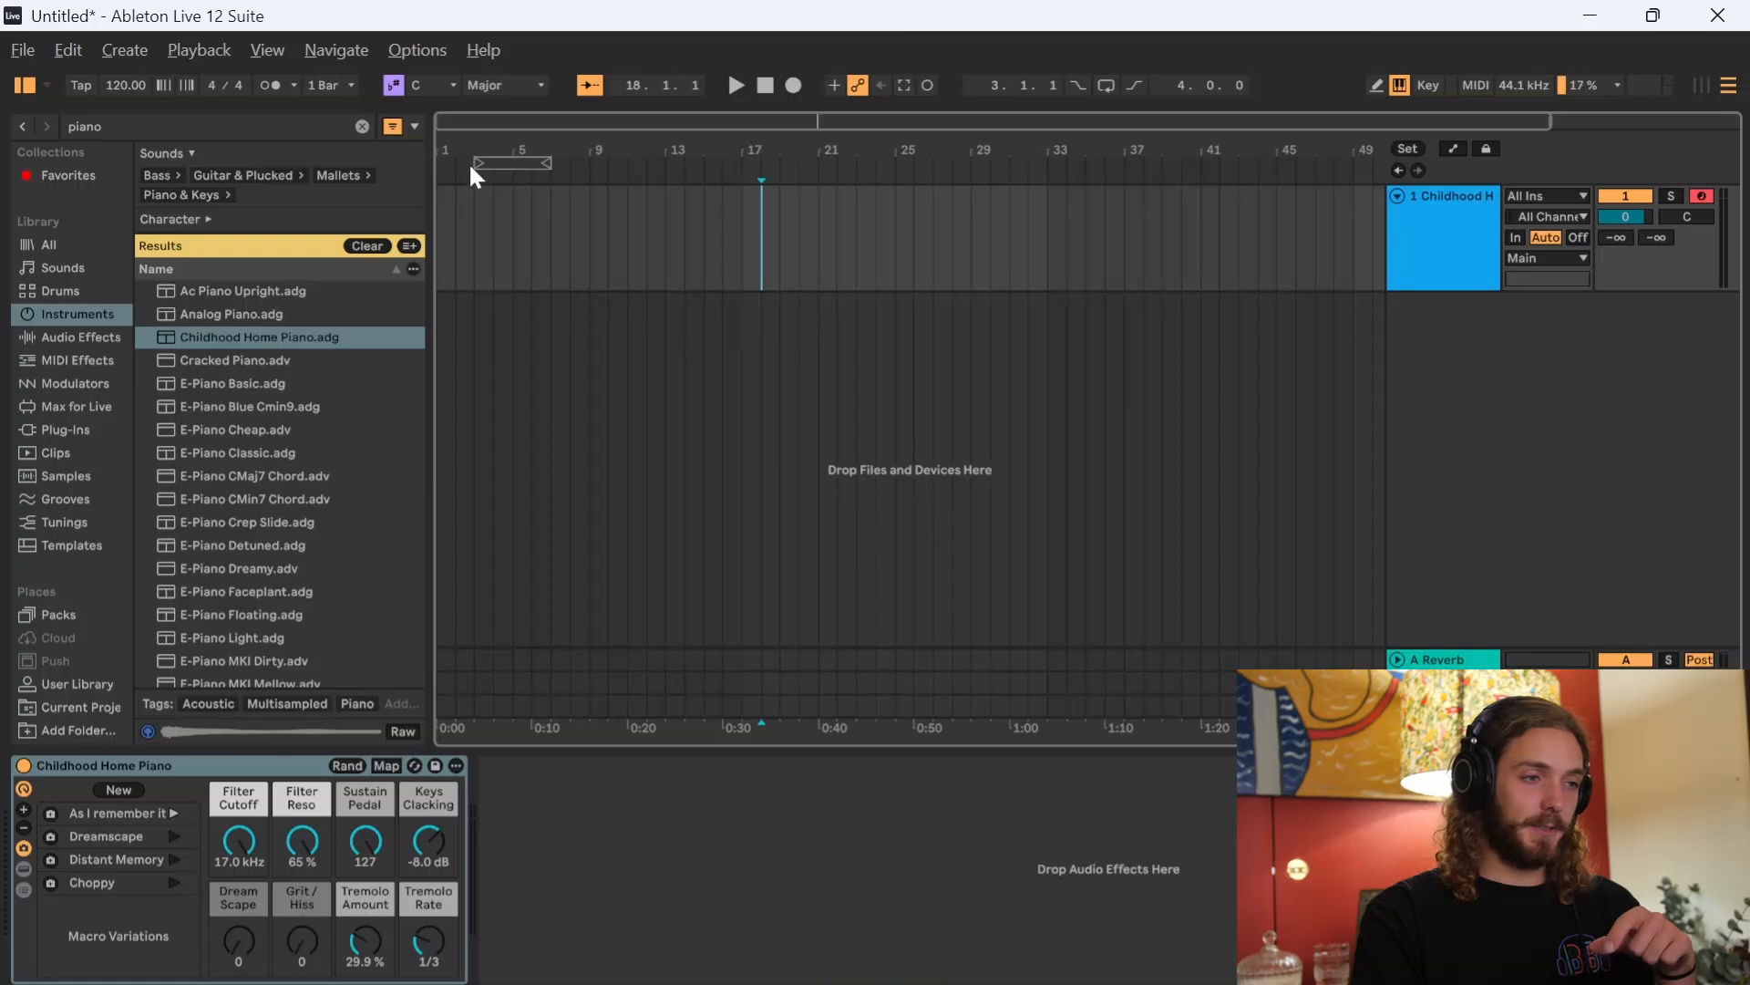
left_click(514, 214)
left_click_drag(514, 213, 433, 210)
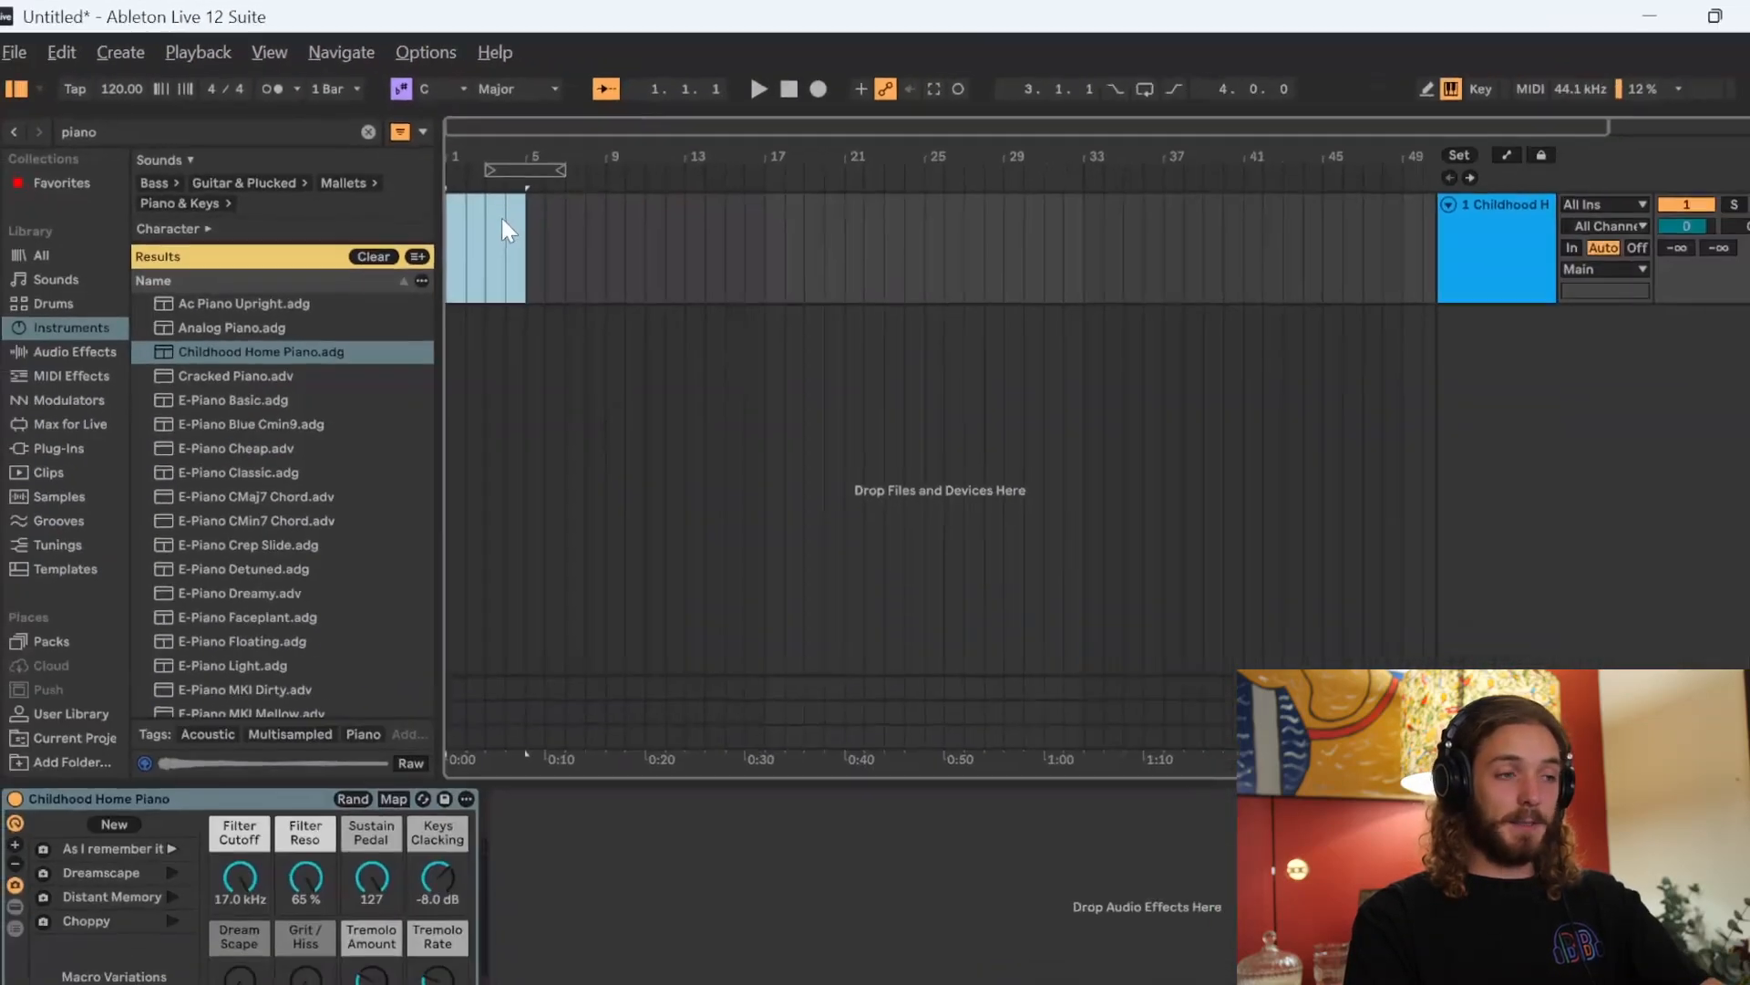
right_click(808, 477)
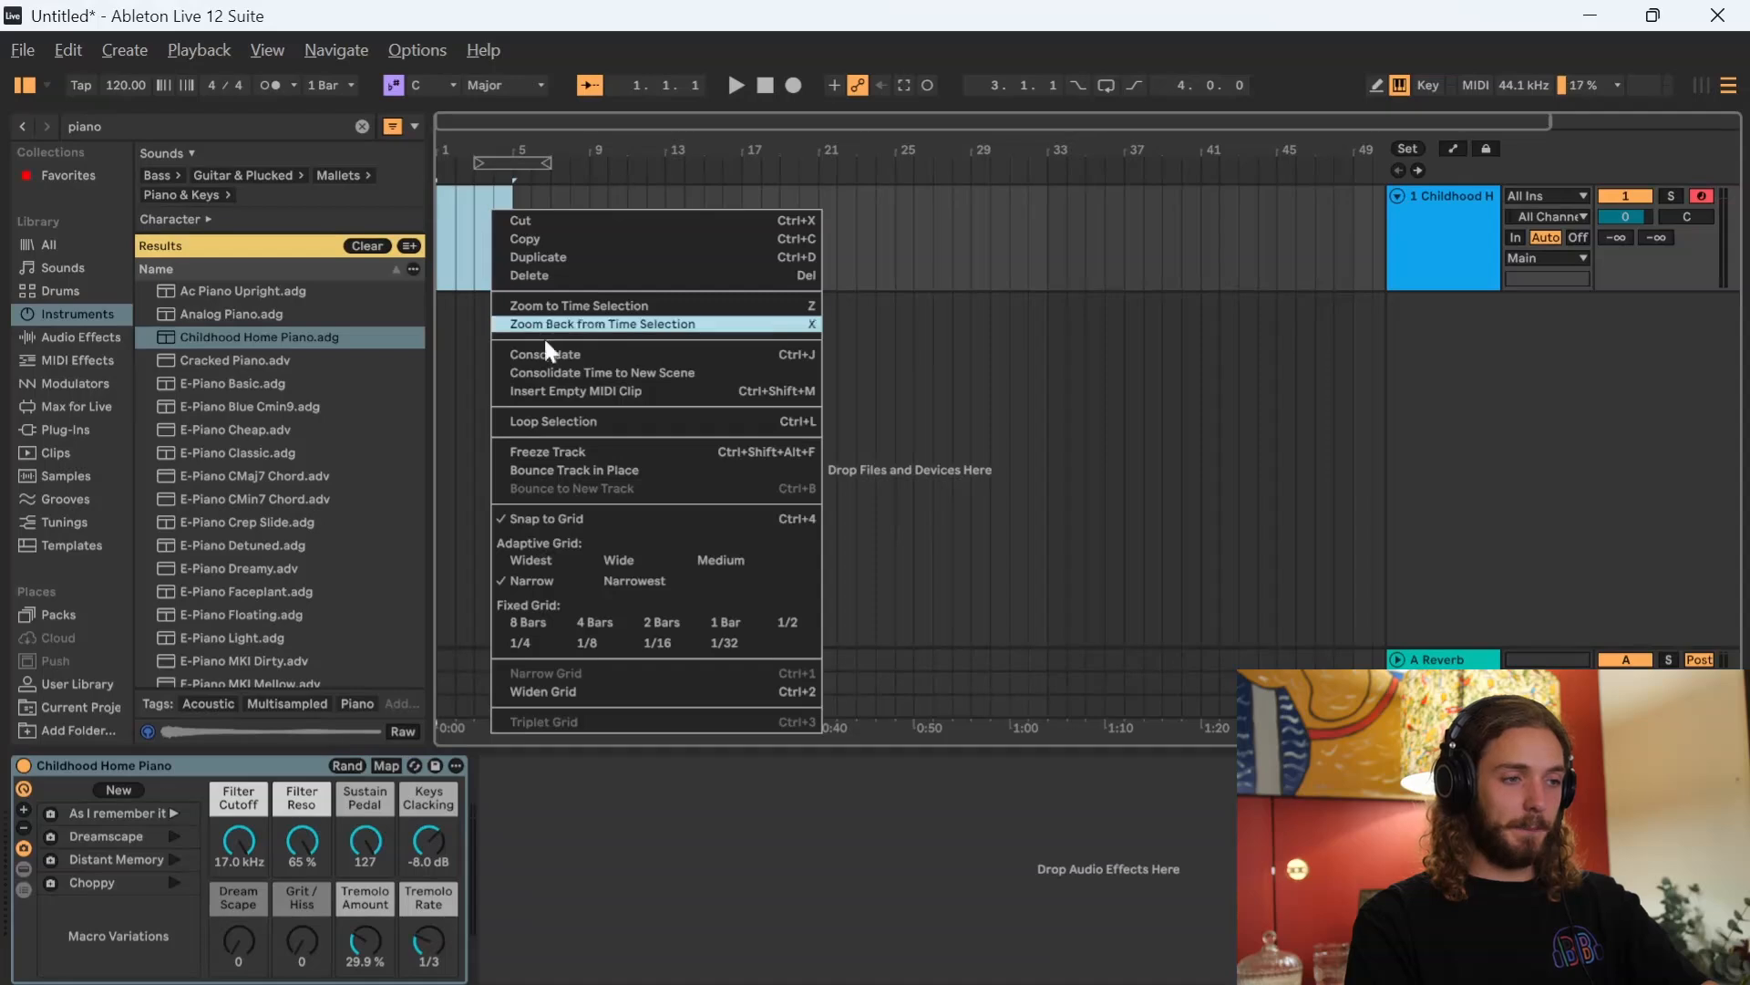
left_click(578, 391)
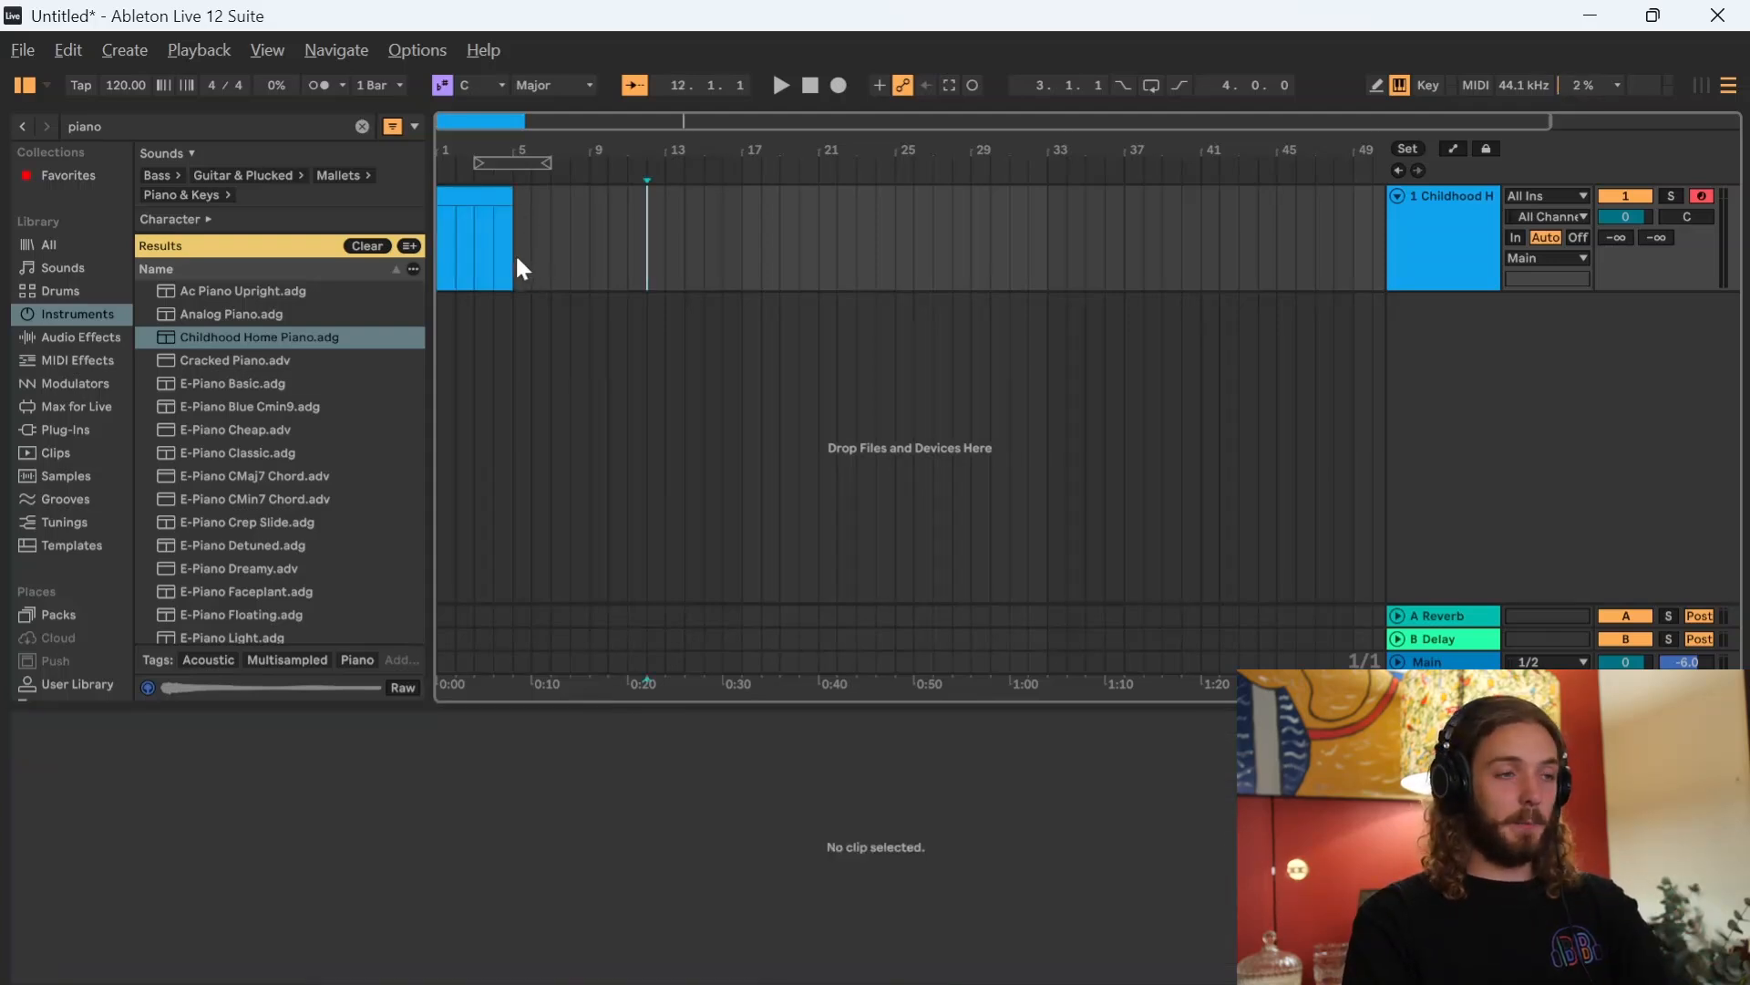
- Open the new MIDI clip in an enlarged note editor and audition notes up and down its piano keyboard
left_click(501, 196)
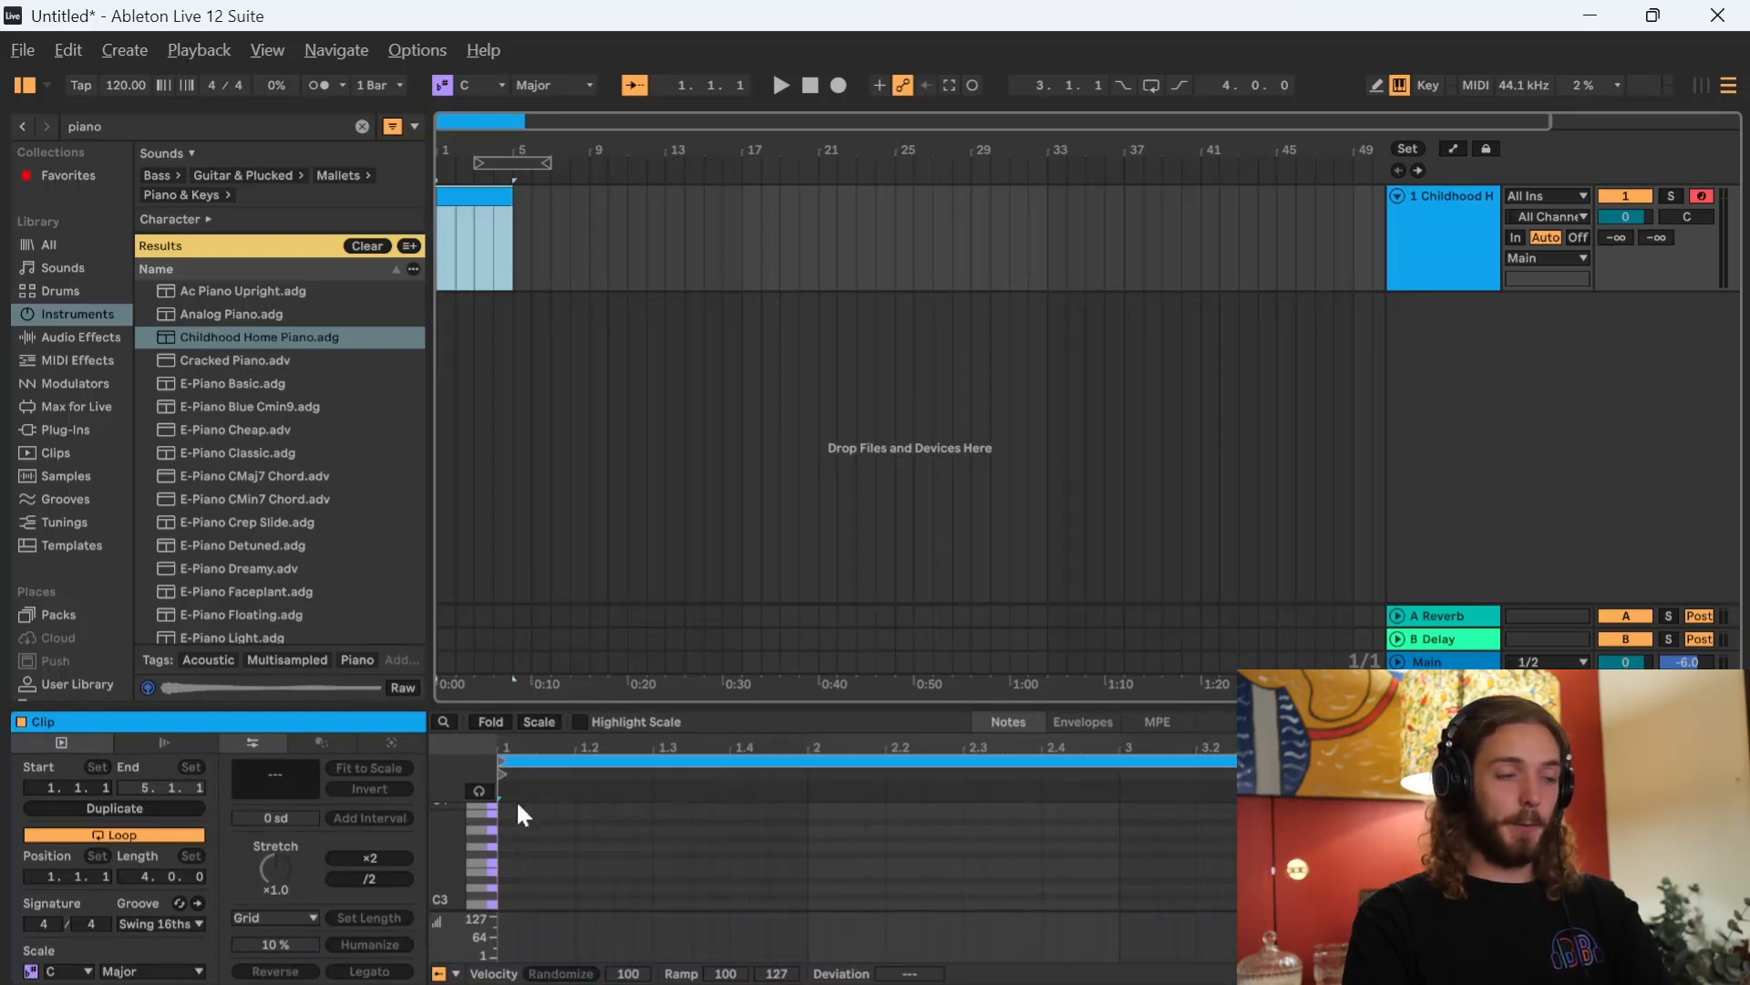
left_click_drag(748, 704, 770, 303)
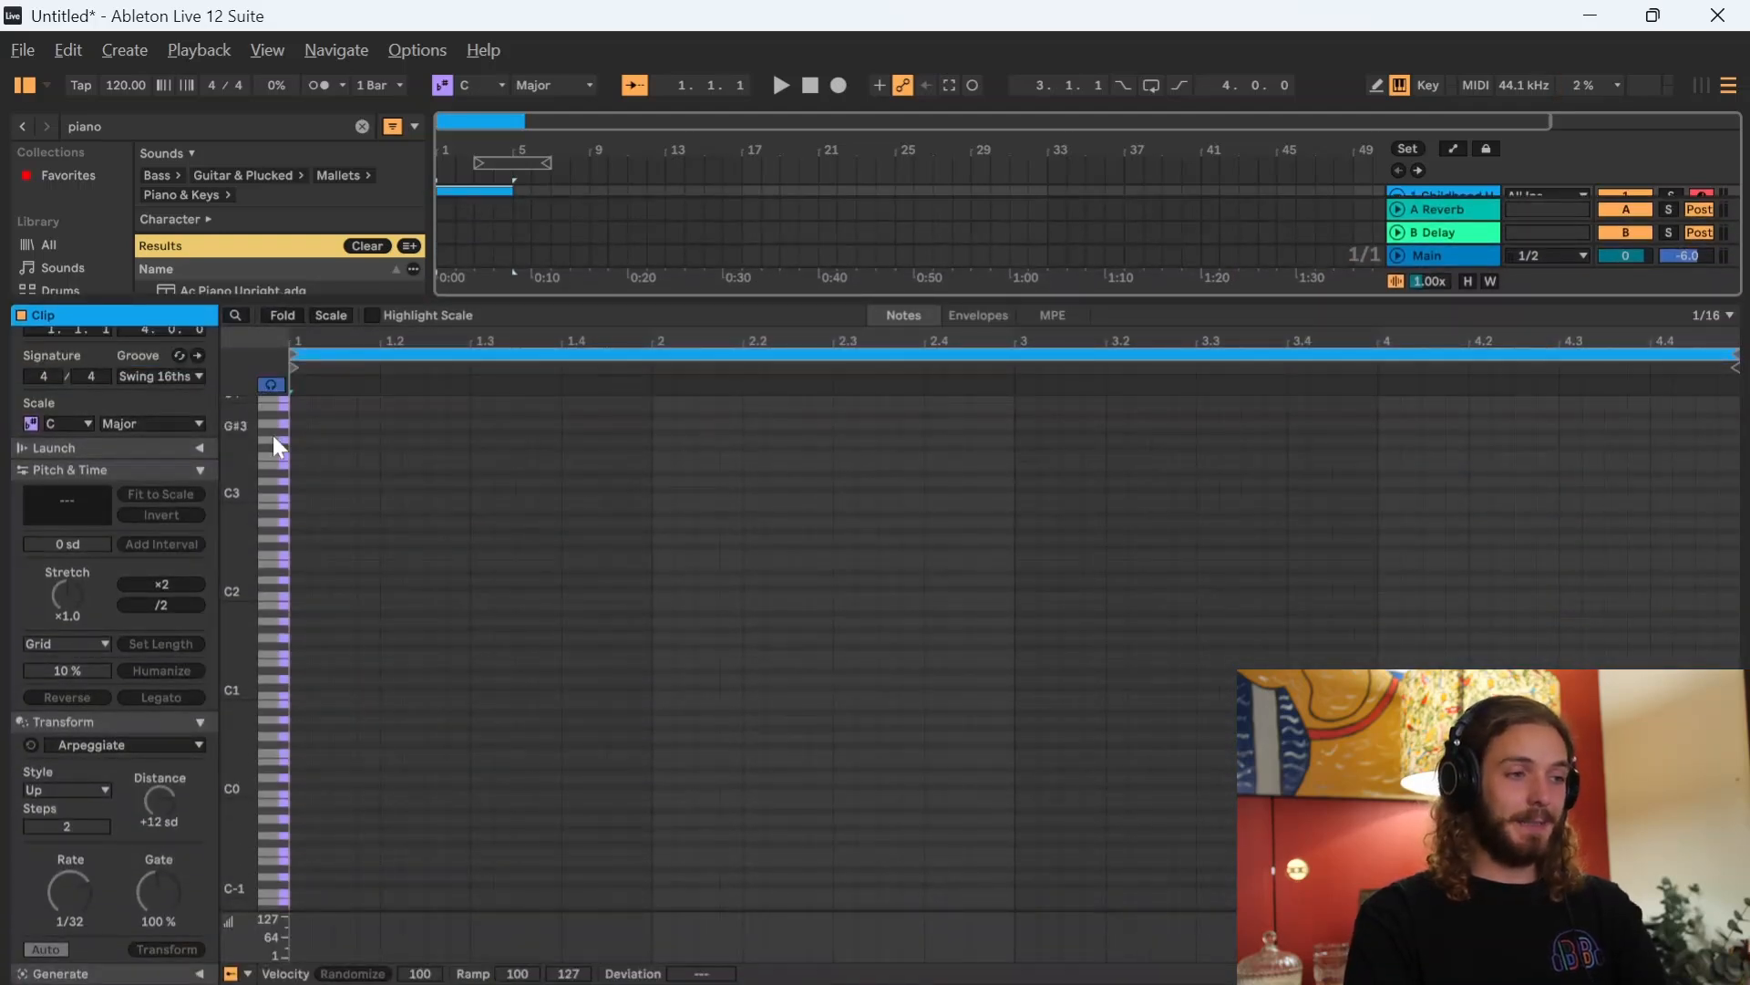
left_click_drag(275, 435, 270, 609)
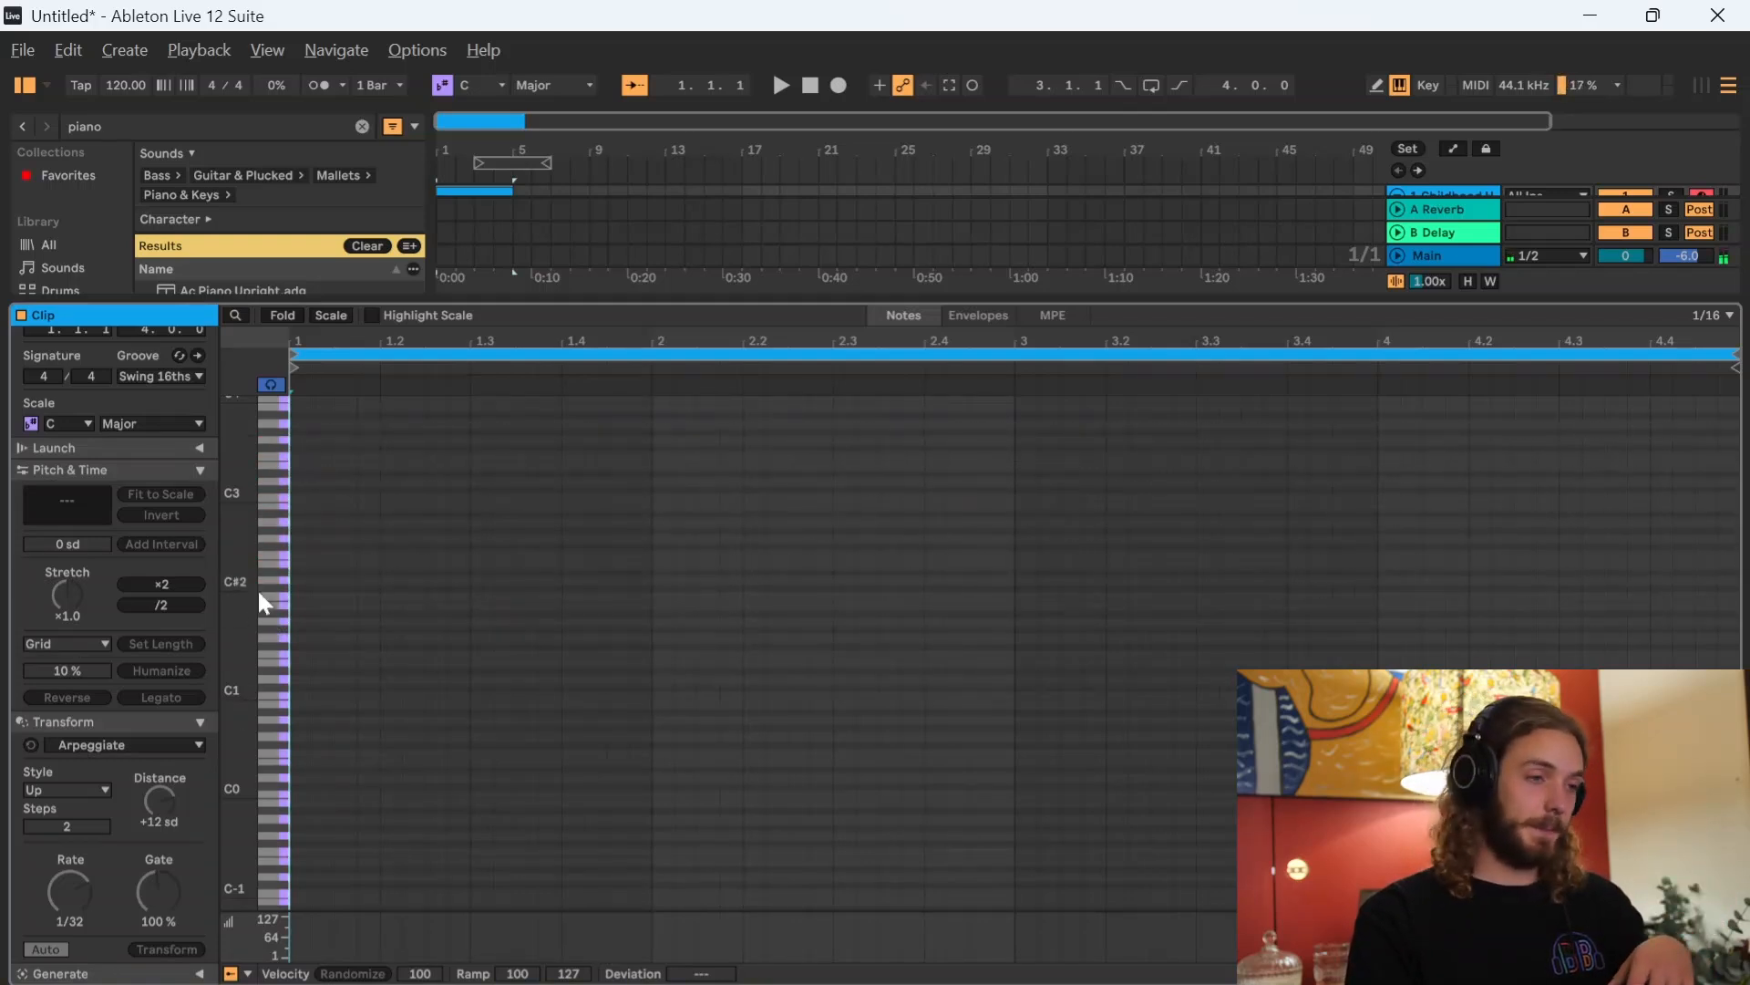
left_click_drag(266, 609, 282, 412)
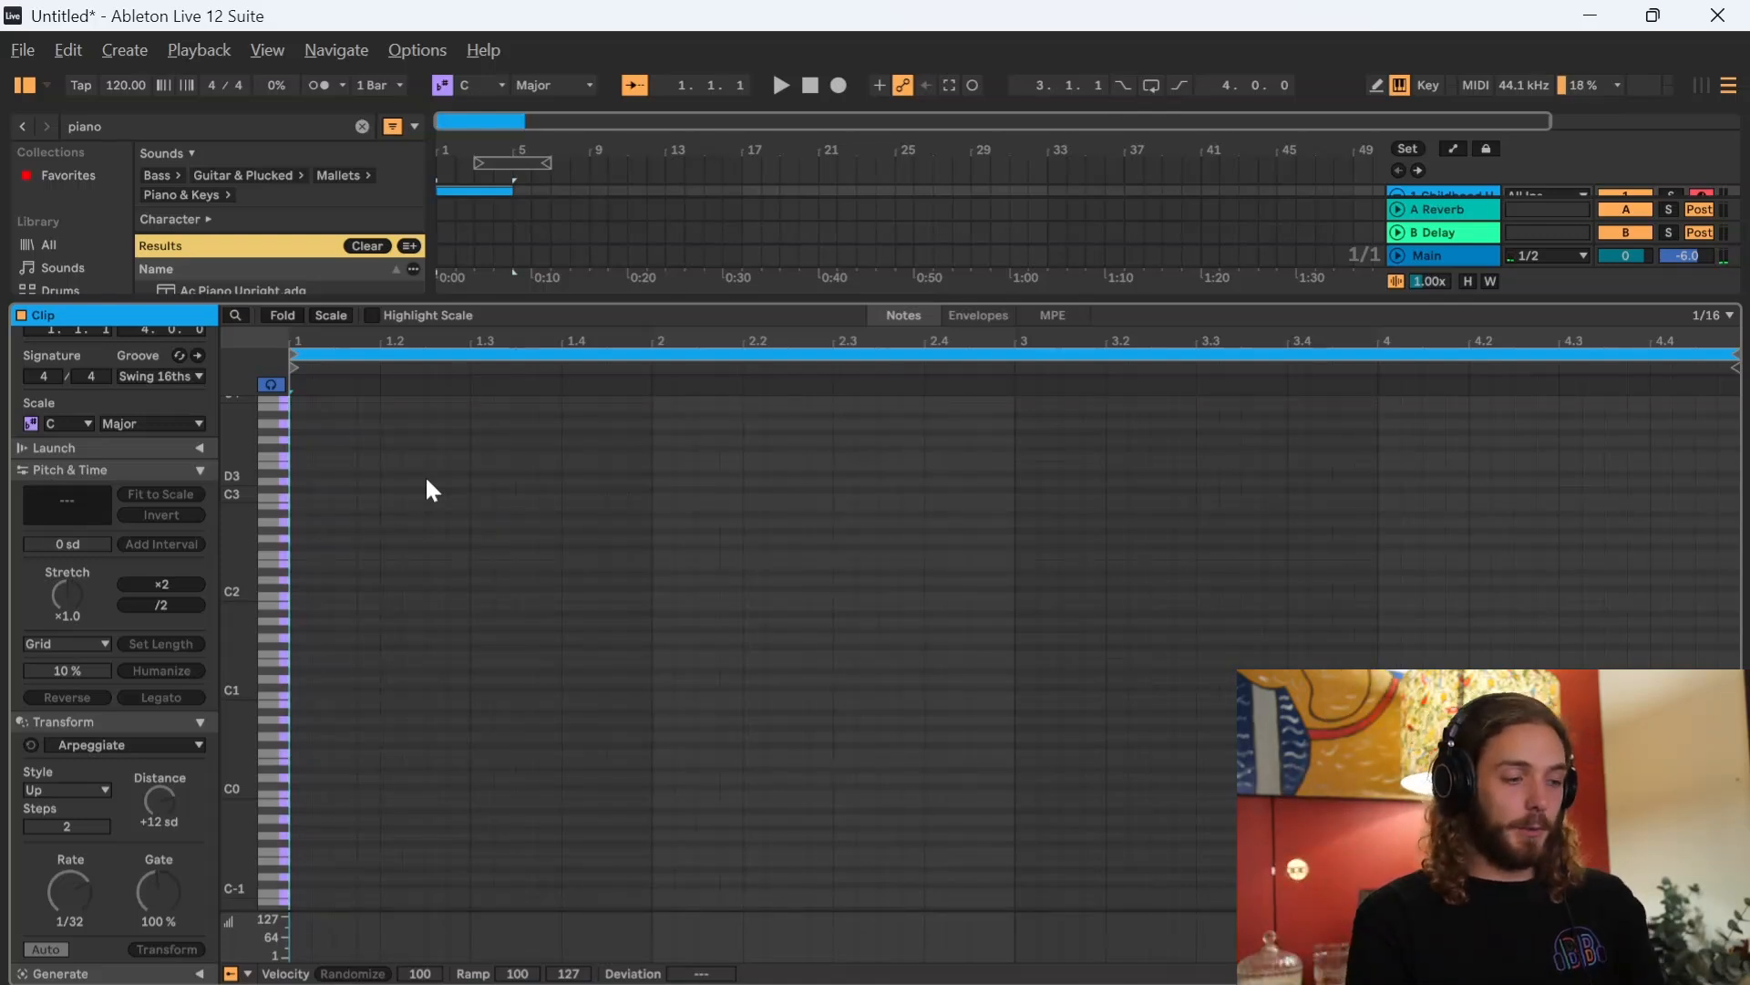
- Set the scale to D Minor
left_click(483, 86)
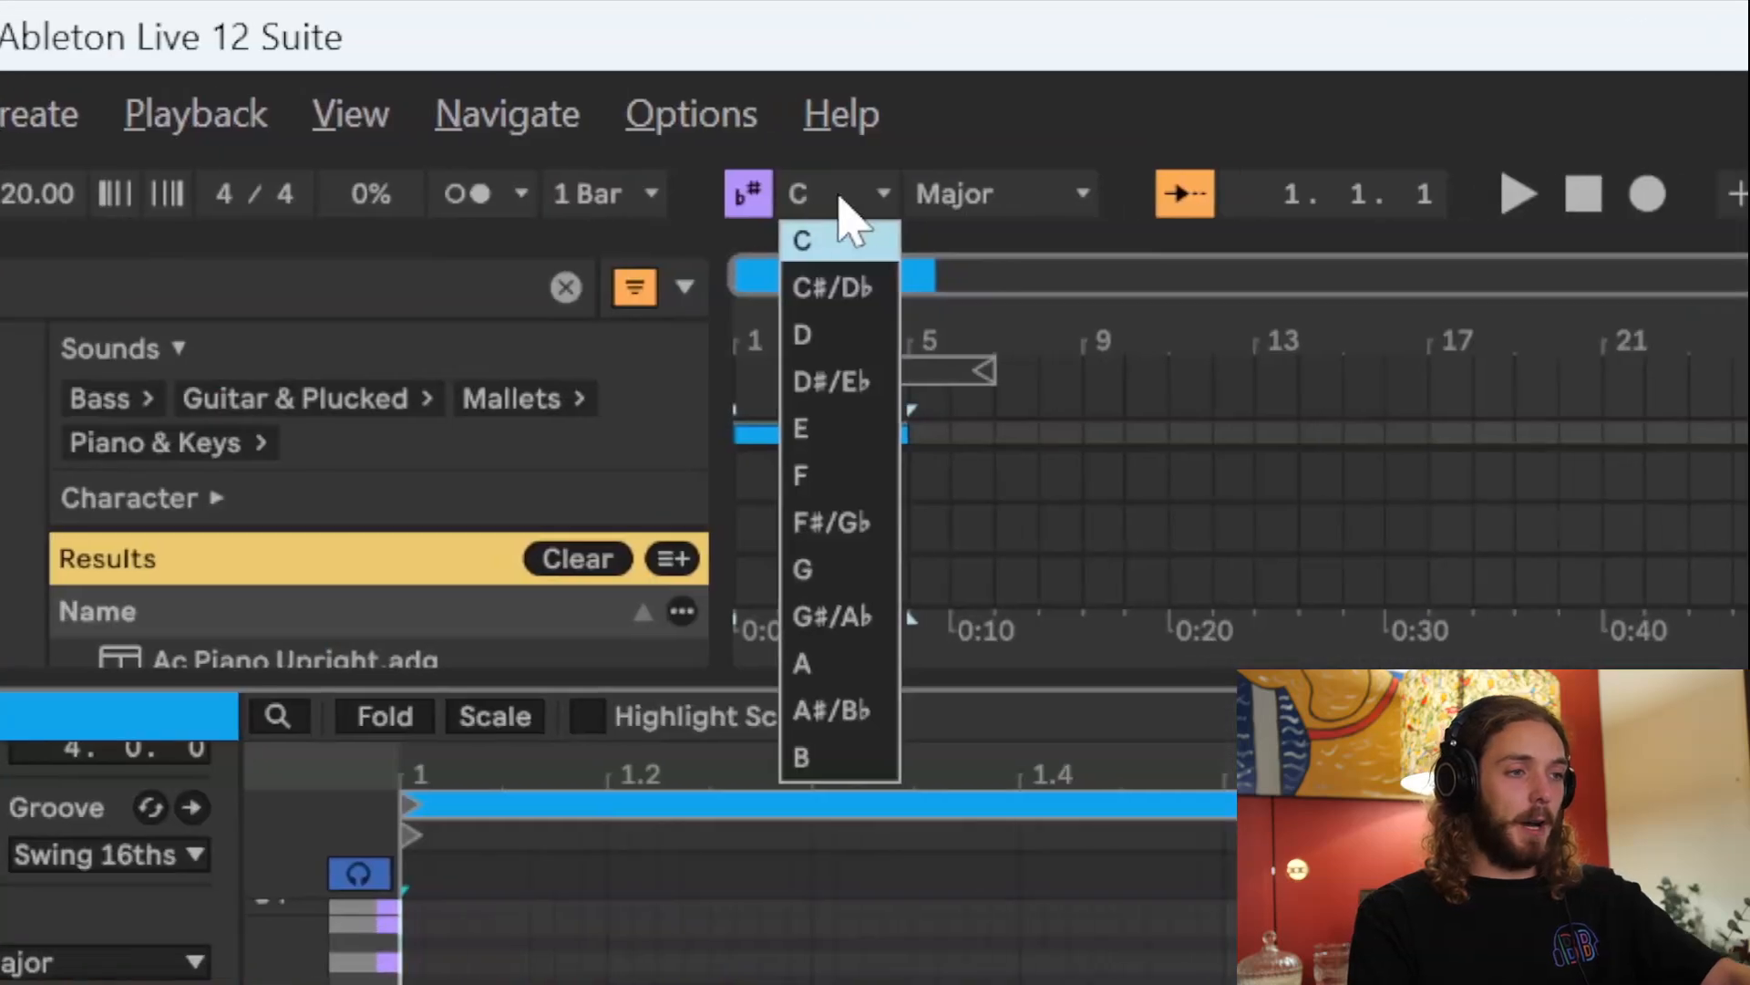
left_click(844, 334)
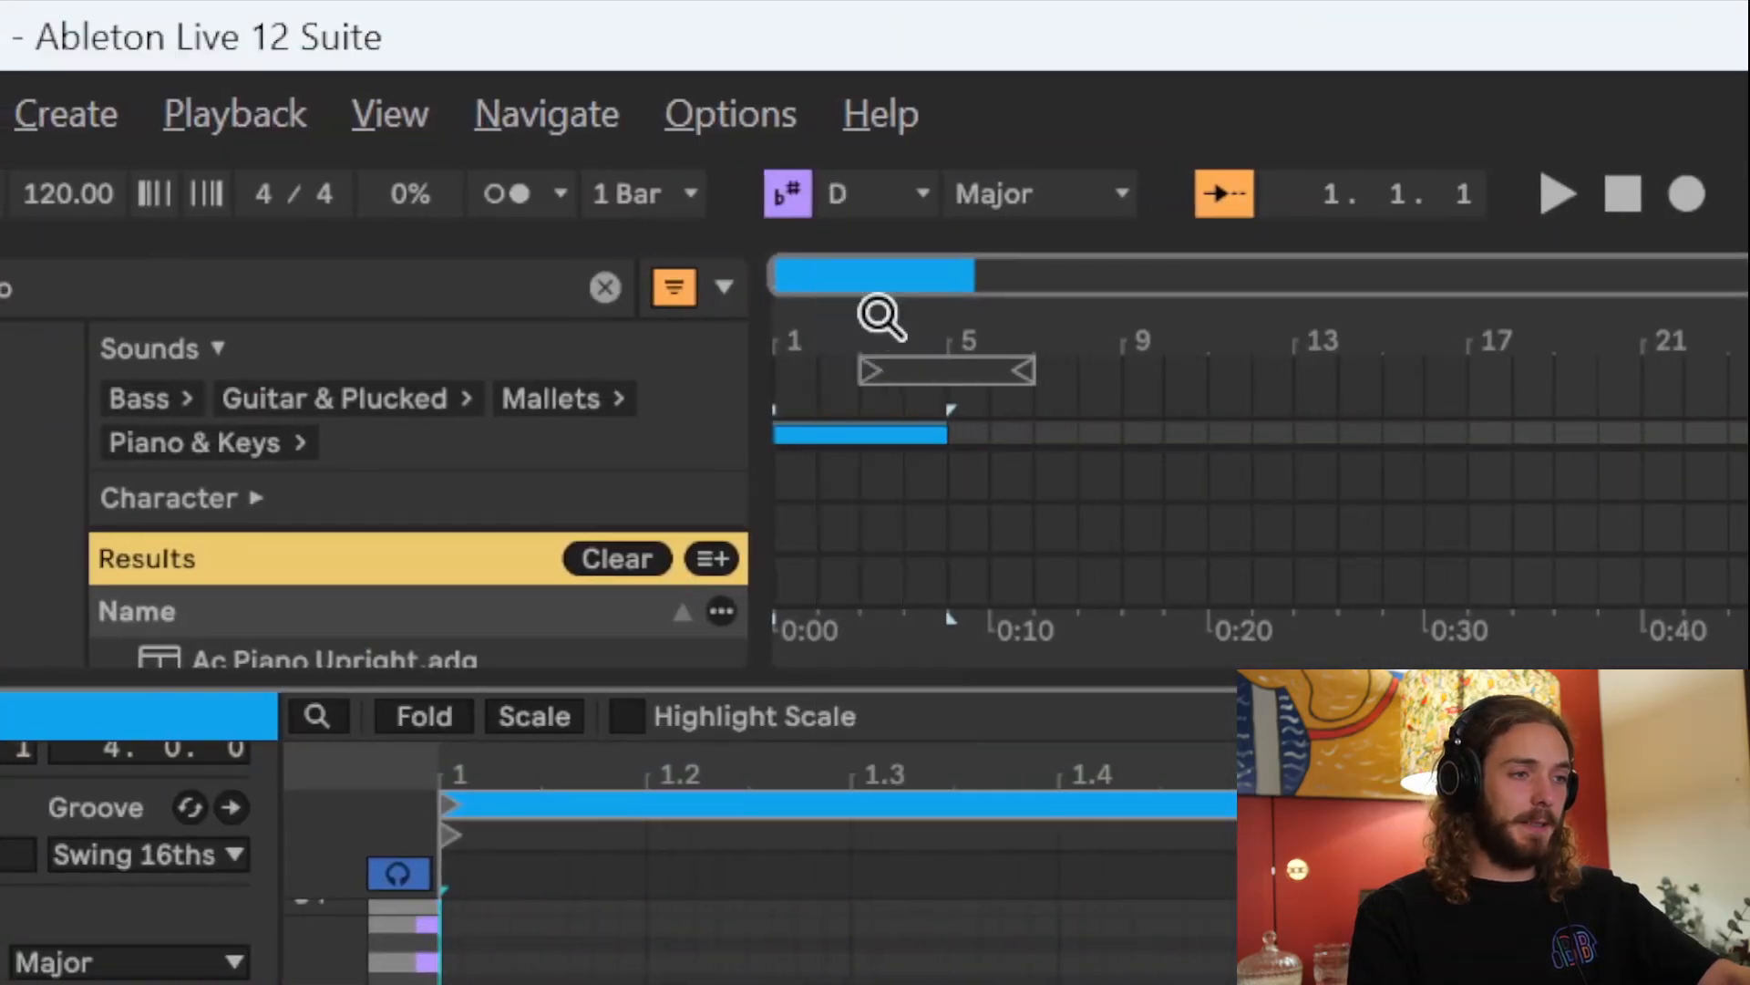
left_click(953, 209)
left_click(948, 285)
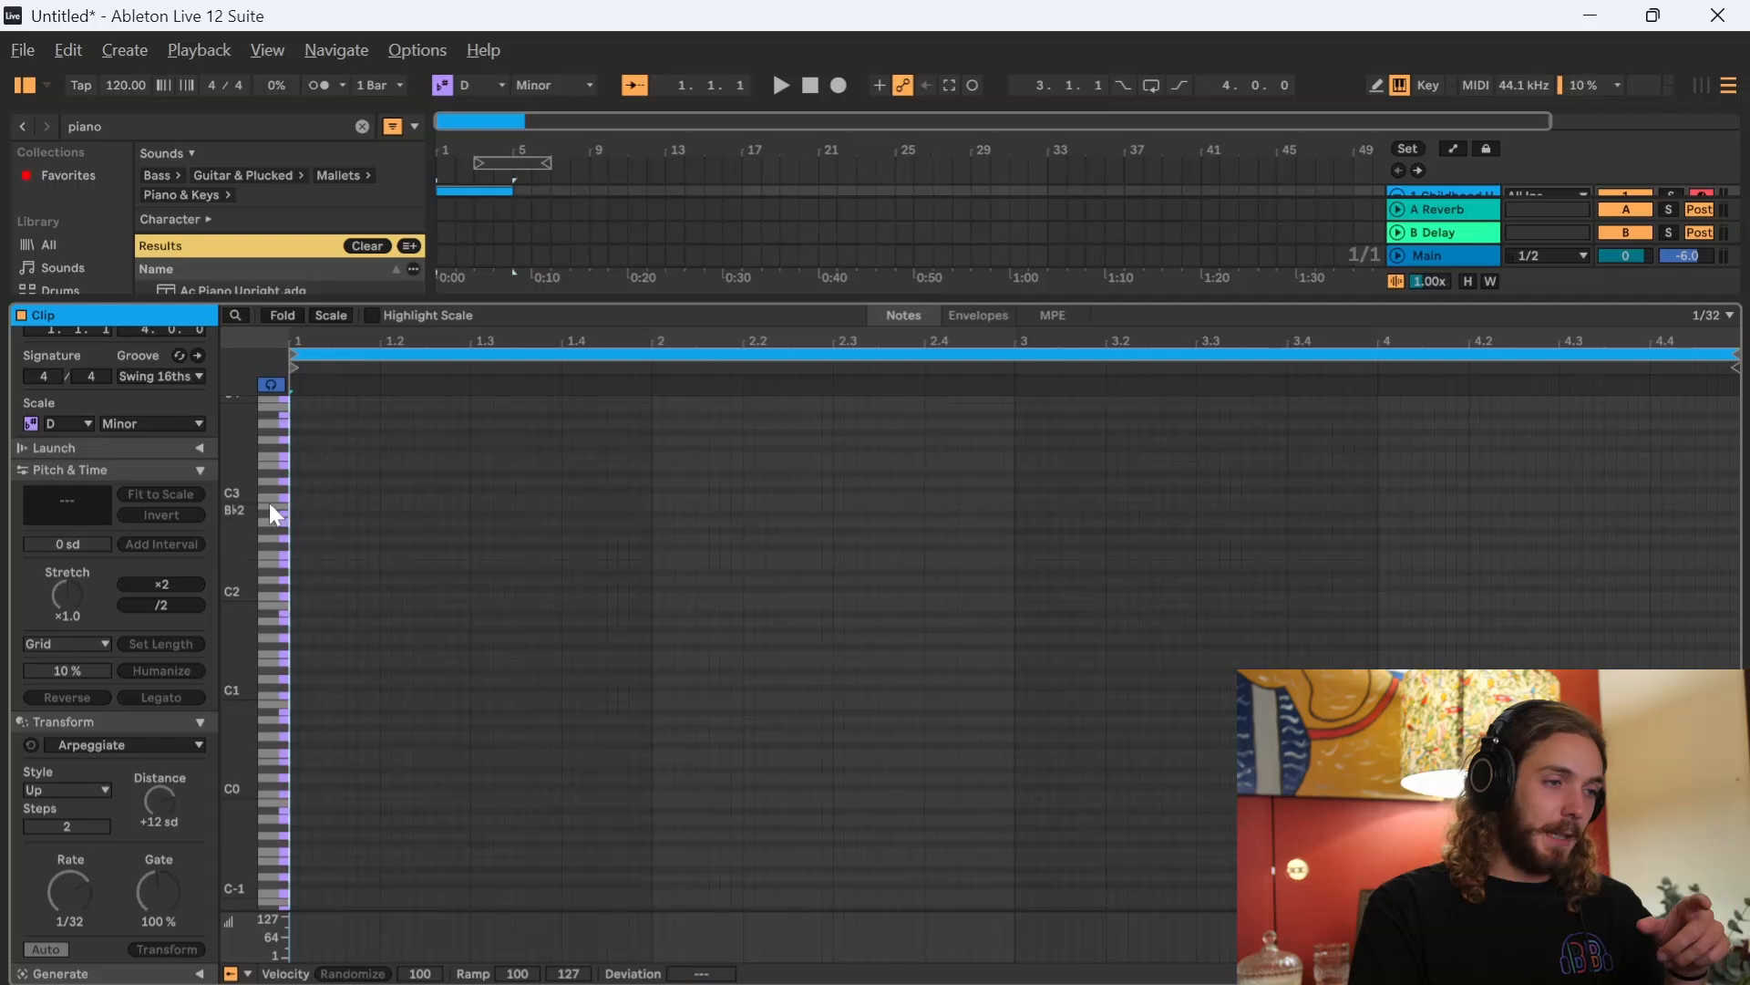
- Limit the note editor to the notes of the scale and audition them down the piano keyboard
left_click(336, 315)
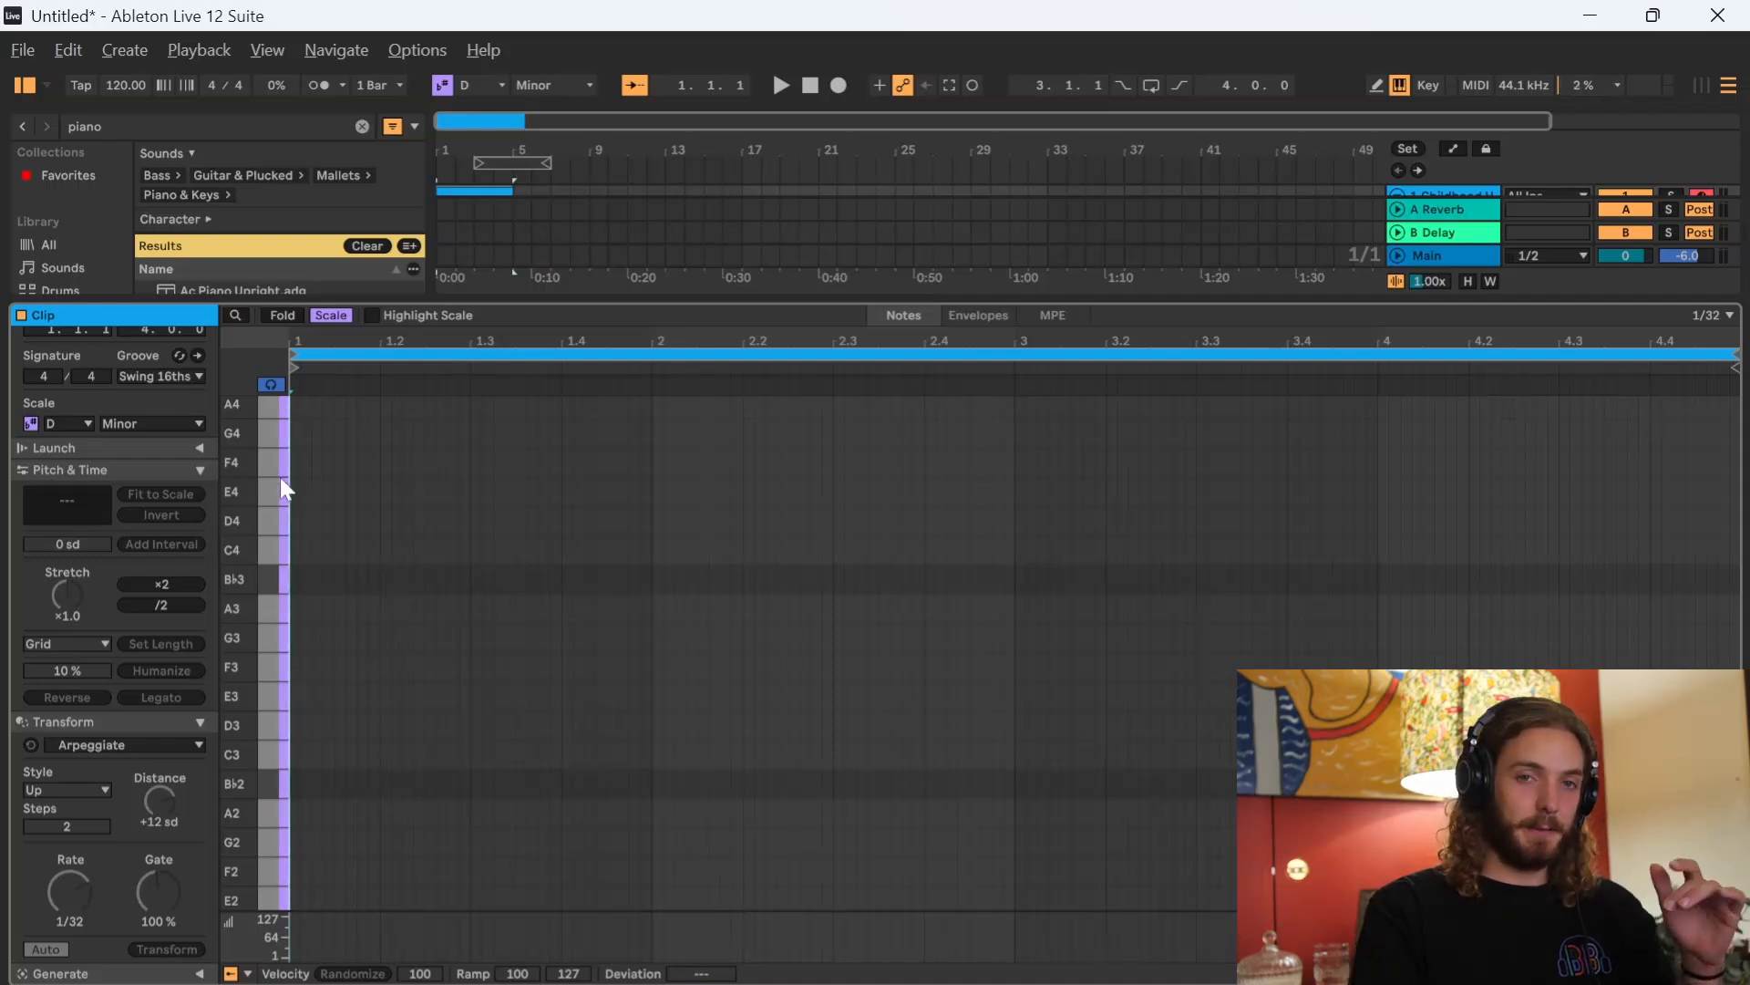
left_click_drag(276, 439, 281, 859)
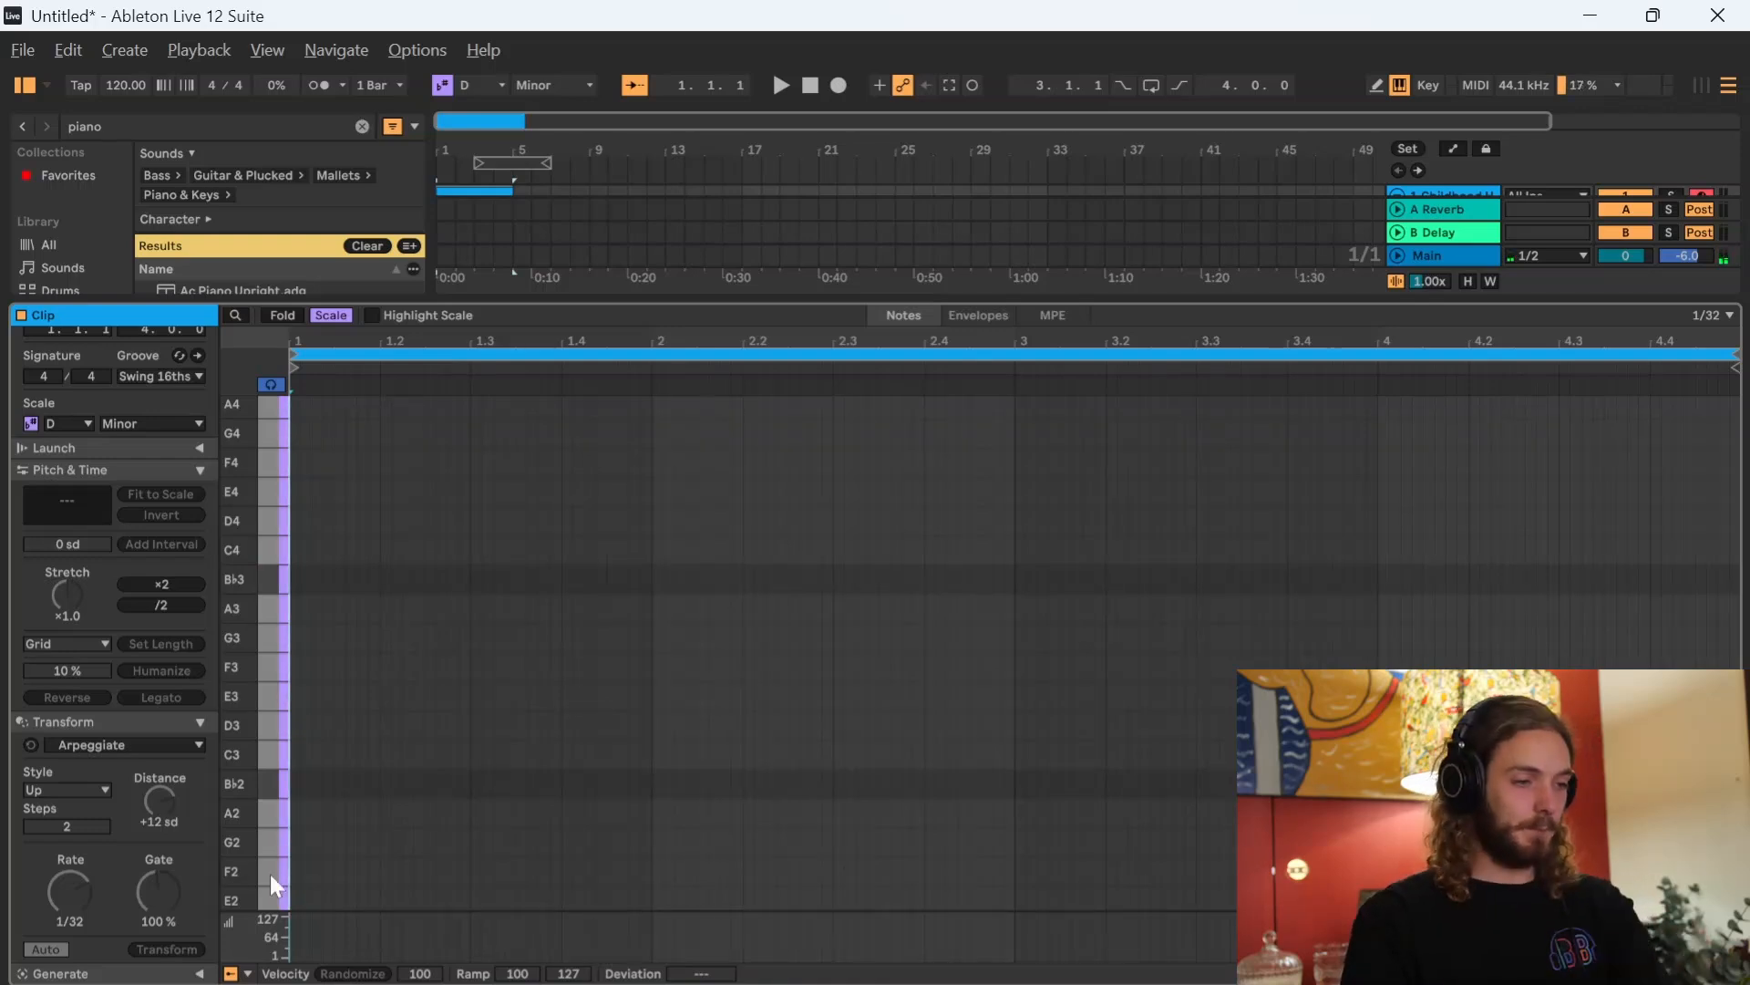
left_click(403, 620)
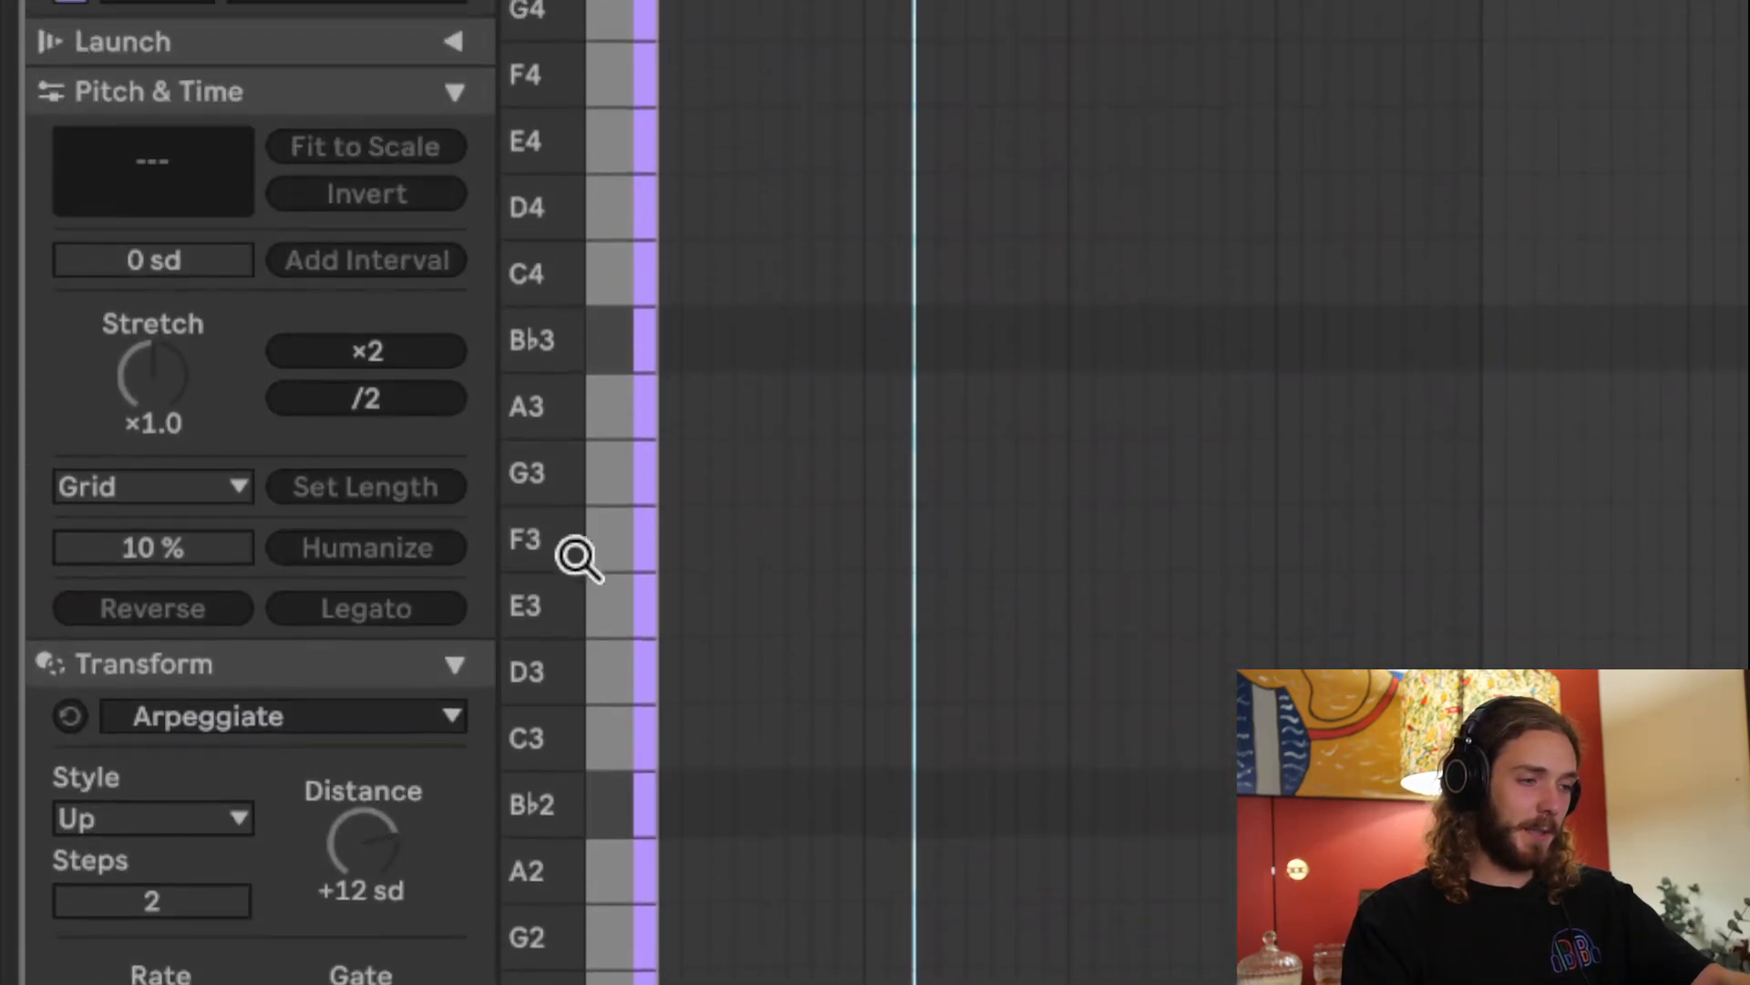
- Add a D3 note at the start of the clip and stretch it to fill bar 1
double_click(669, 635)
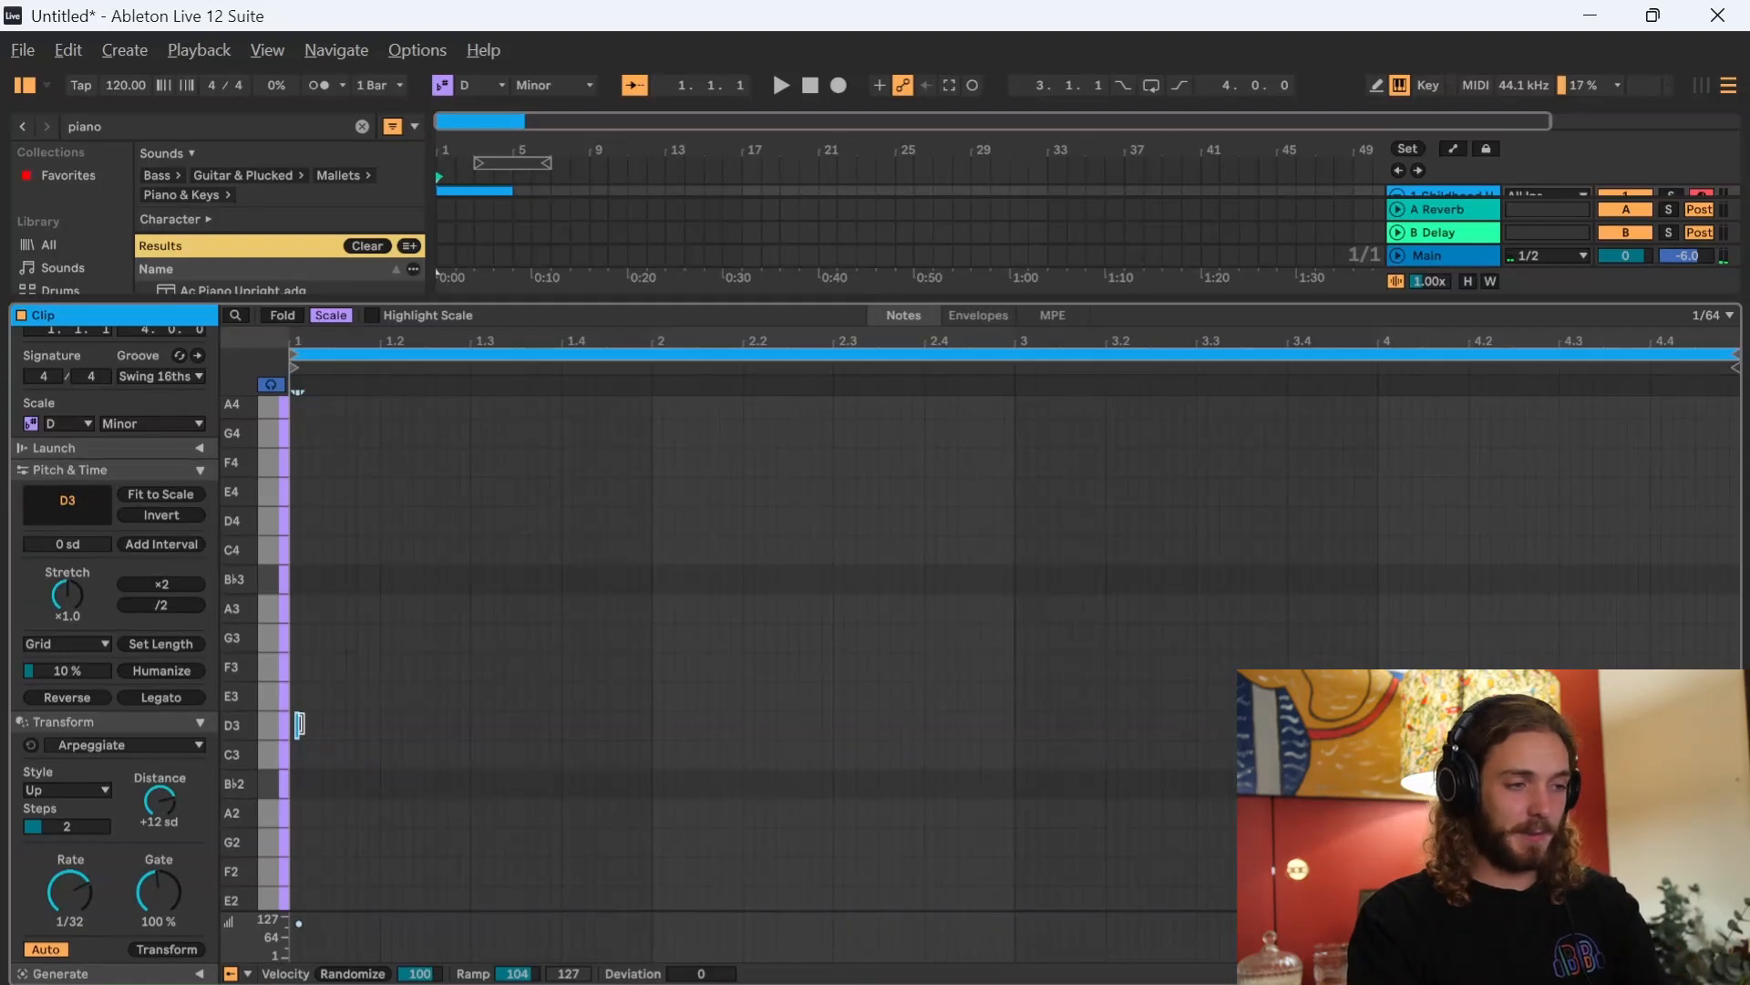
left_click_drag(296, 724, 693, 725)
mouse_move(402, 730)
left_mouse_down()
mouse_move(363, 738)
mouse_move(417, 725)
mouse_move(398, 726)
left_mouse_up()
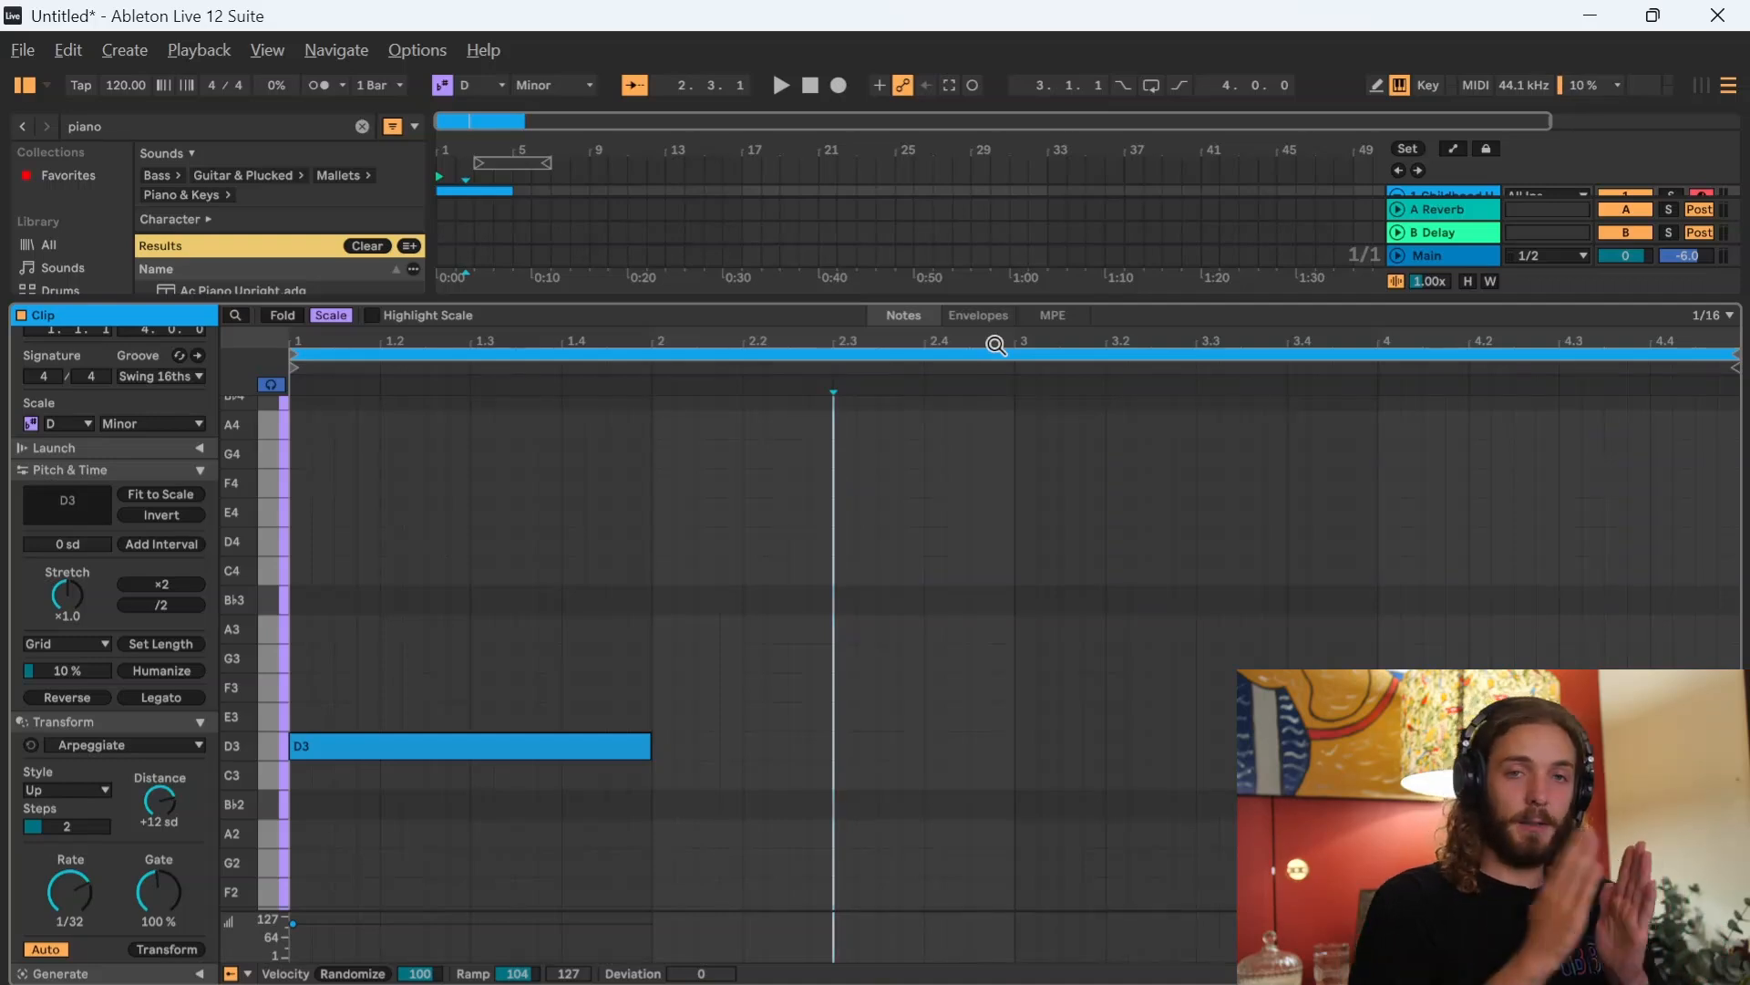
- Copy the one-bar D3 note to bar 2 and raise the copy to E3
left_click(365, 743)
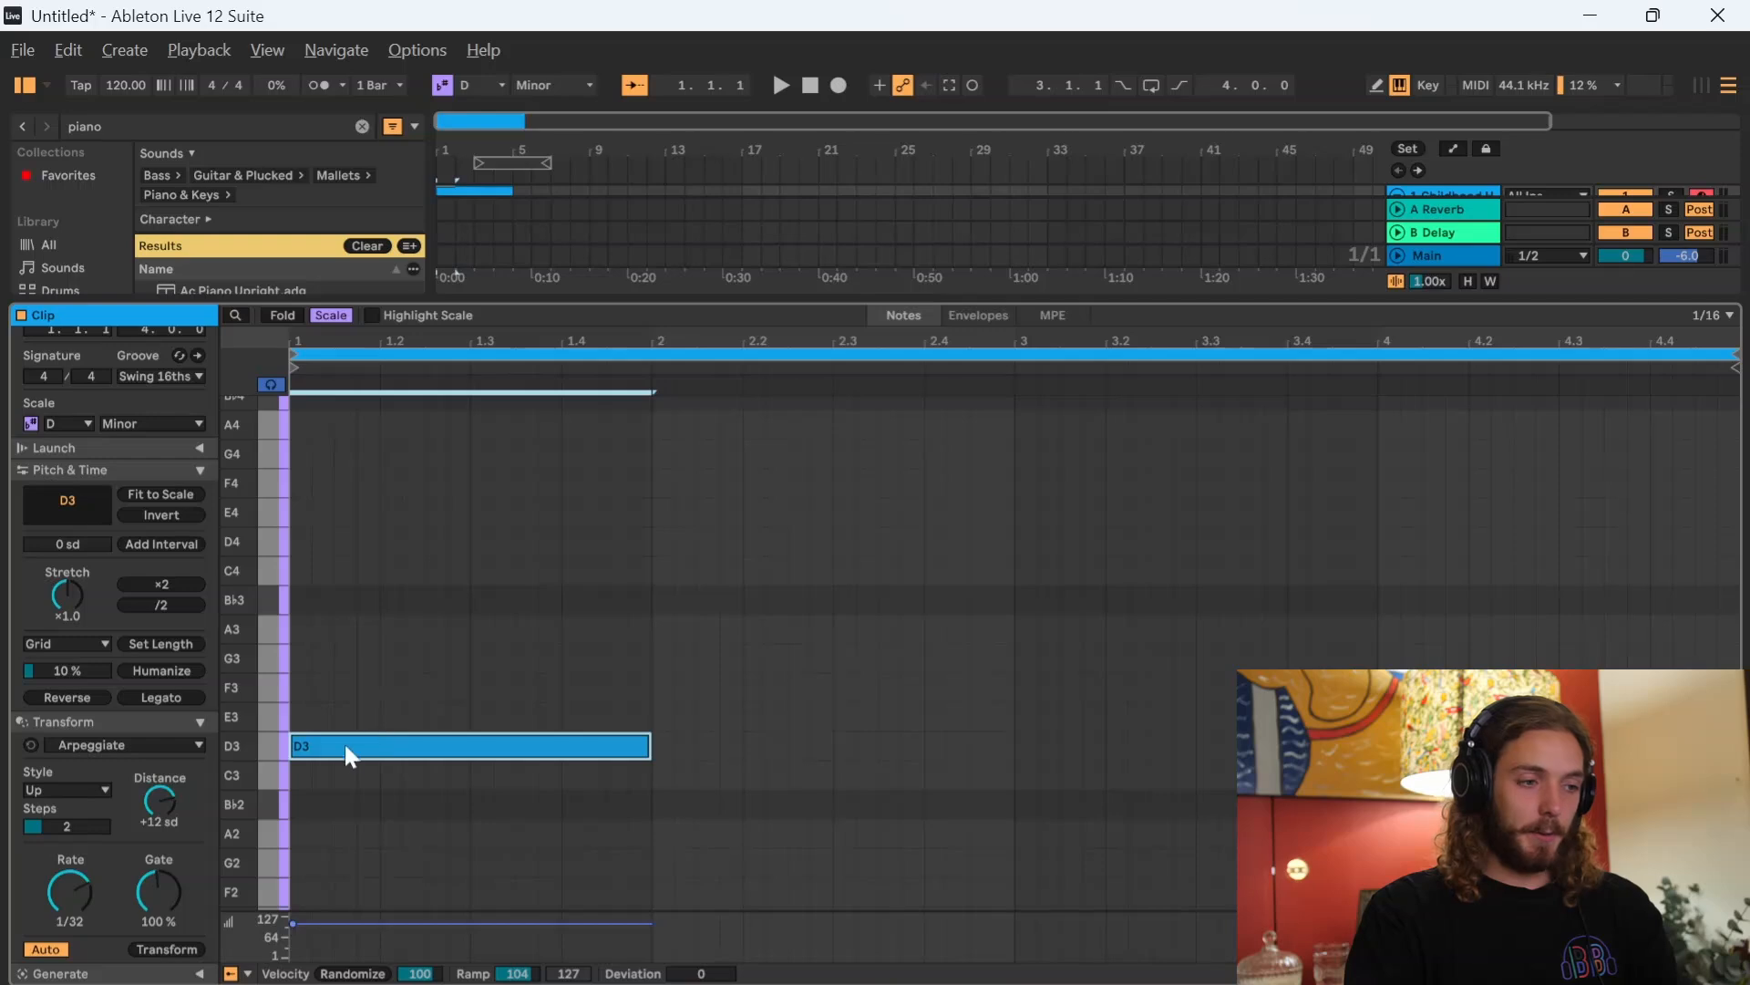
left_click_drag(339, 740, 719, 735)
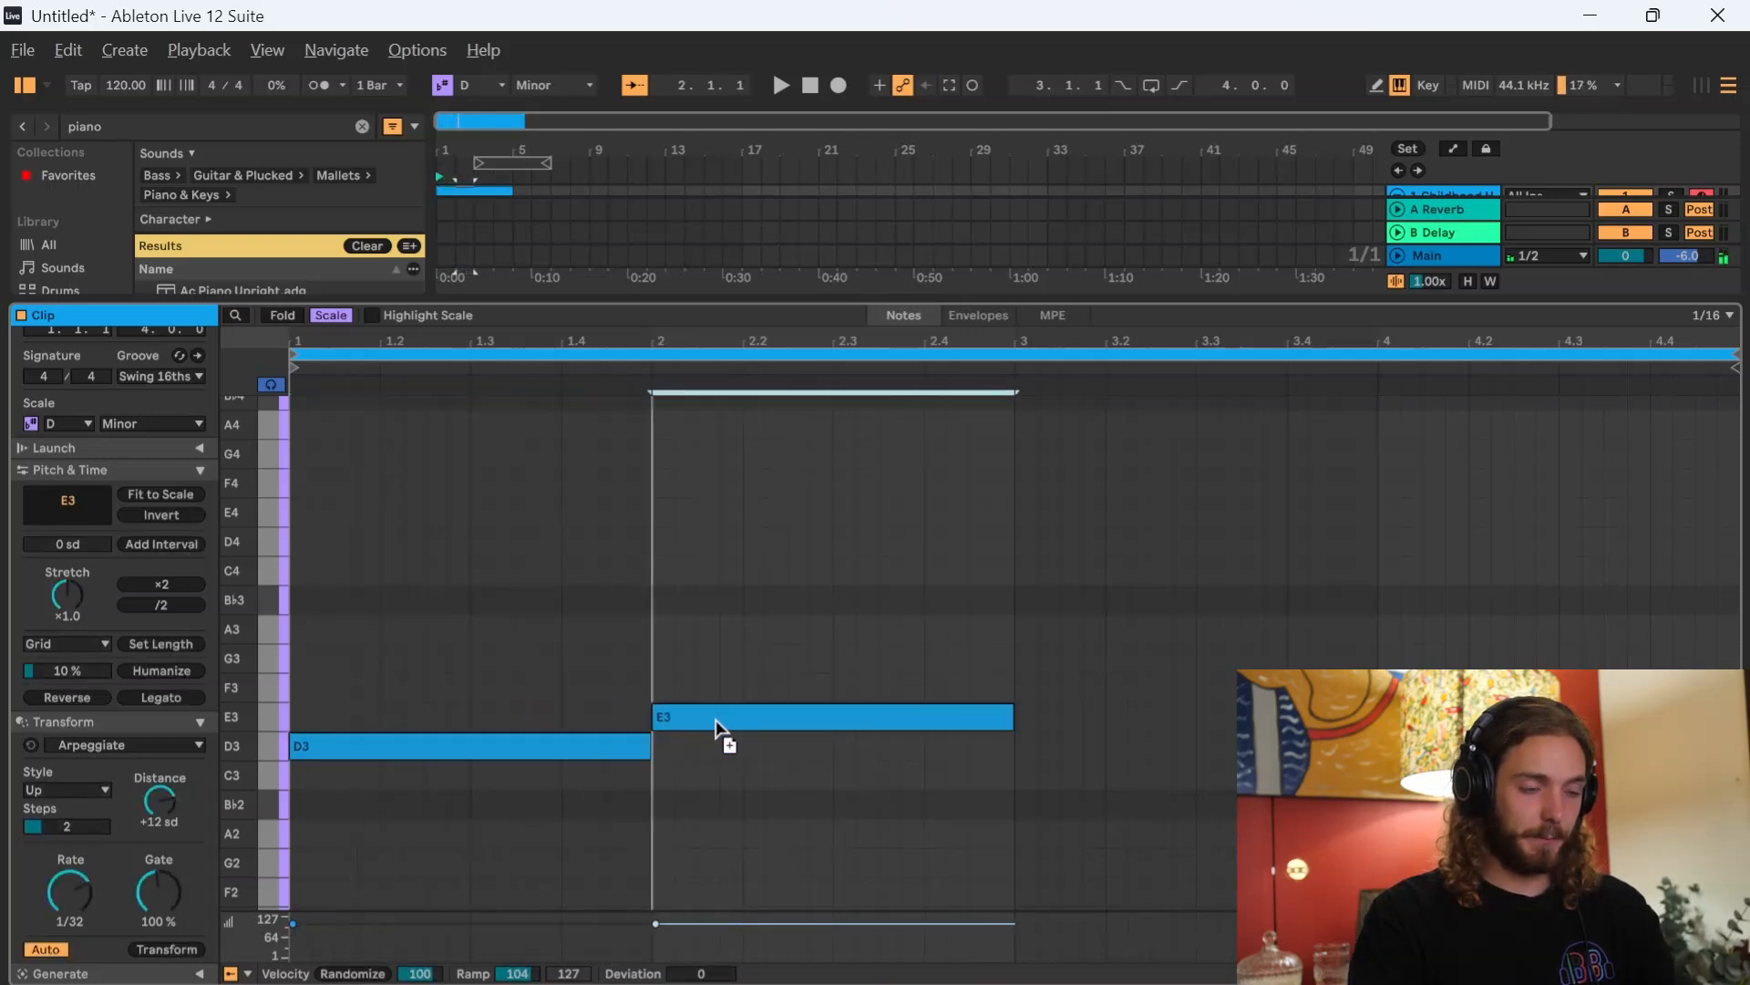
left_click(811, 800)
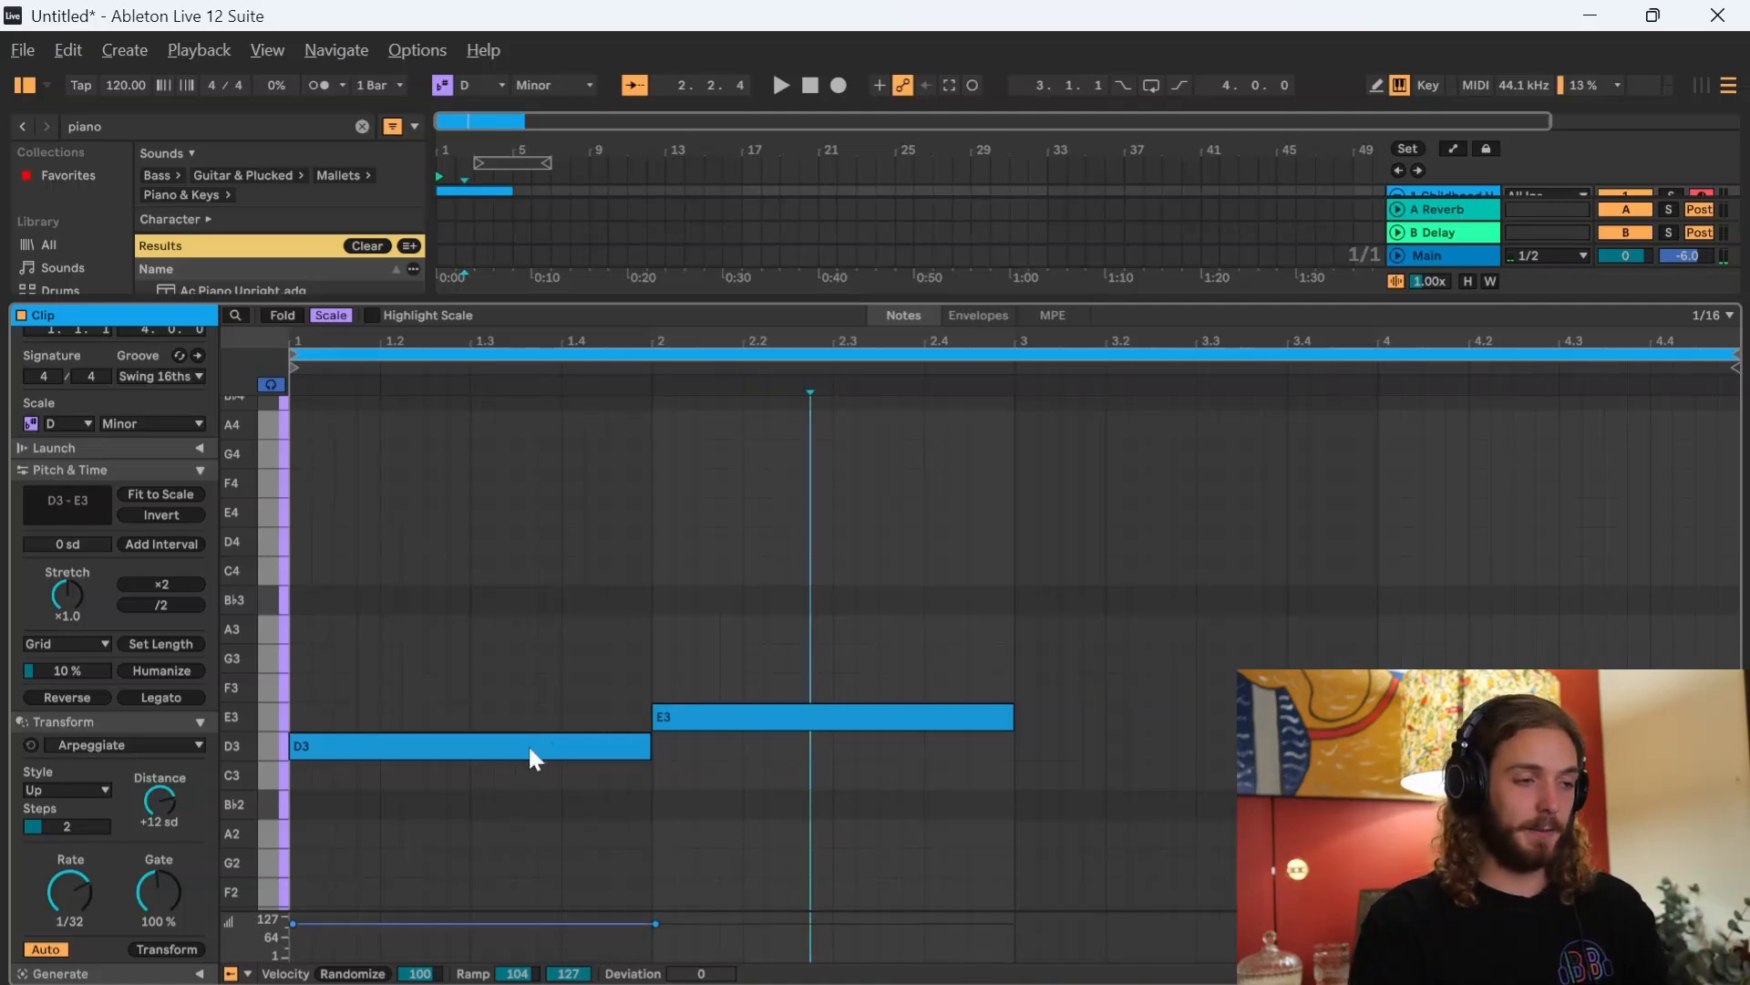
- Copy the bar 2 note to bar 3 as F3, hold it through bar 4, and play the sequence
left_click(701, 713)
left_click_drag(702, 712, 1058, 699)
key("ctrl+d")
key("space")
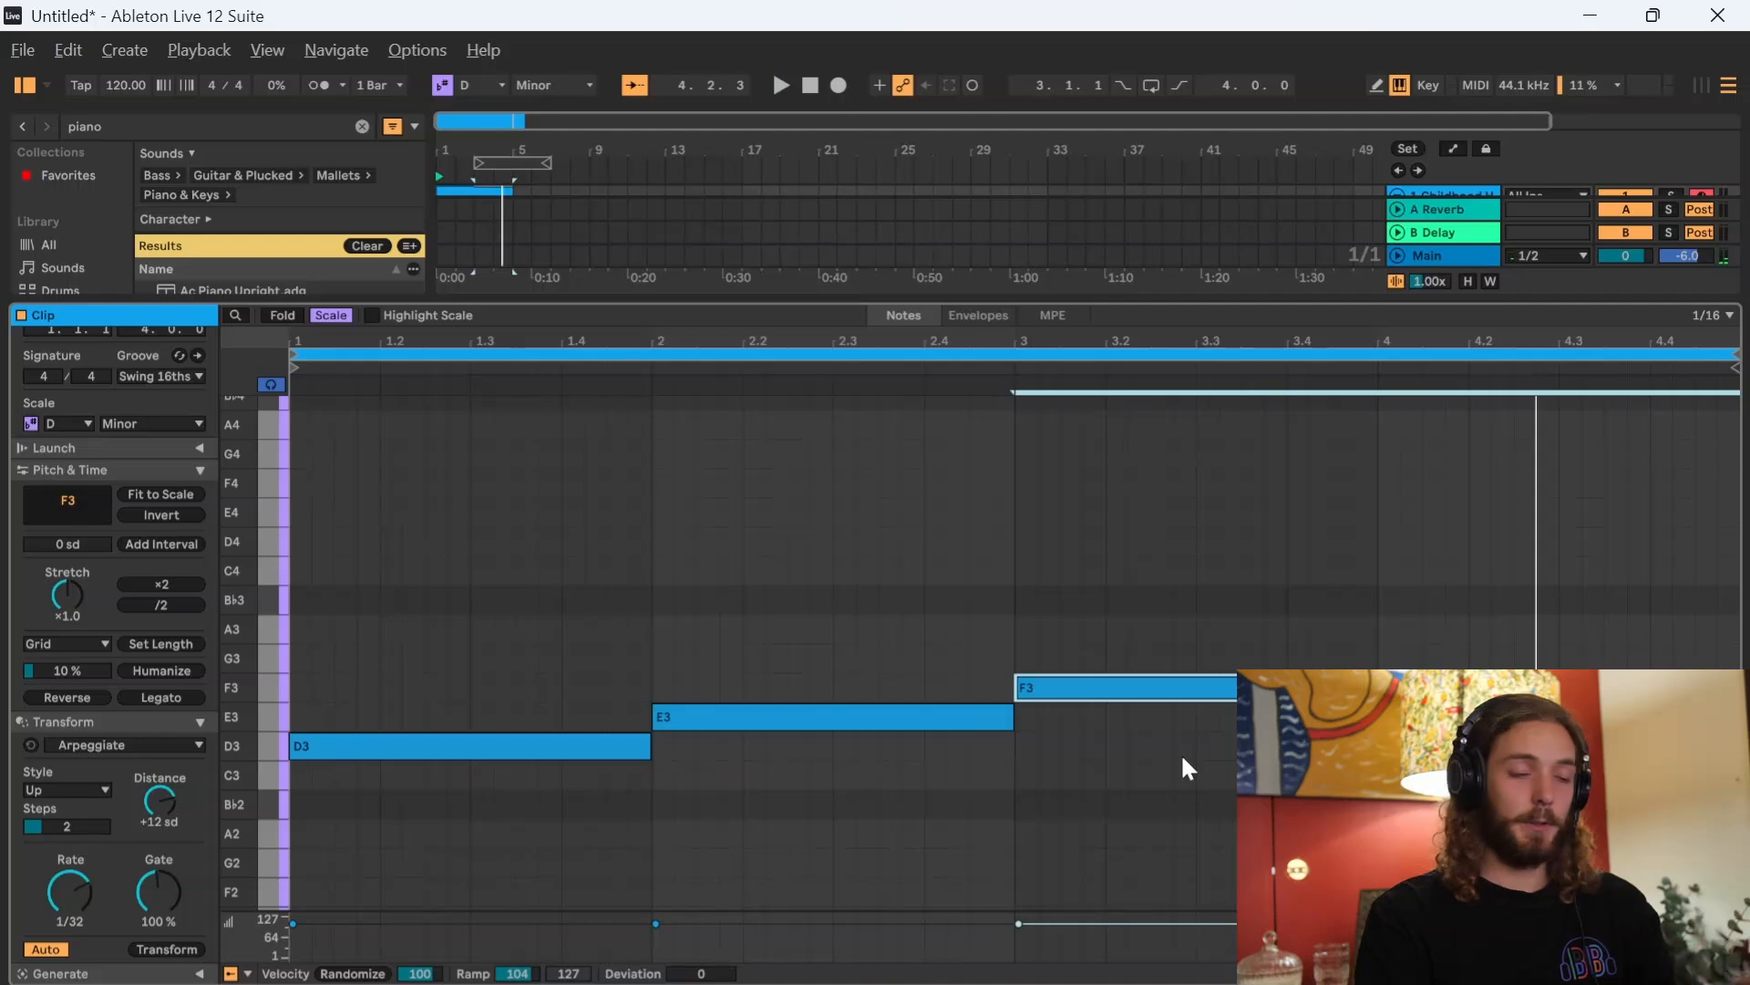
- Copy the D3 note in bar 1 up to F3 to form a two-note chord and play it
left_click(319, 747)
left_click_drag(319, 747, 325, 699)
key("alt+space")
left_click(398, 820)
left_click(327, 690)
key("space")
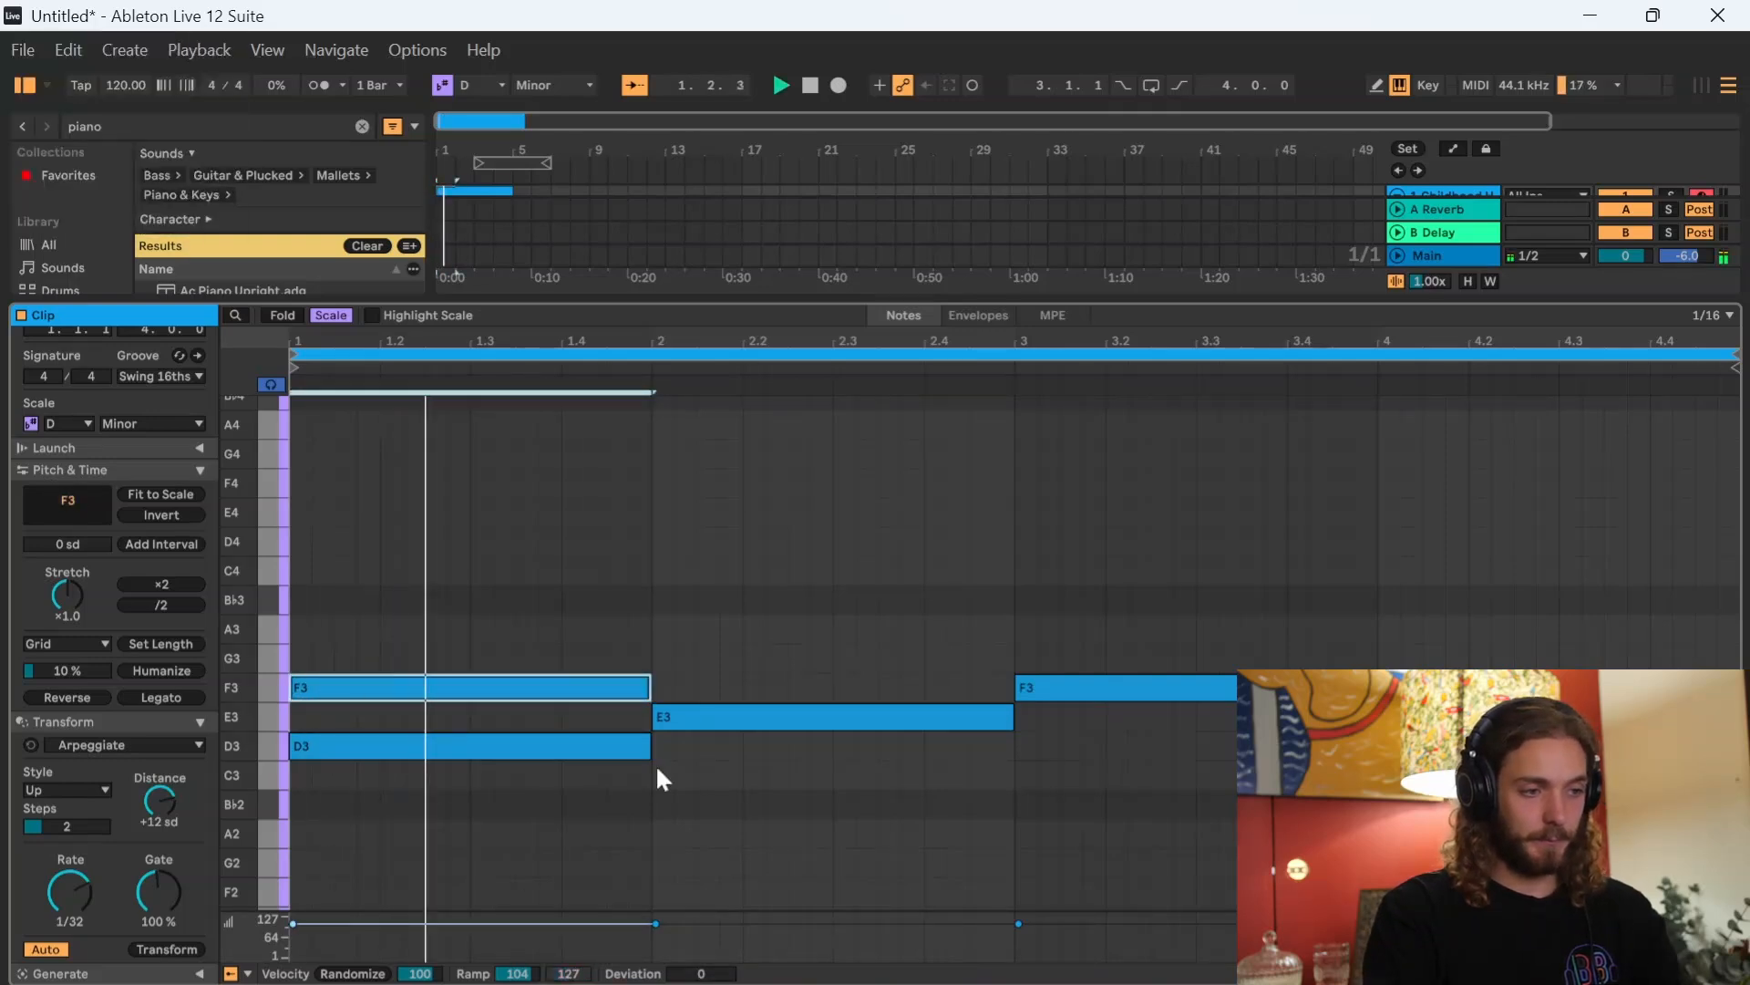
- Copy E3 up to G3 in bar 2 and F3 up to A3 in bars 3–4, and play the chords
left_click_drag(708, 721, 708, 659)
left_click(1114, 686)
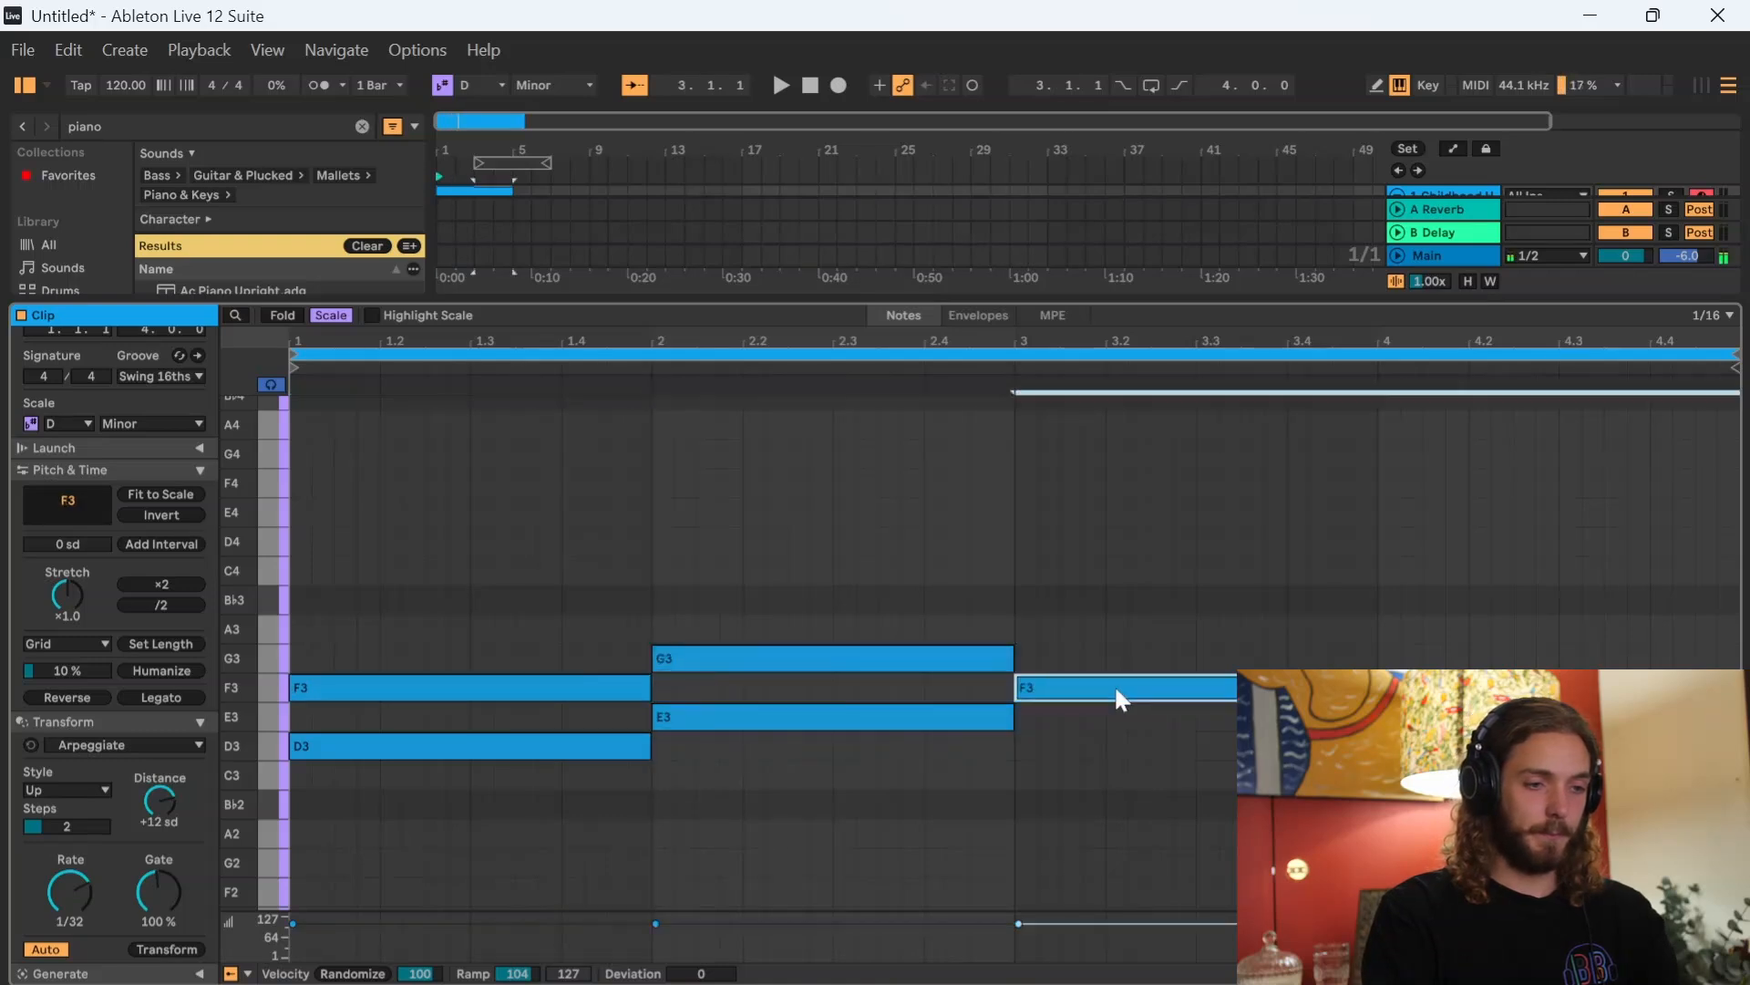
left_click_drag(1114, 686, 1118, 627)
key("space")
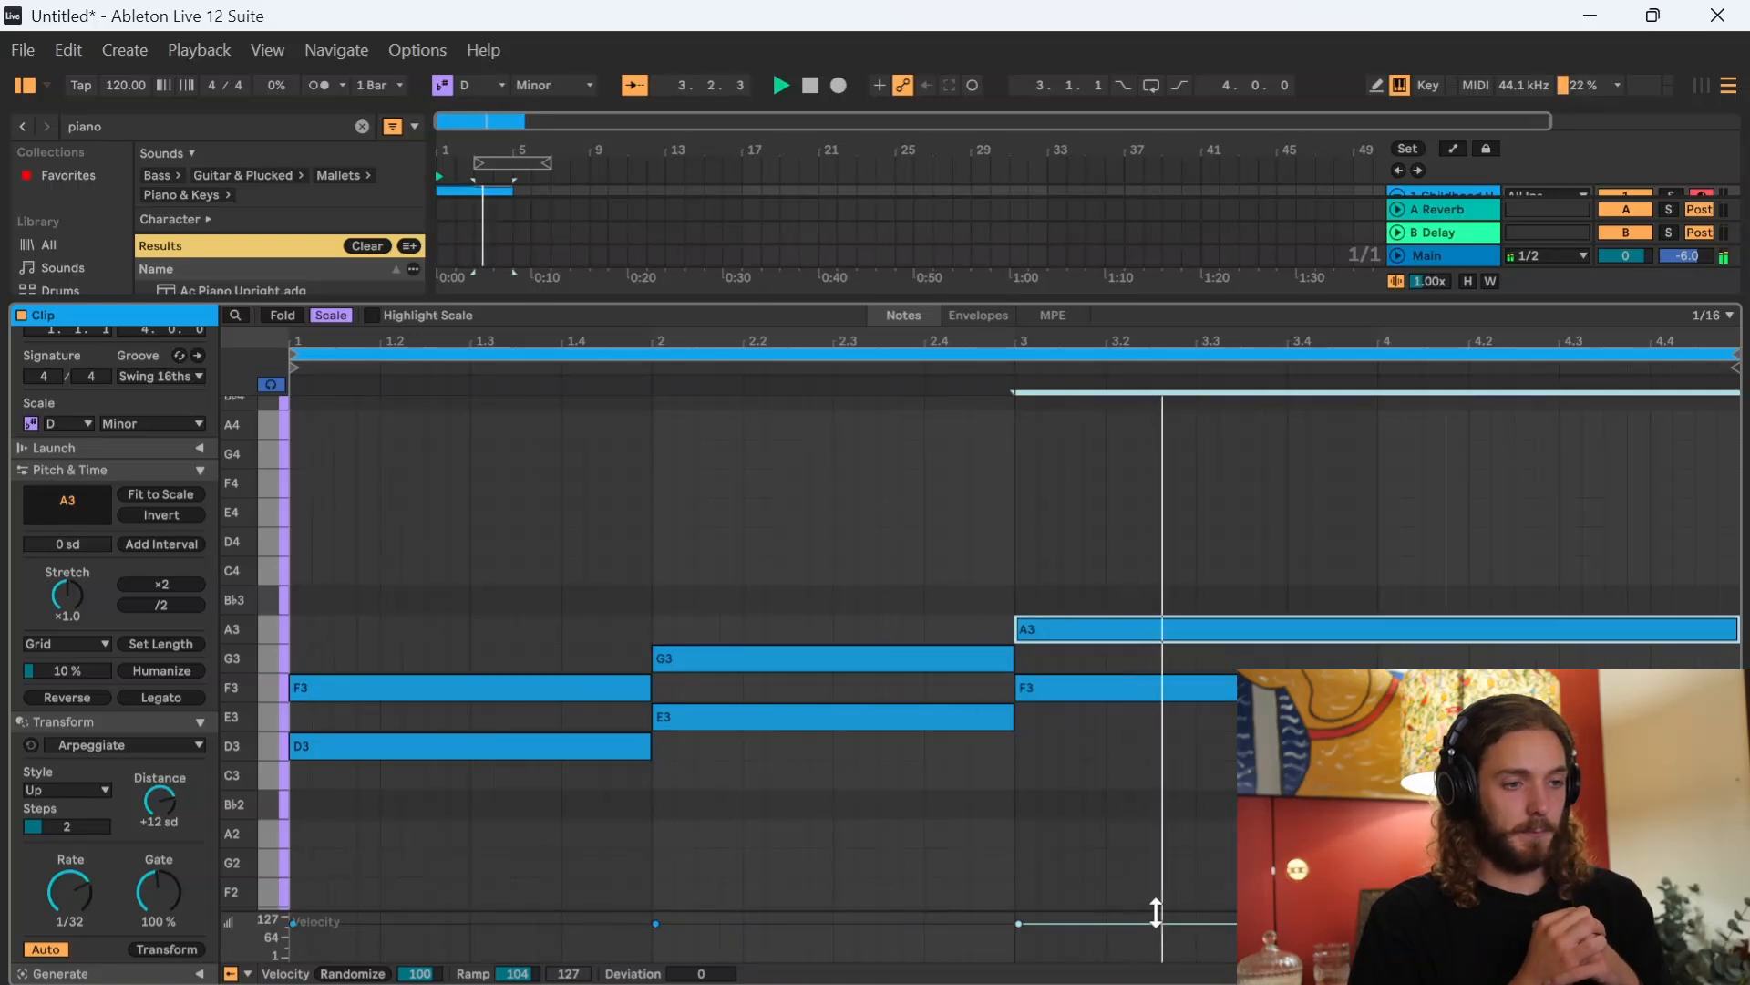
key("space")
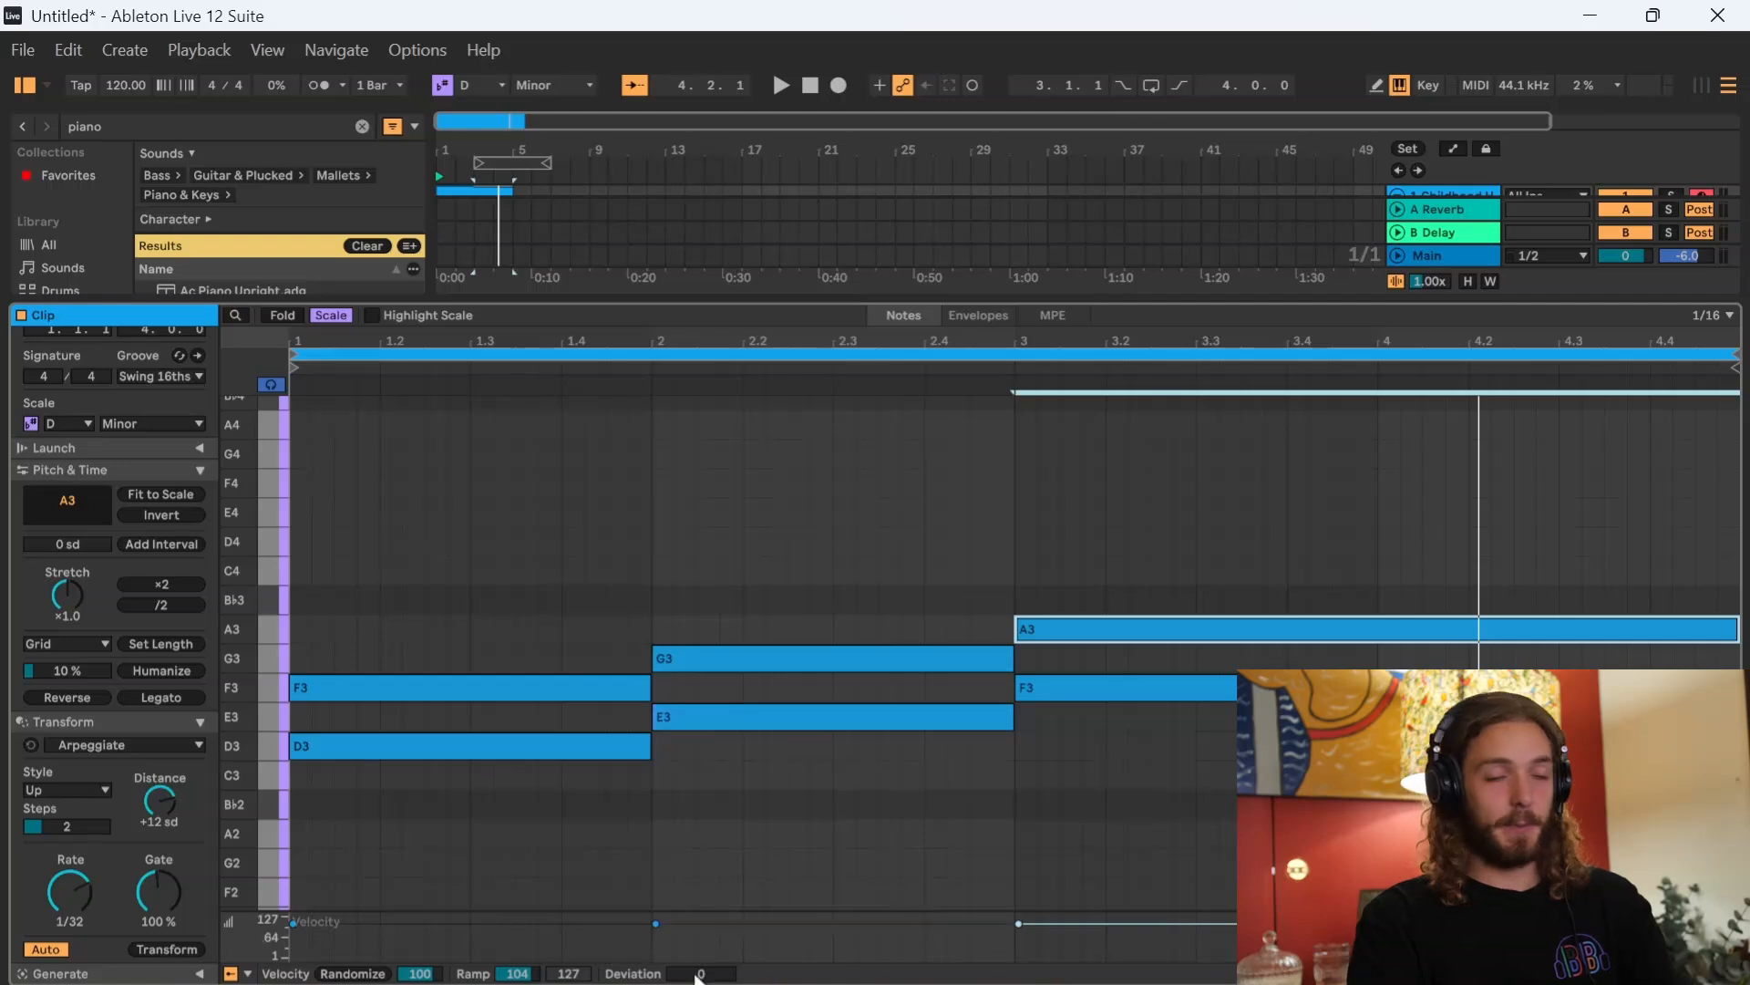
- Add a third note to each chord: A3 in bar 1, Bb3 in bar 2 and C4 in bars 3–4, and play the result
left_click(298, 692)
left_click_drag(303, 701, 309, 643)
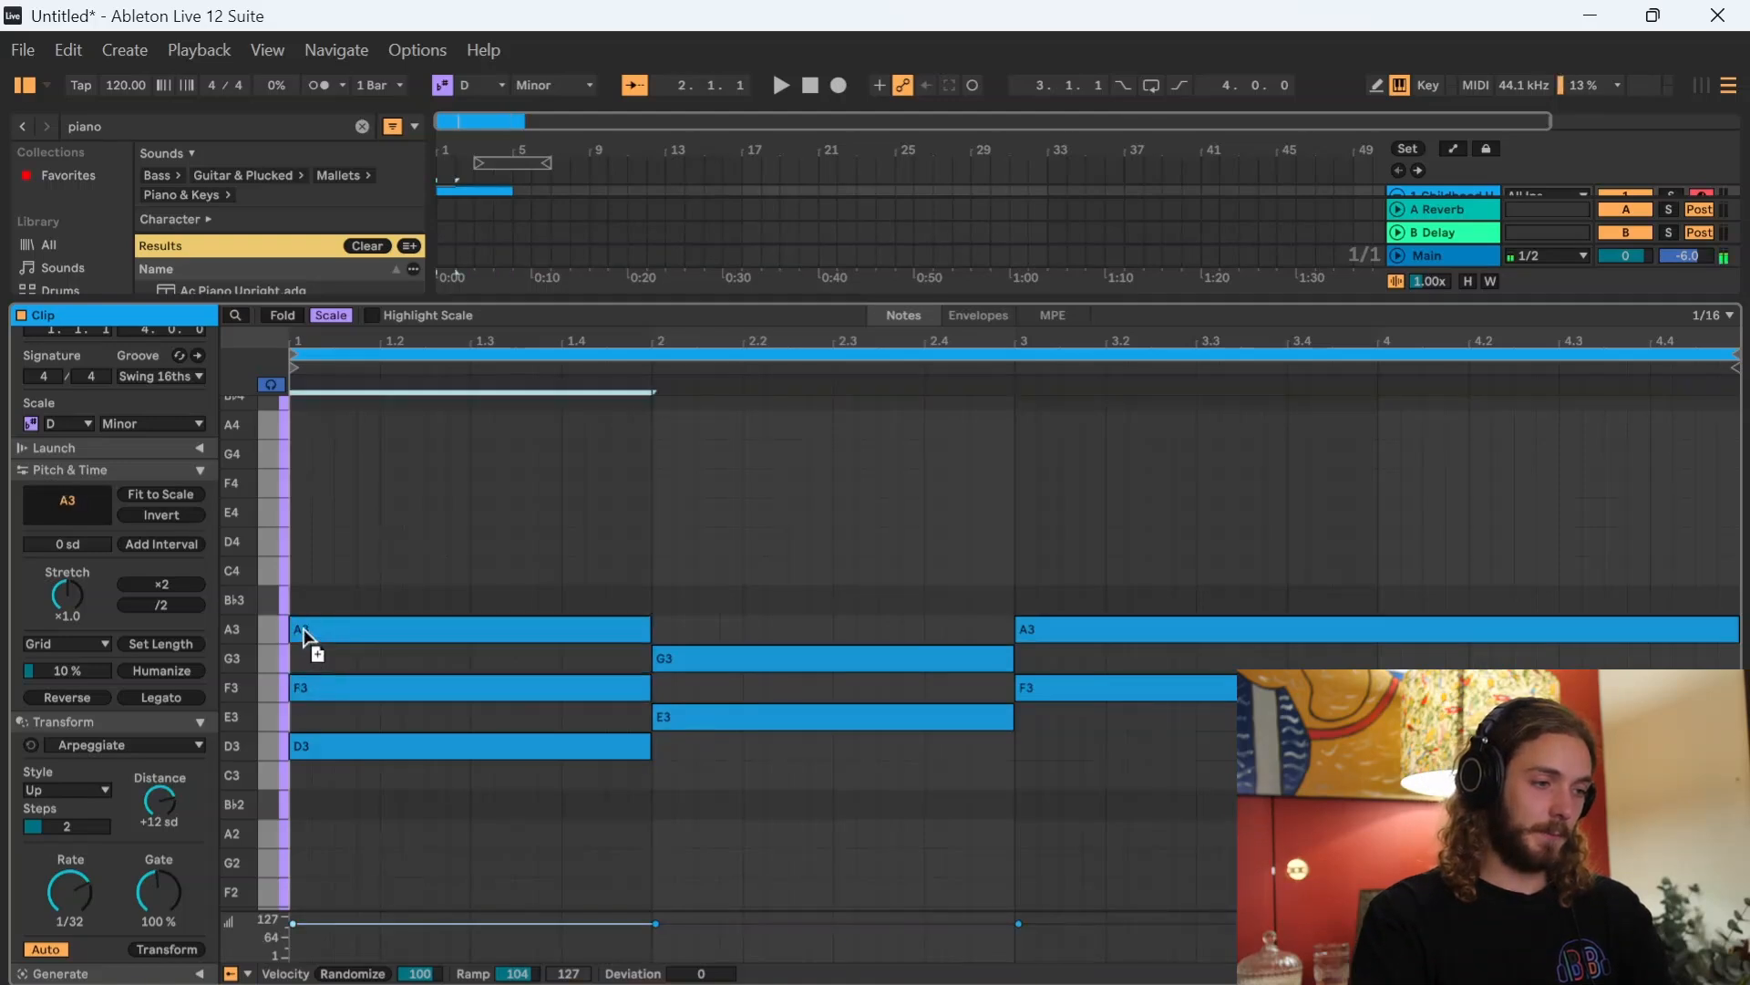
left_click(690, 663)
left_click_drag(690, 666, 696, 626)
left_click(1035, 632)
left_click_drag(1035, 632, 1043, 570)
key("space")
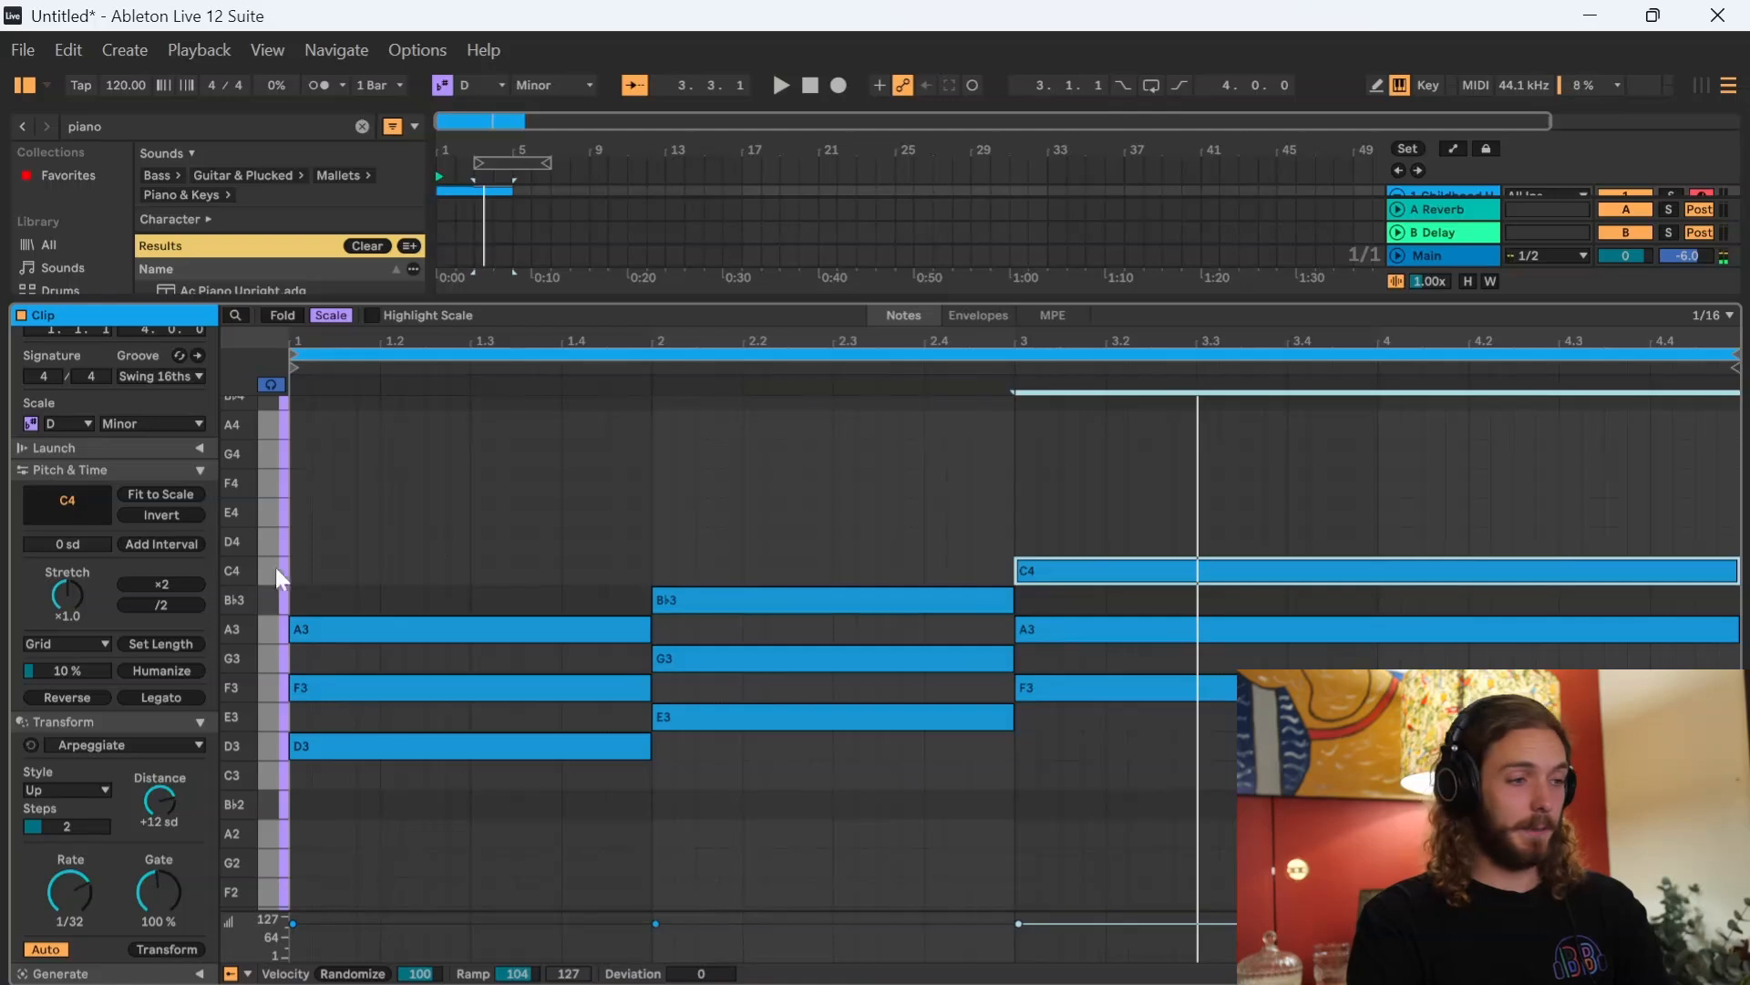
- Add a fourth note to each chord: C4 in bar 1, D4 in bar 2 and F4 in bars 3–4
double_click(313, 571)
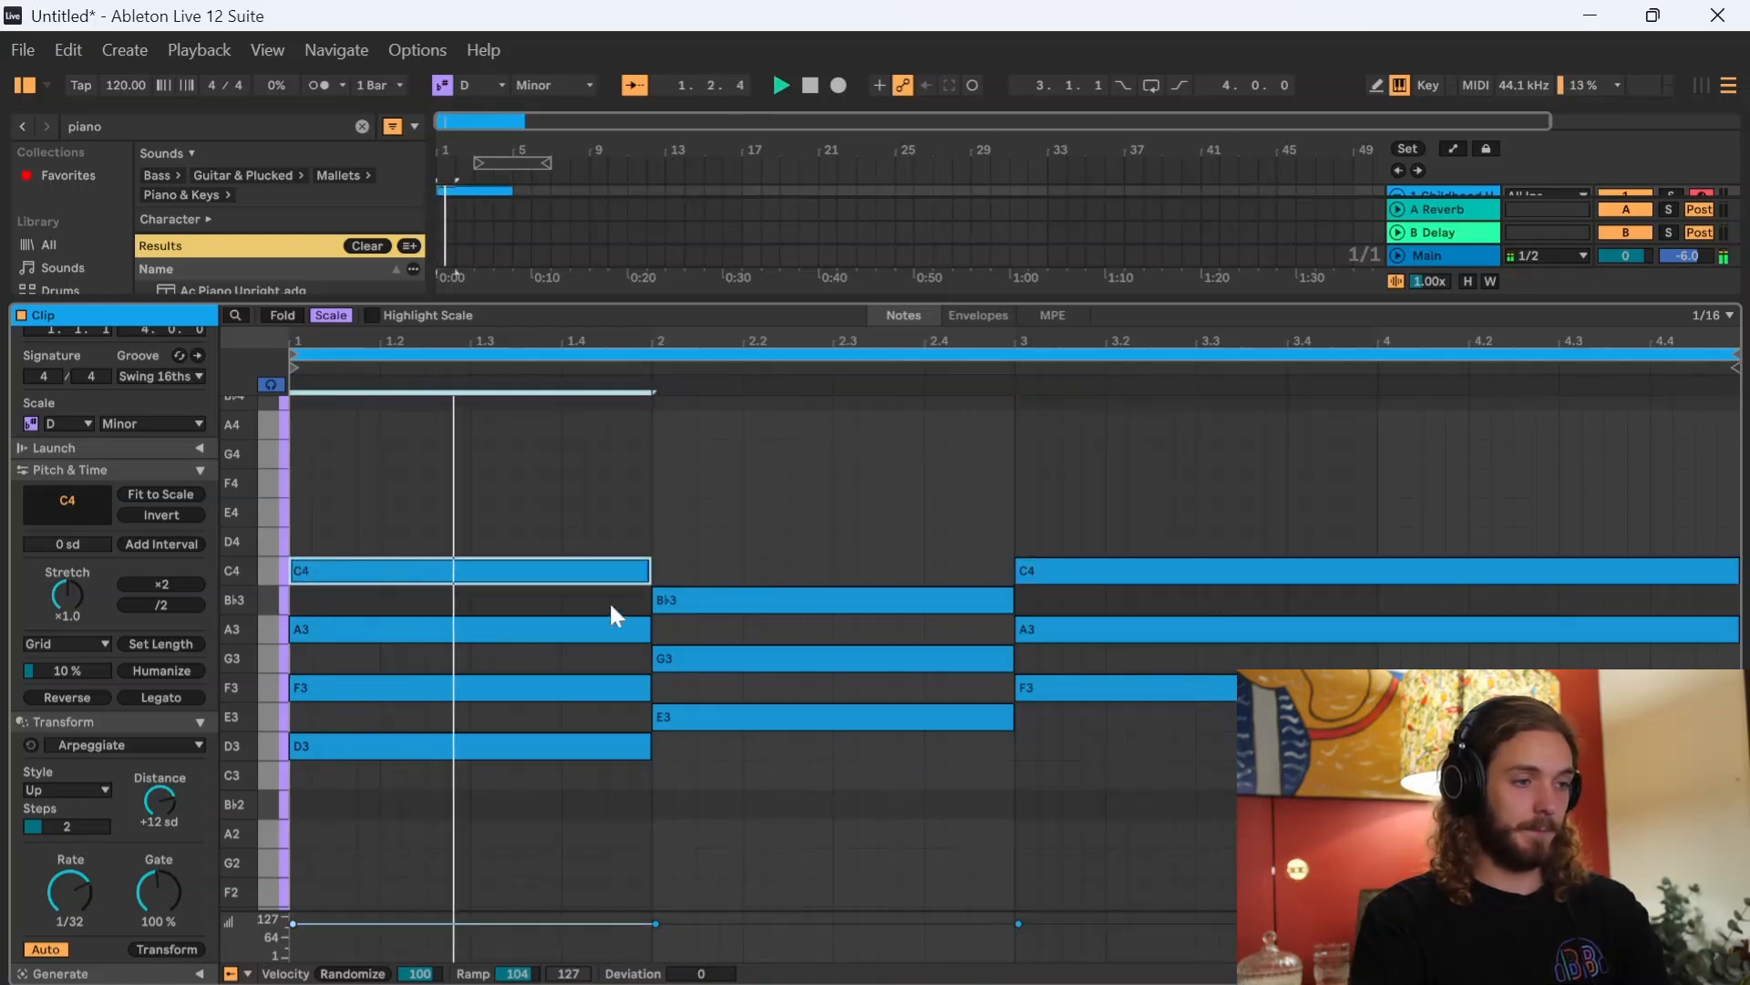
double_click(693, 544)
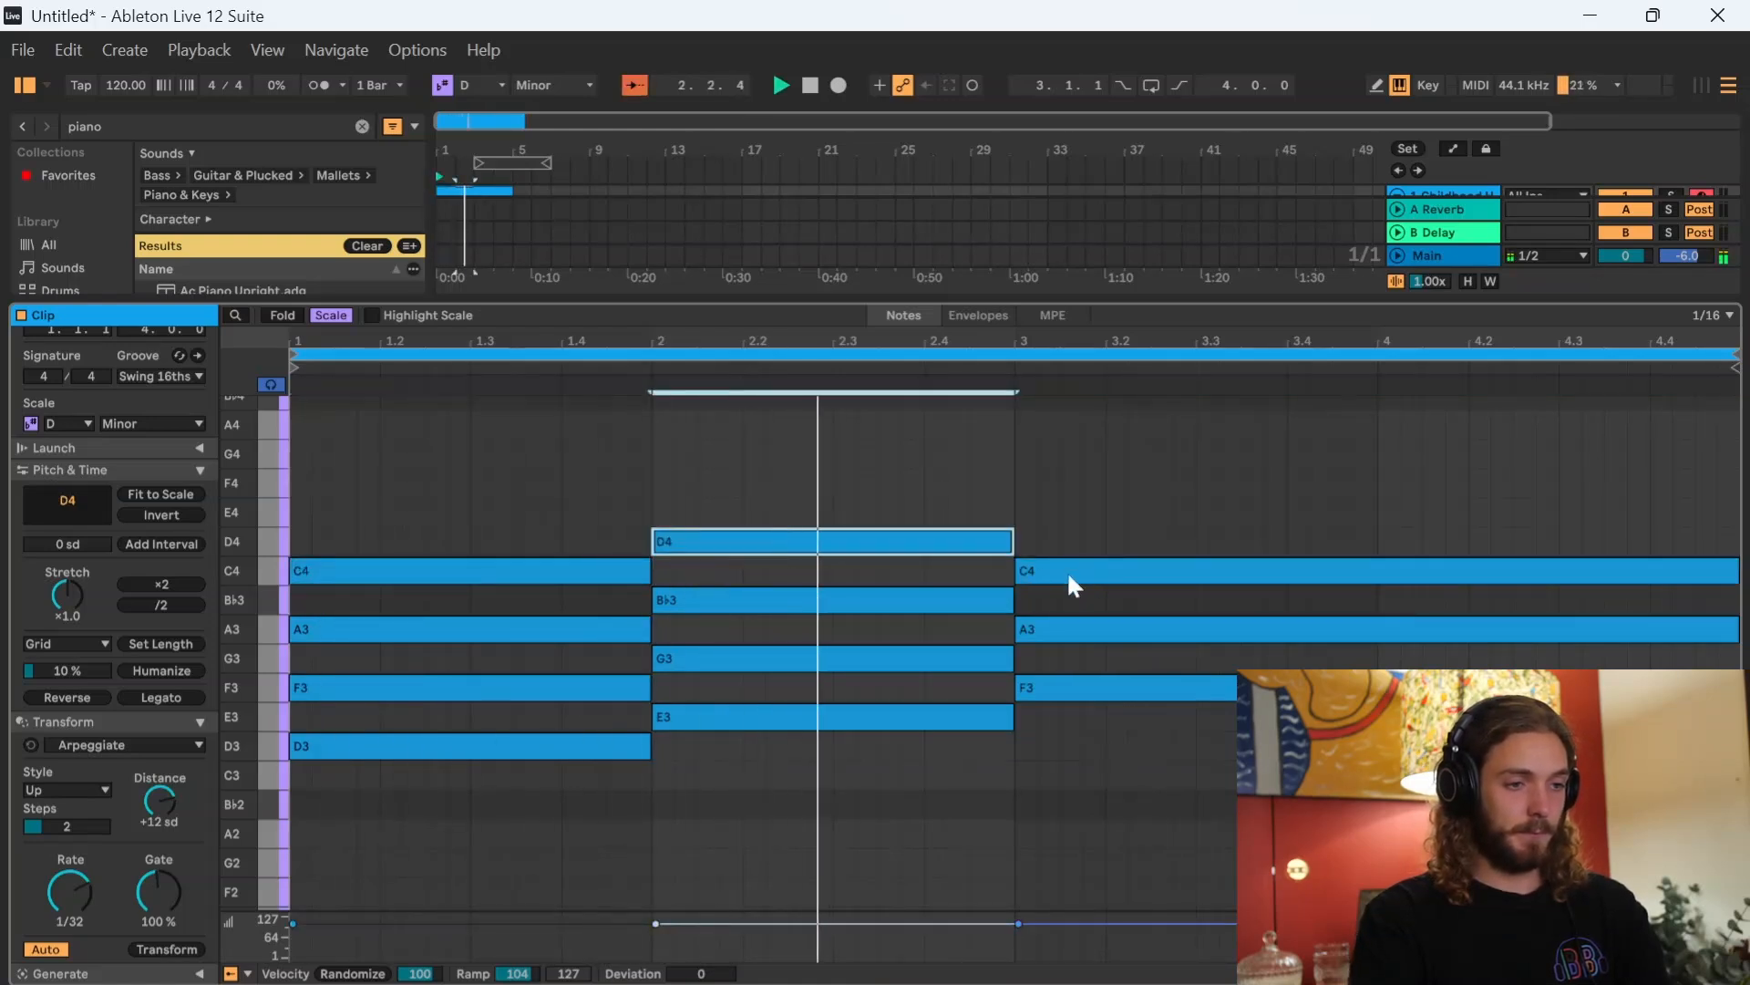
double_click(1063, 516)
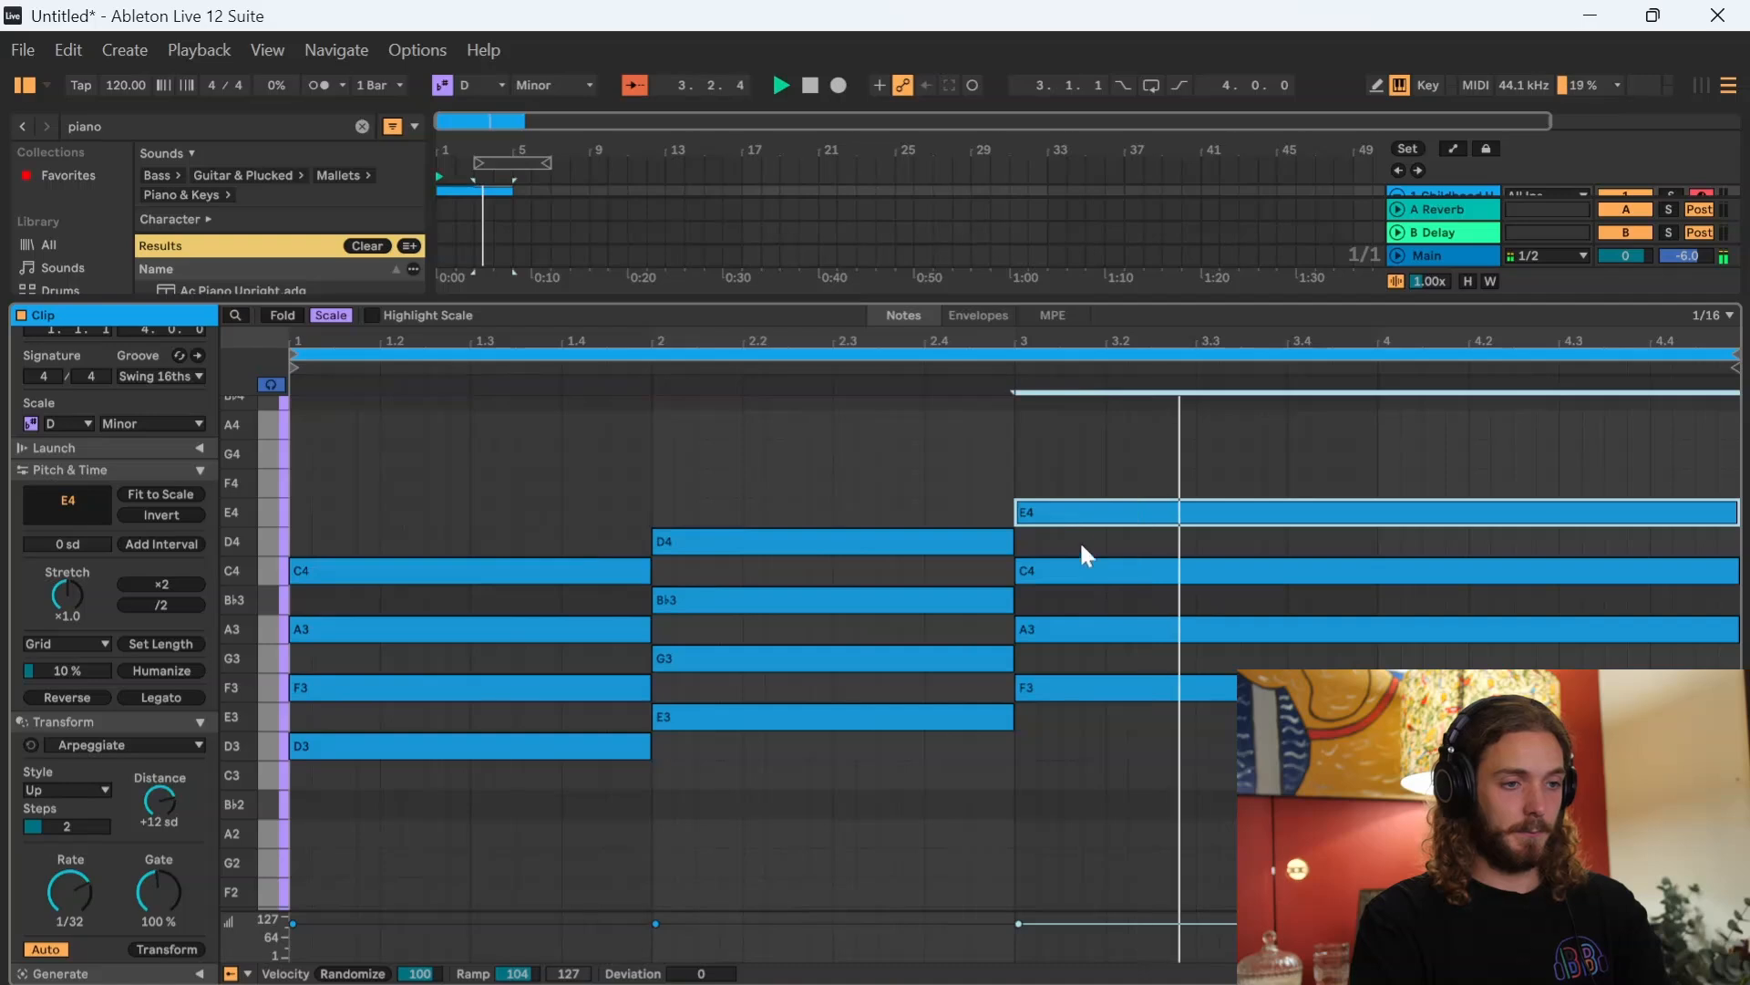
key("Up")
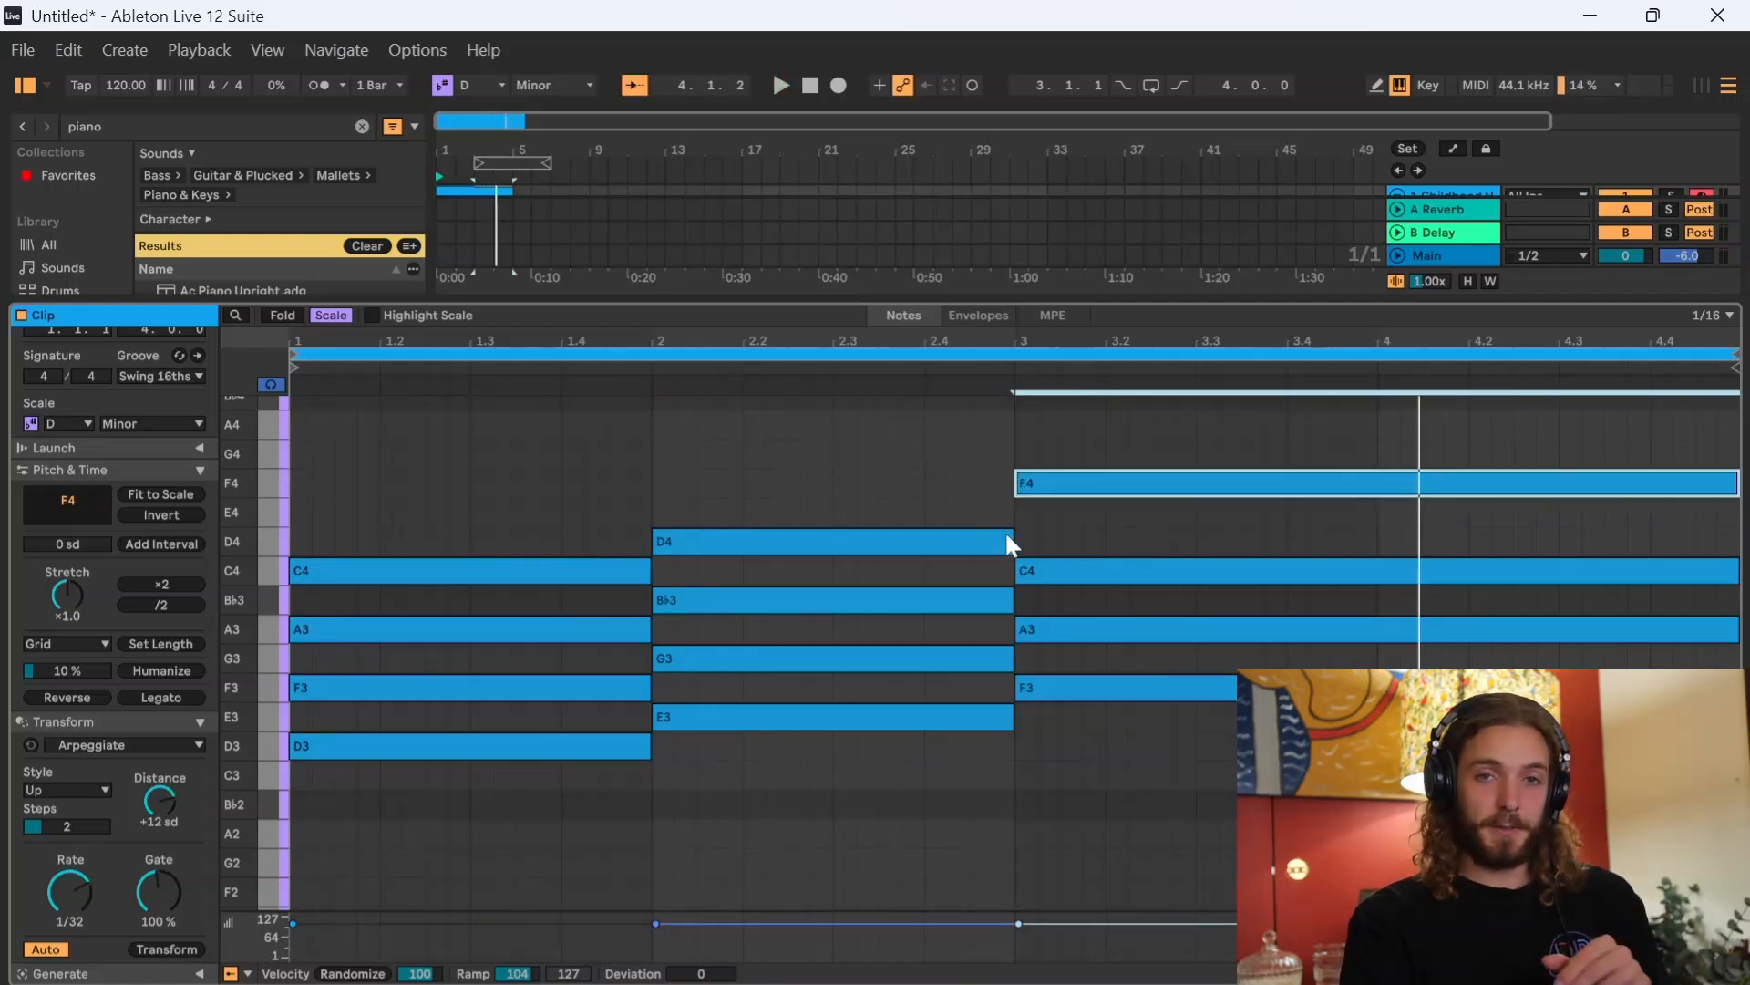
- Delete the upper two notes of every chord, keeping only the lower two, and play the clip
left_click_drag(1101, 440, 1110, 593)
key("Delete")
left_click_drag(952, 496, 946, 591)
key("Delete")
left_click_drag(635, 544, 567, 652)
key("Delete")
key("space")
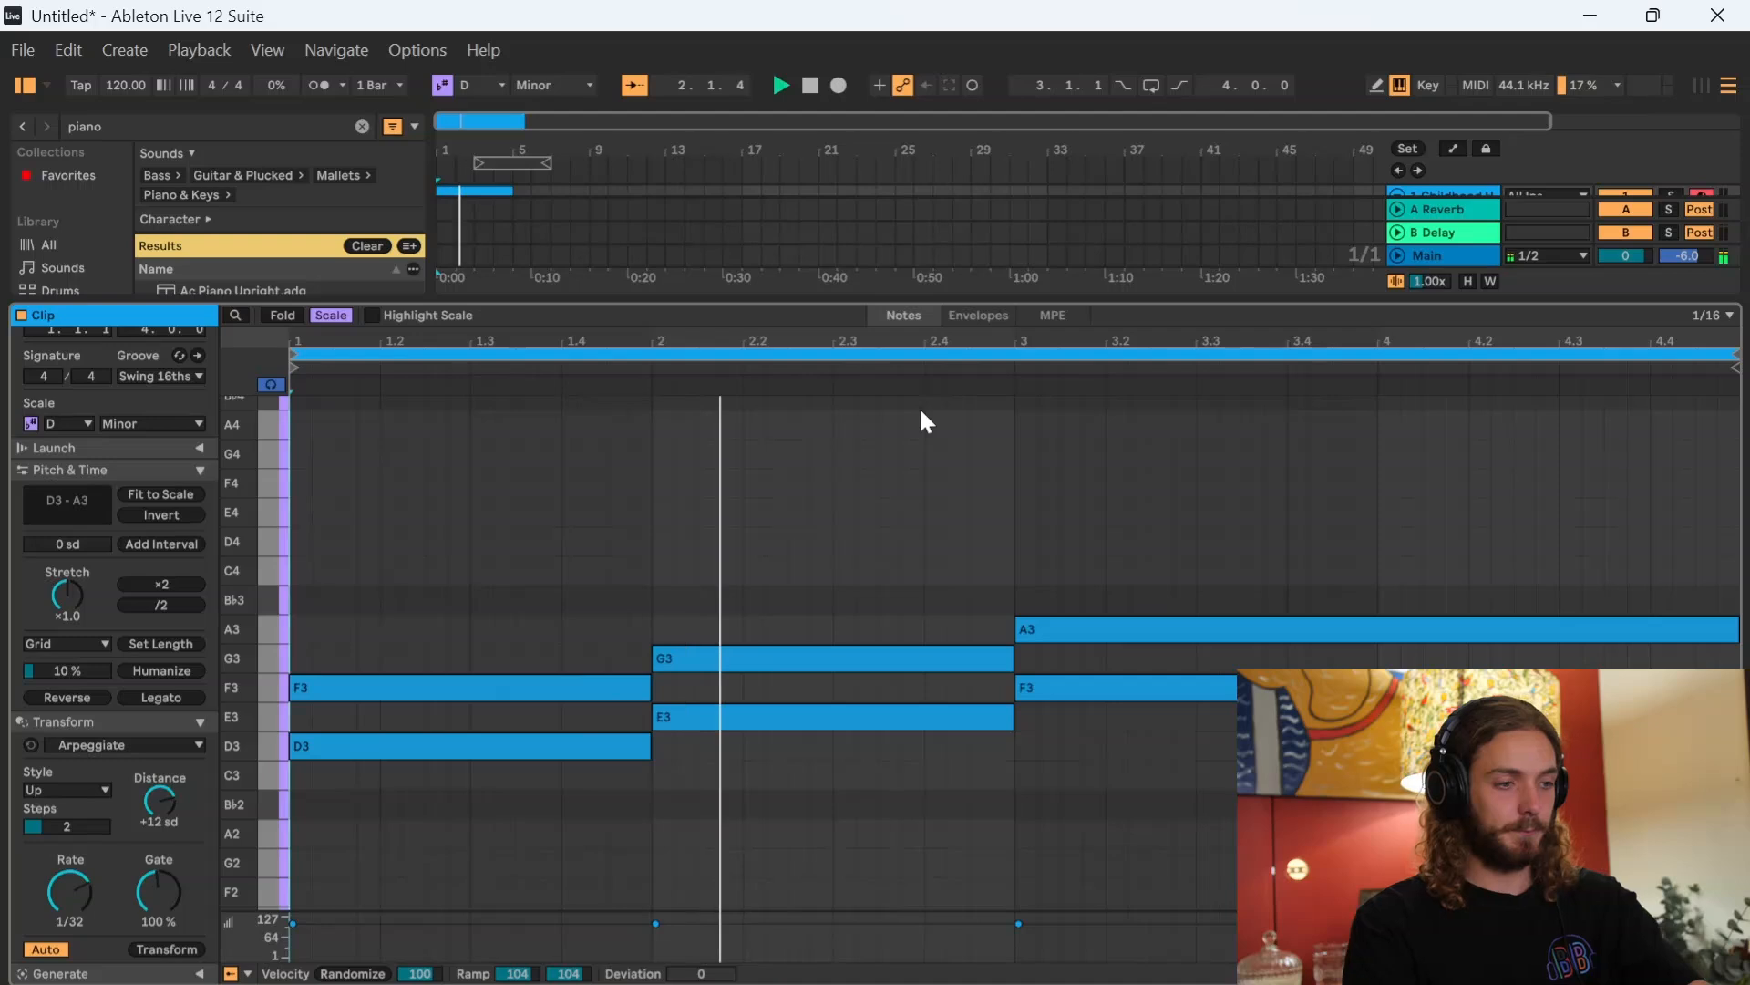
key("XF86AudioRaiseVolume")
key("XF86AudioRaiseVolume")
key("XF86AudioRaiseVolume")
key("XF86AudioRaiseVolume")
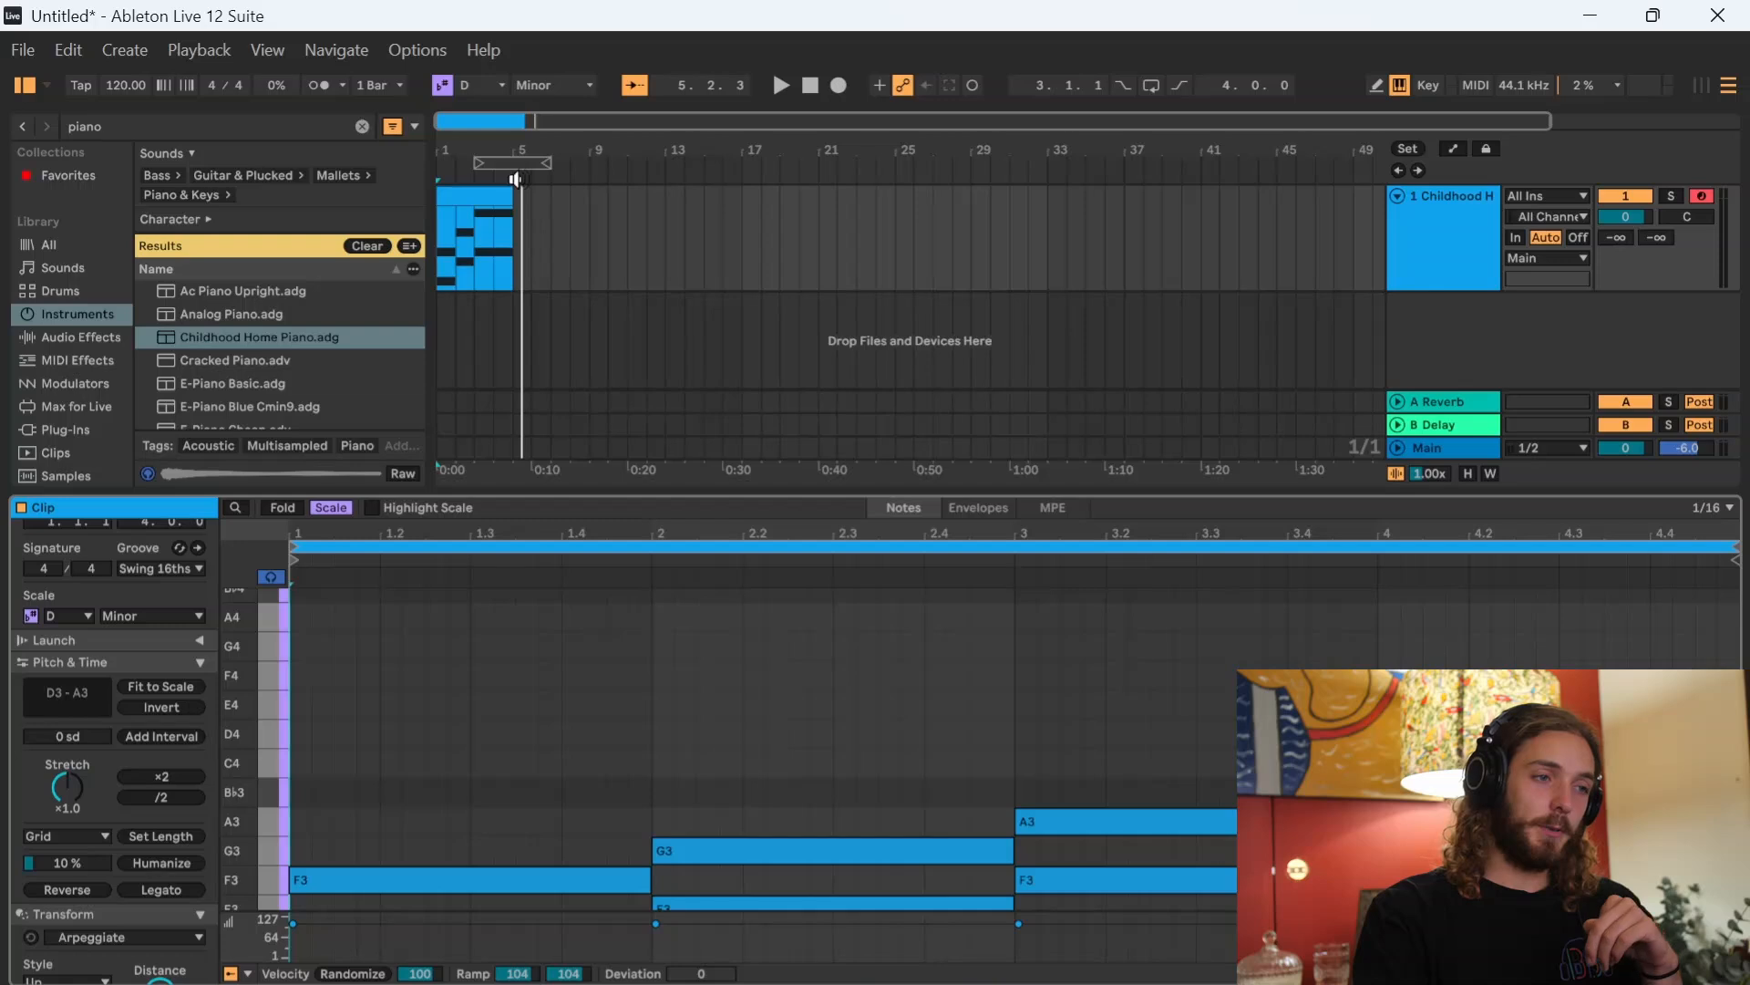
- Move the arrangement loop to cover bars 1–4, enable looping, and play the chords
left_click_drag(513, 162, 456, 184)
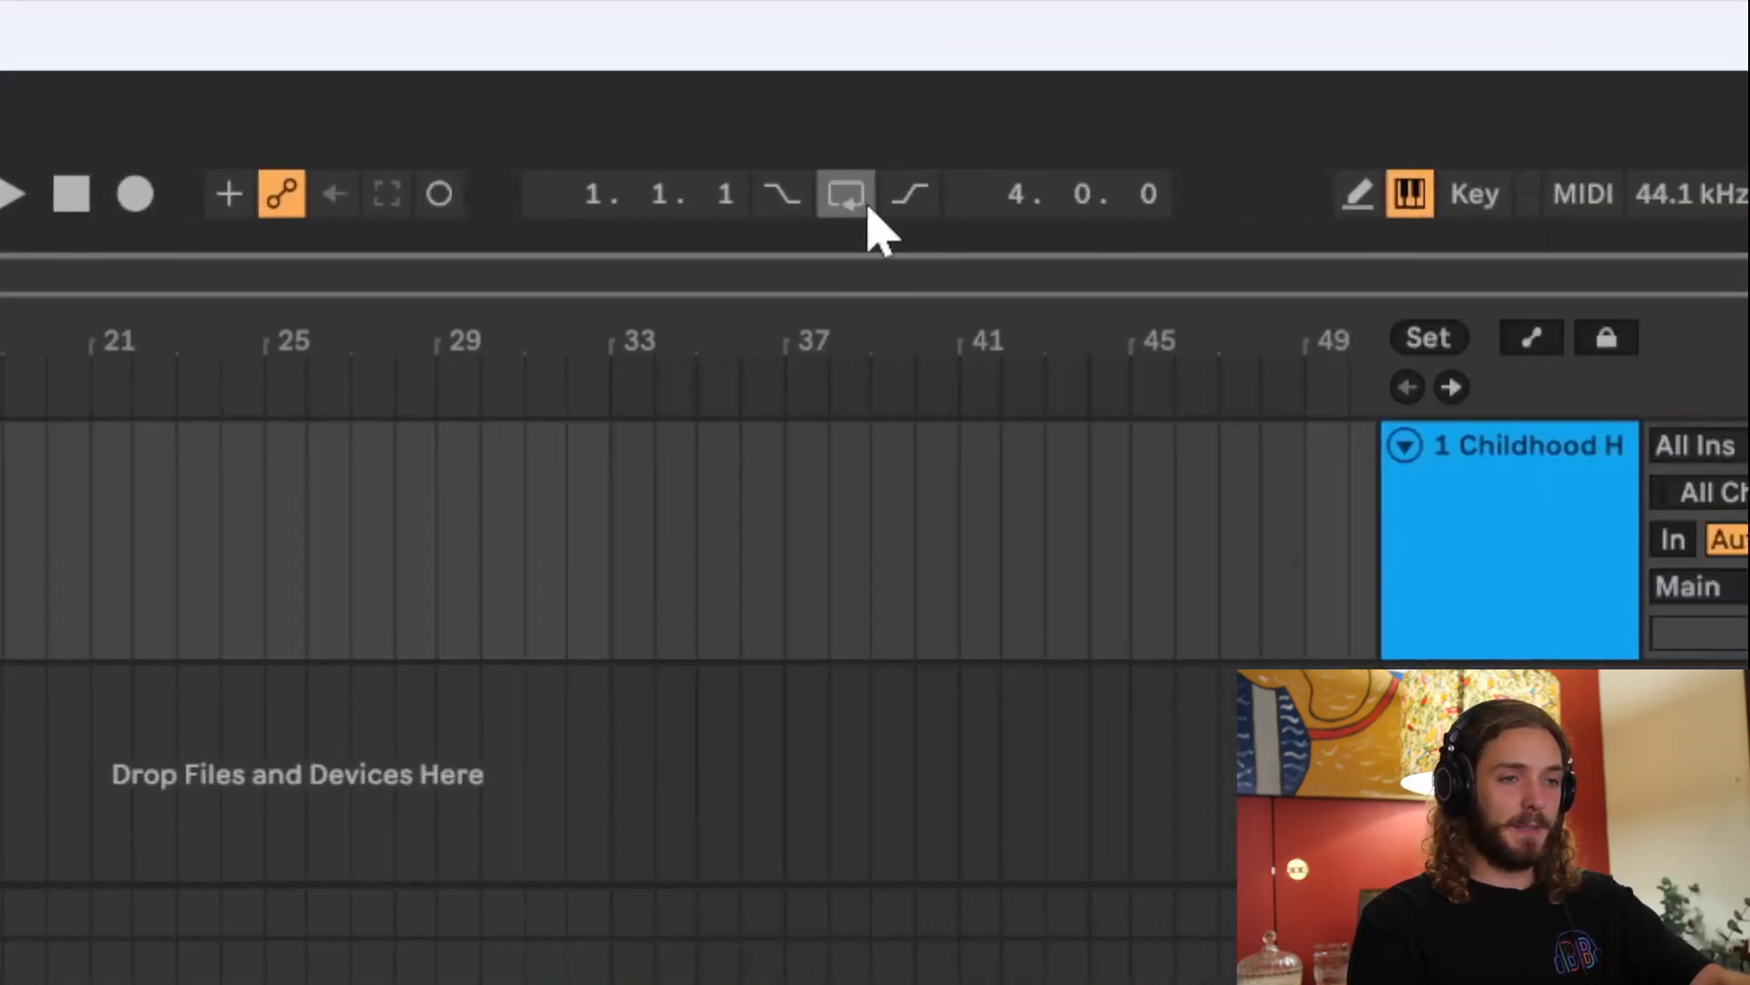
left_click(866, 204)
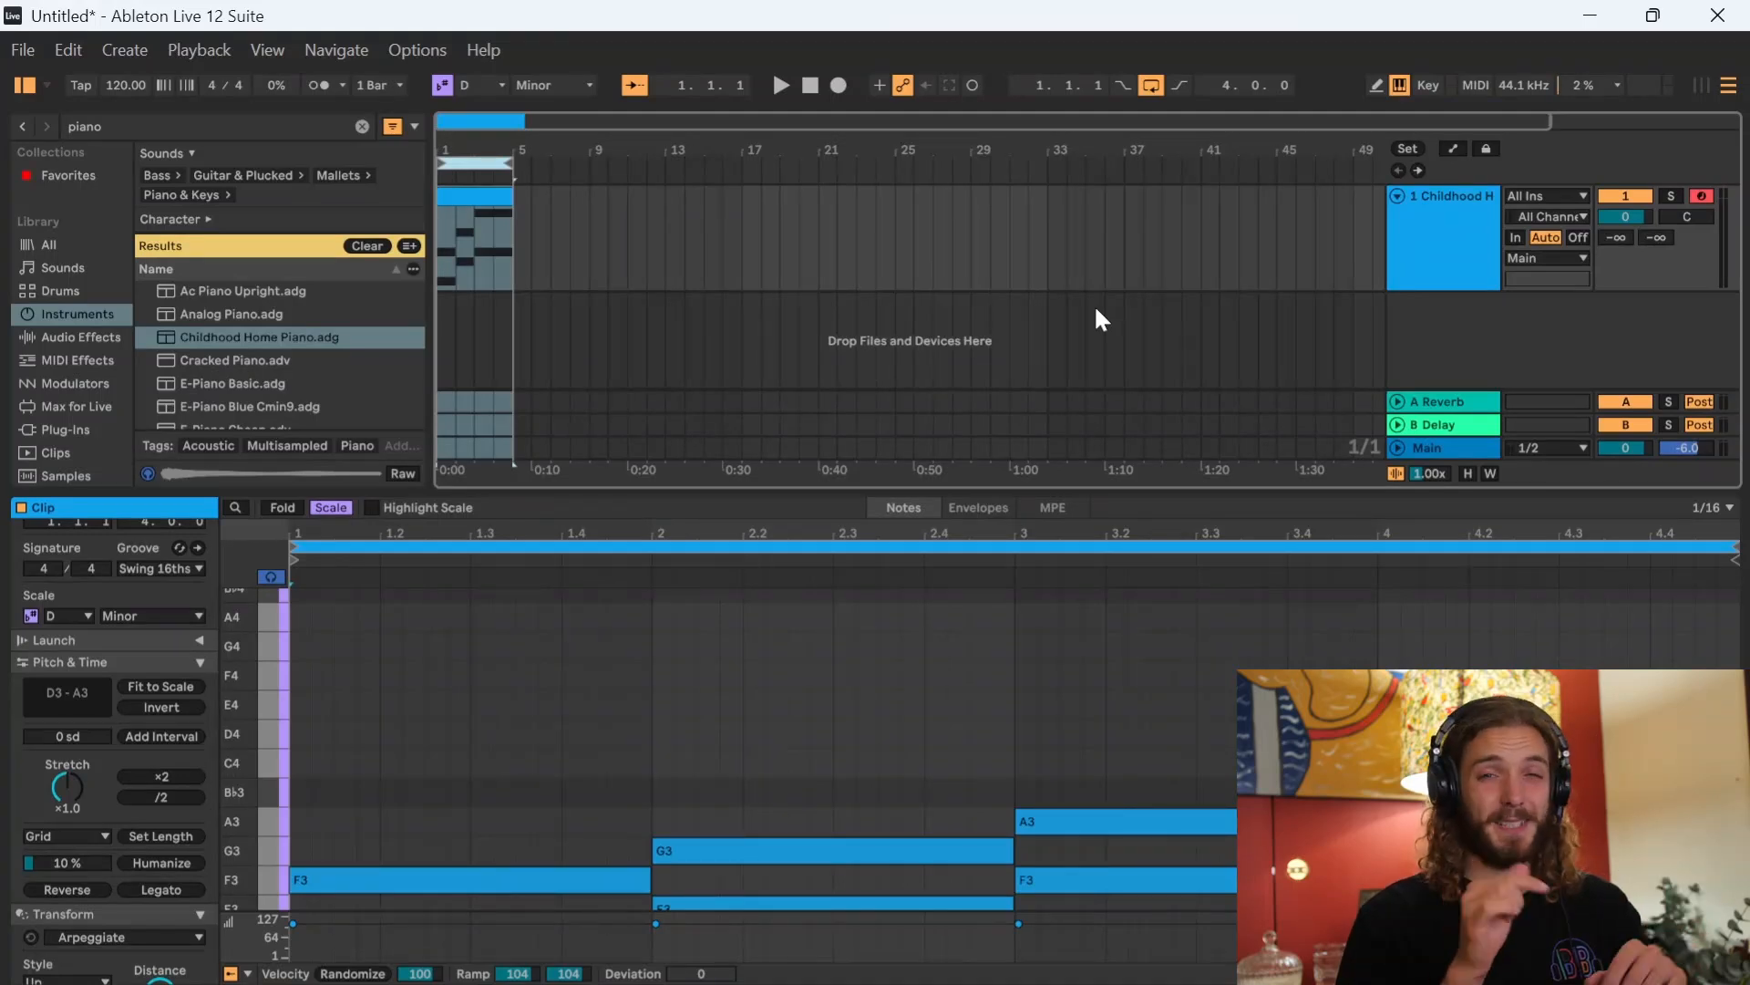
key("space")
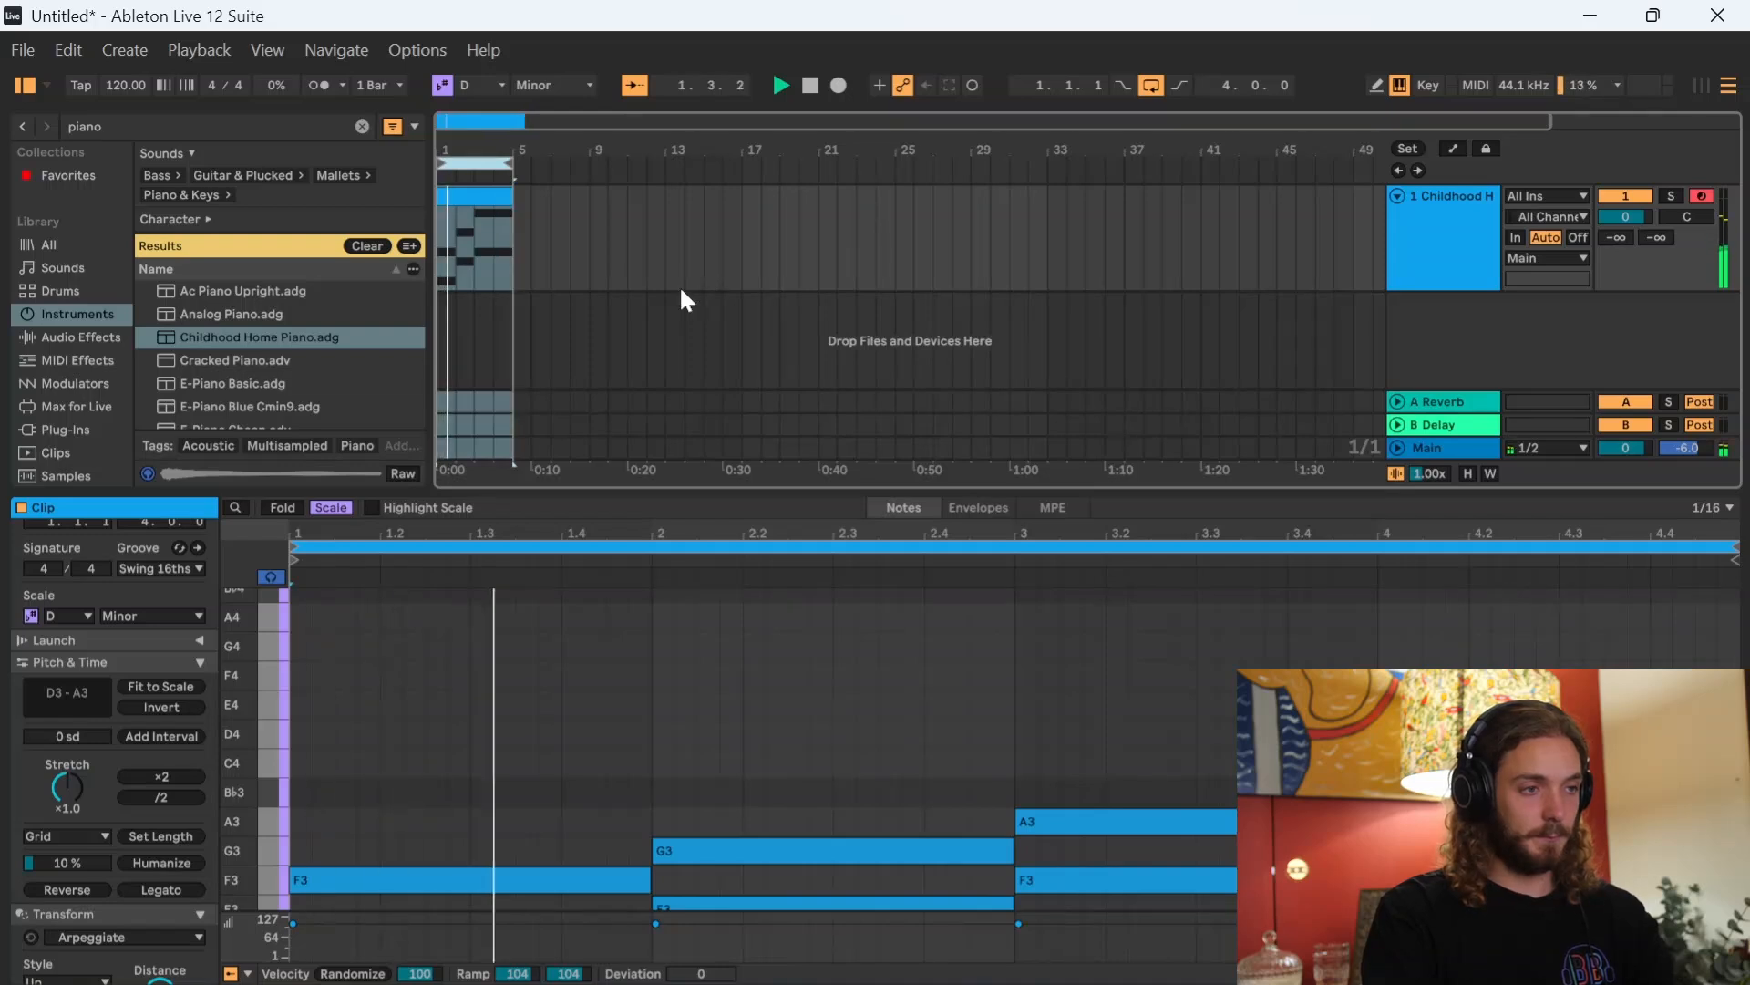
key("space")
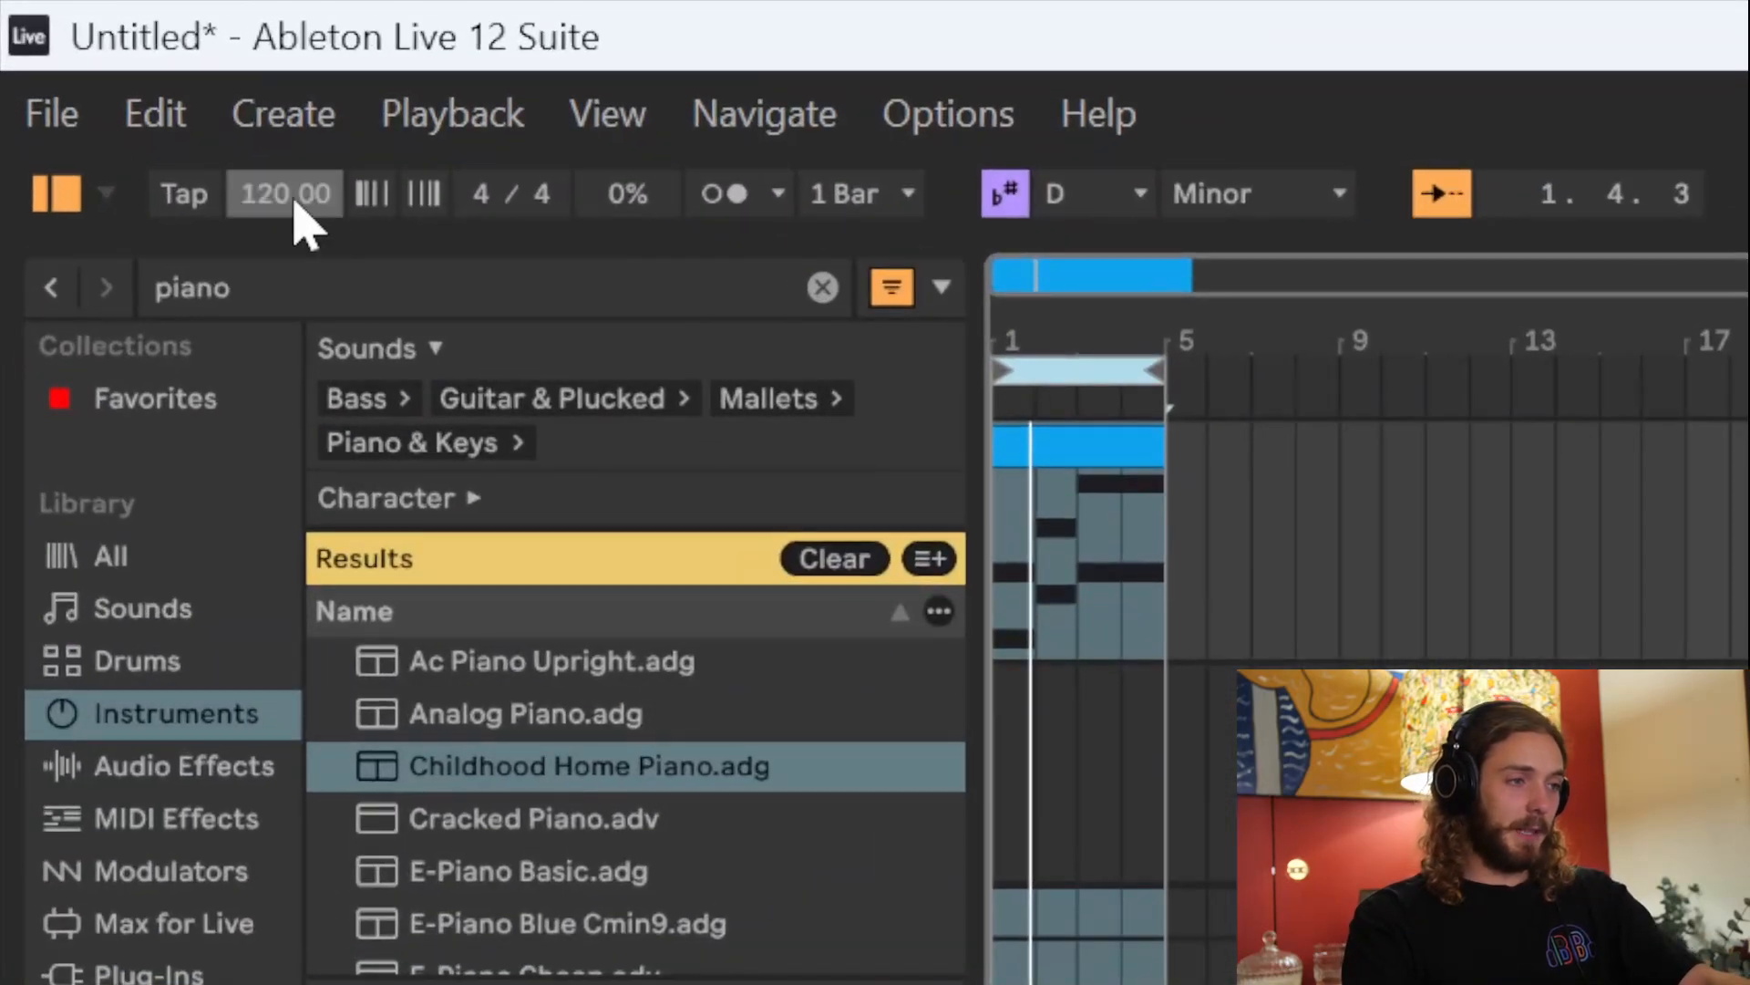
- Set the song tempo to 138 BPM and listen to the chords at that speed
left_click_drag(285, 193, 285, 173)
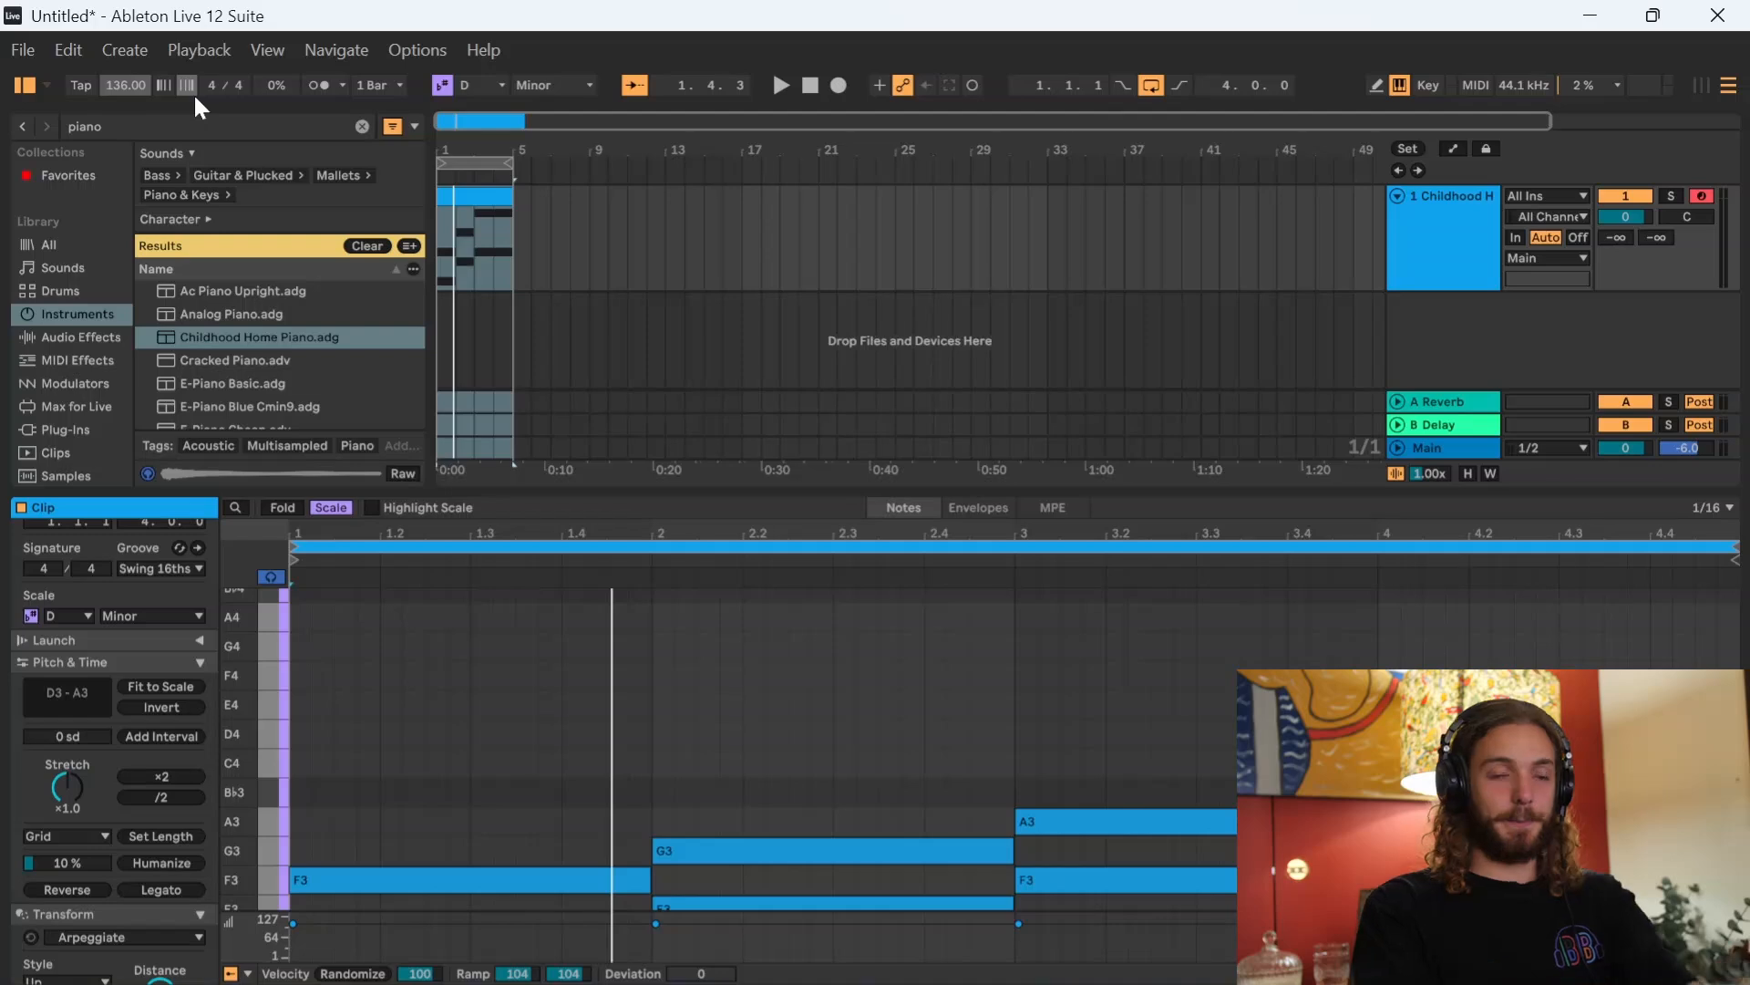
left_click_drag(106, 88, 106, 84)
key("space")
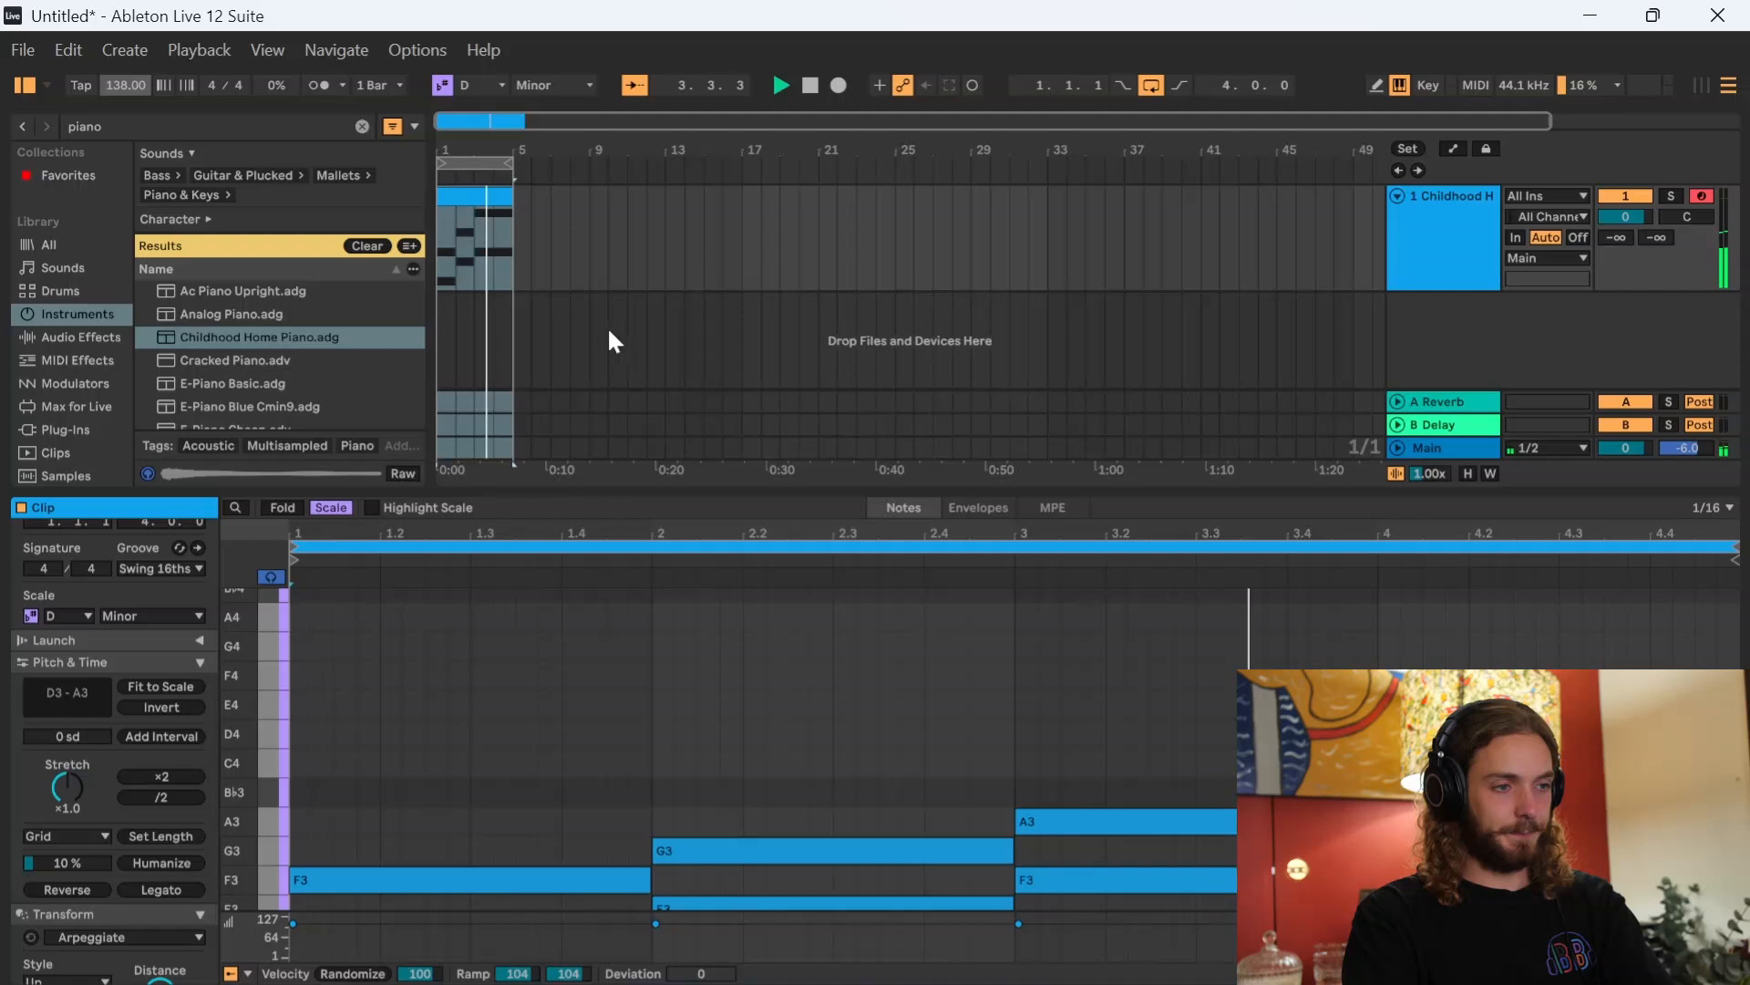
left_click(590, 279)
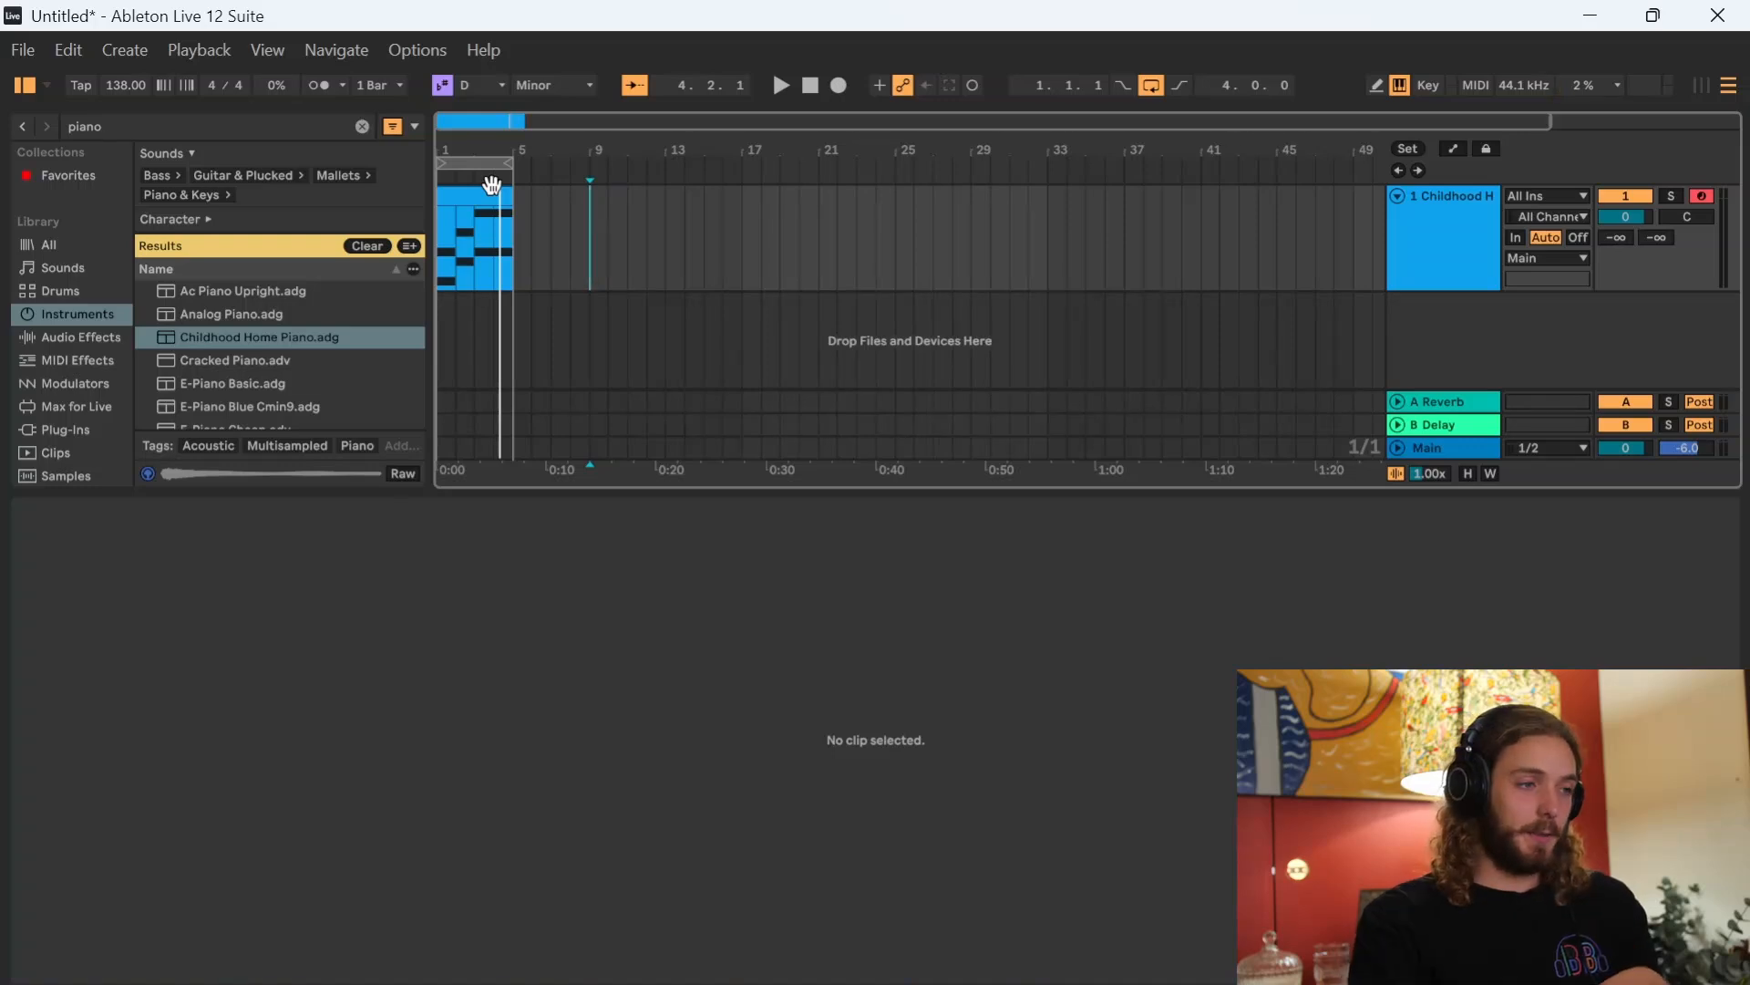
- Clear the piano search, filter the drum library to kicks, and add Kick Aztec.wav on a new track at bar 1
left_click(64, 296)
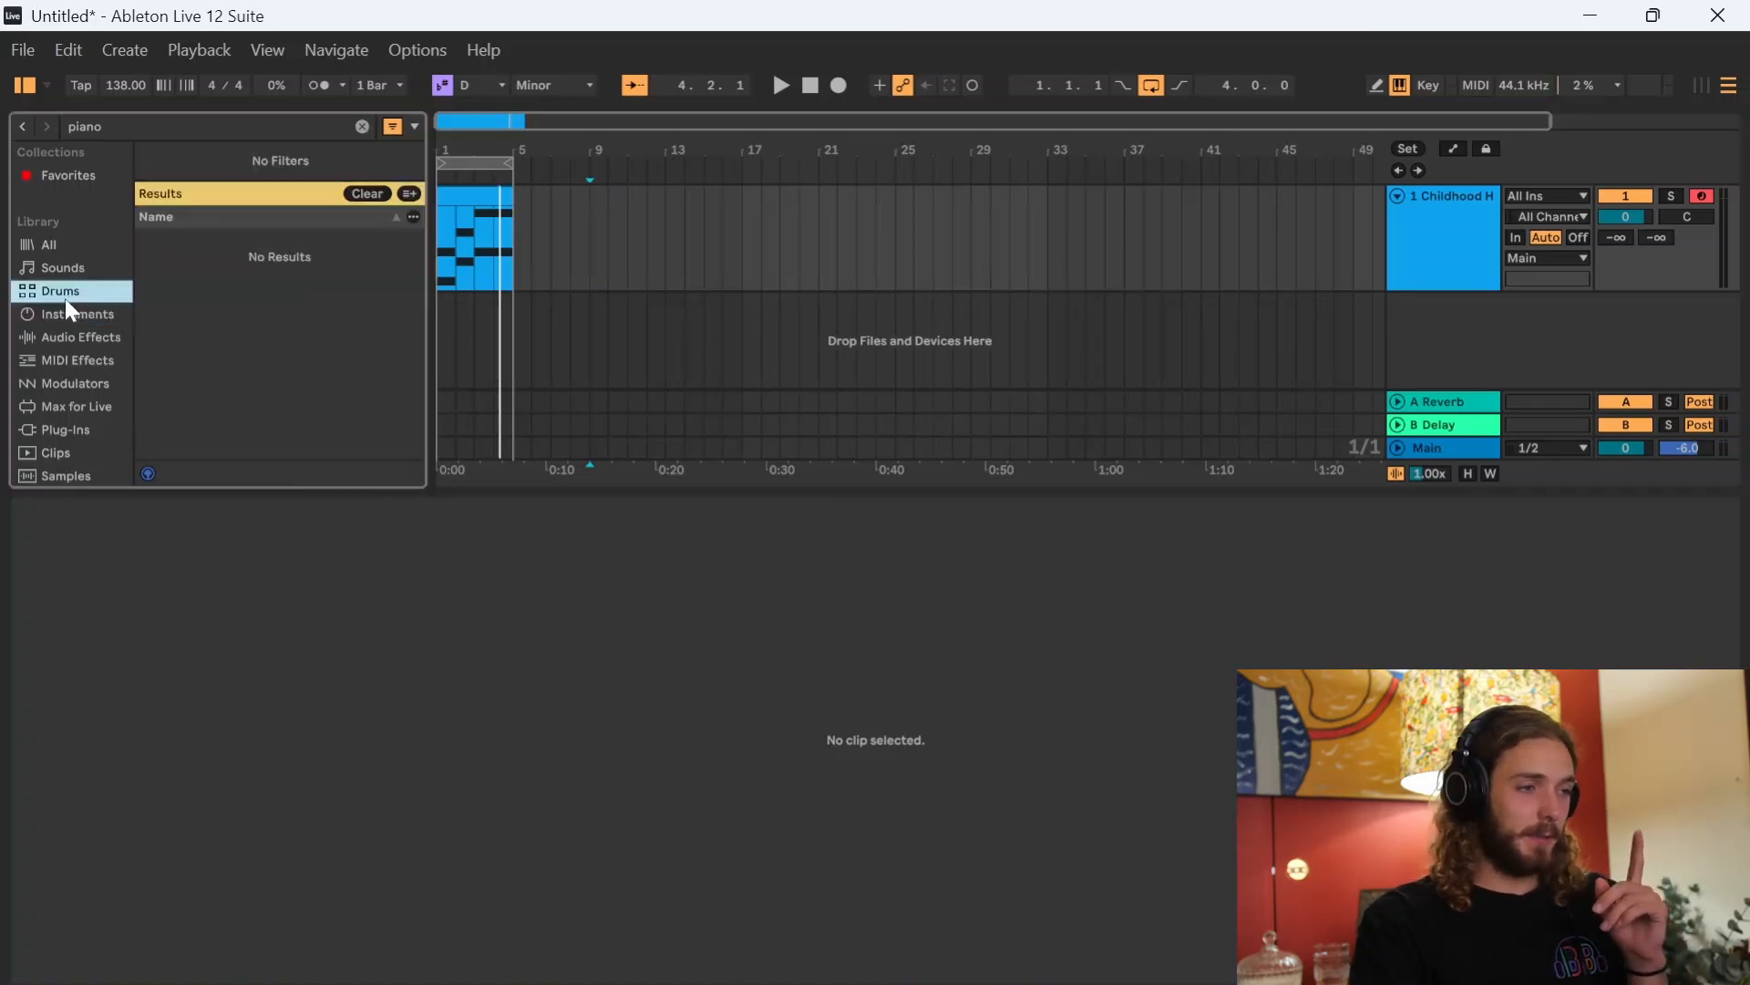
left_click(362, 126)
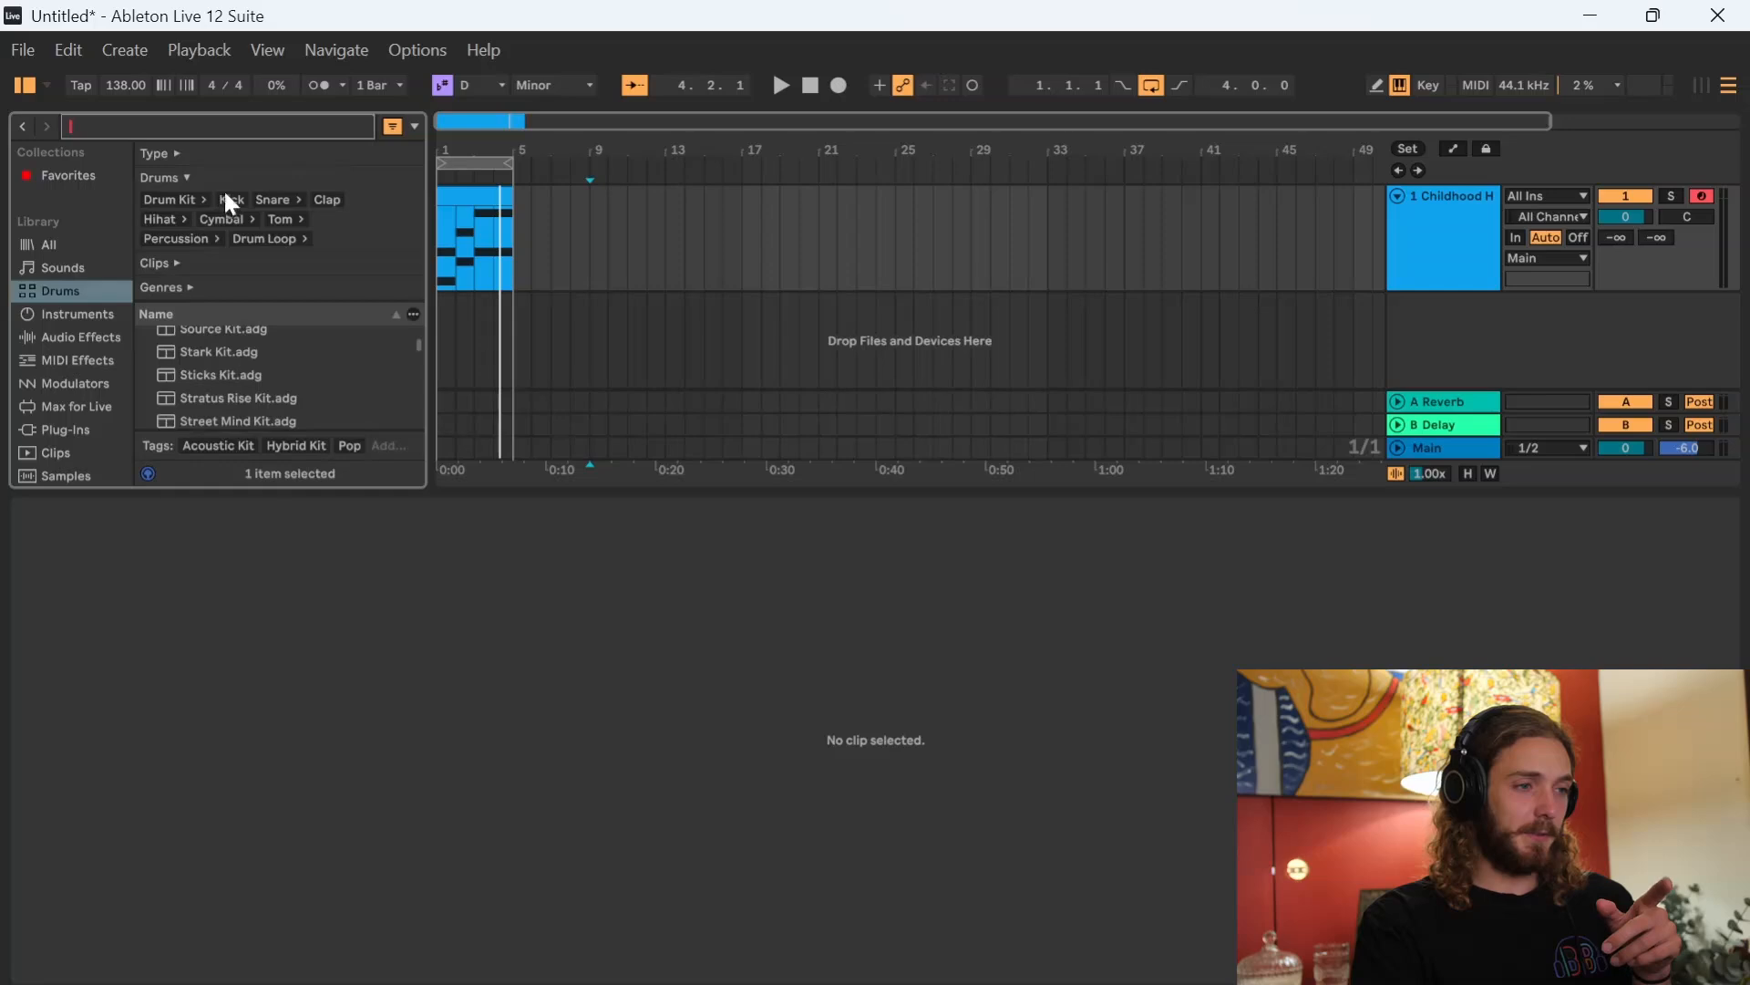
left_click(230, 201)
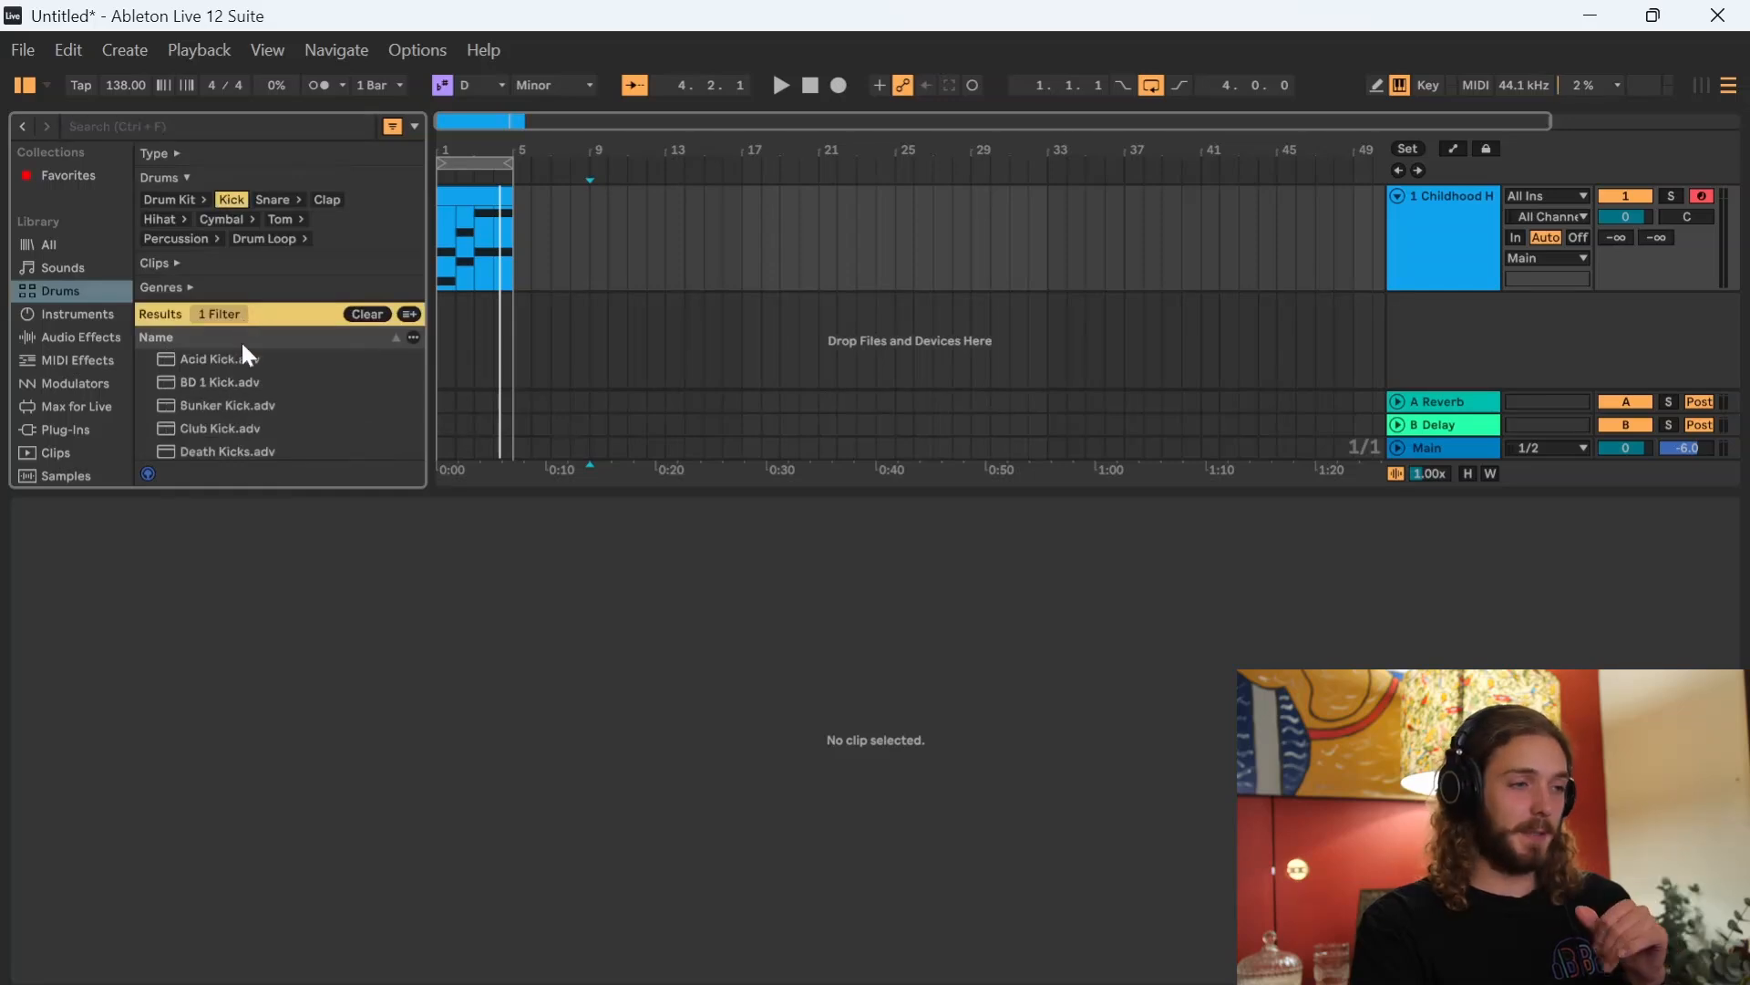
left_click(261, 366)
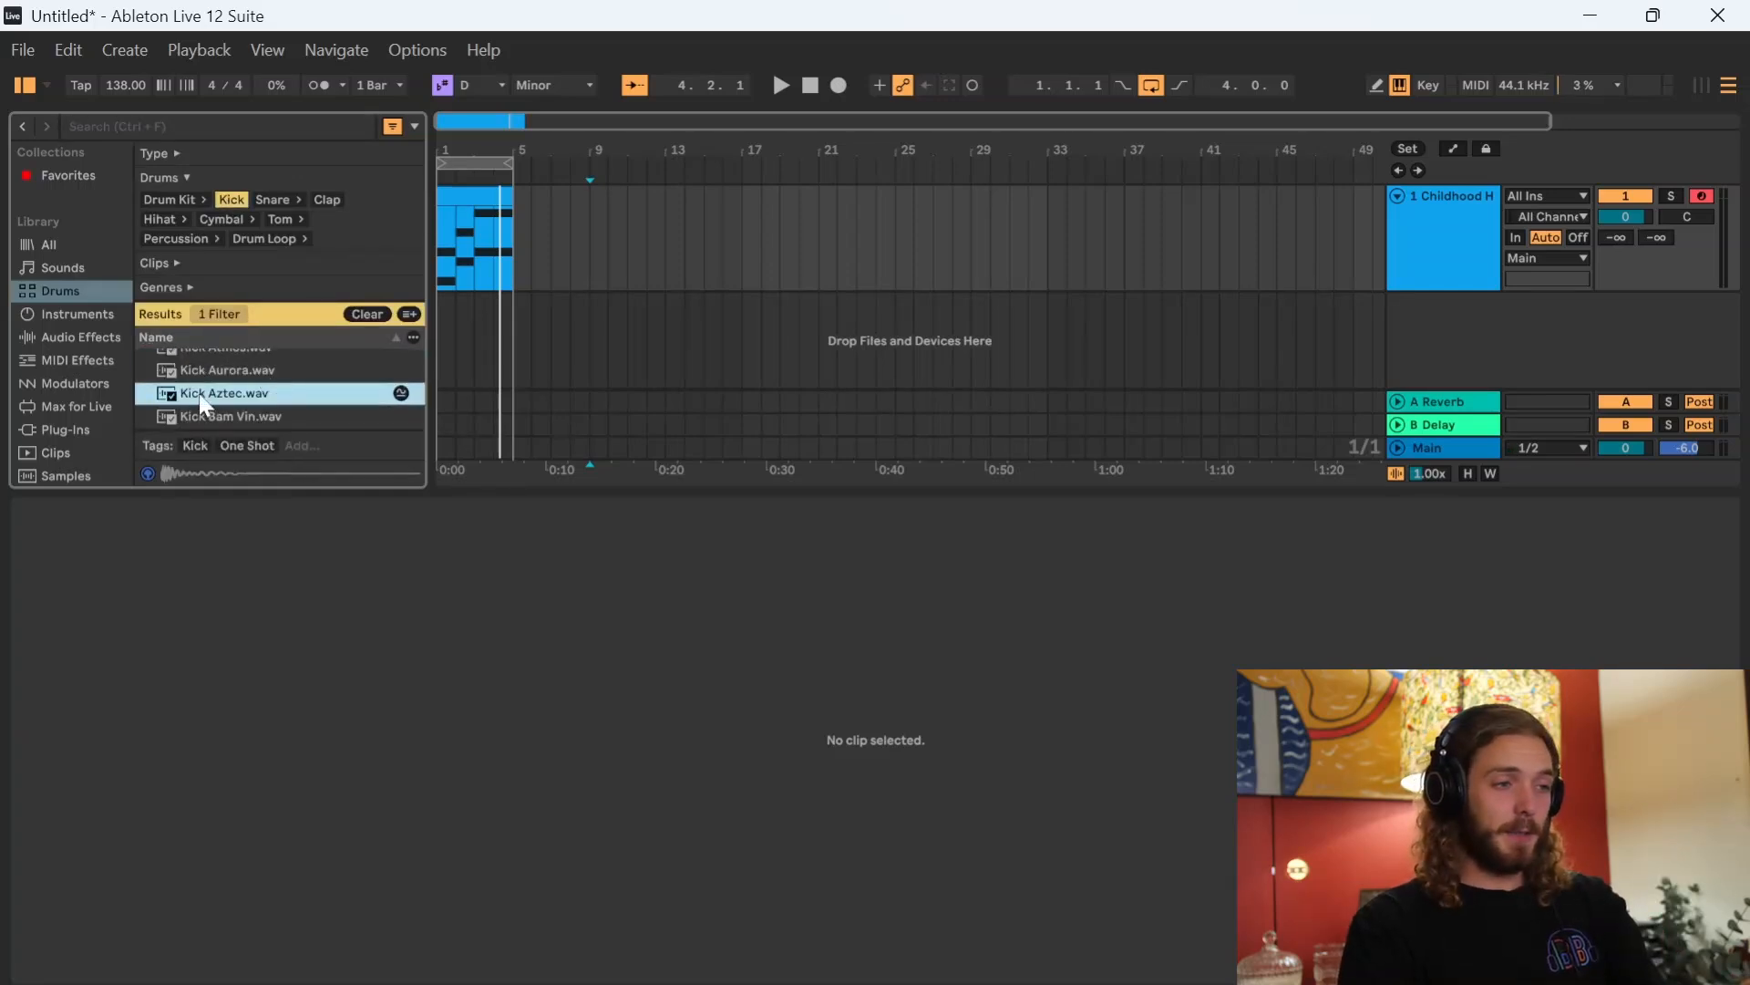
left_click_drag(266, 398, 446, 343)
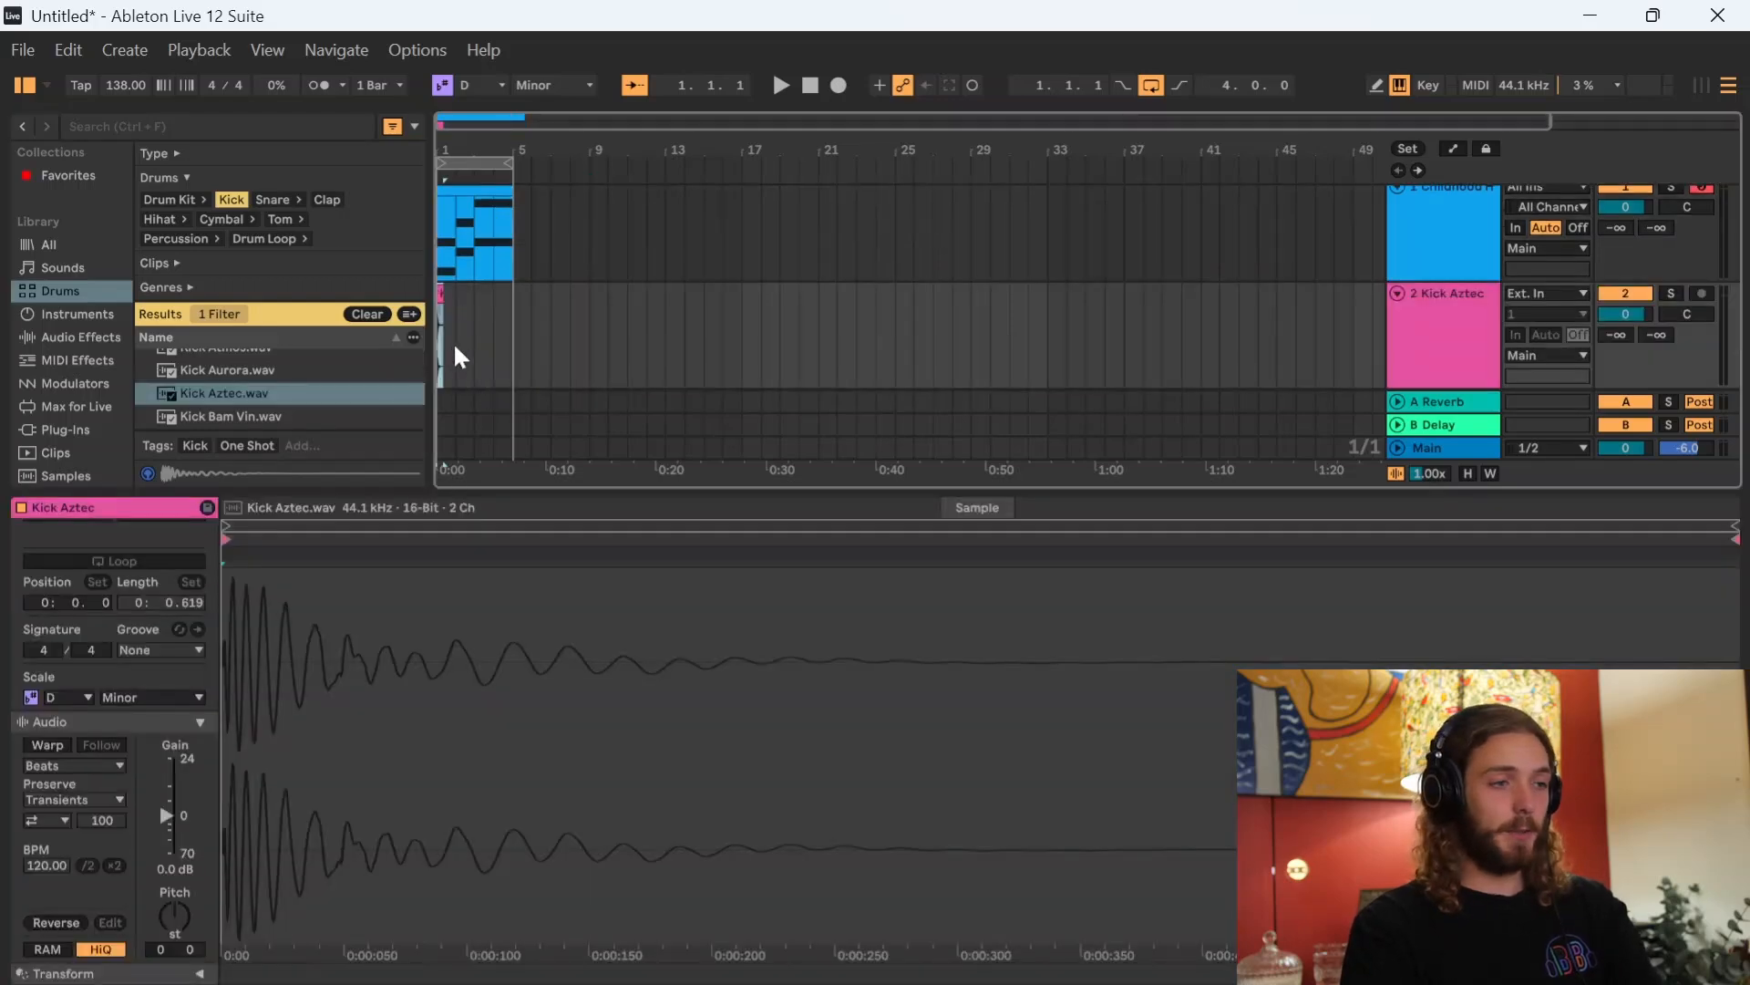
- Set the Kick Aztec track's volume to -4.6 dB, checking its balance against the piano during playback
scroll(443, 343, "up", 10)
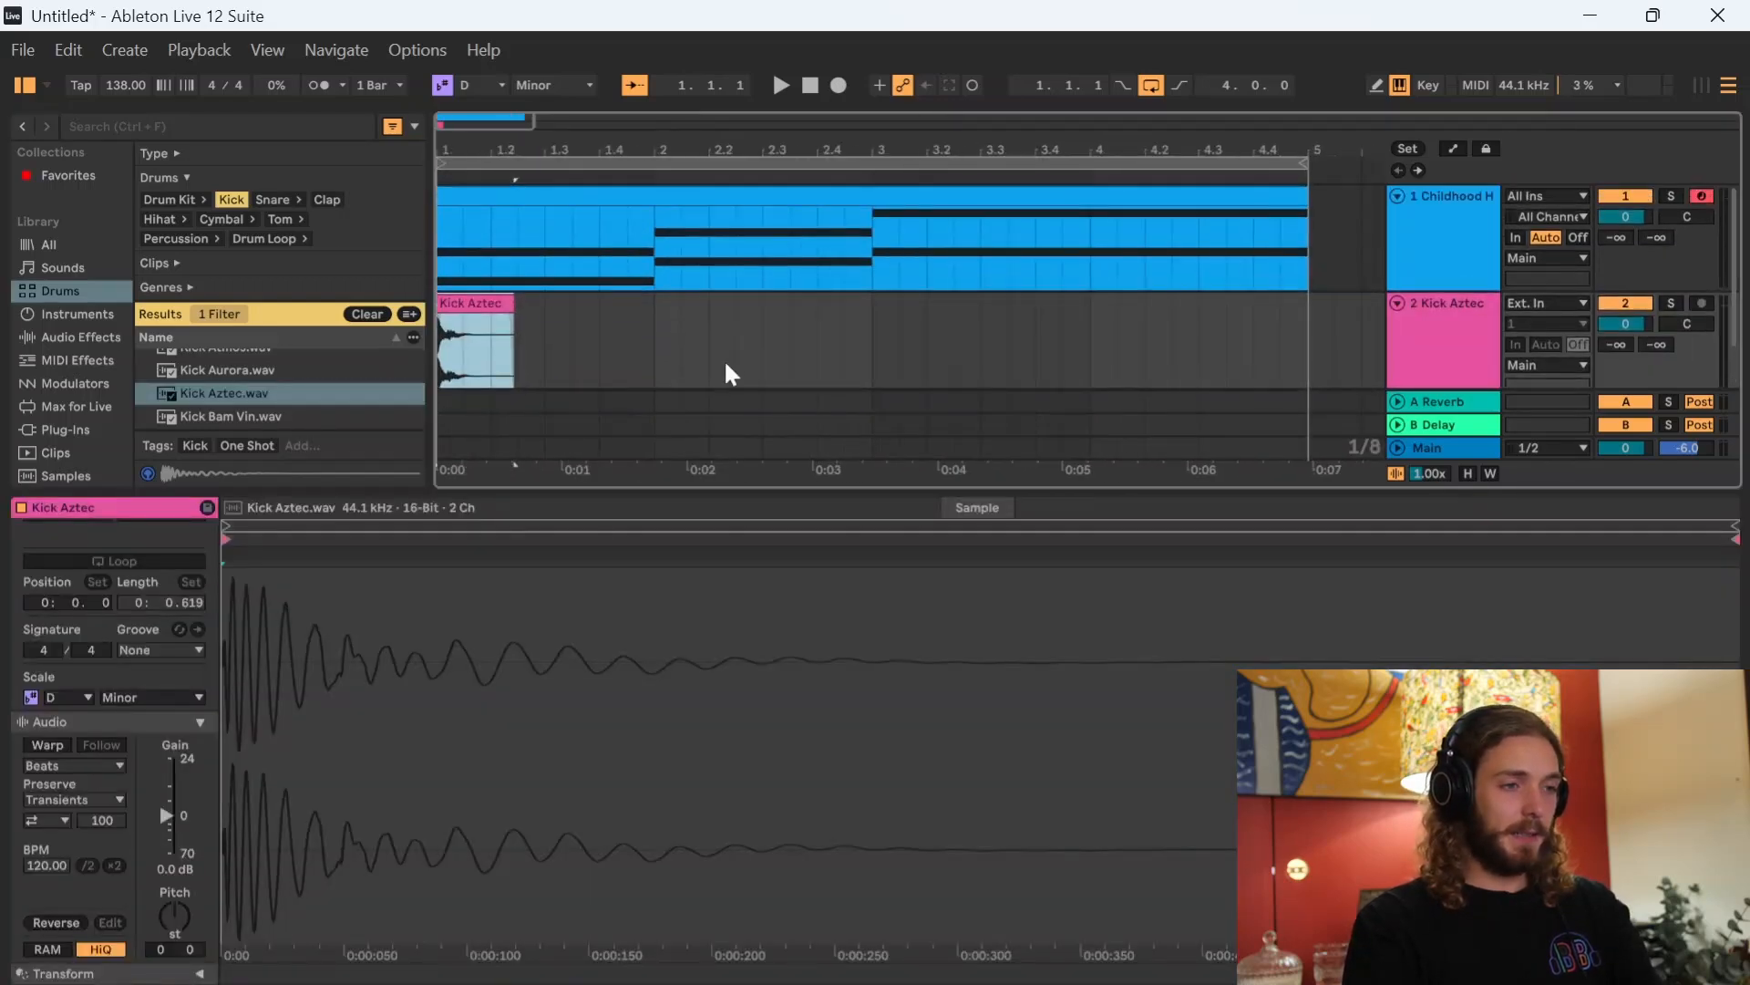
left_click_drag(635, 483, 629, 781)
key("space")
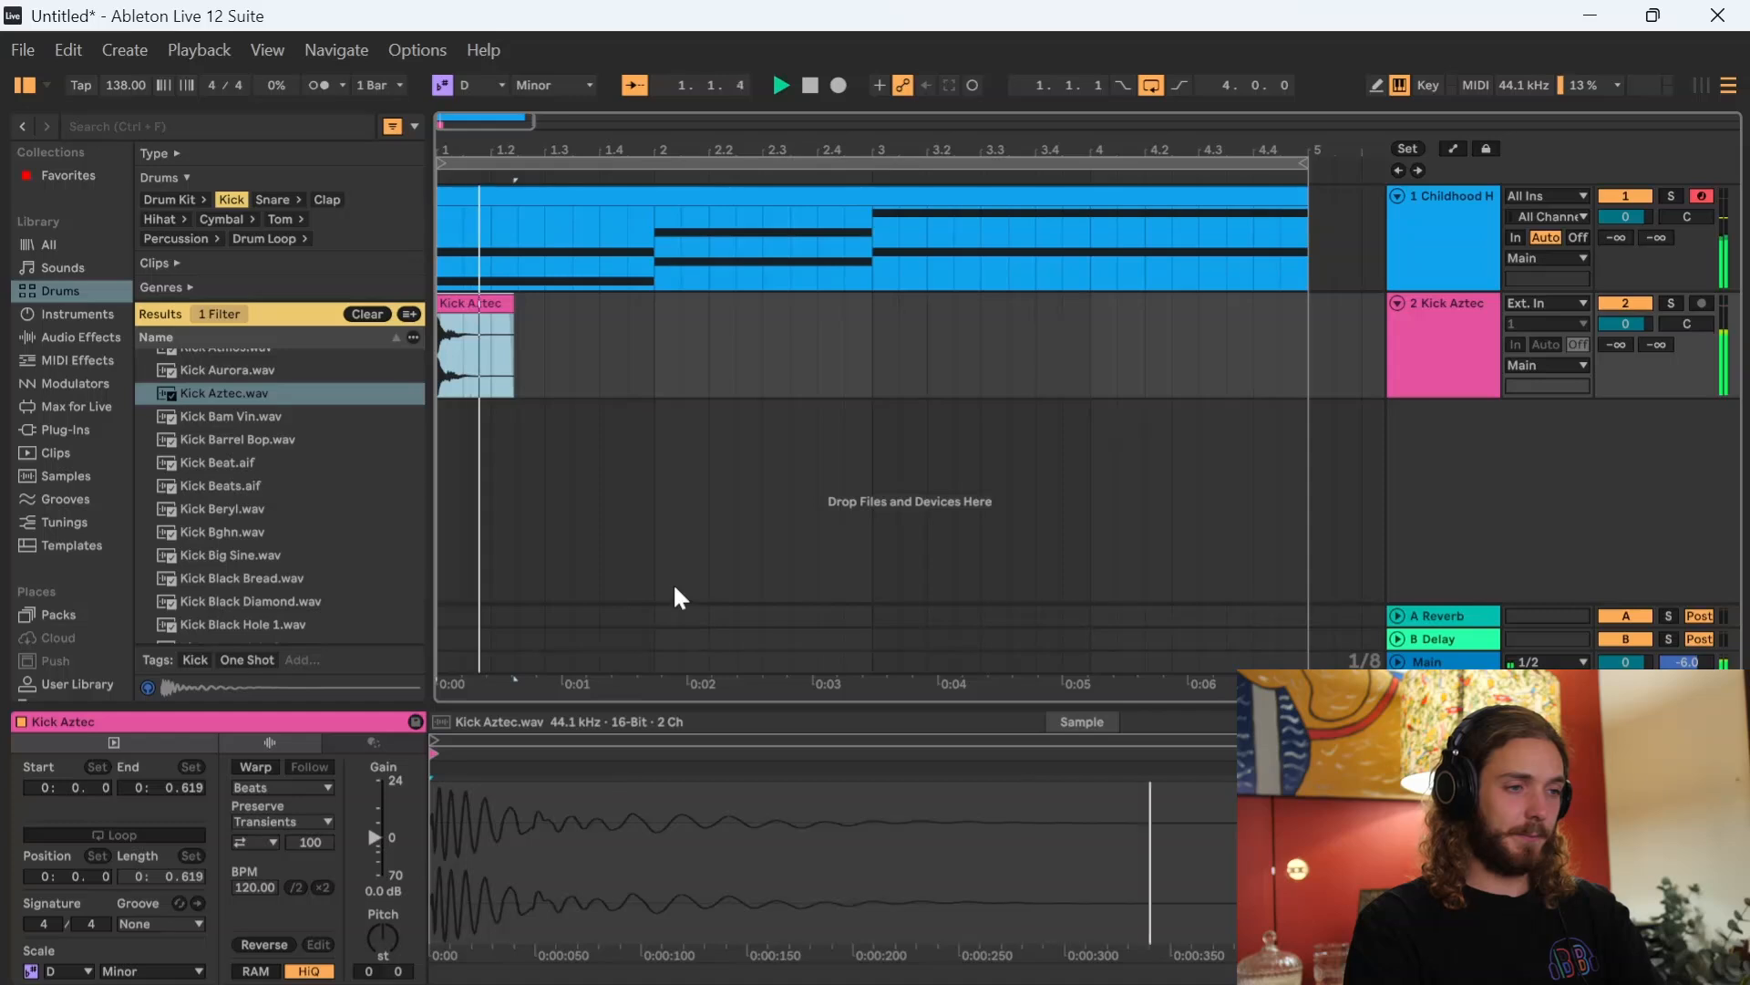
key("space")
left_click(1626, 324)
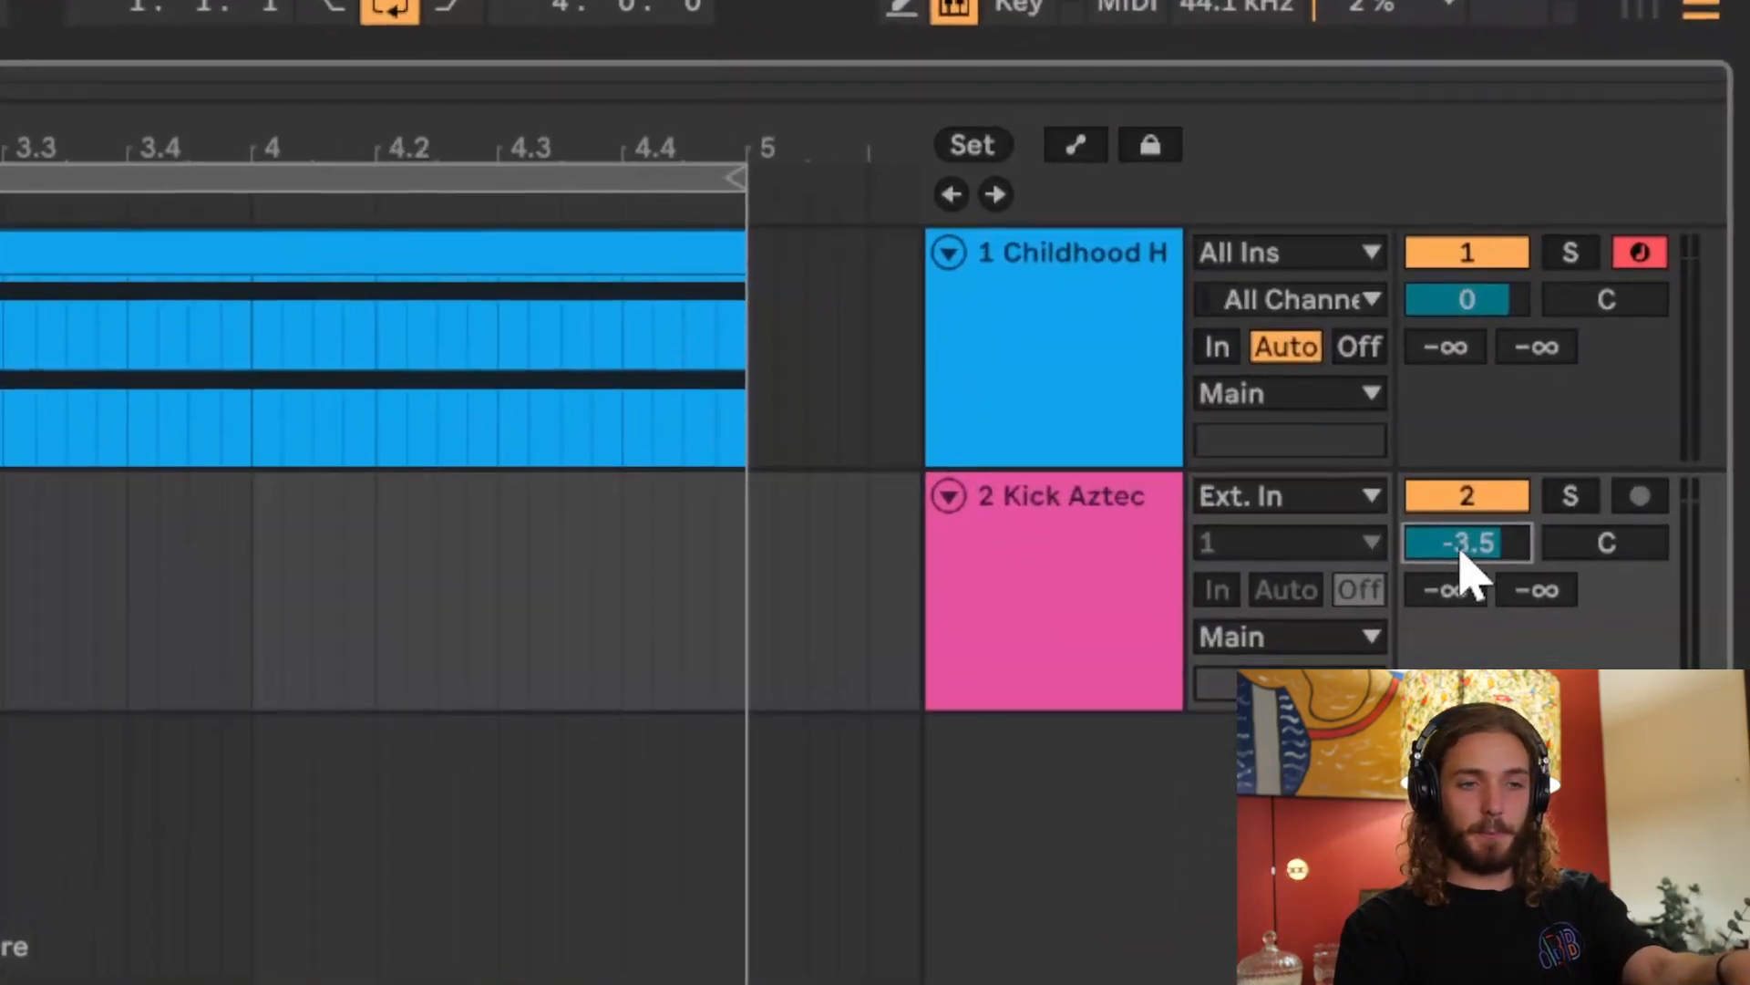
left_click_drag(1627, 326, 1627, 332)
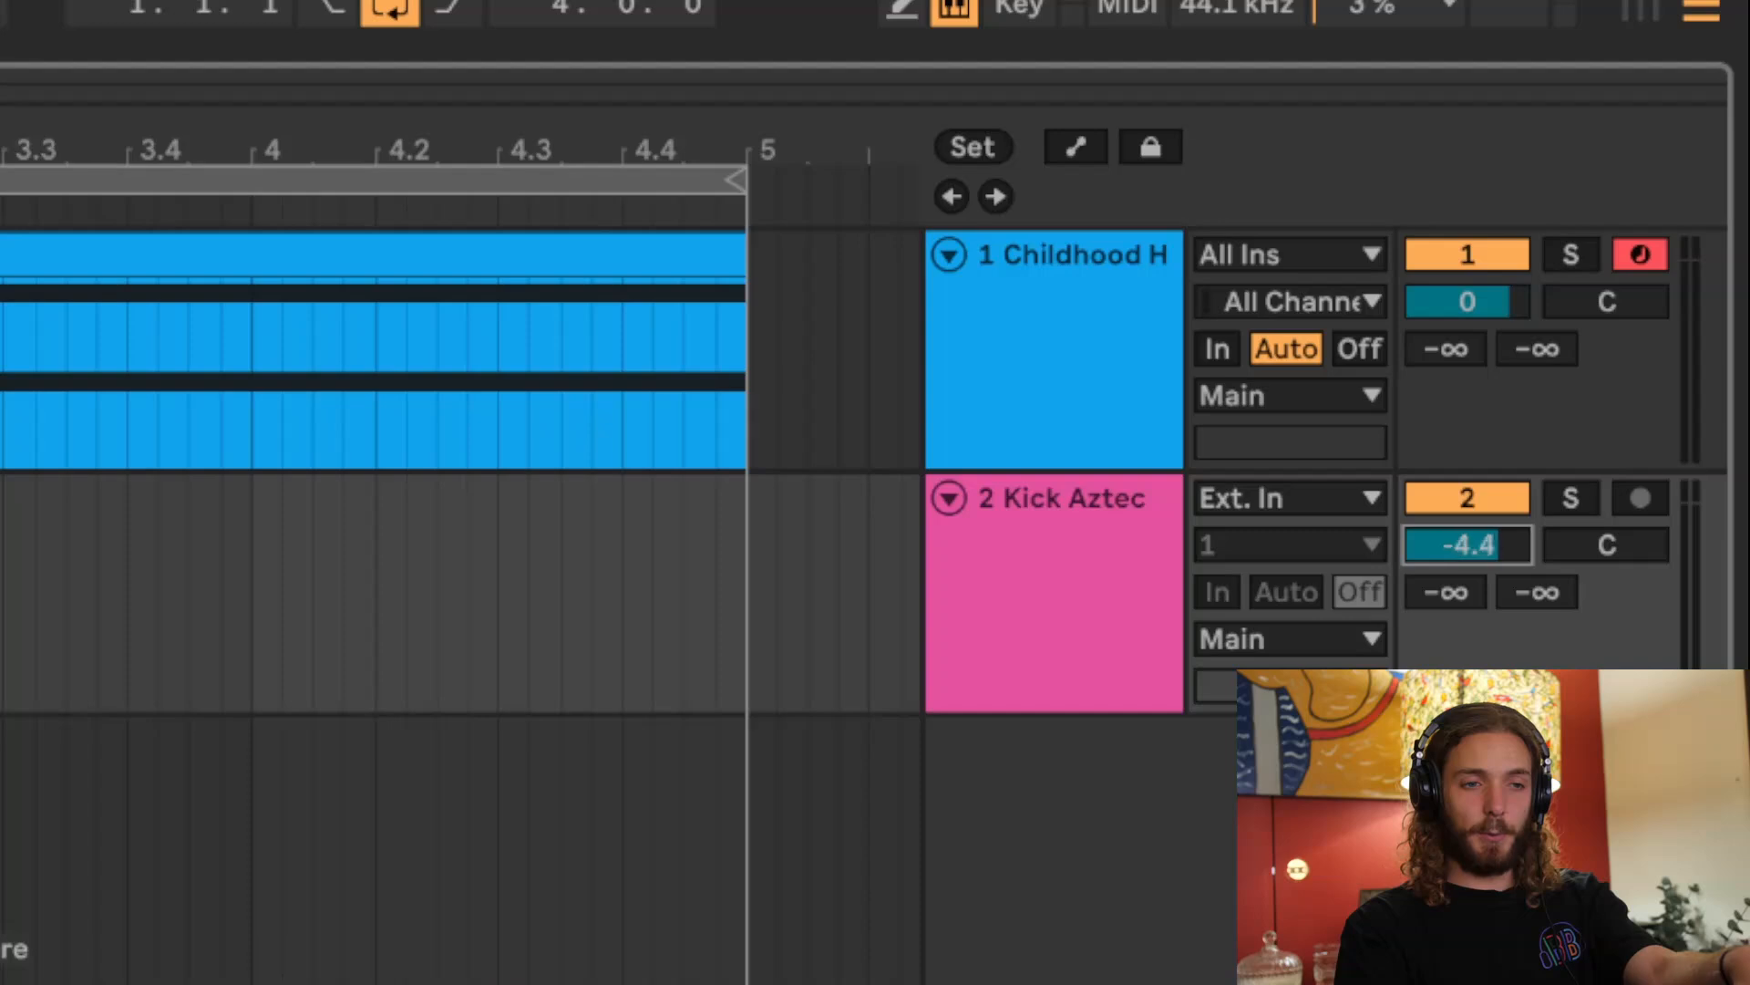
left_click_drag(1468, 545, 1468, 576)
key("space")
key("space")
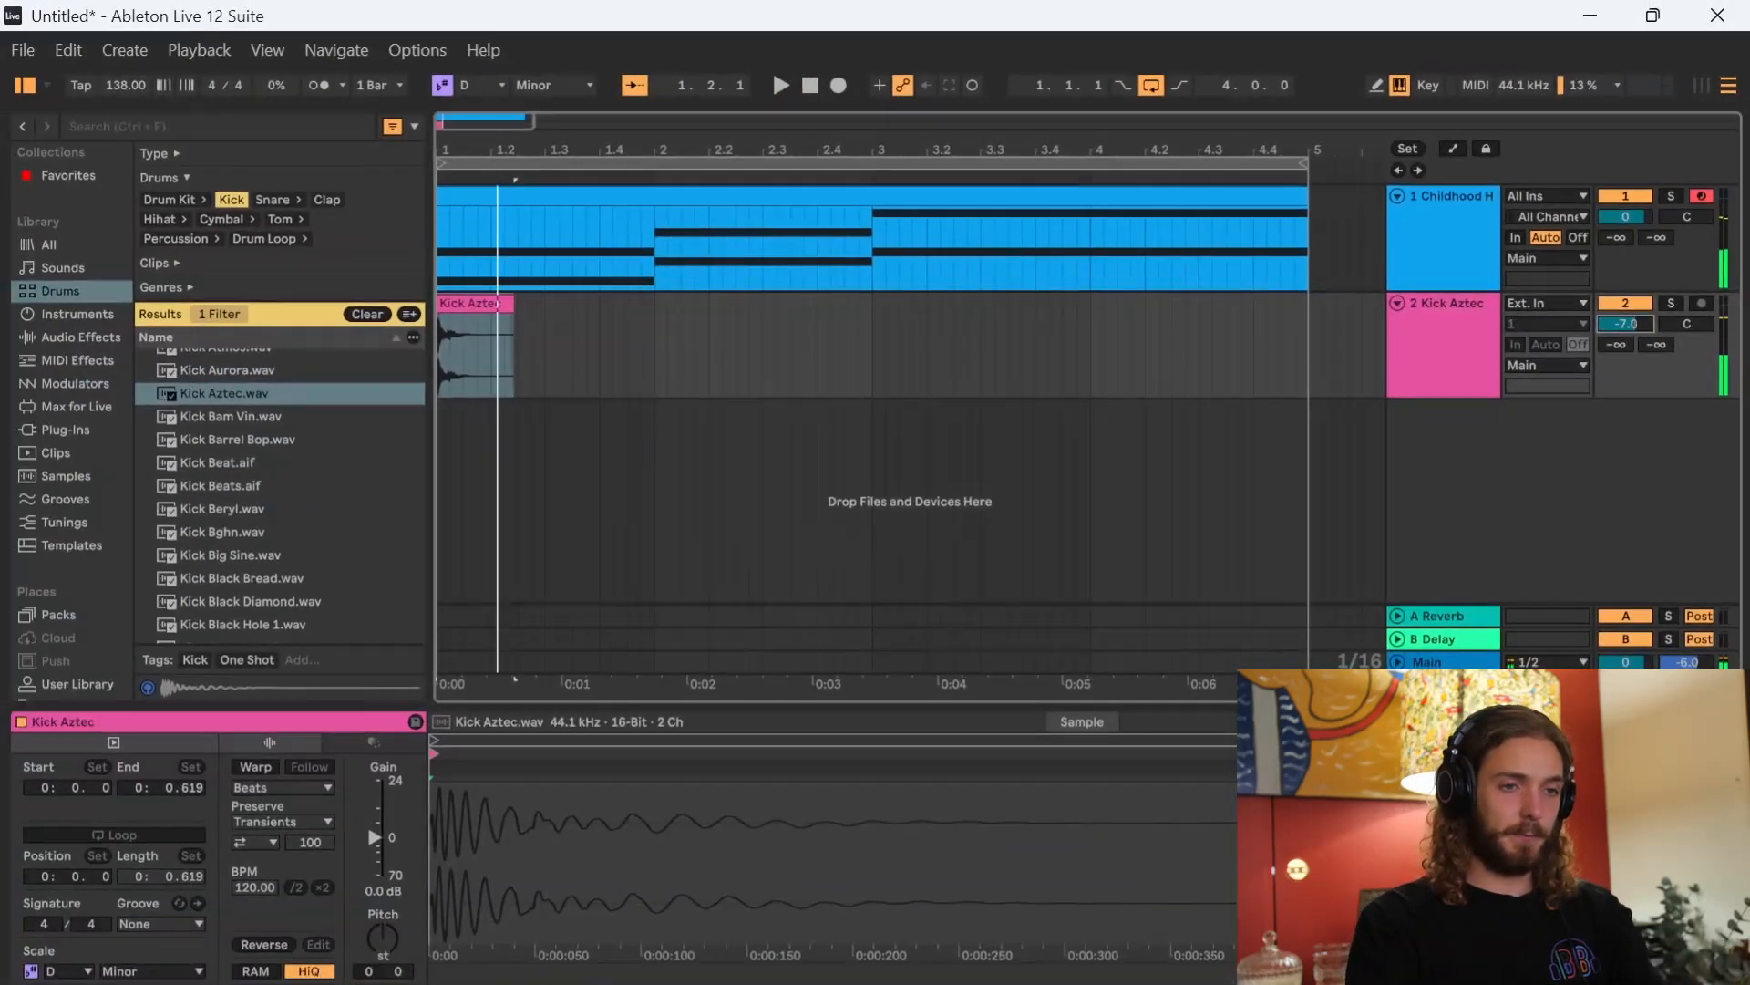
key("space")
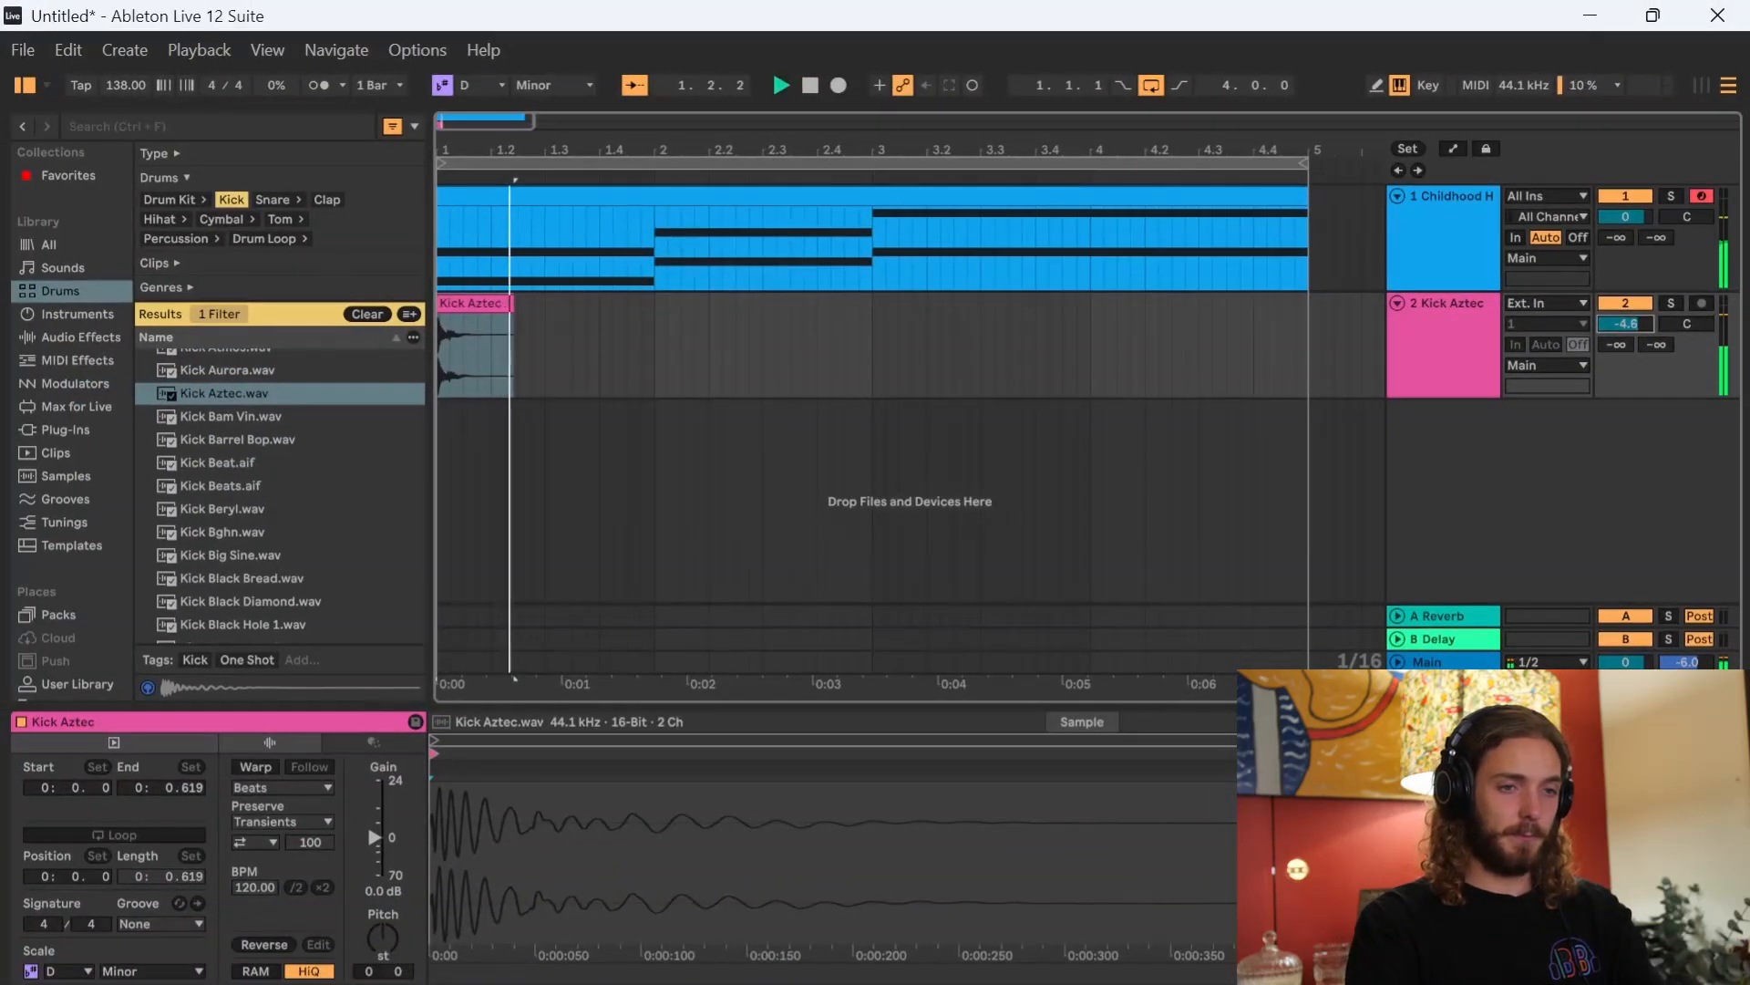
key("space")
key("space")
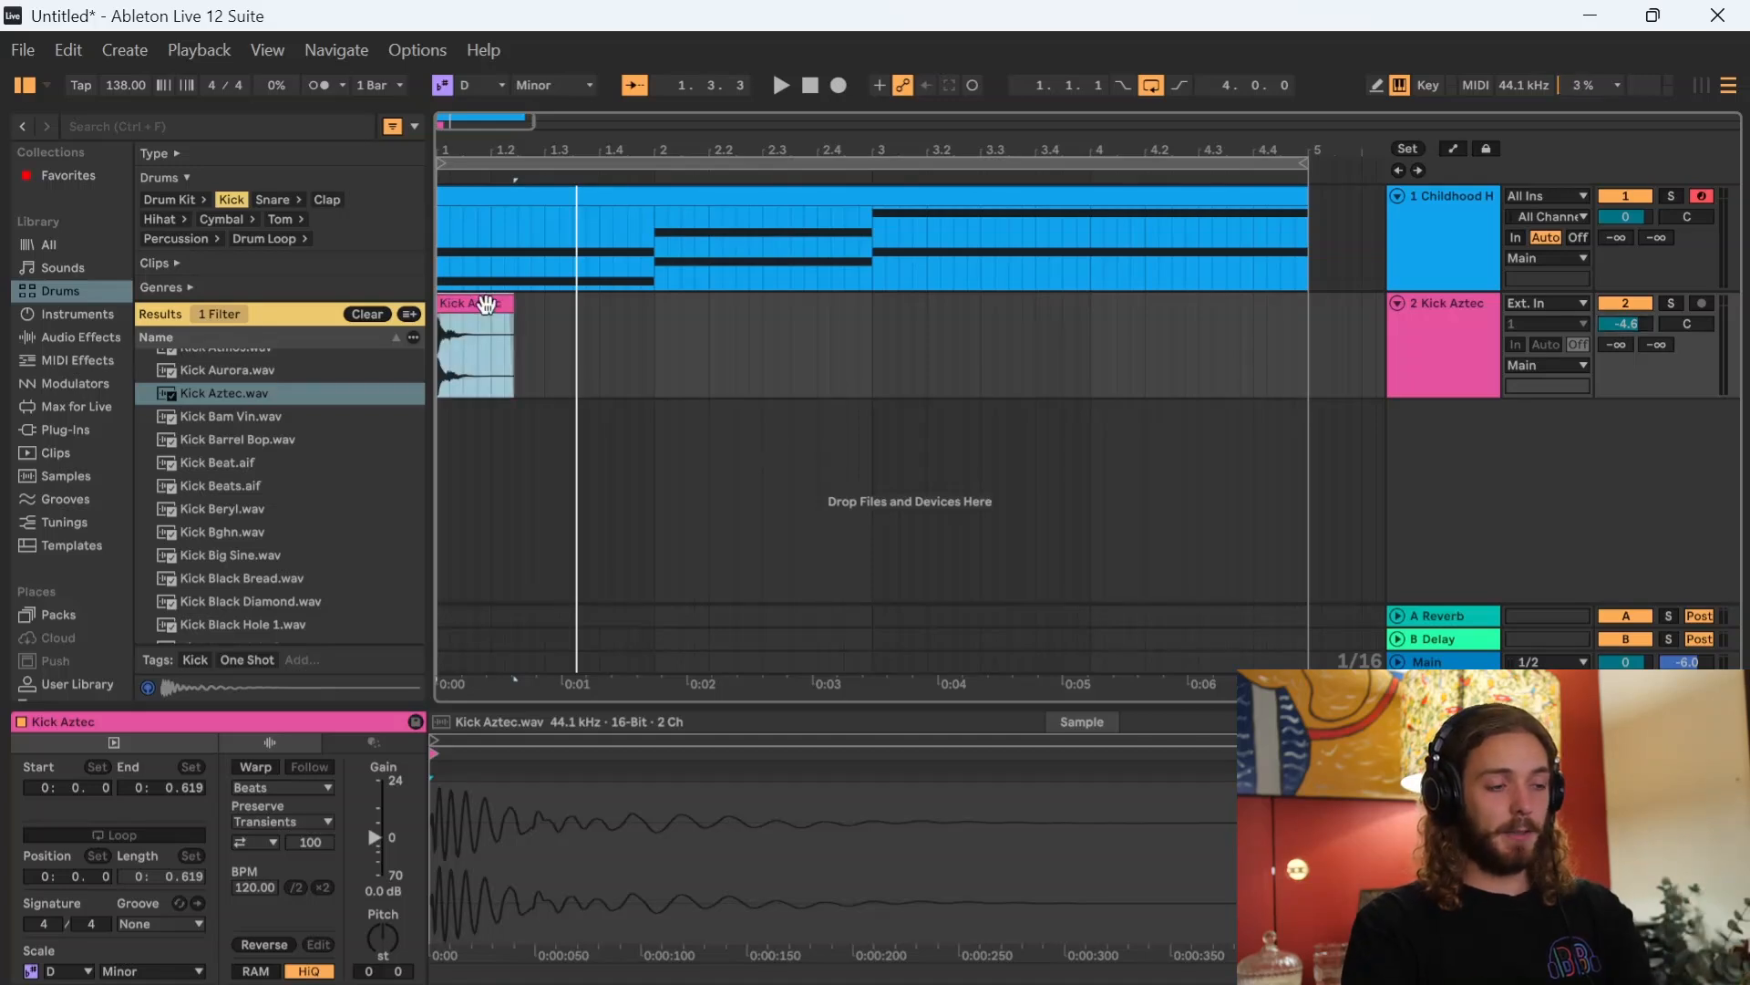
- Copy the kick clip to every half bar across the four-bar loop and play it with the chords
left_click_drag(509, 302, 704, 319)
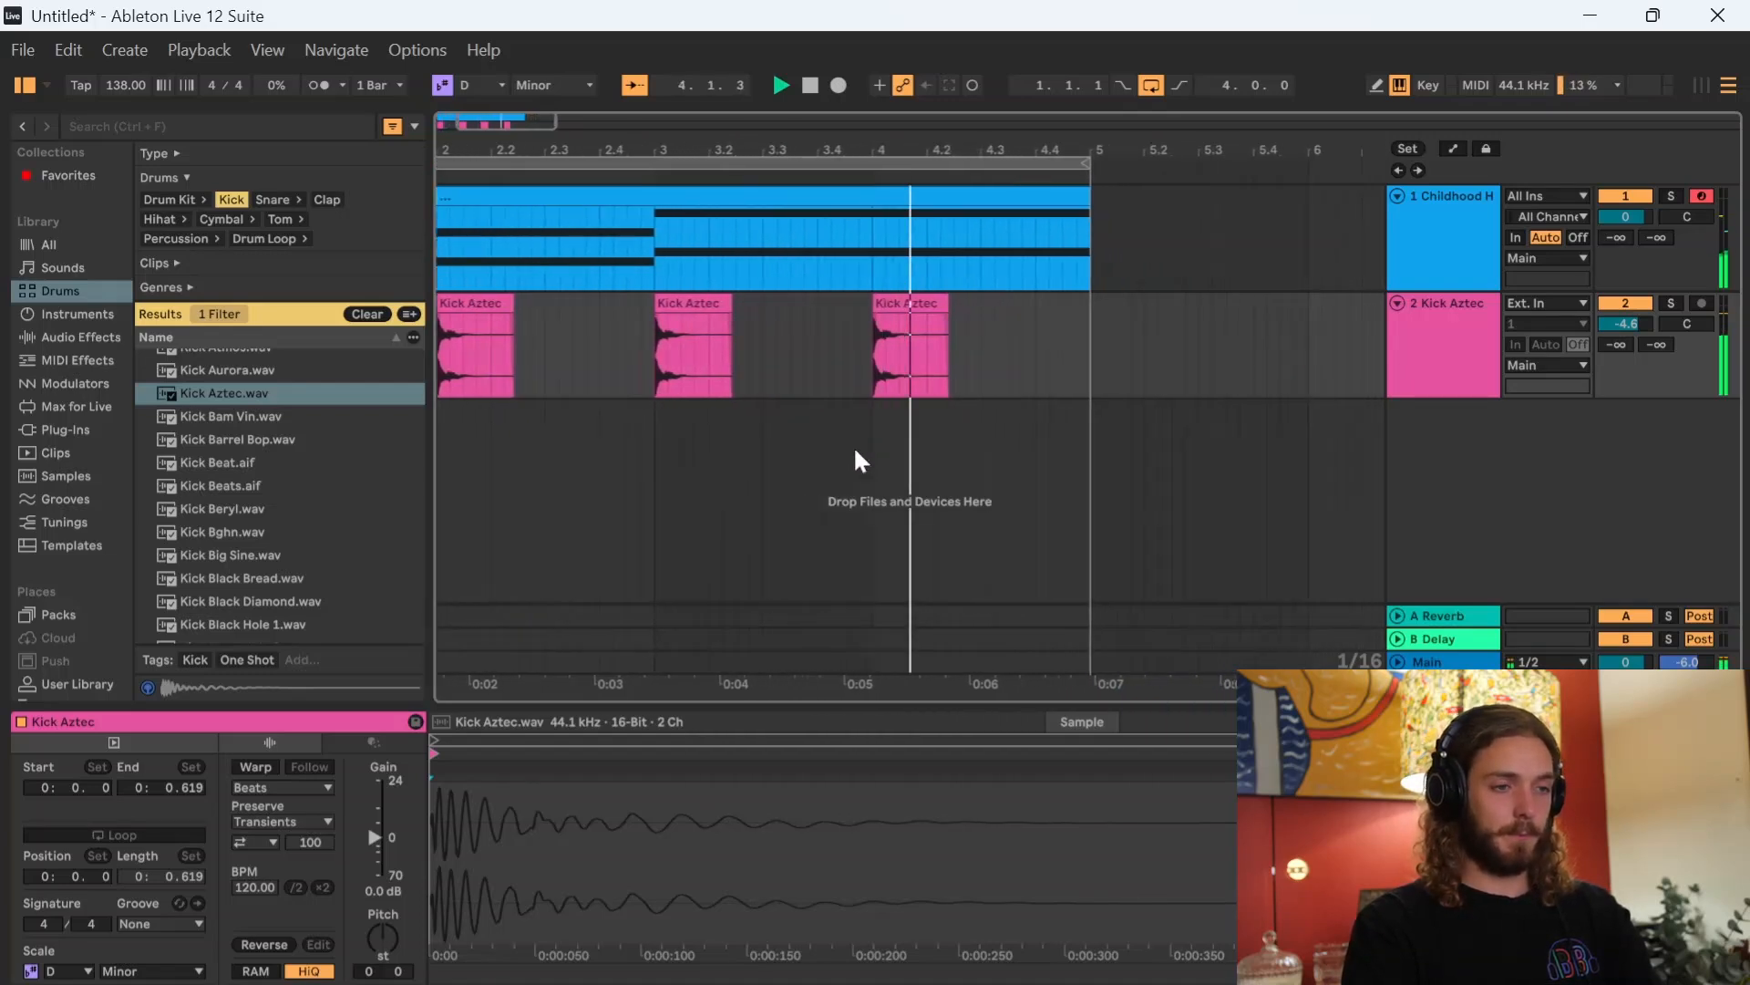
left_click_drag(855, 450, 1214, 470)
key("space")
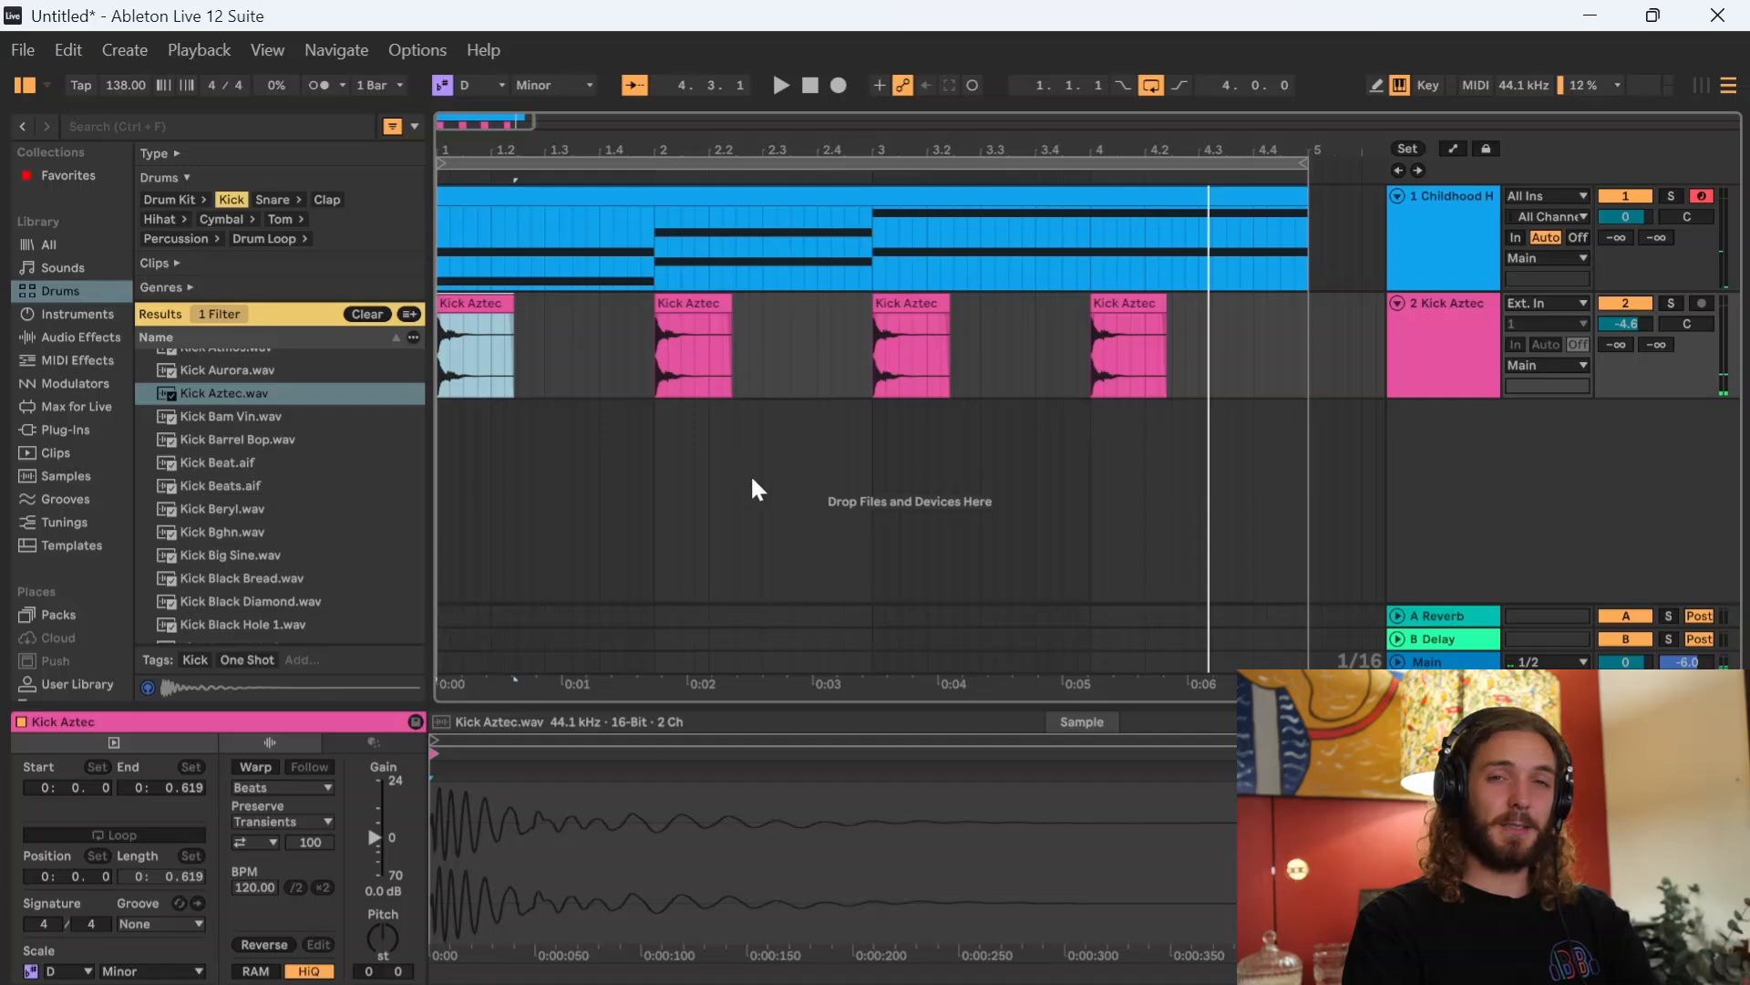
key("space")
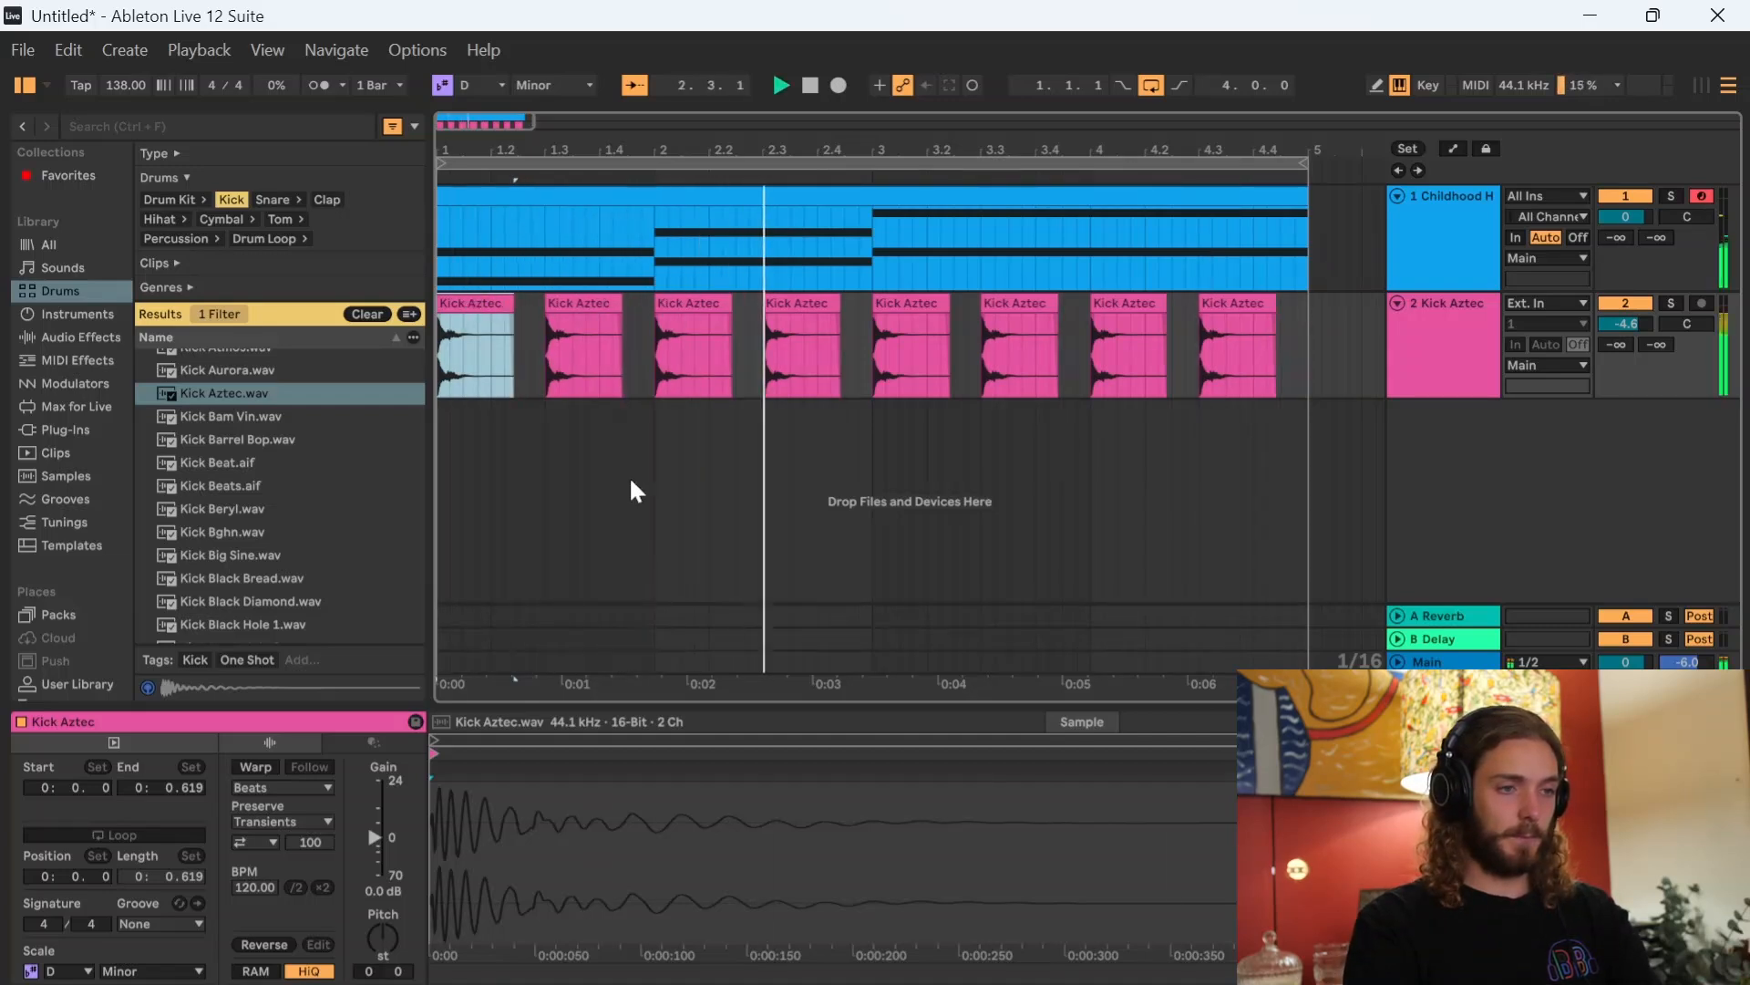
- Lower the Kick Aztec track's volume to -7.1 dB while the loop plays
left_click_drag(1626, 324, 1625, 339)
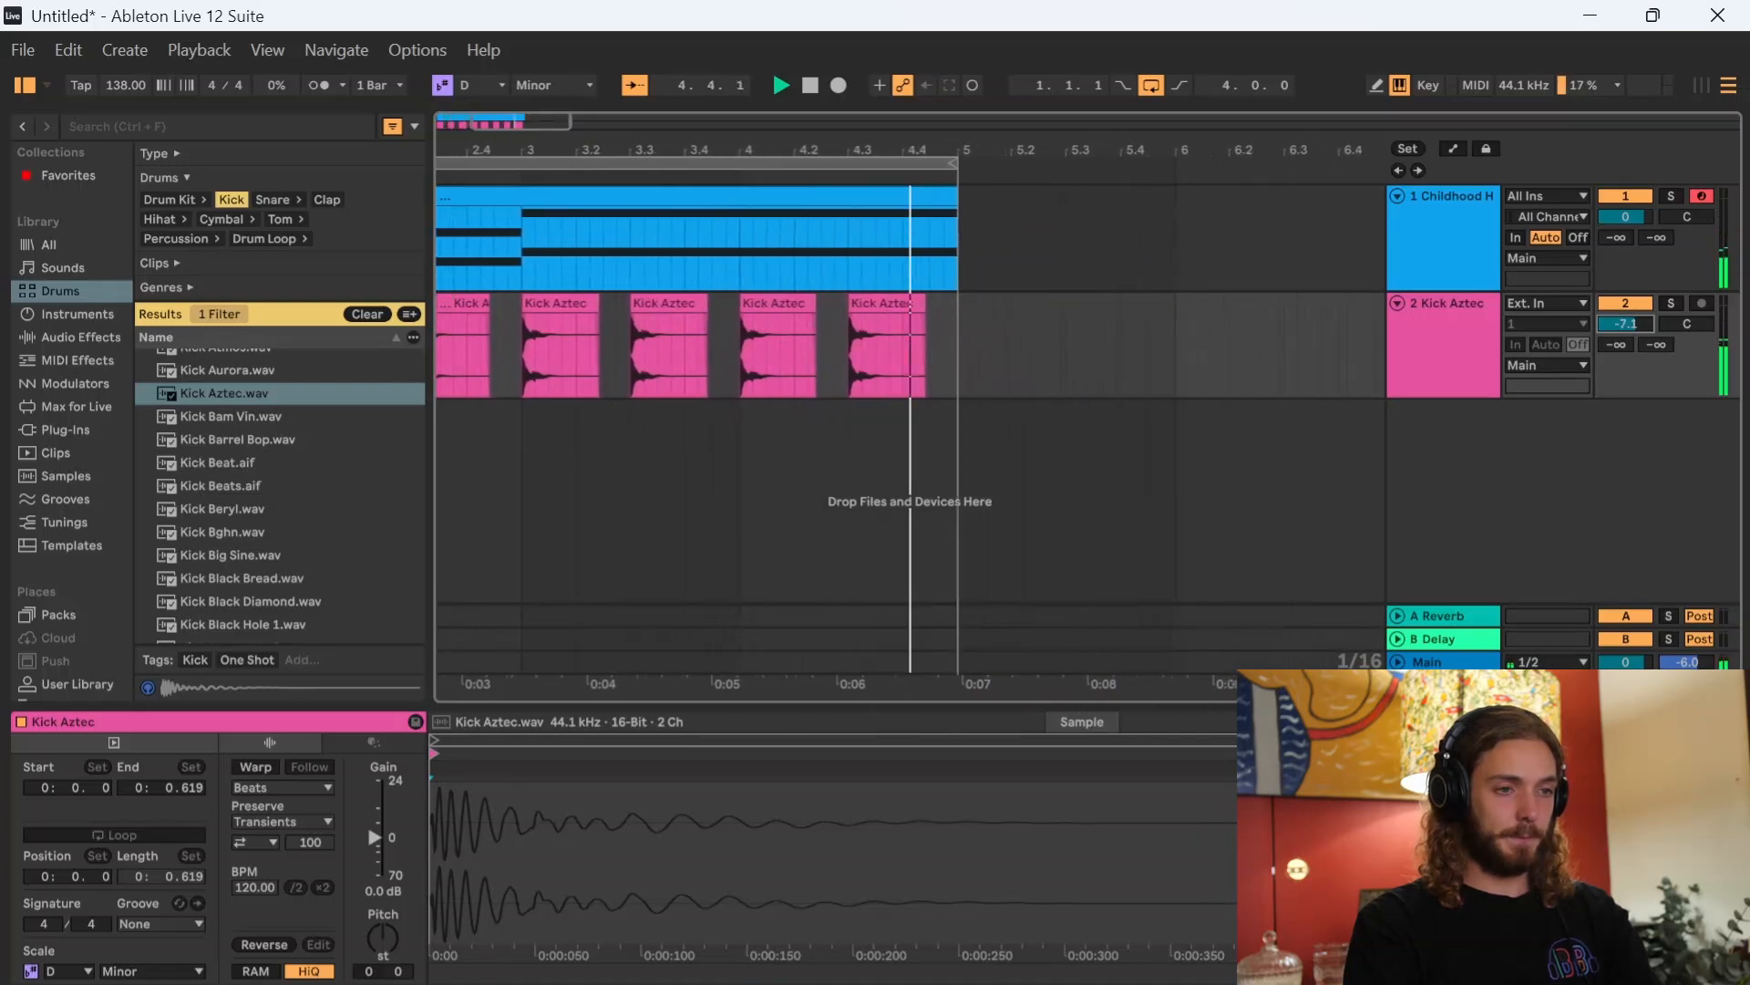
left_click(1433, 364)
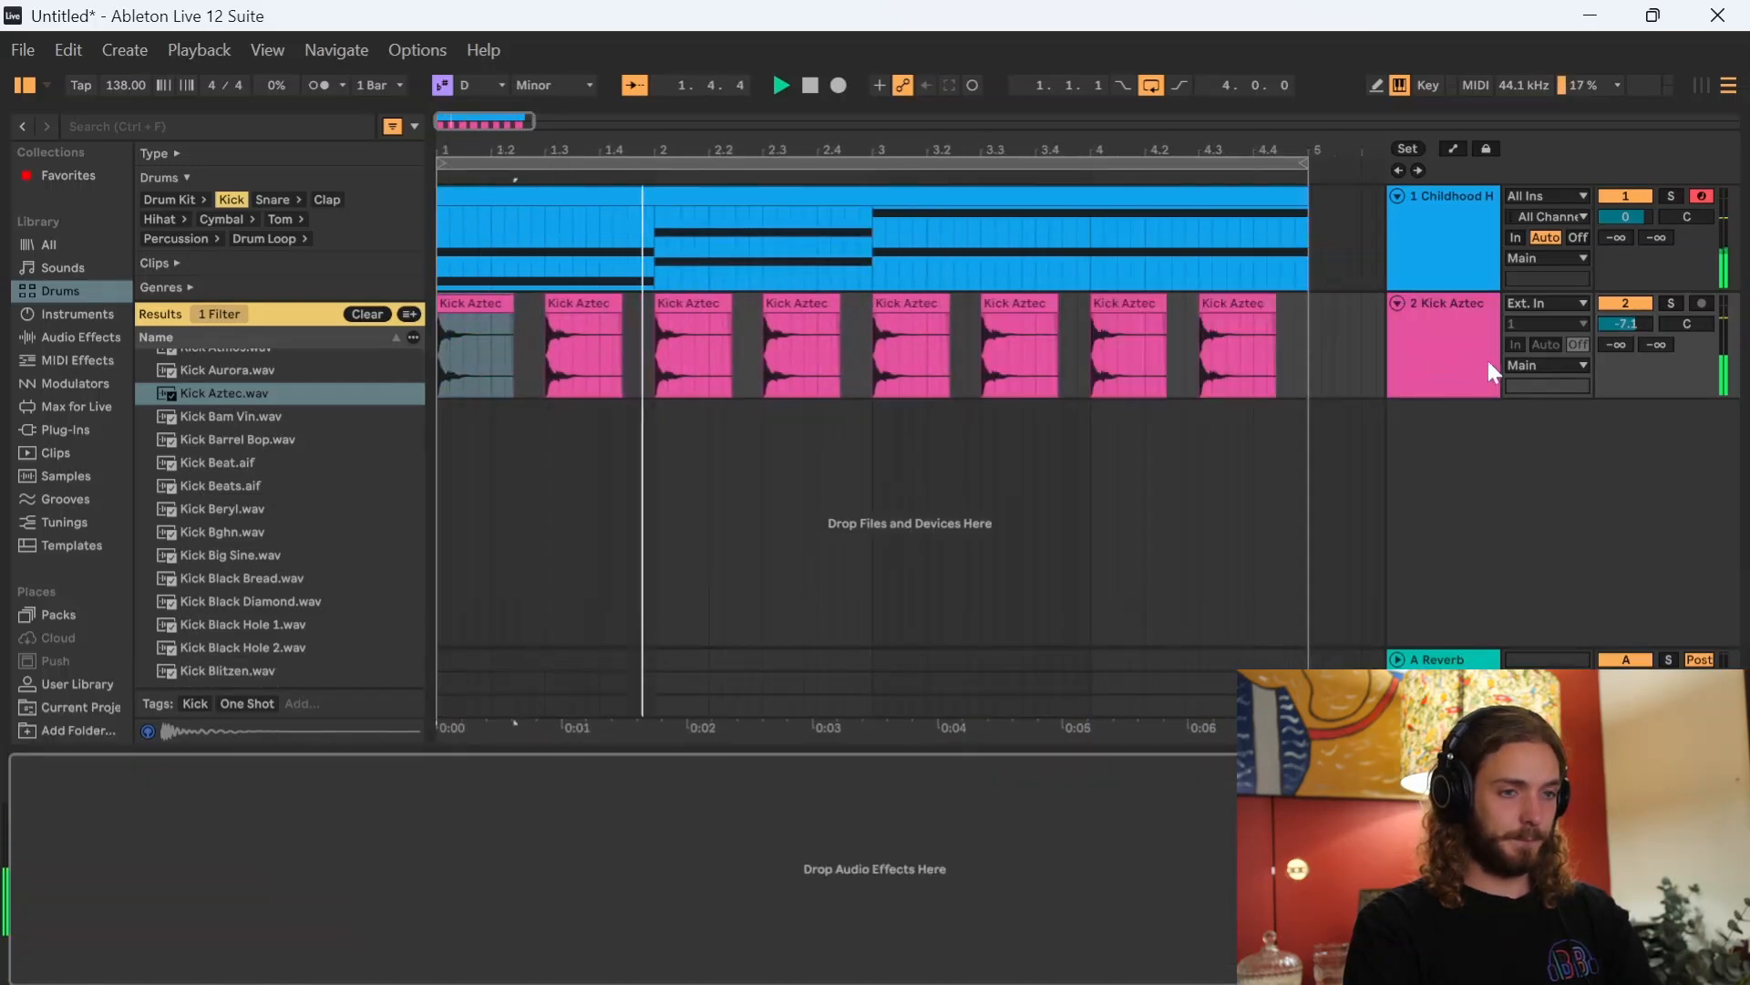
left_click(1462, 343)
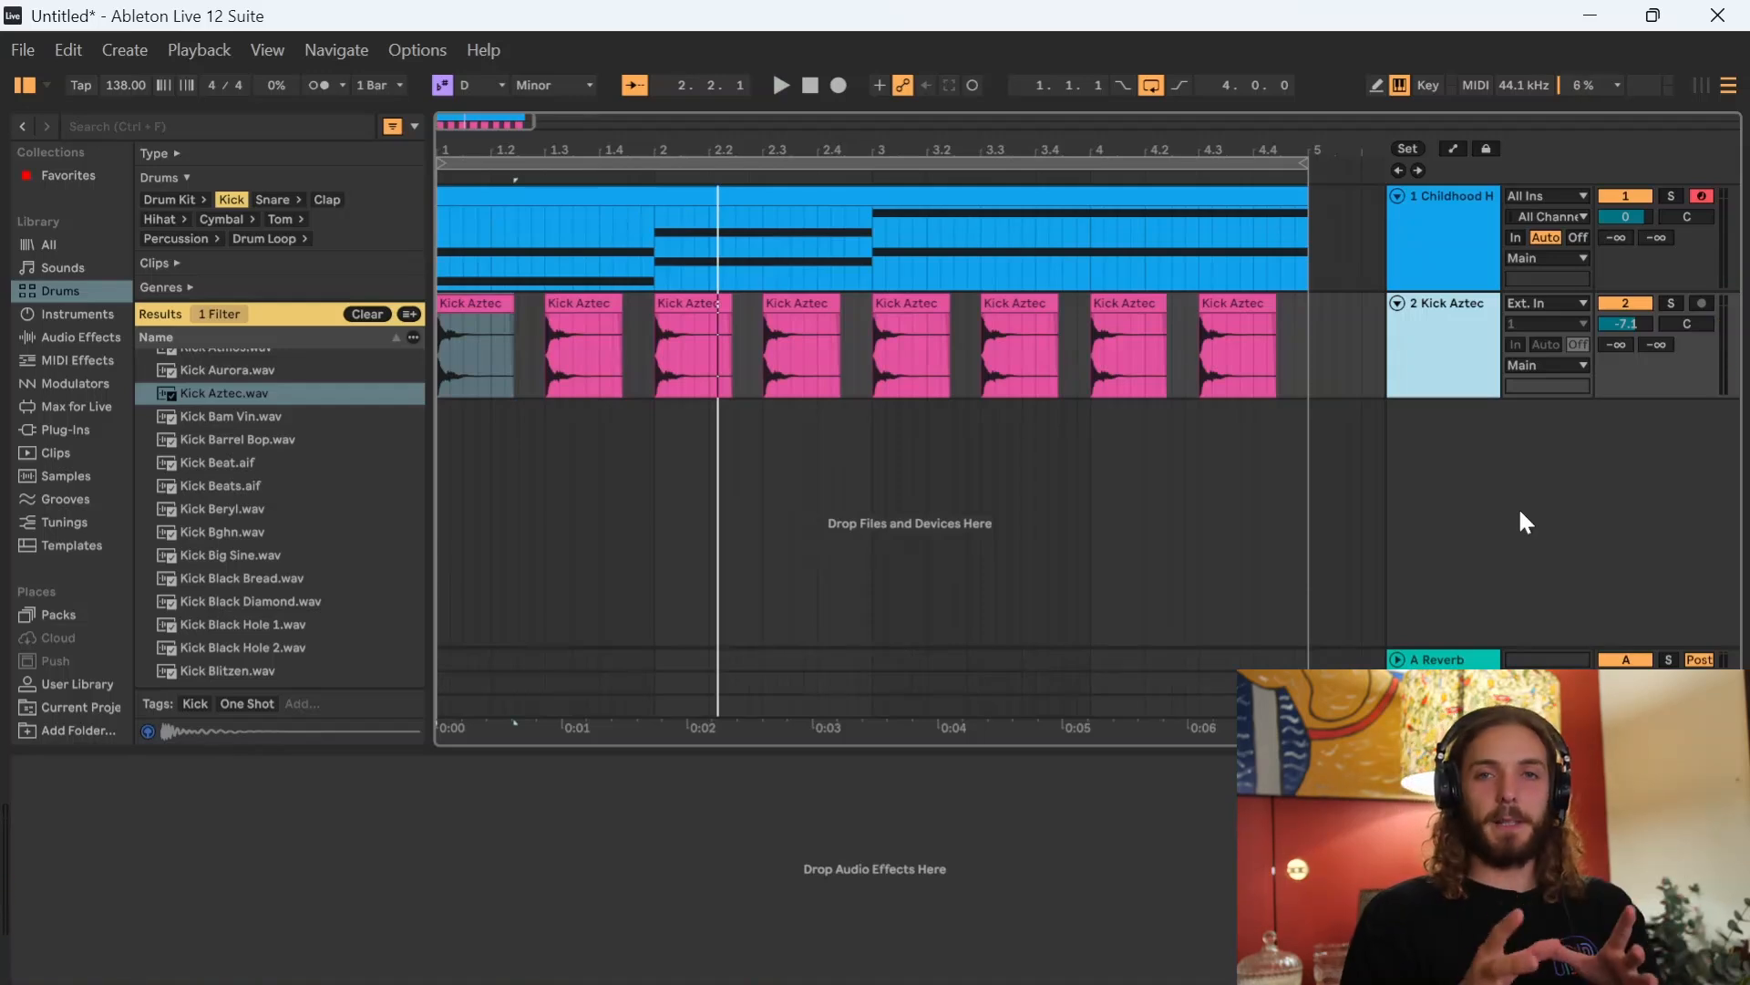
- Insert a new MIDI track below the kick and load the After Glow Pad.adg instrument on it
right_click(1446, 459)
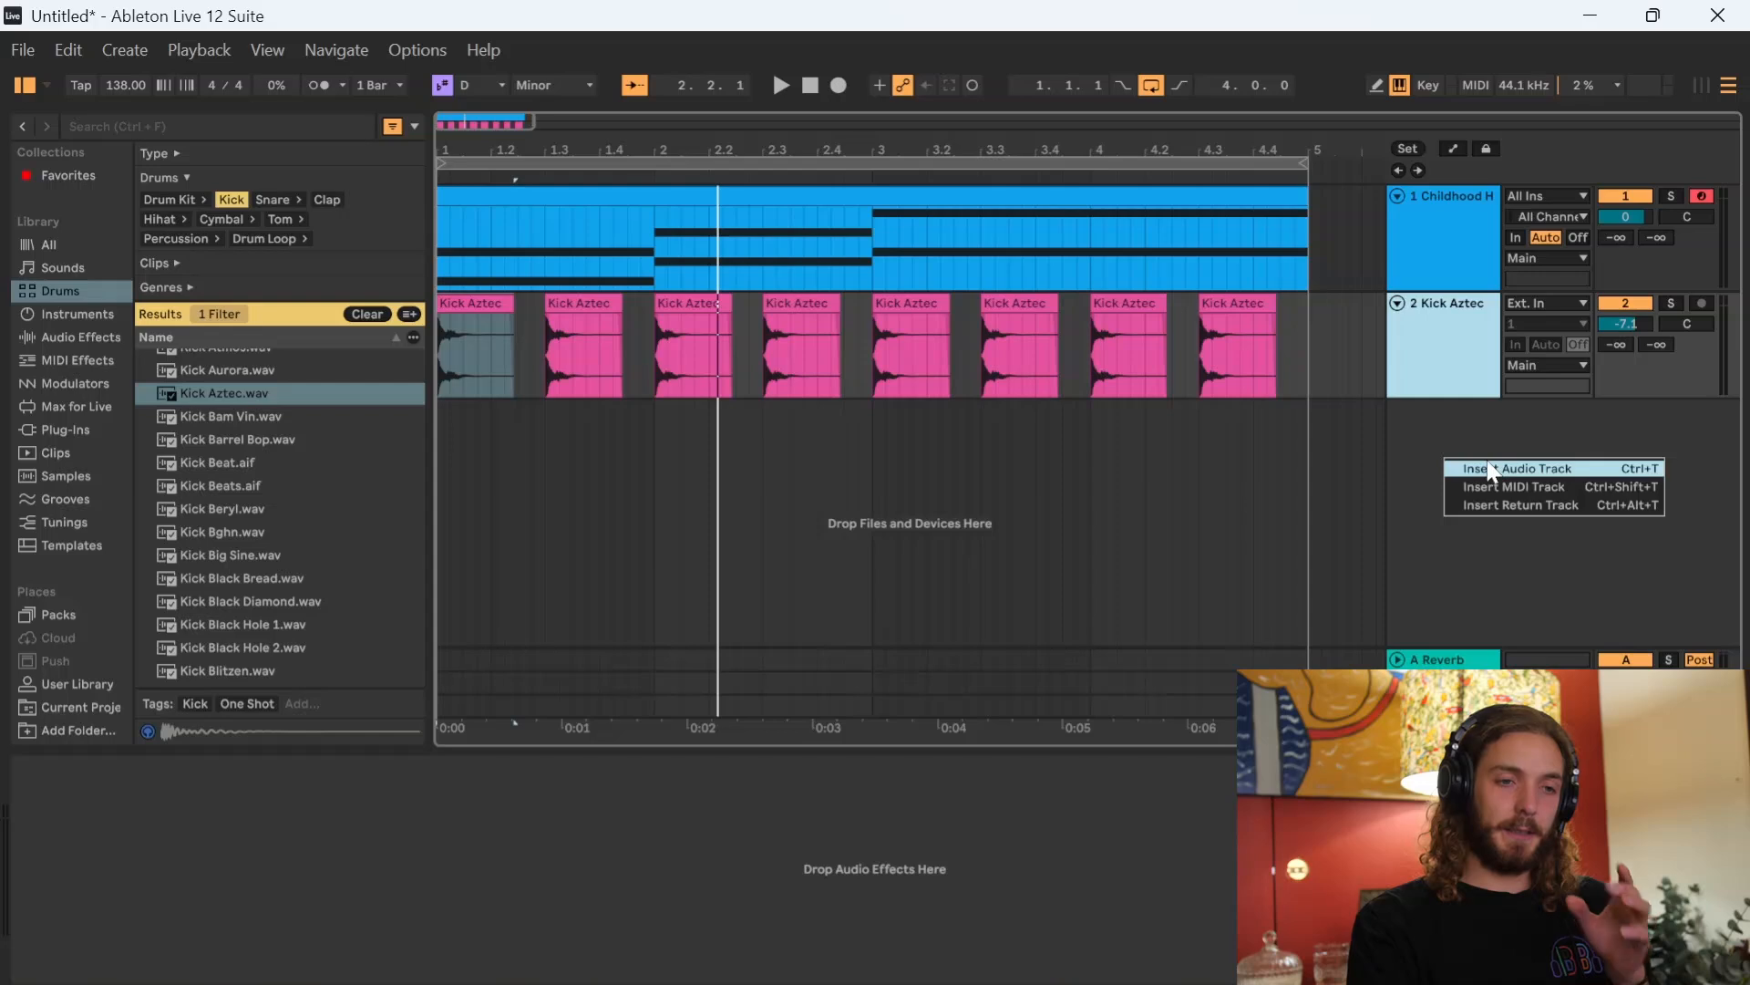
left_click(1513, 487)
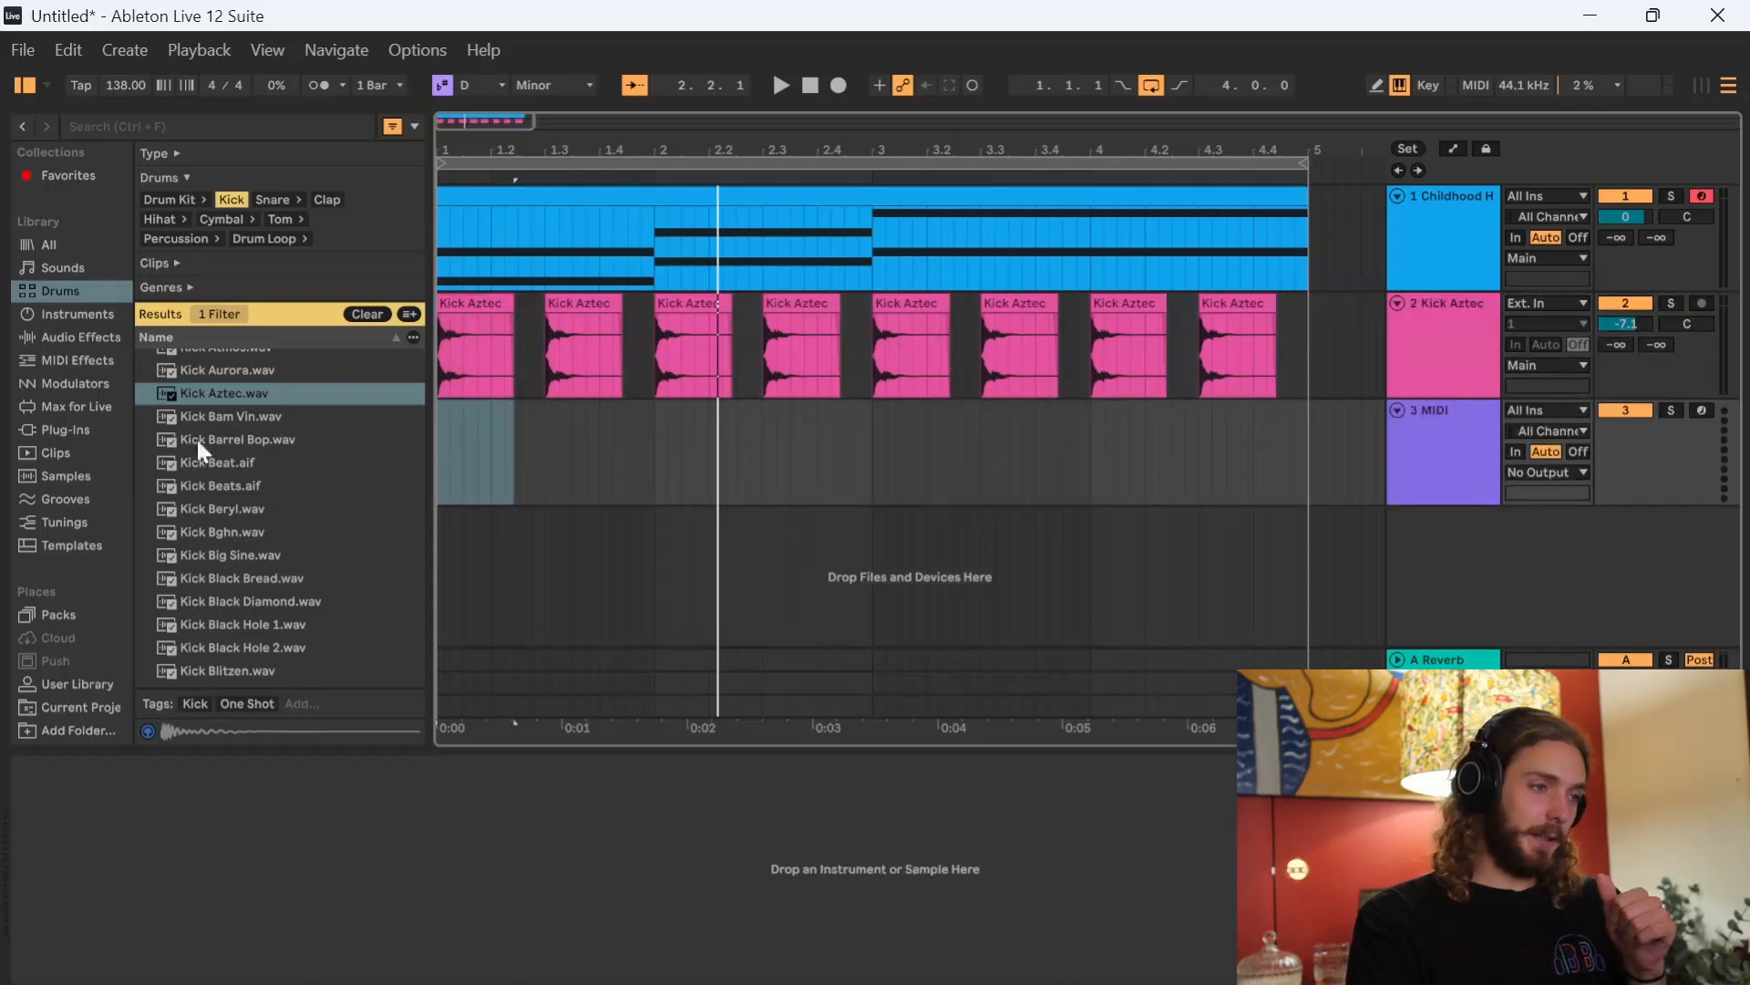
left_click(78, 314)
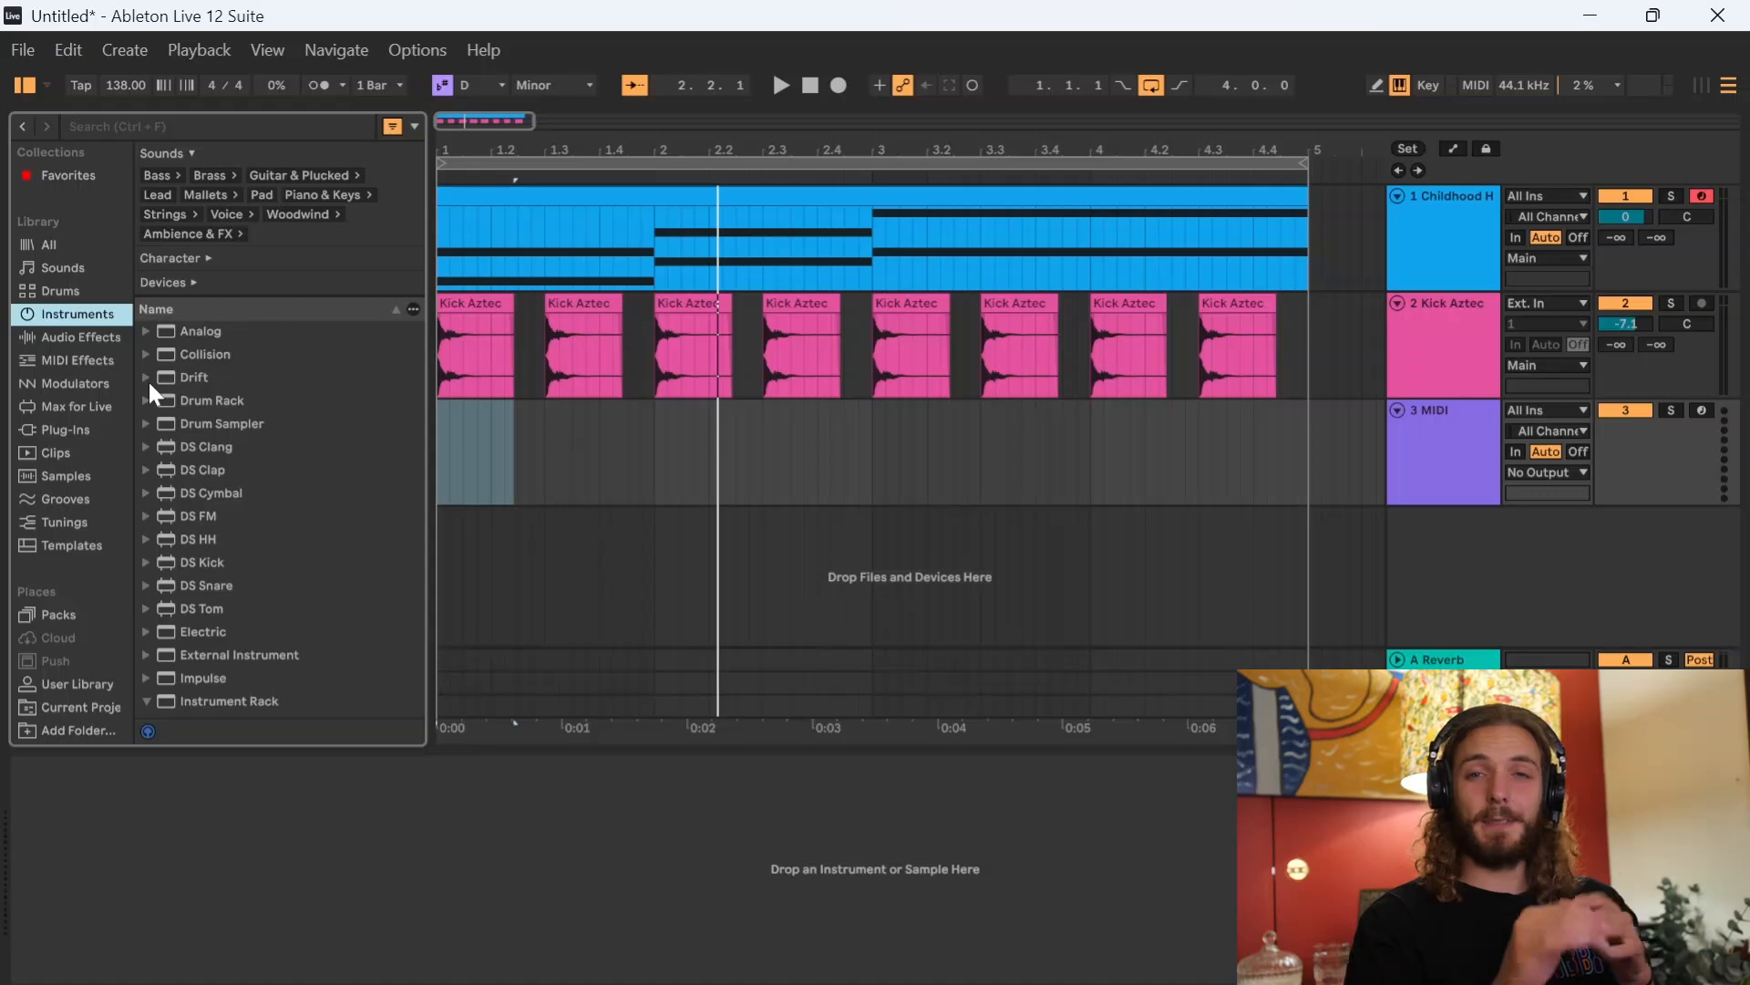
scroll(237, 547, "down", 10)
left_click(266, 628)
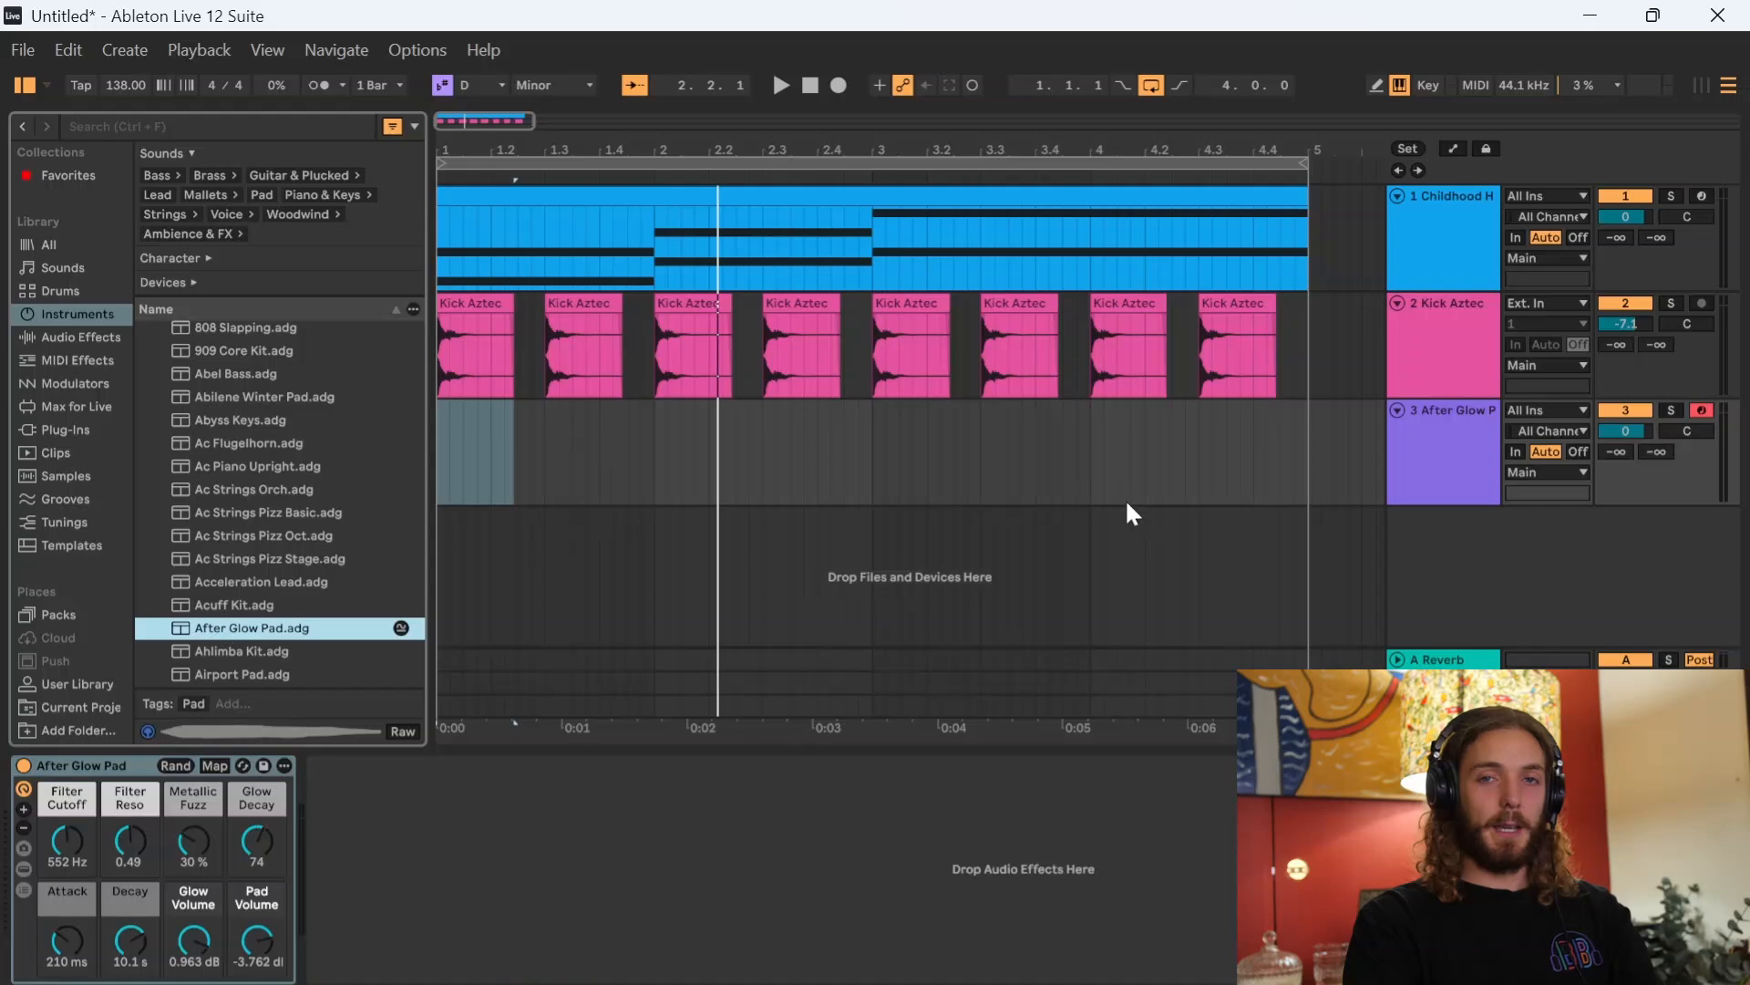
- Create an empty MIDI clip across bars 1 to 4 on the After Glow Pad track and enlarge its note editor
left_click_drag(1317, 443, 380, 446)
right_click(608, 422)
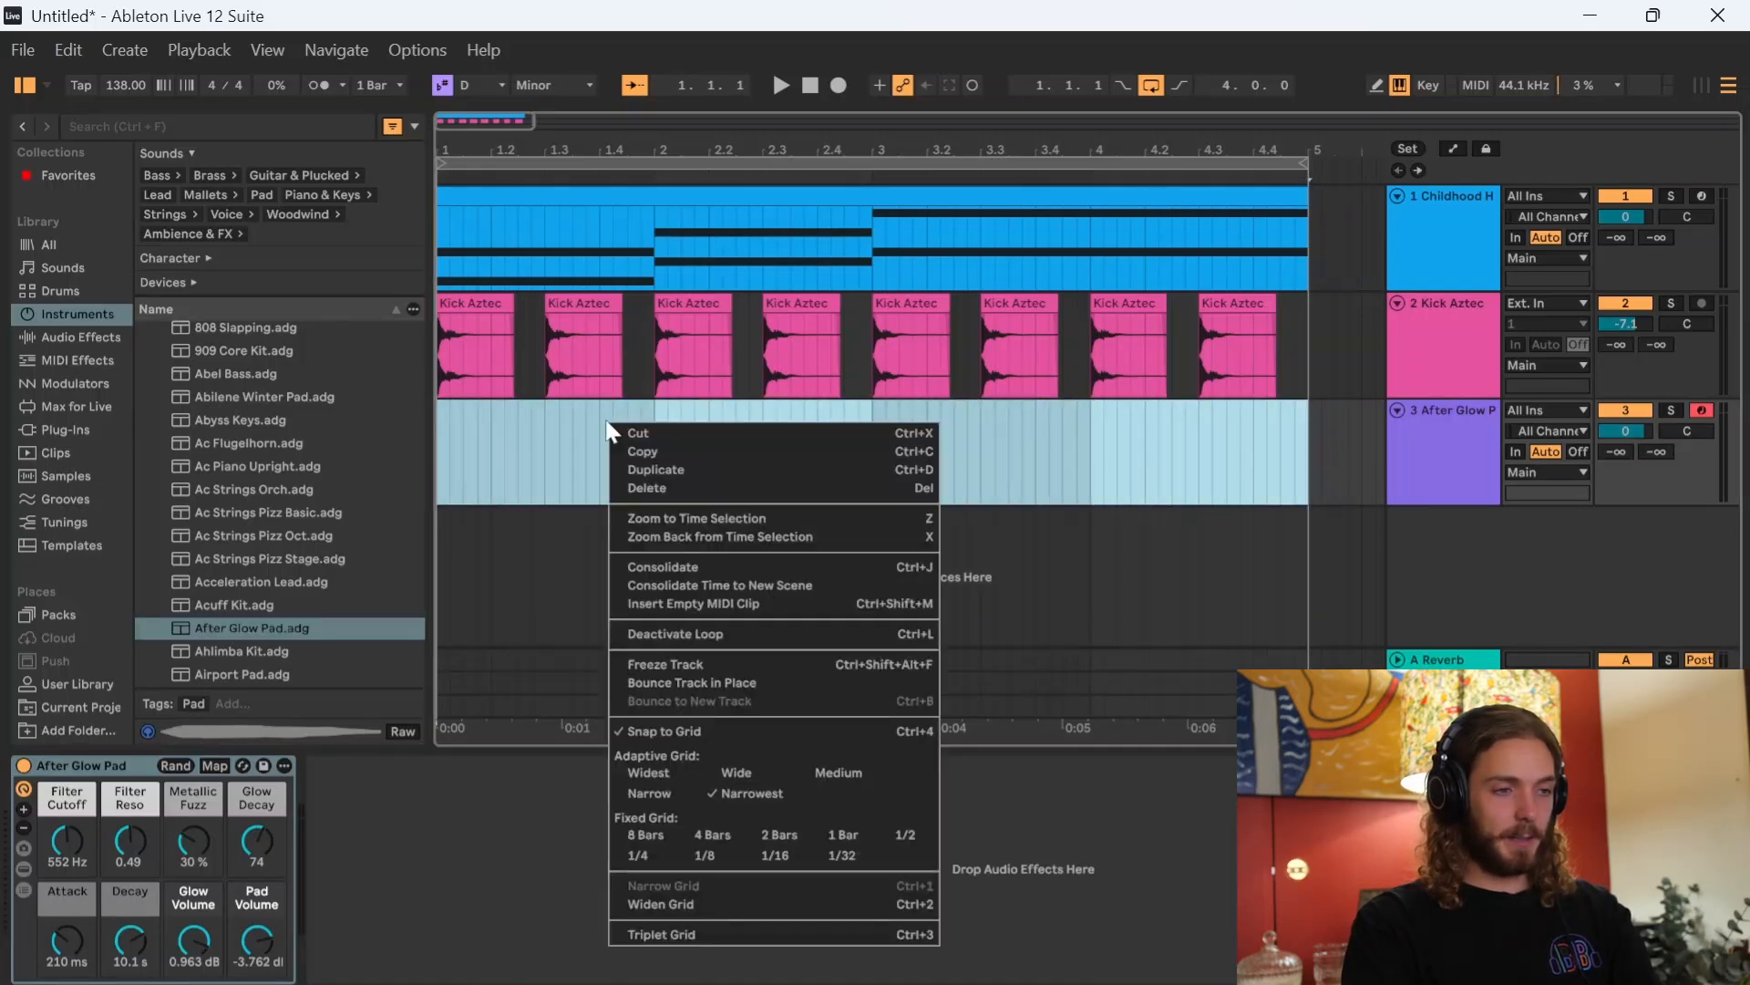
left_click(725, 605)
left_click_drag(790, 755, 791, 345)
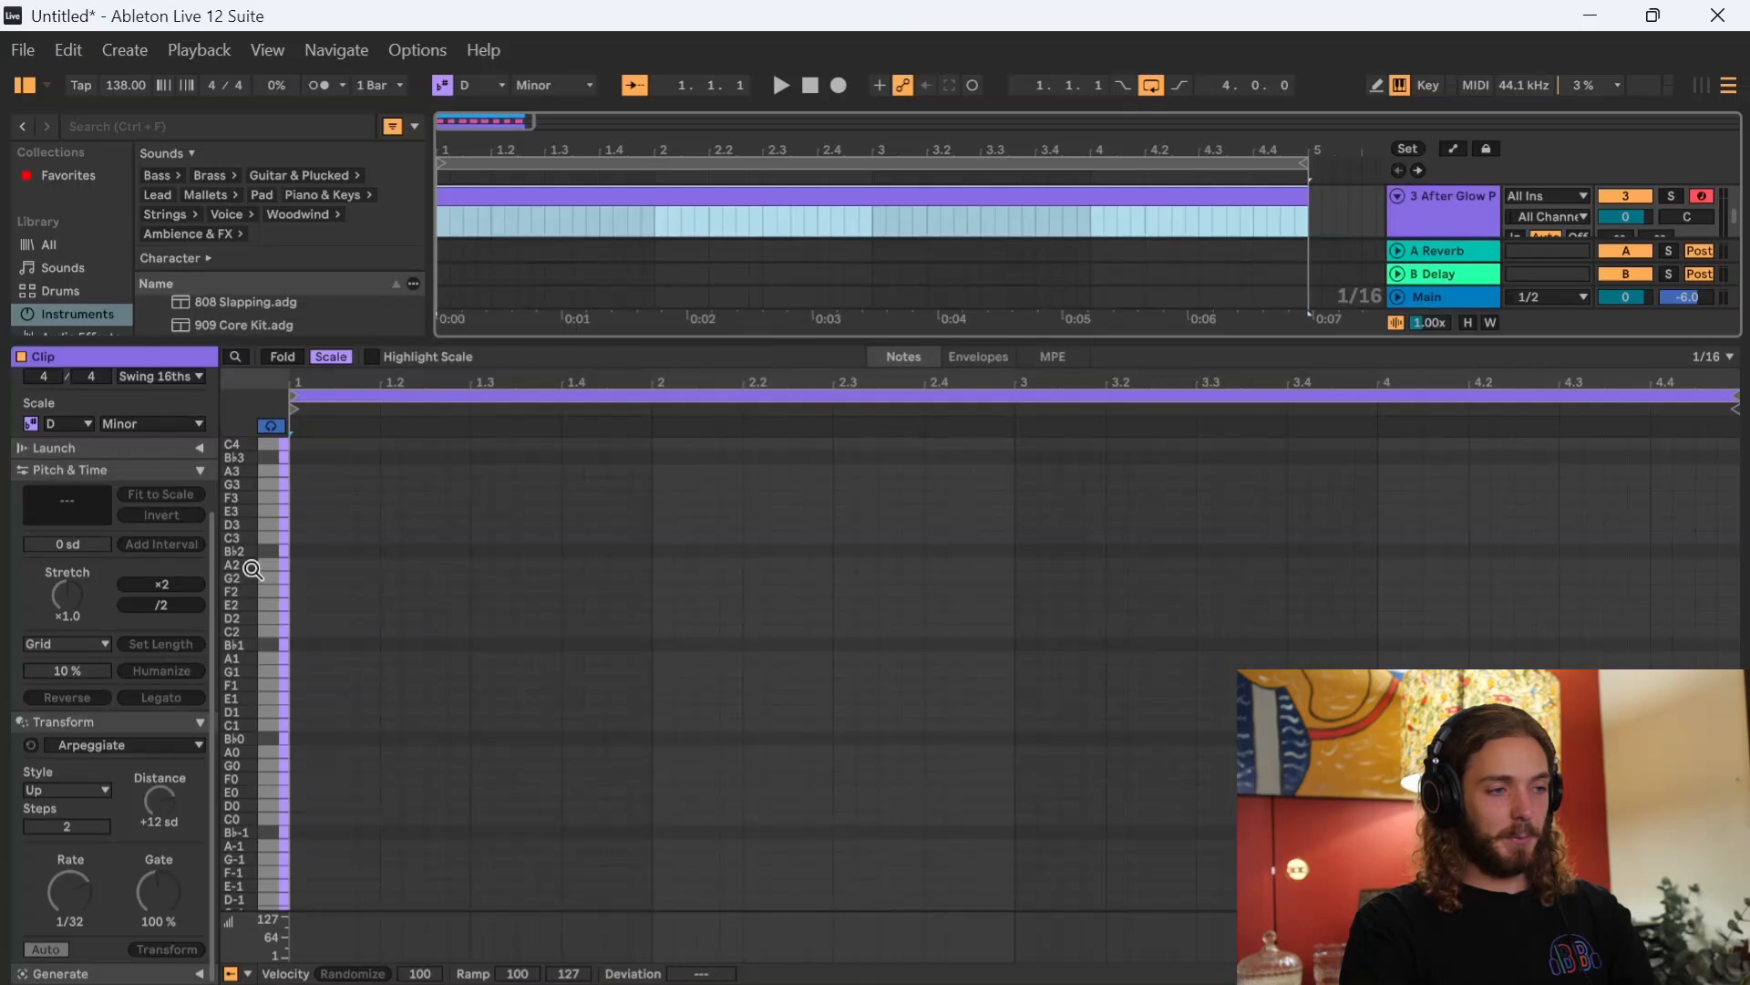
- Play the loop and audition pad notes around A2 in the D minor scale
left_click_drag(244, 570, 265, 570)
key("space")
left_click(282, 565)
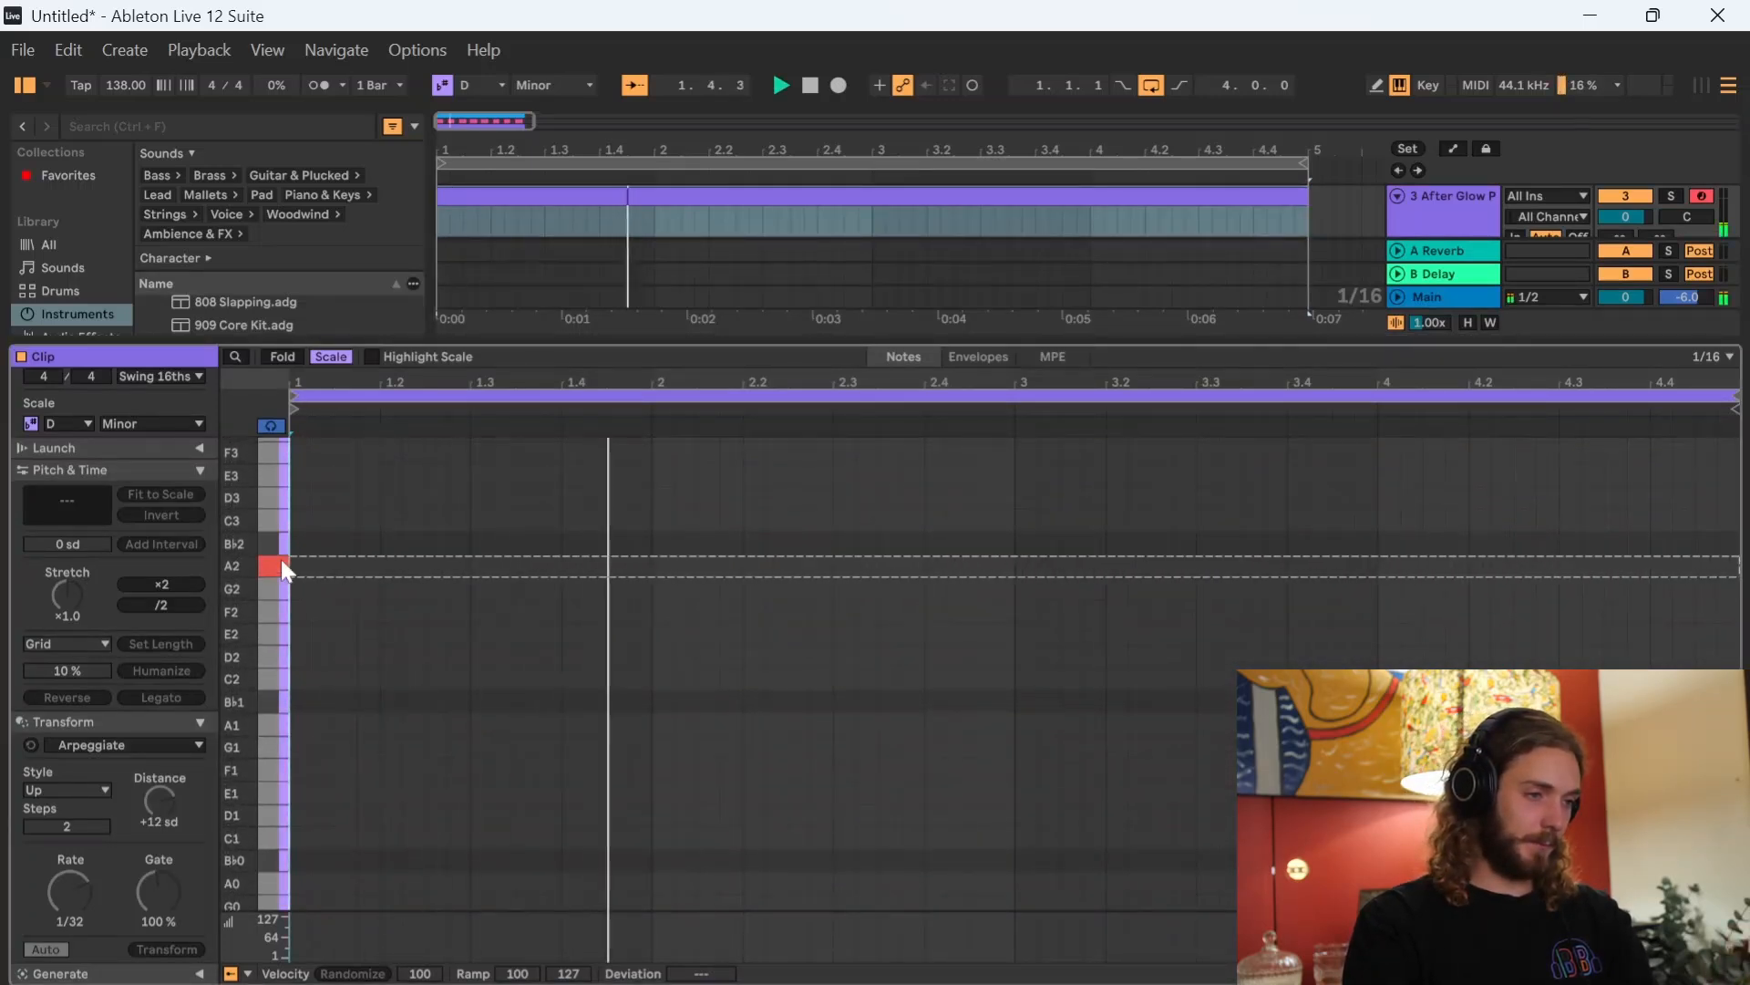
left_click_drag(283, 567, 264, 617)
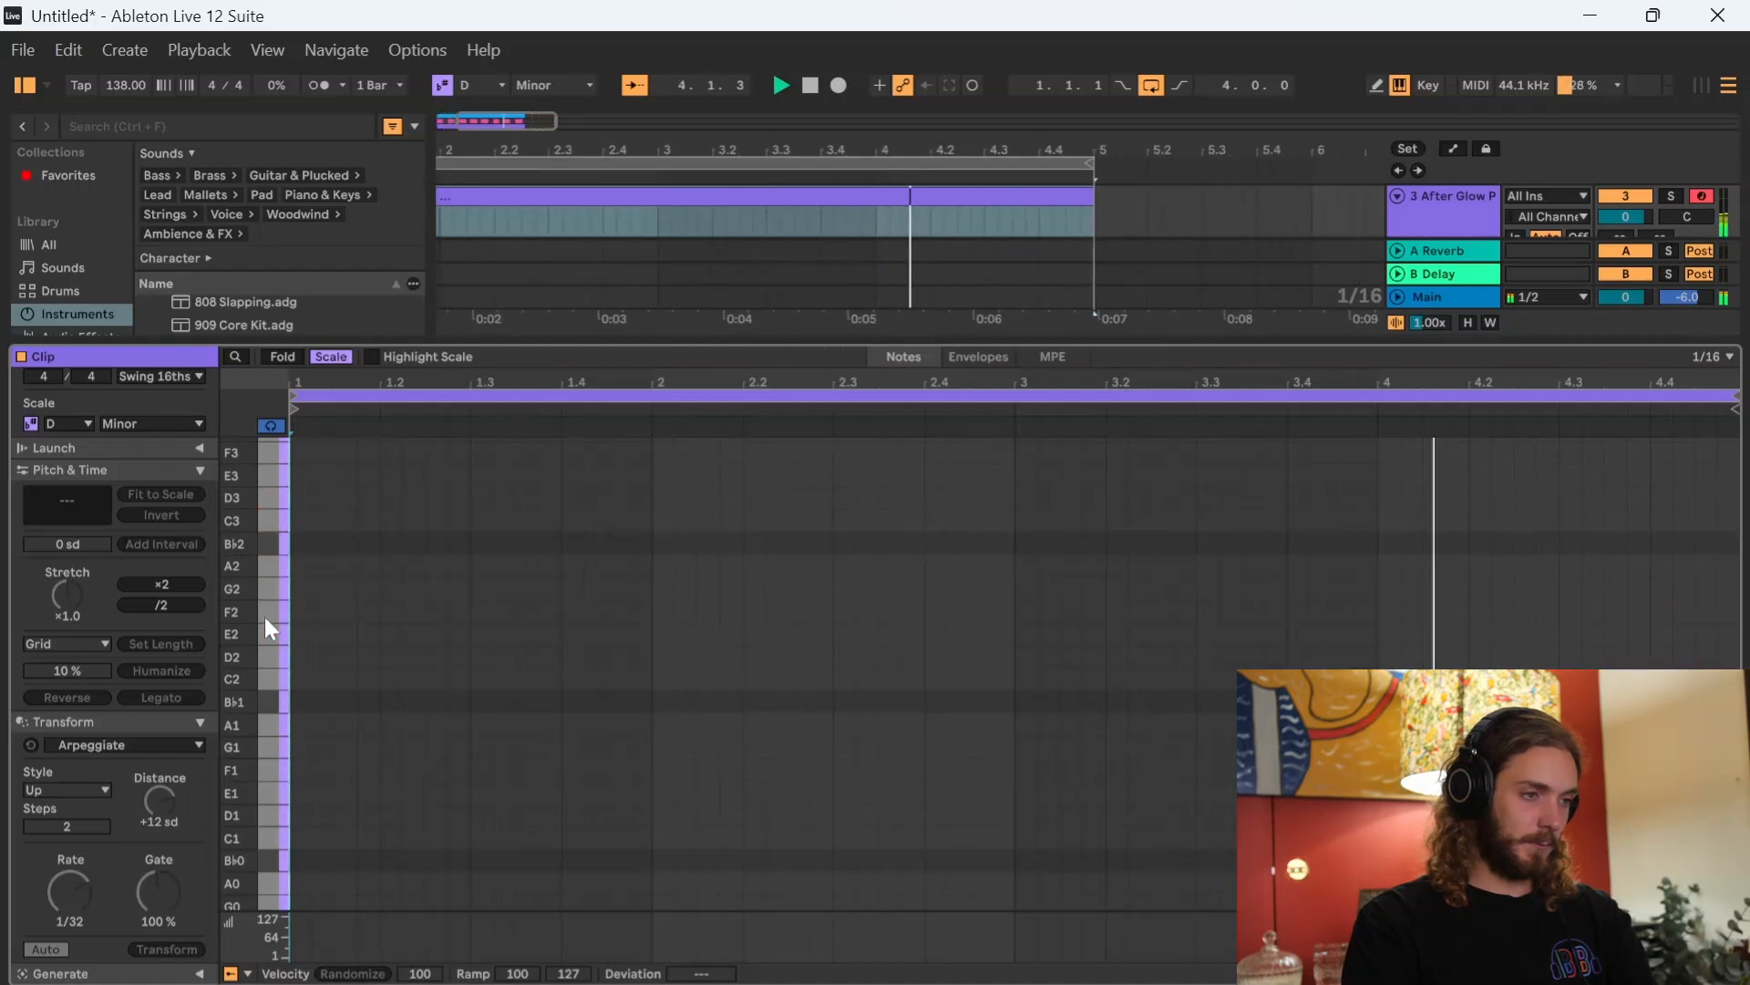
- Shrink the note editor and replace the pad instrument on track 3 with Basic Bells.adg
left_click_drag(461, 343, 392, 546)
scroll(289, 442, "down", 10)
left_click_drag(273, 429, 536, 349)
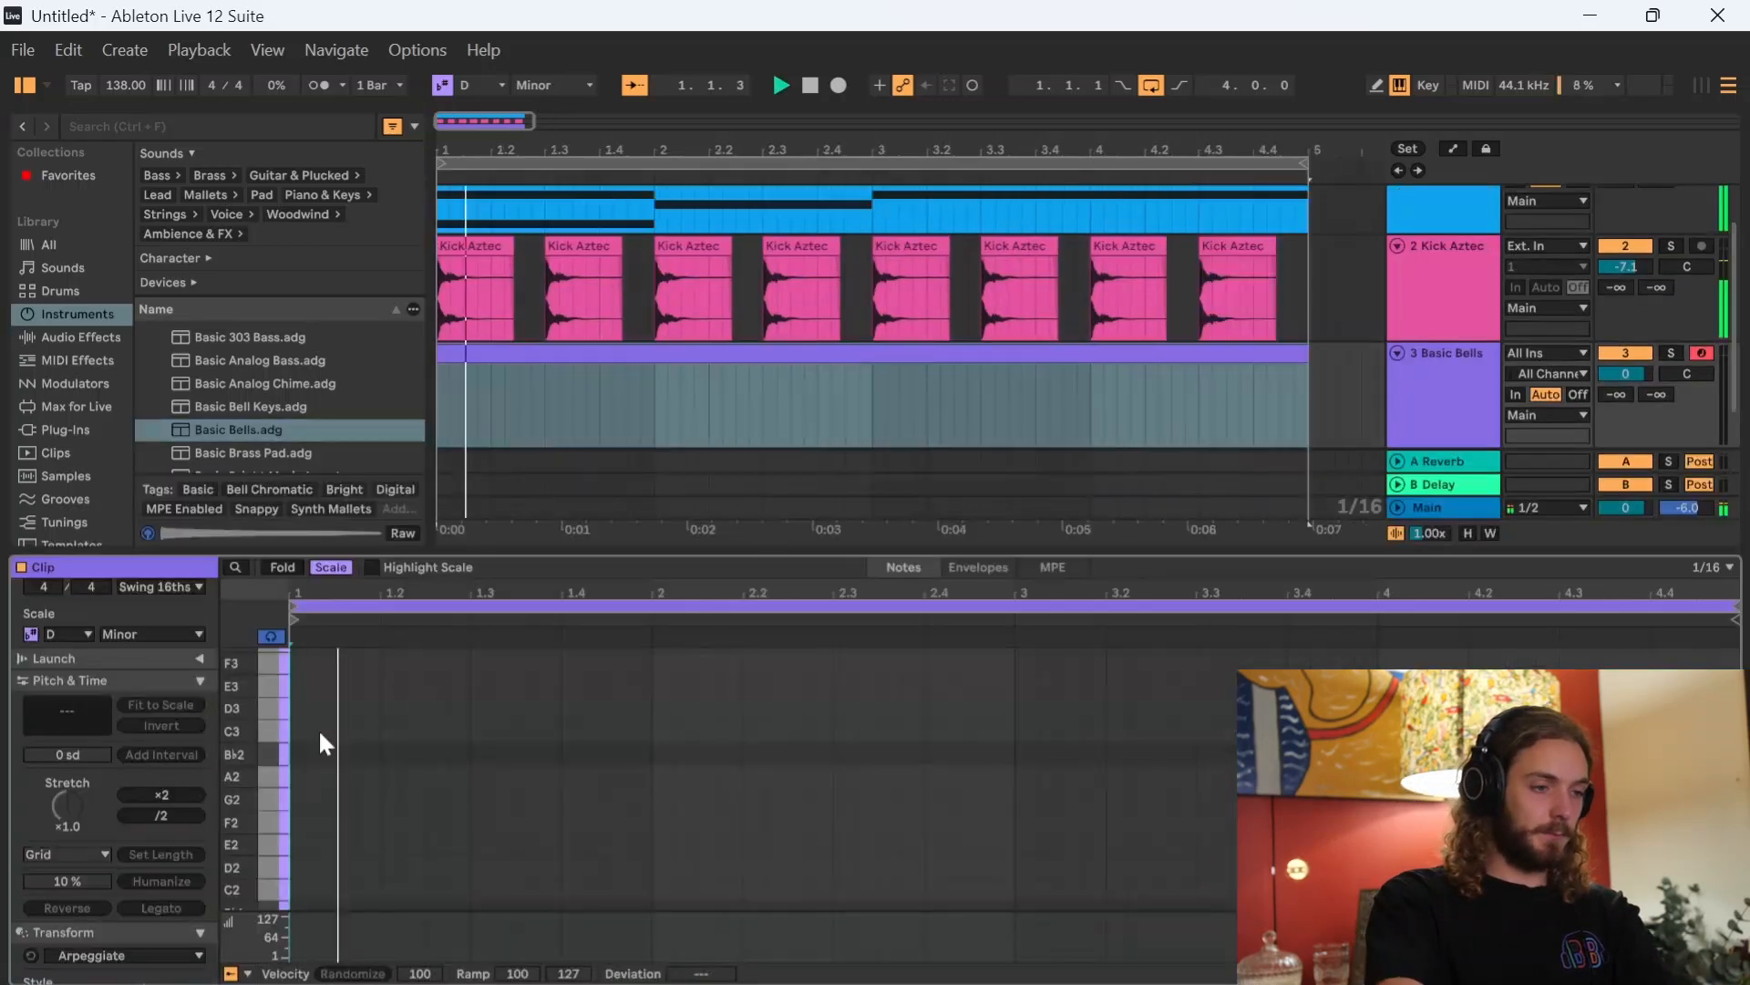
- Set the bells track to -5.7 dB and write C4, A3, G3, A3, B♭3, A3, G3 and F3 from bar 1 to bar 3
scroll(279, 729, "up", 4)
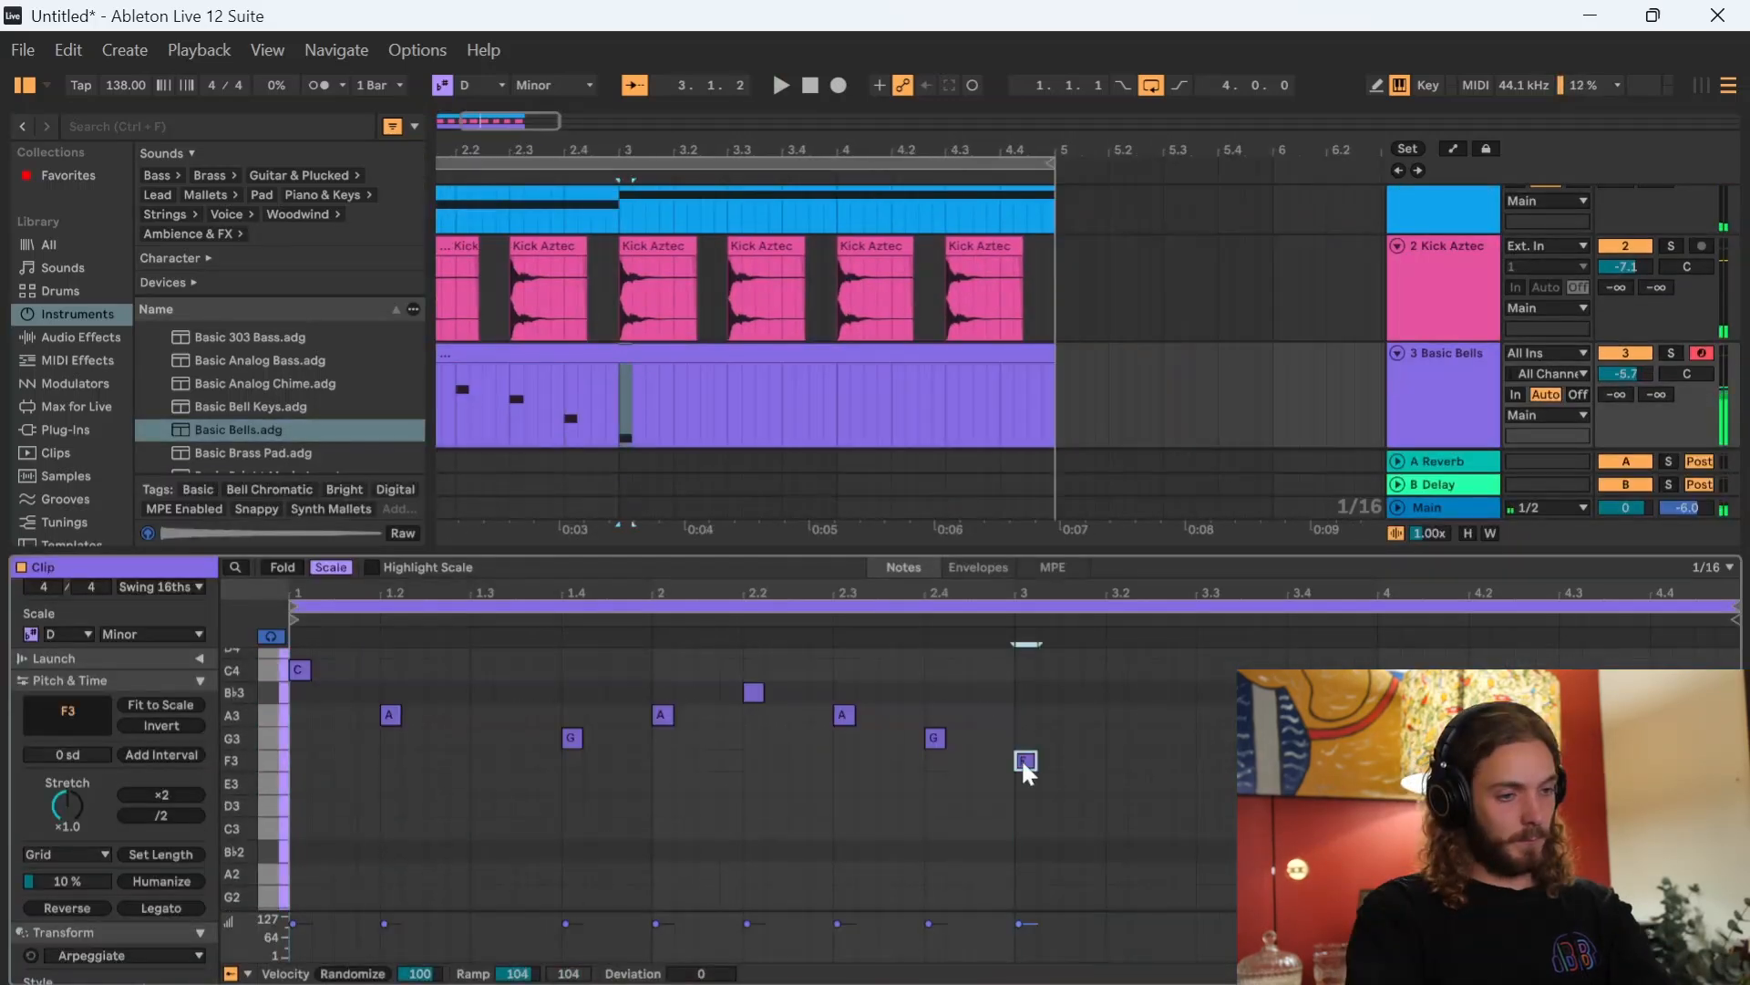
left_click(1021, 758)
key("space")
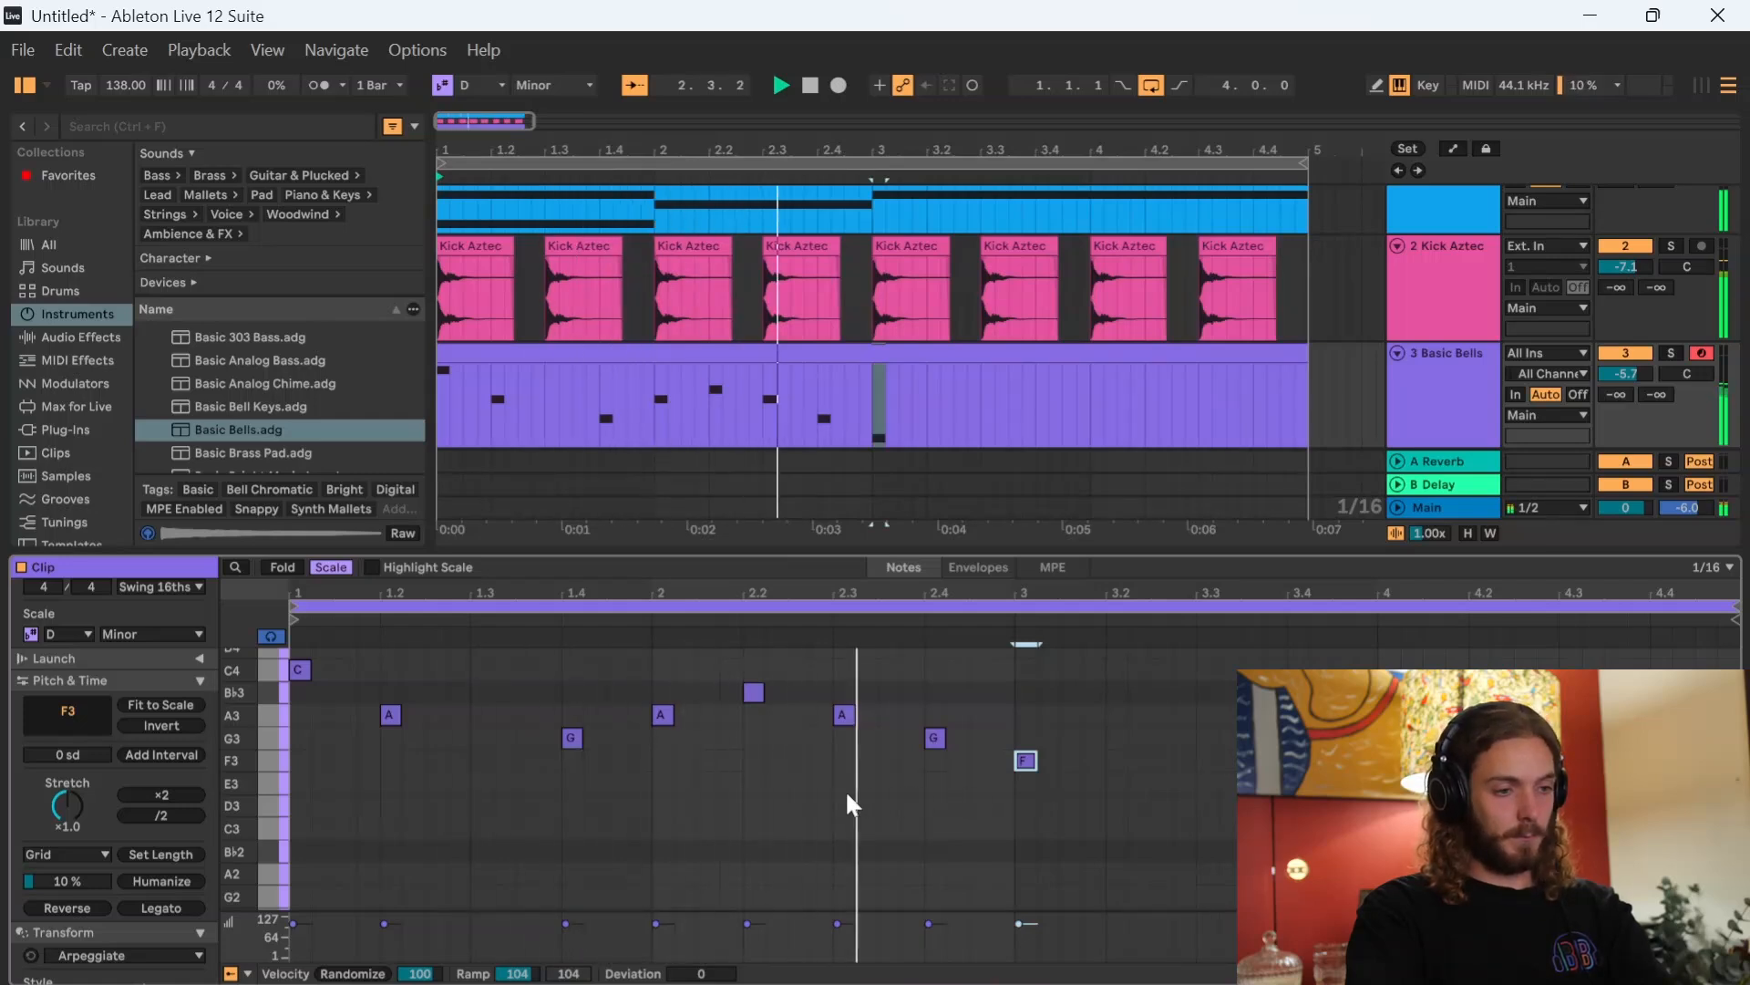
- Lower the bell note at 1.4 to F3 and the one at bar 2 to G3
left_click_drag(571, 736, 575, 762)
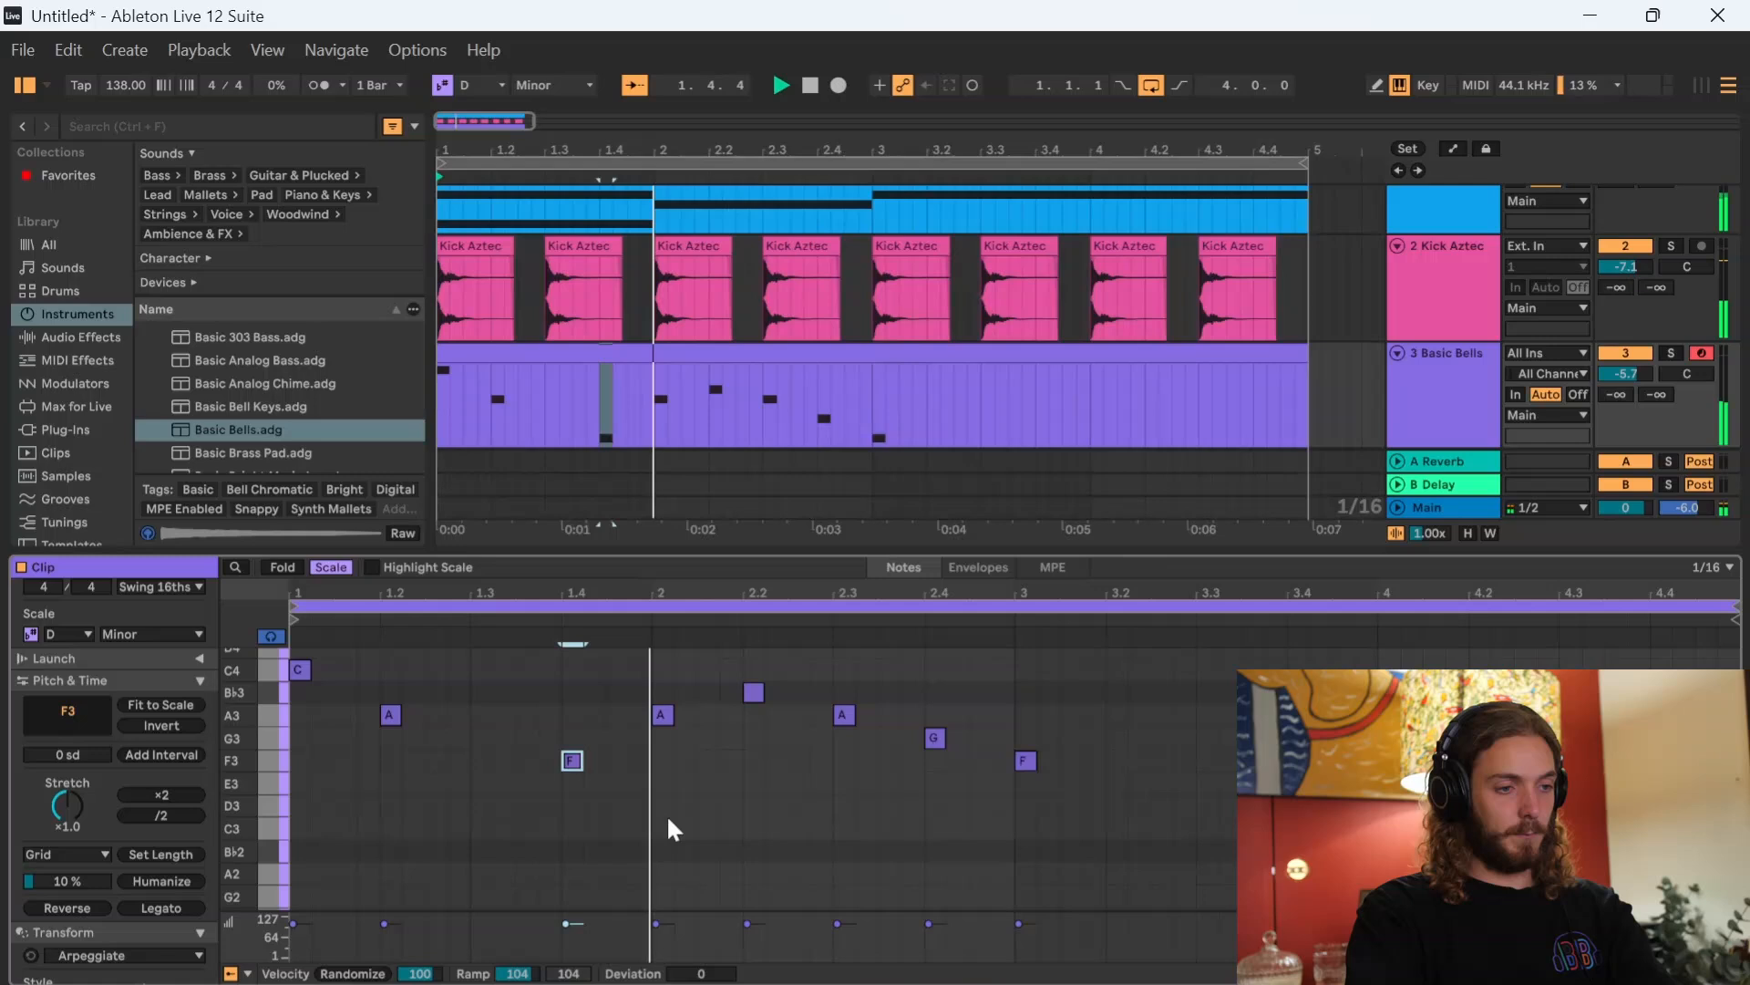
key("space")
double_click(656, 737)
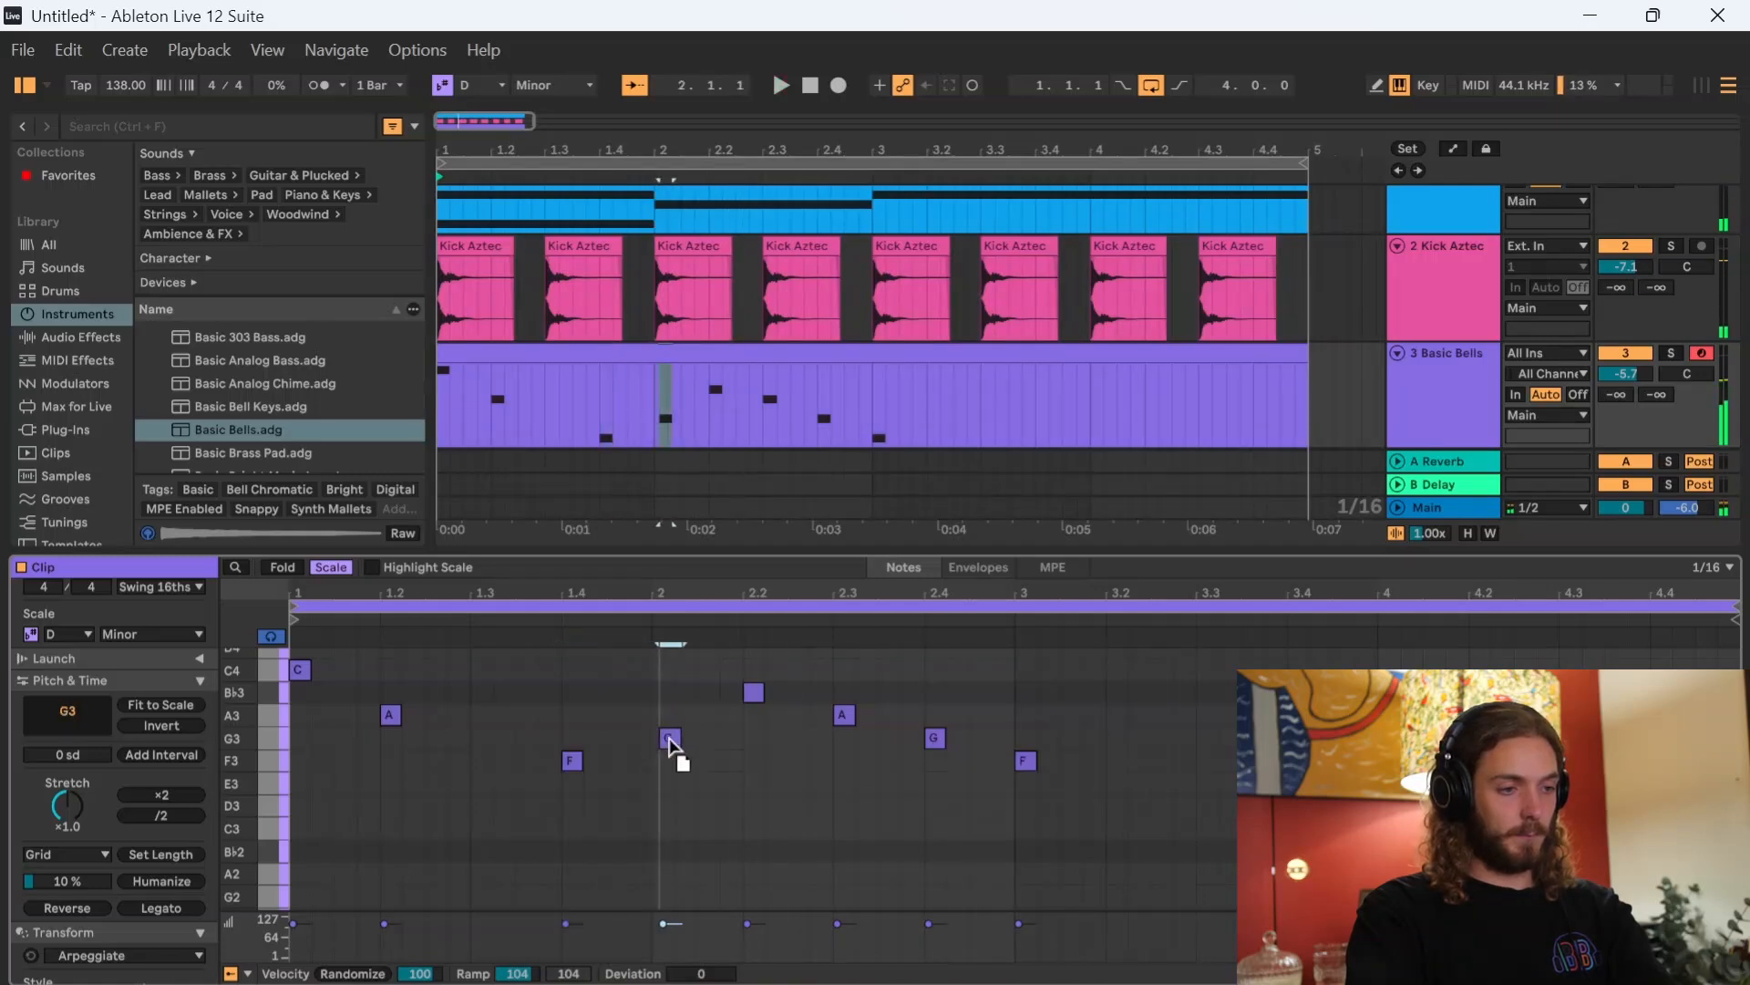
- Play the loop and set the Basic Bells Space control to 96
key("space")
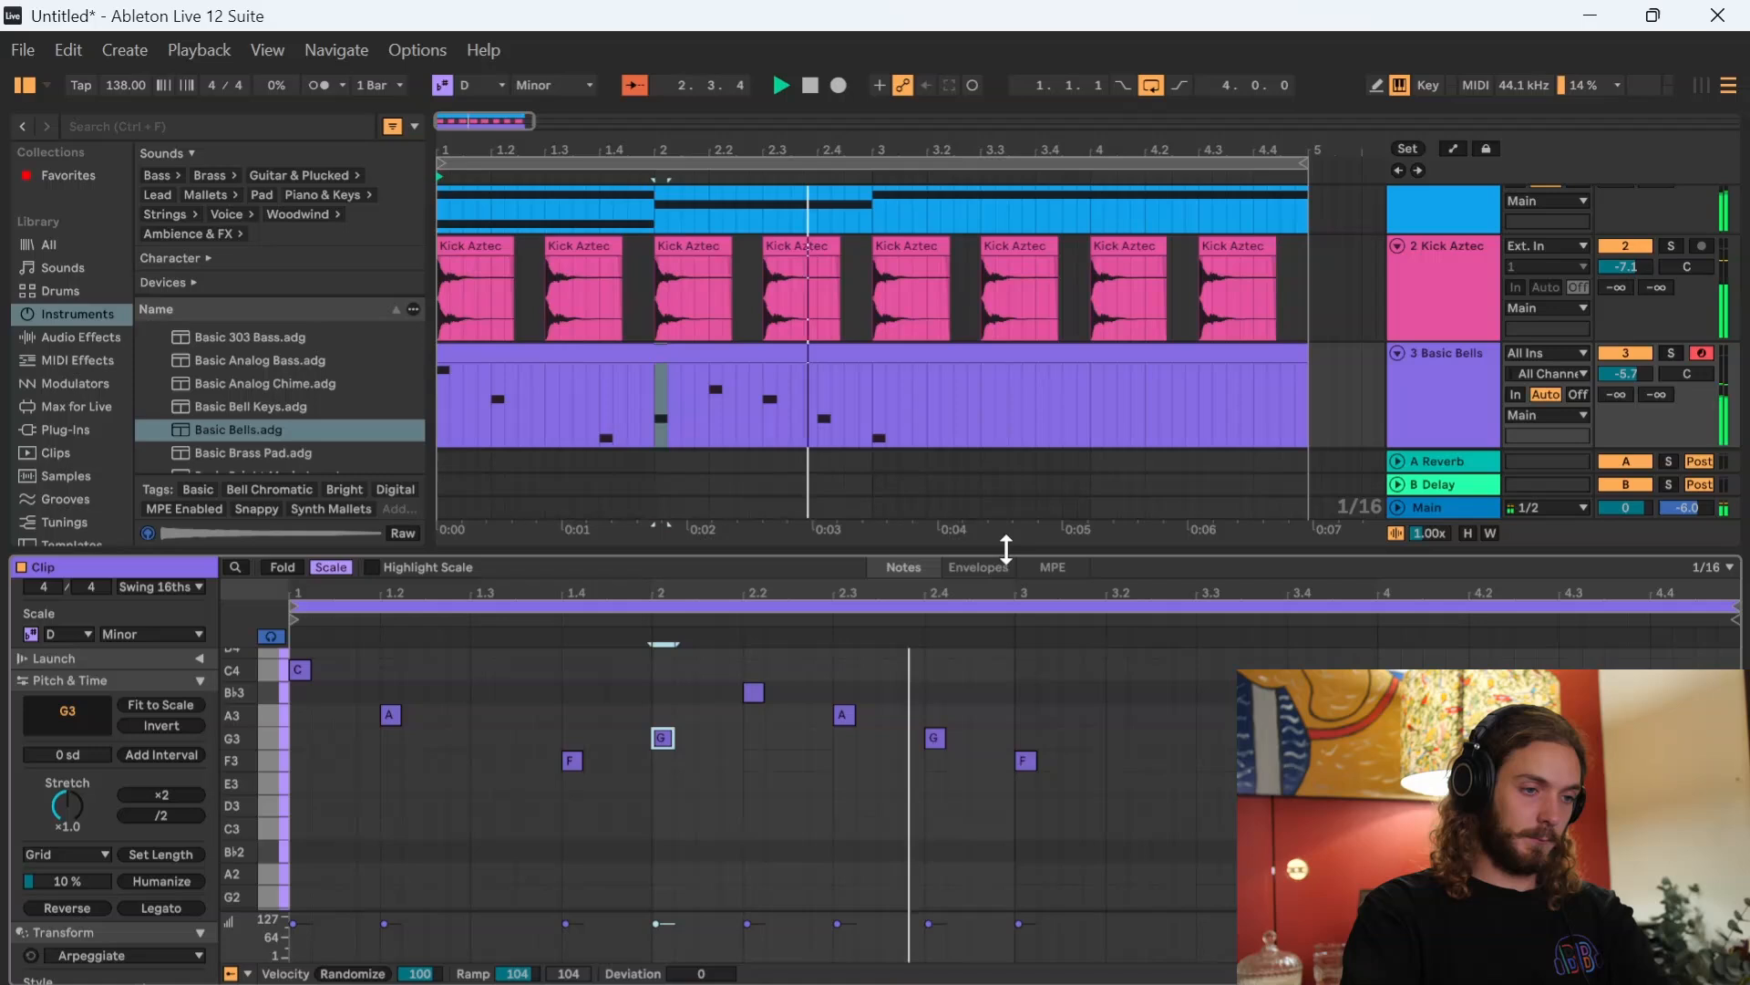
left_click(1449, 429)
left_click_drag(257, 841, 257, 770)
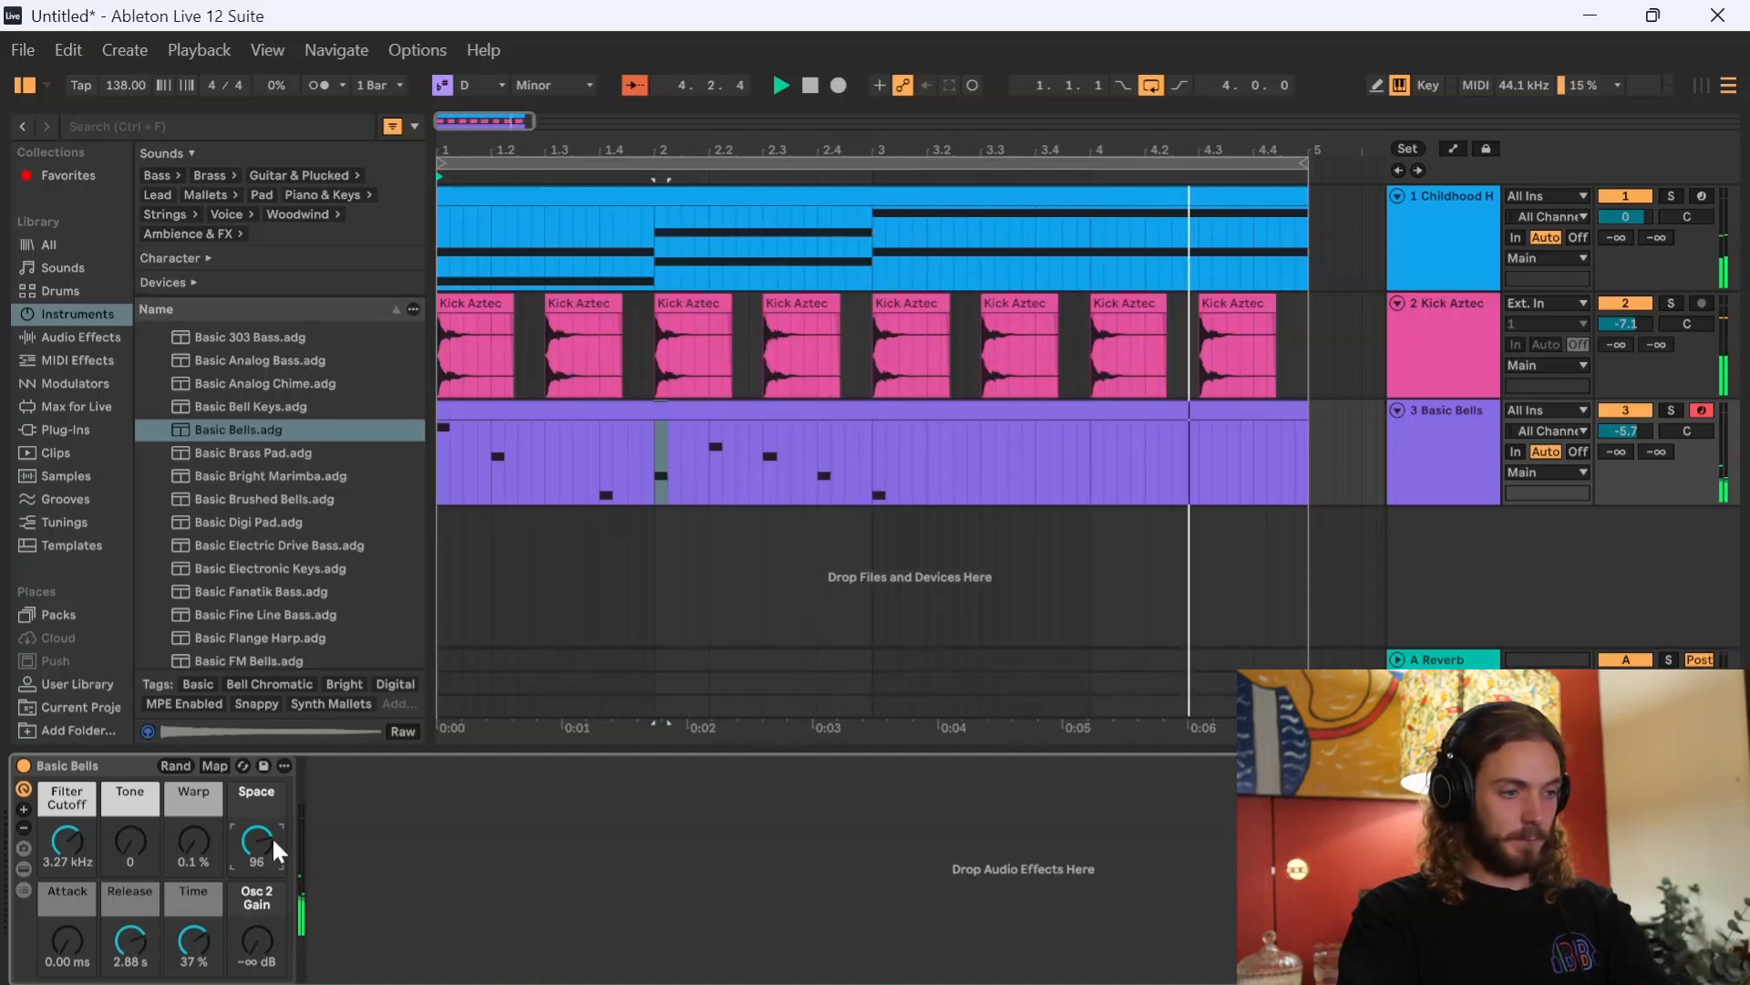
- Delete the bell notes from 1.4 onward, and add G3 at bars 3 and 4 with A3 at 3.2 and 4.2
double_click(688, 407)
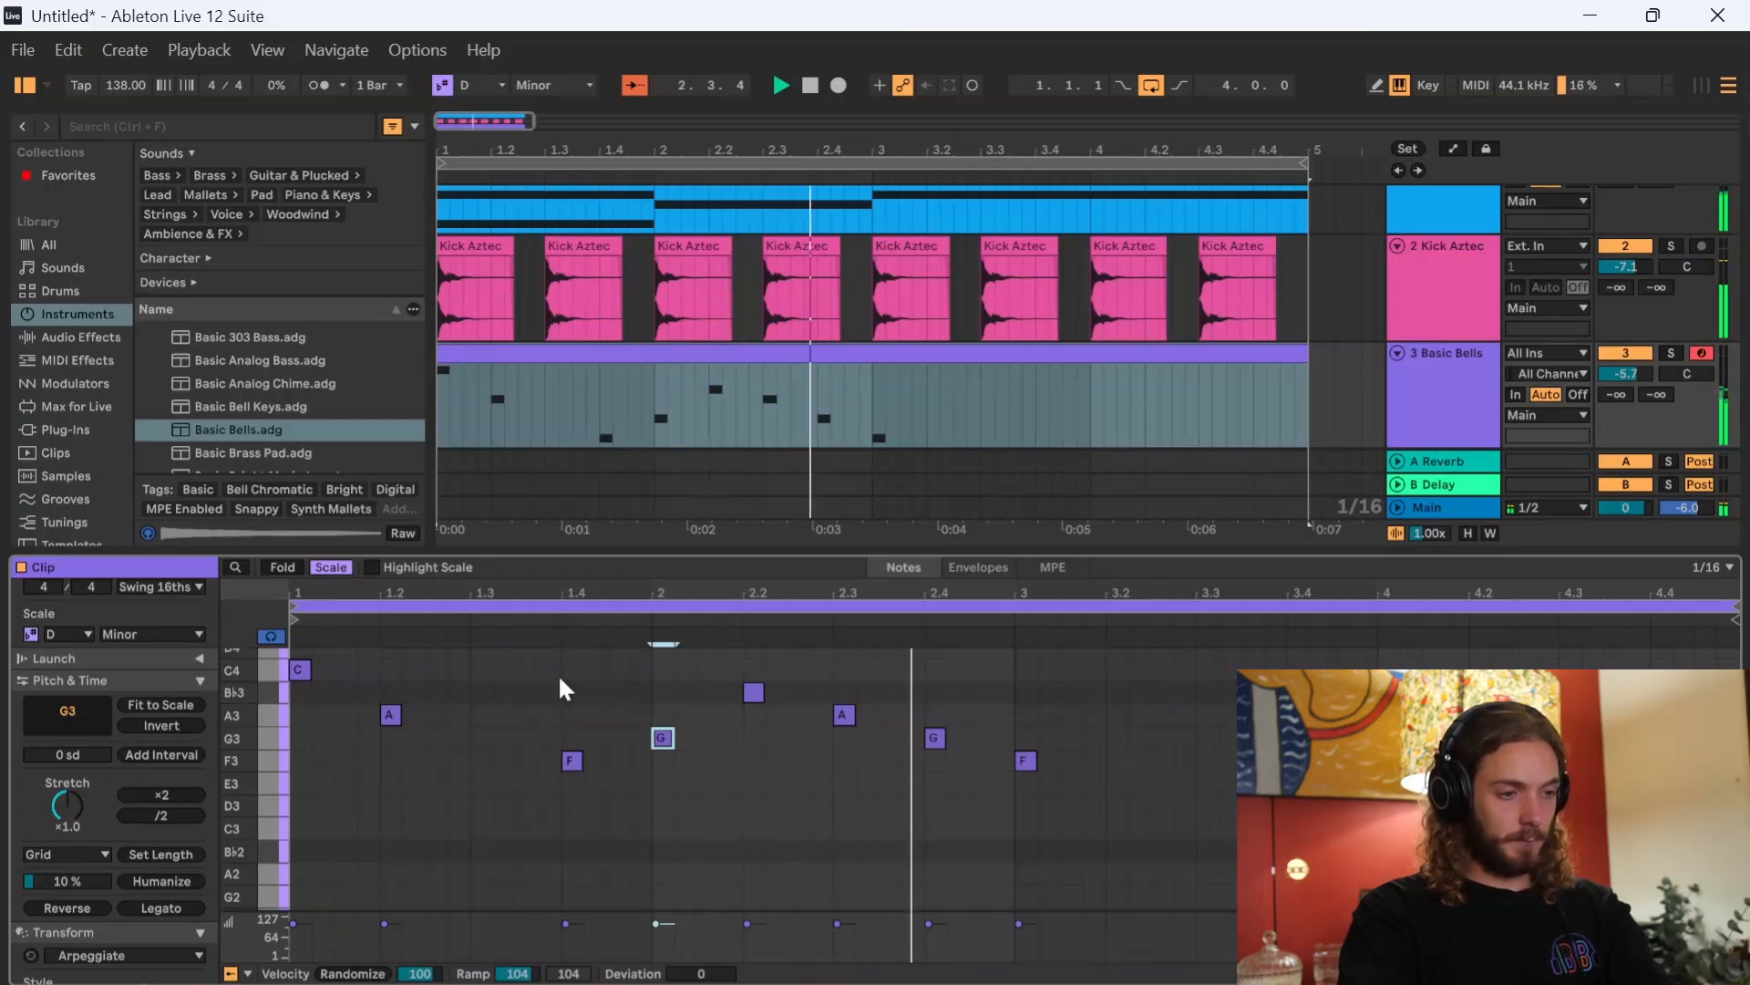
left_click(533, 668)
left_click_drag(558, 695, 1059, 857)
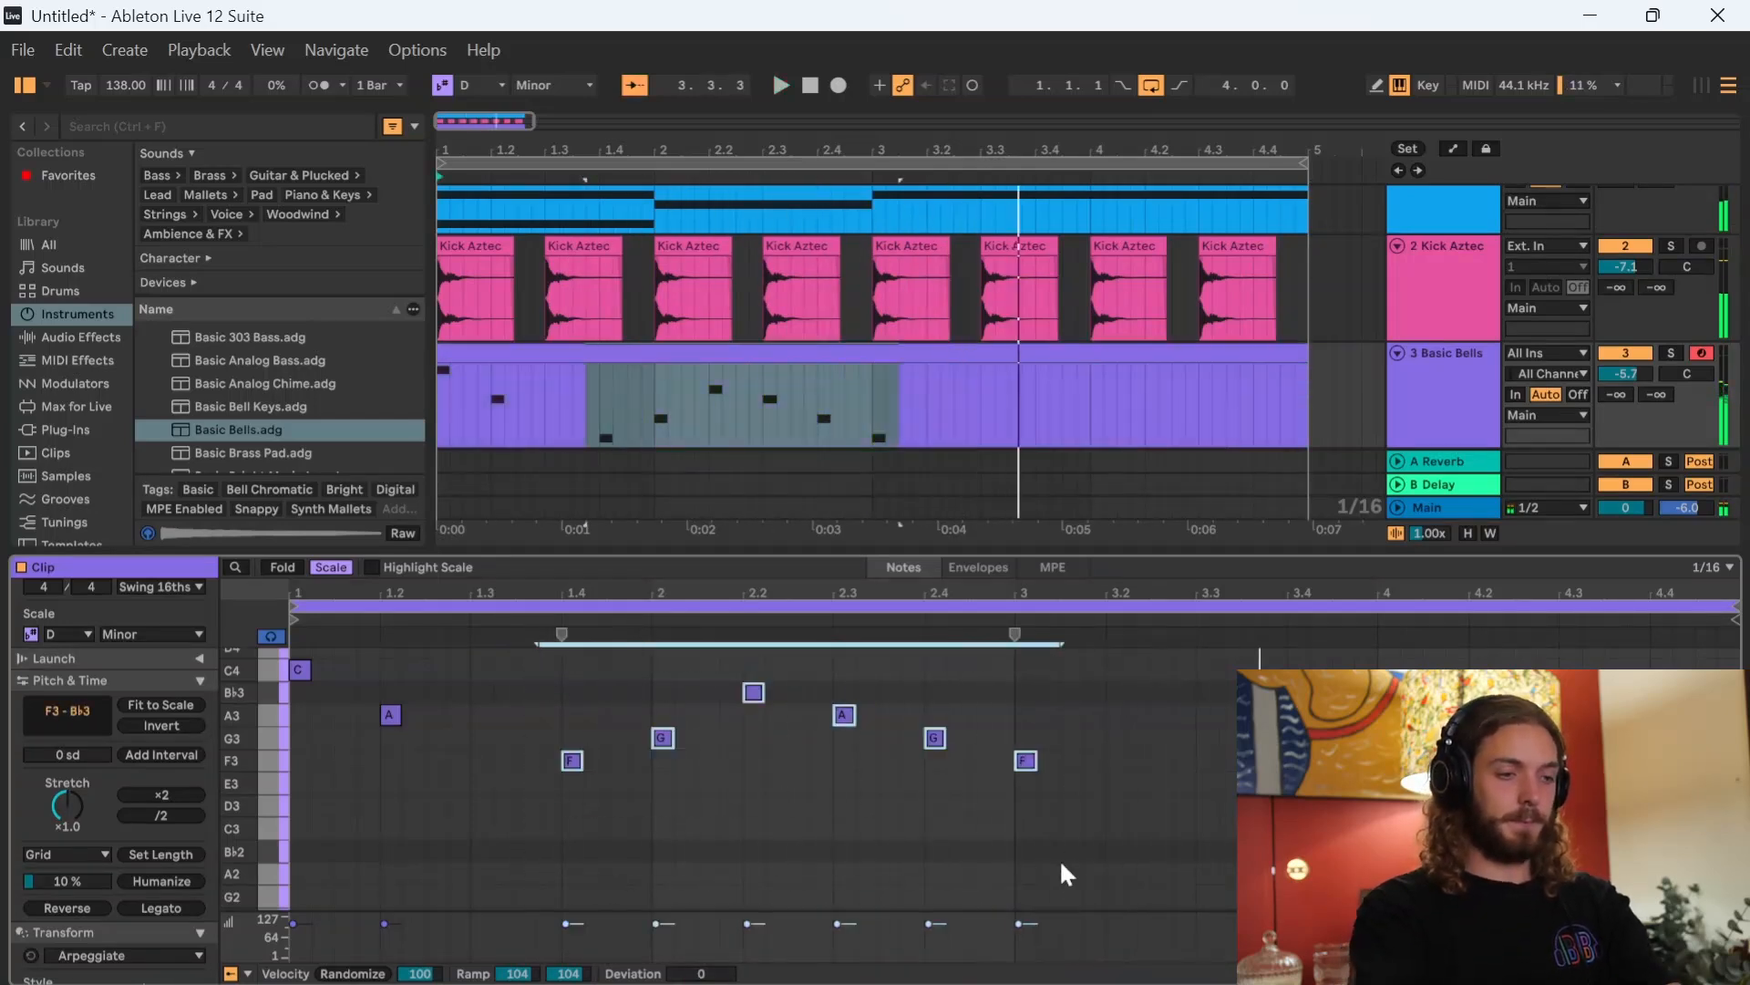
key("Delete")
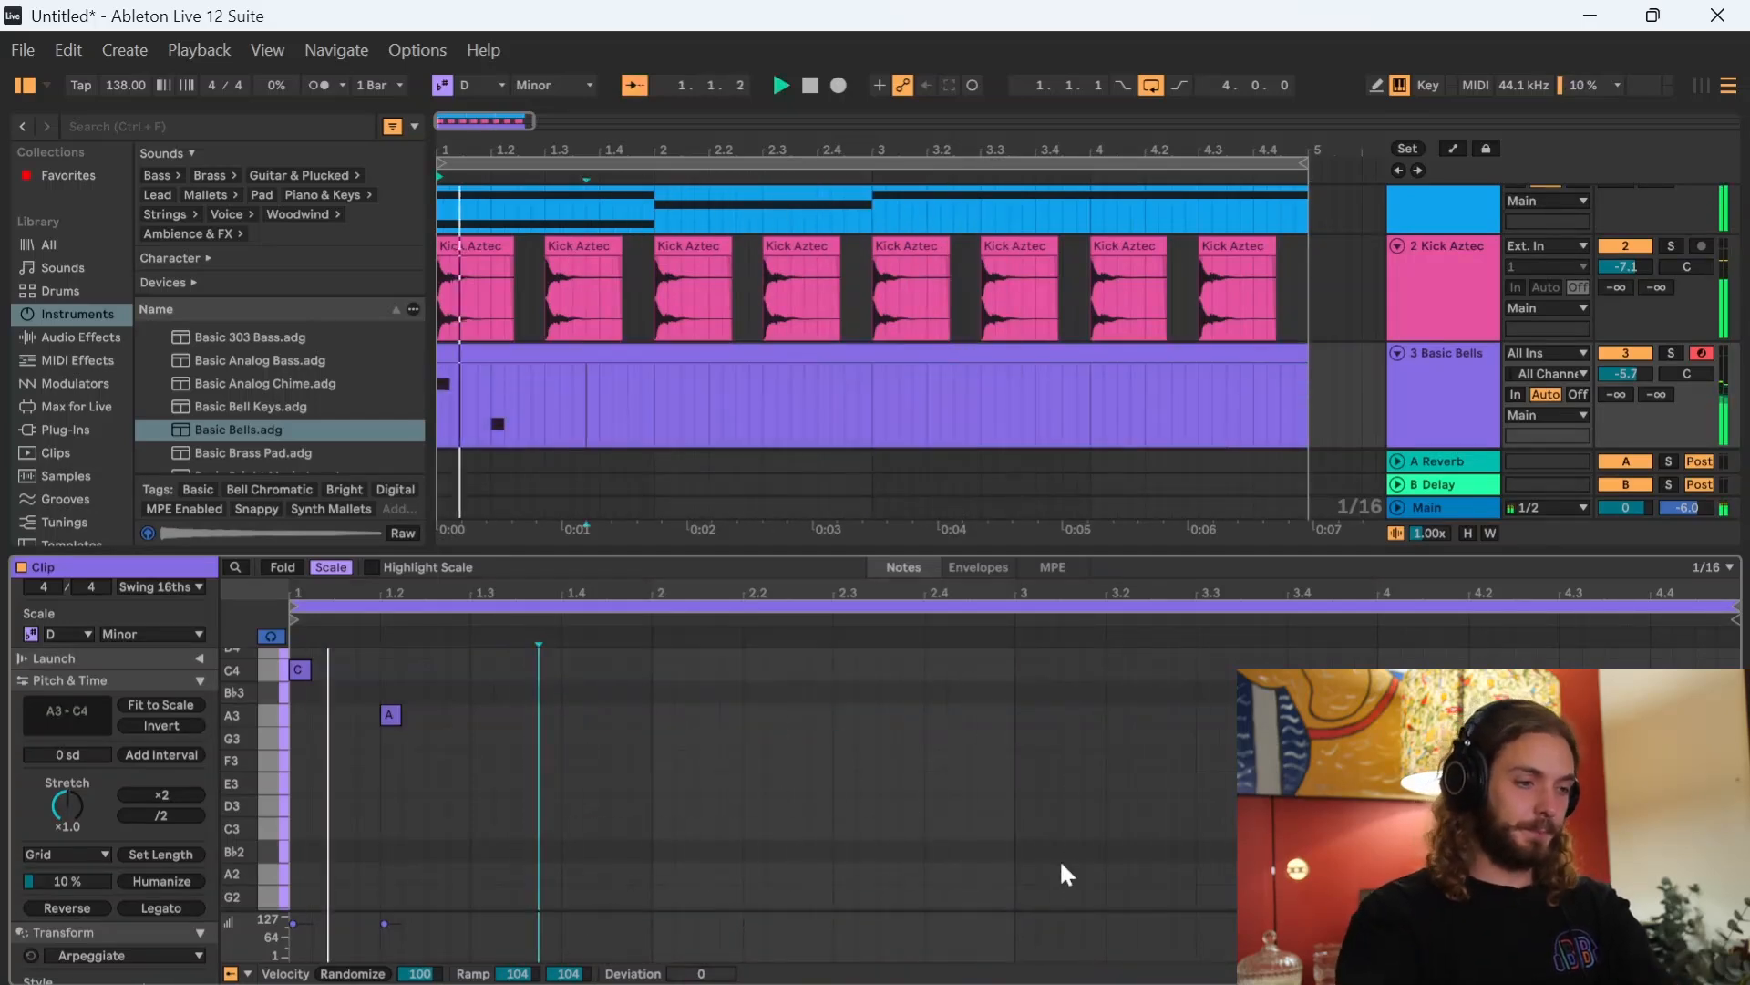
key("space")
double_click(1021, 736)
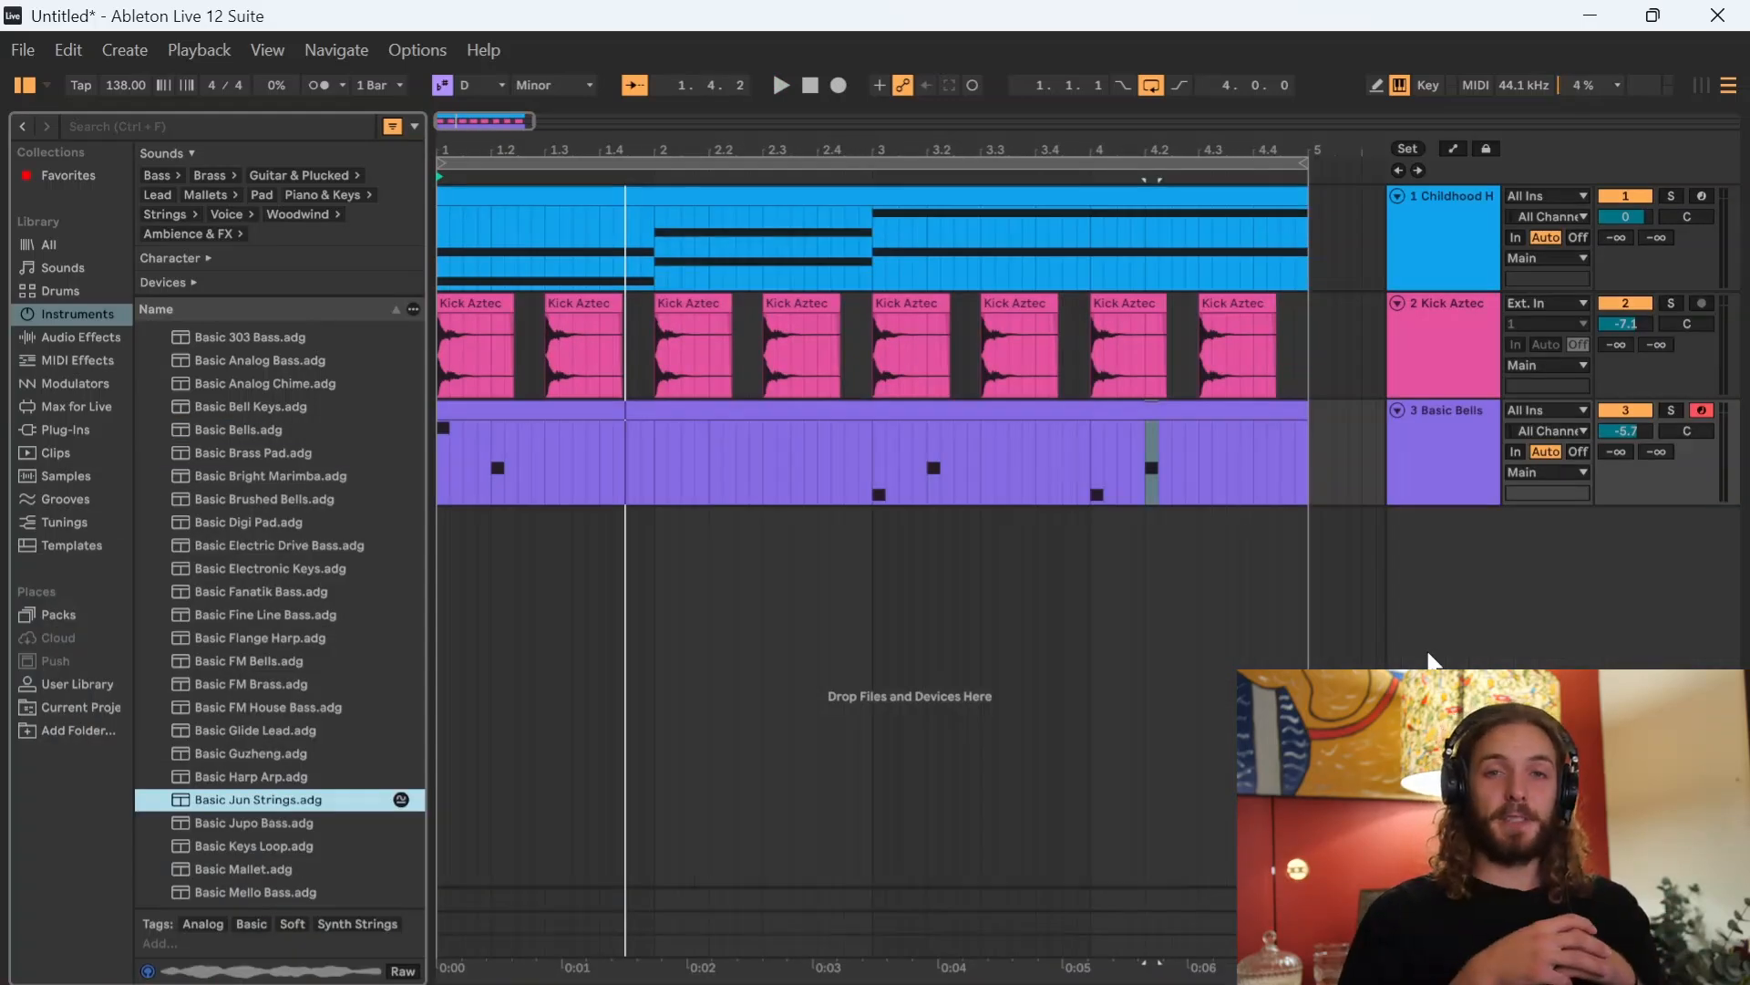
- Copy the piano chord clip to a new Basic Jun Strings track and set that track's volume to -5.4 dB
left_click_drag(887, 195, 847, 548)
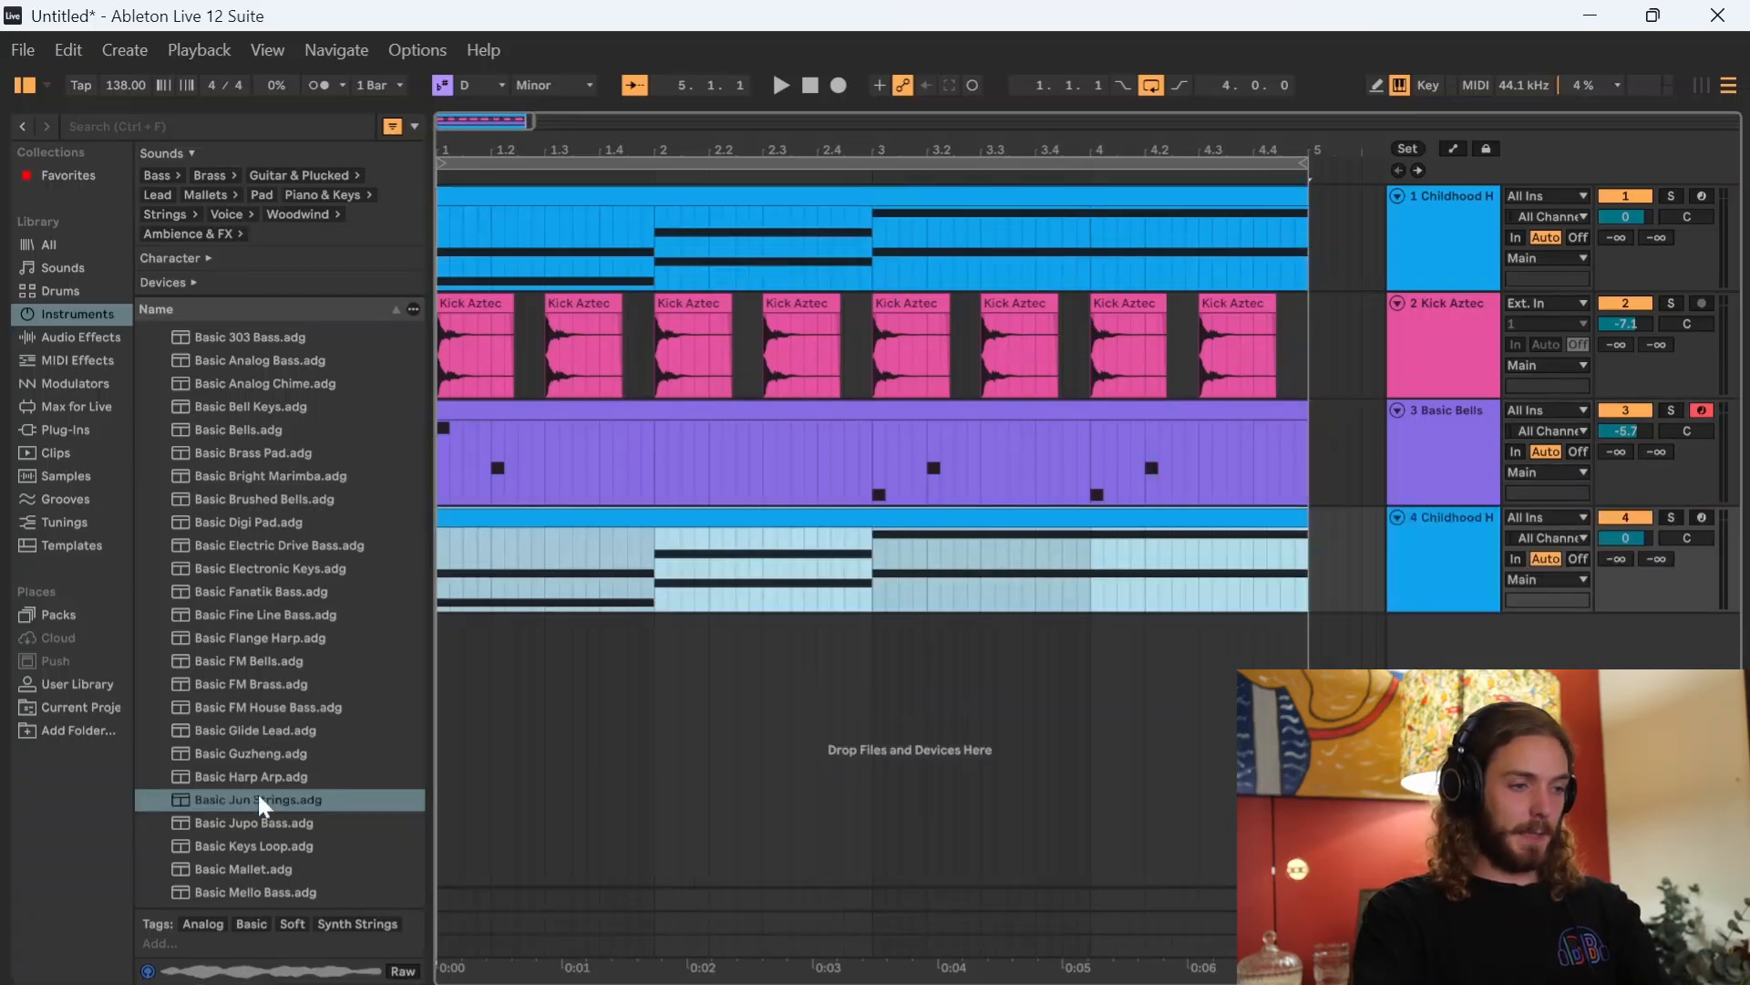
left_click_drag(260, 801, 525, 648)
left_click_drag(644, 552, 639, 547)
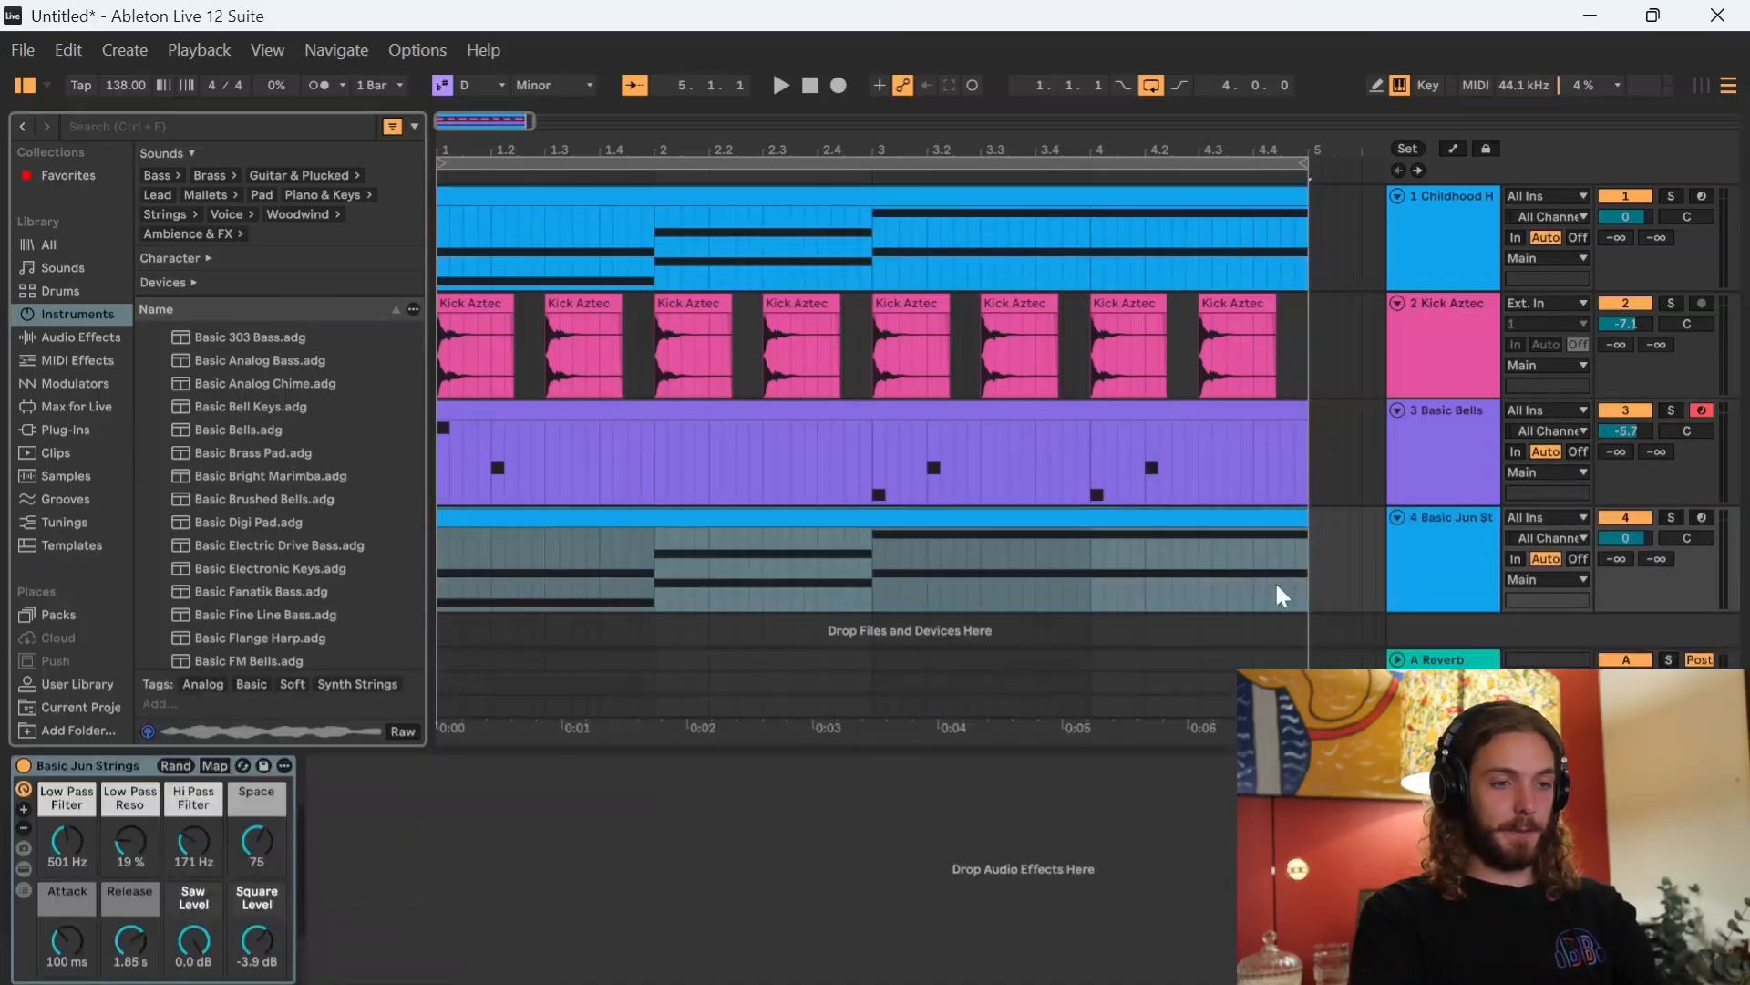
key("space")
left_click_drag(1639, 536, 1638, 566)
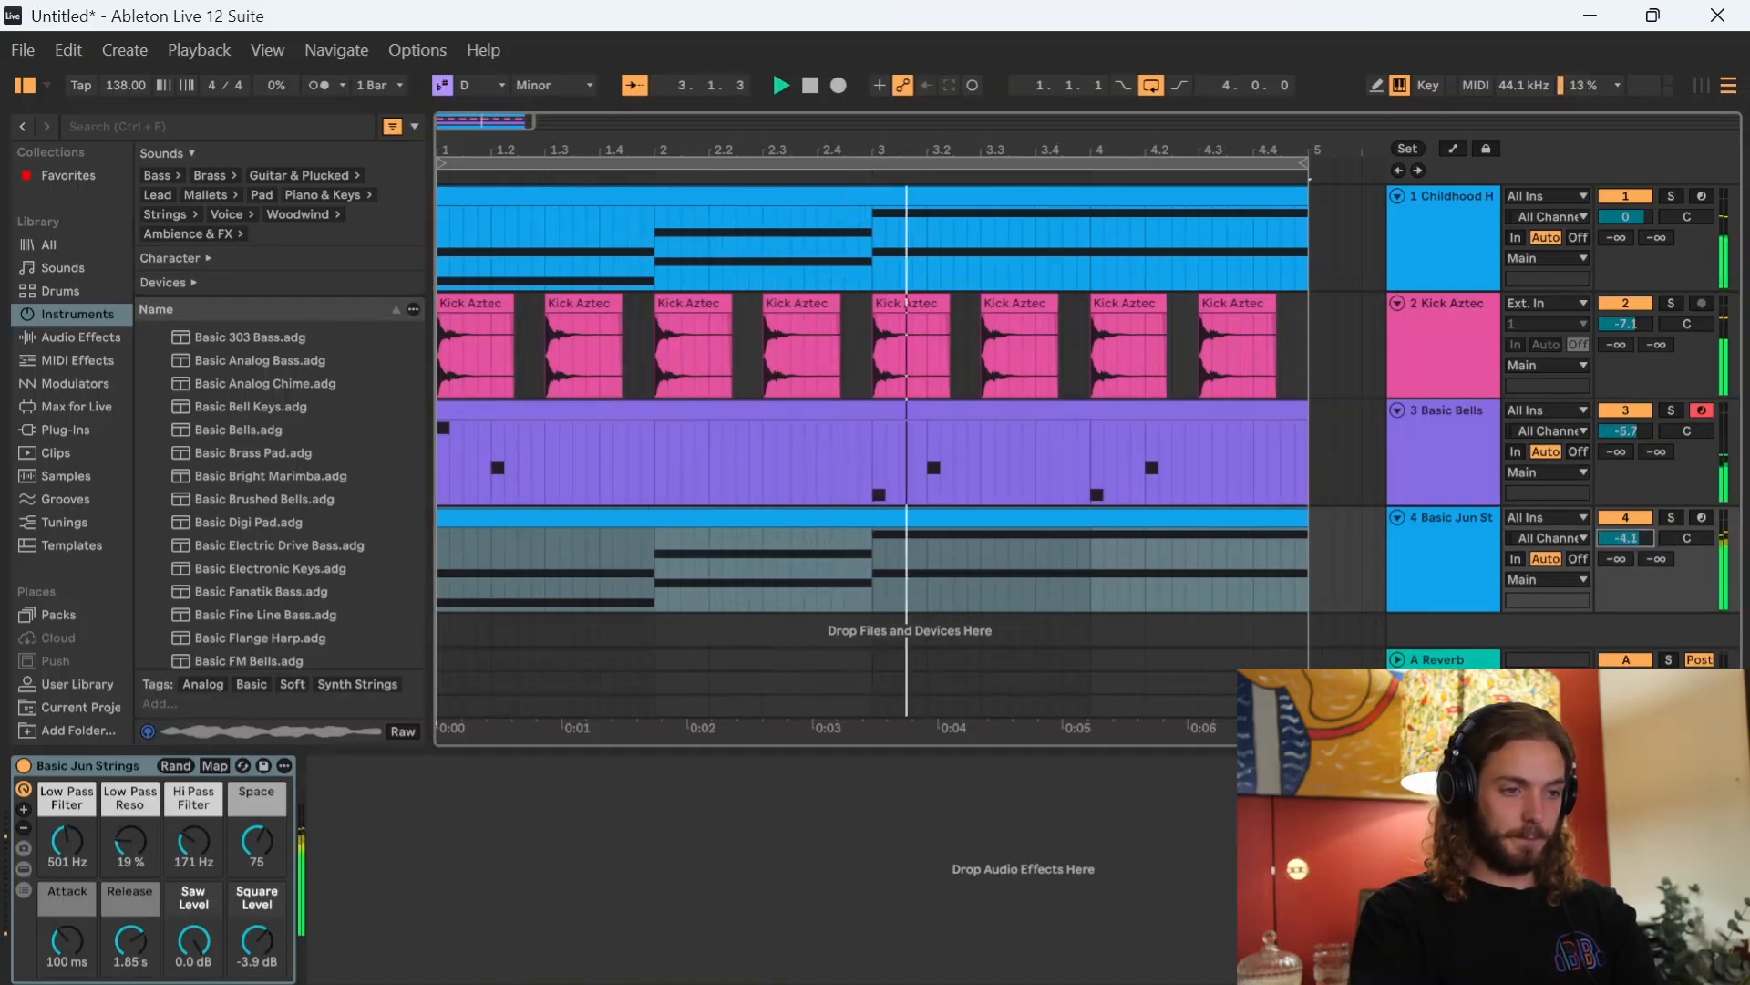
- Copy the bell melody clip to a new Basic FM Brass track and set that track's volume to -6.2 dB
scroll(303, 528, "down", 3)
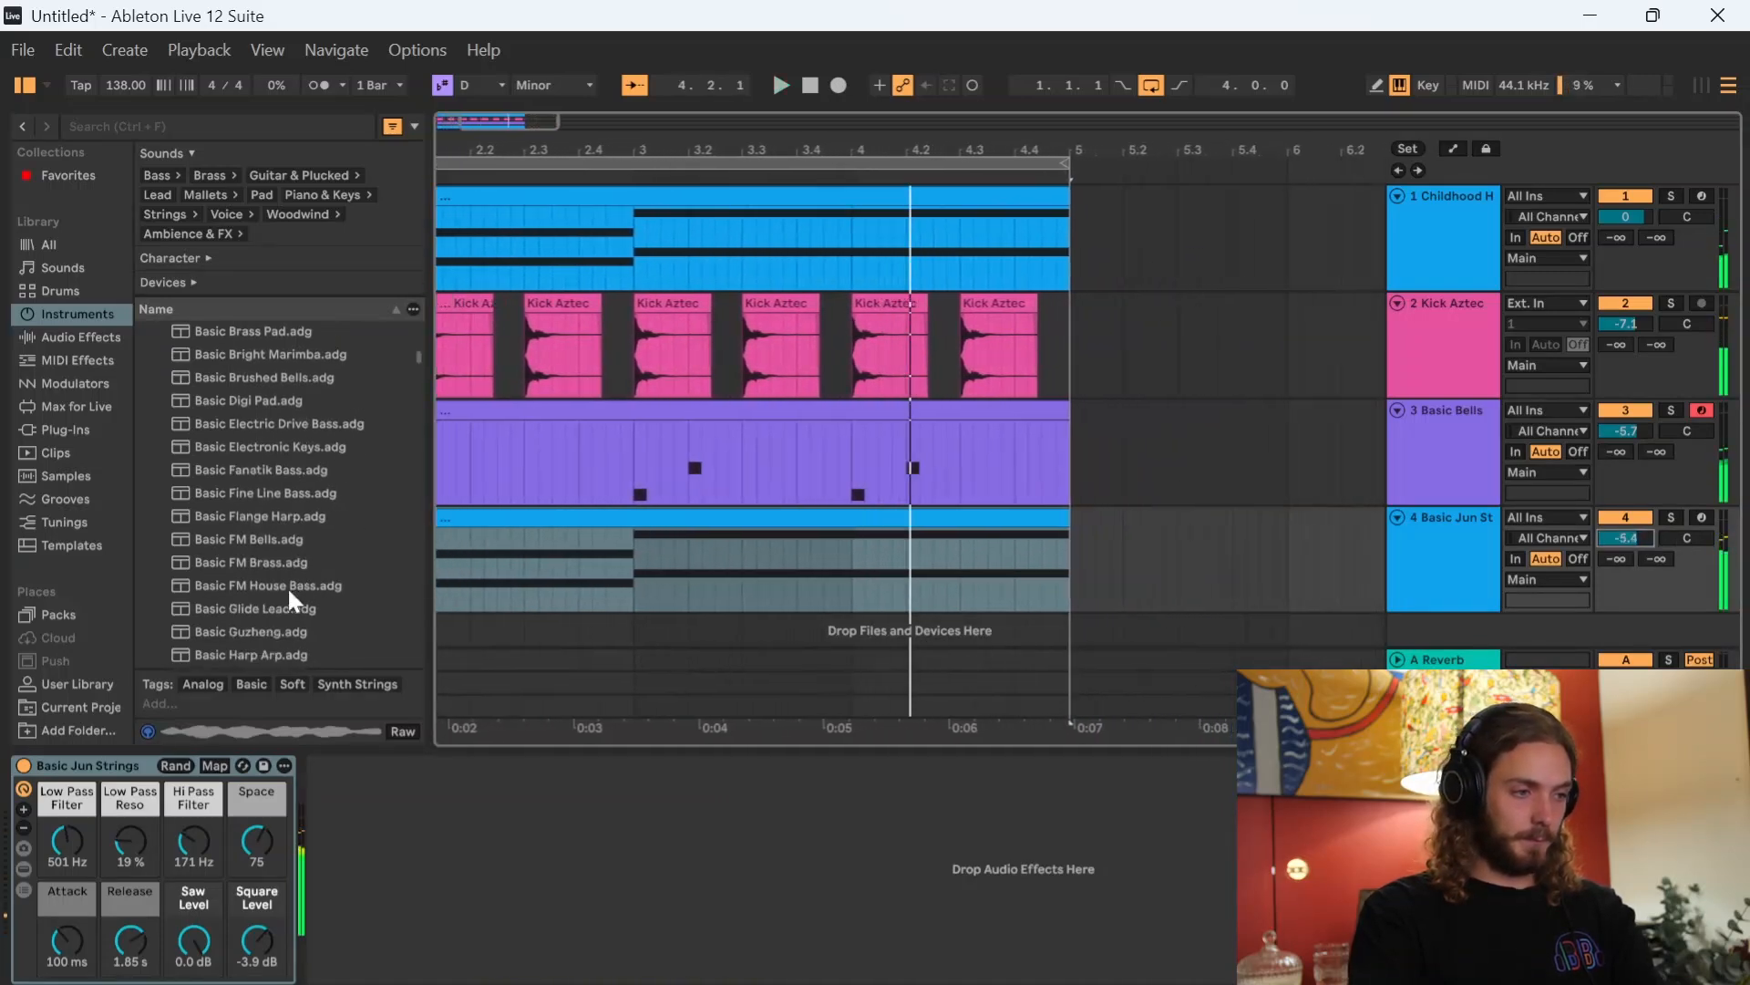
left_click(288, 565)
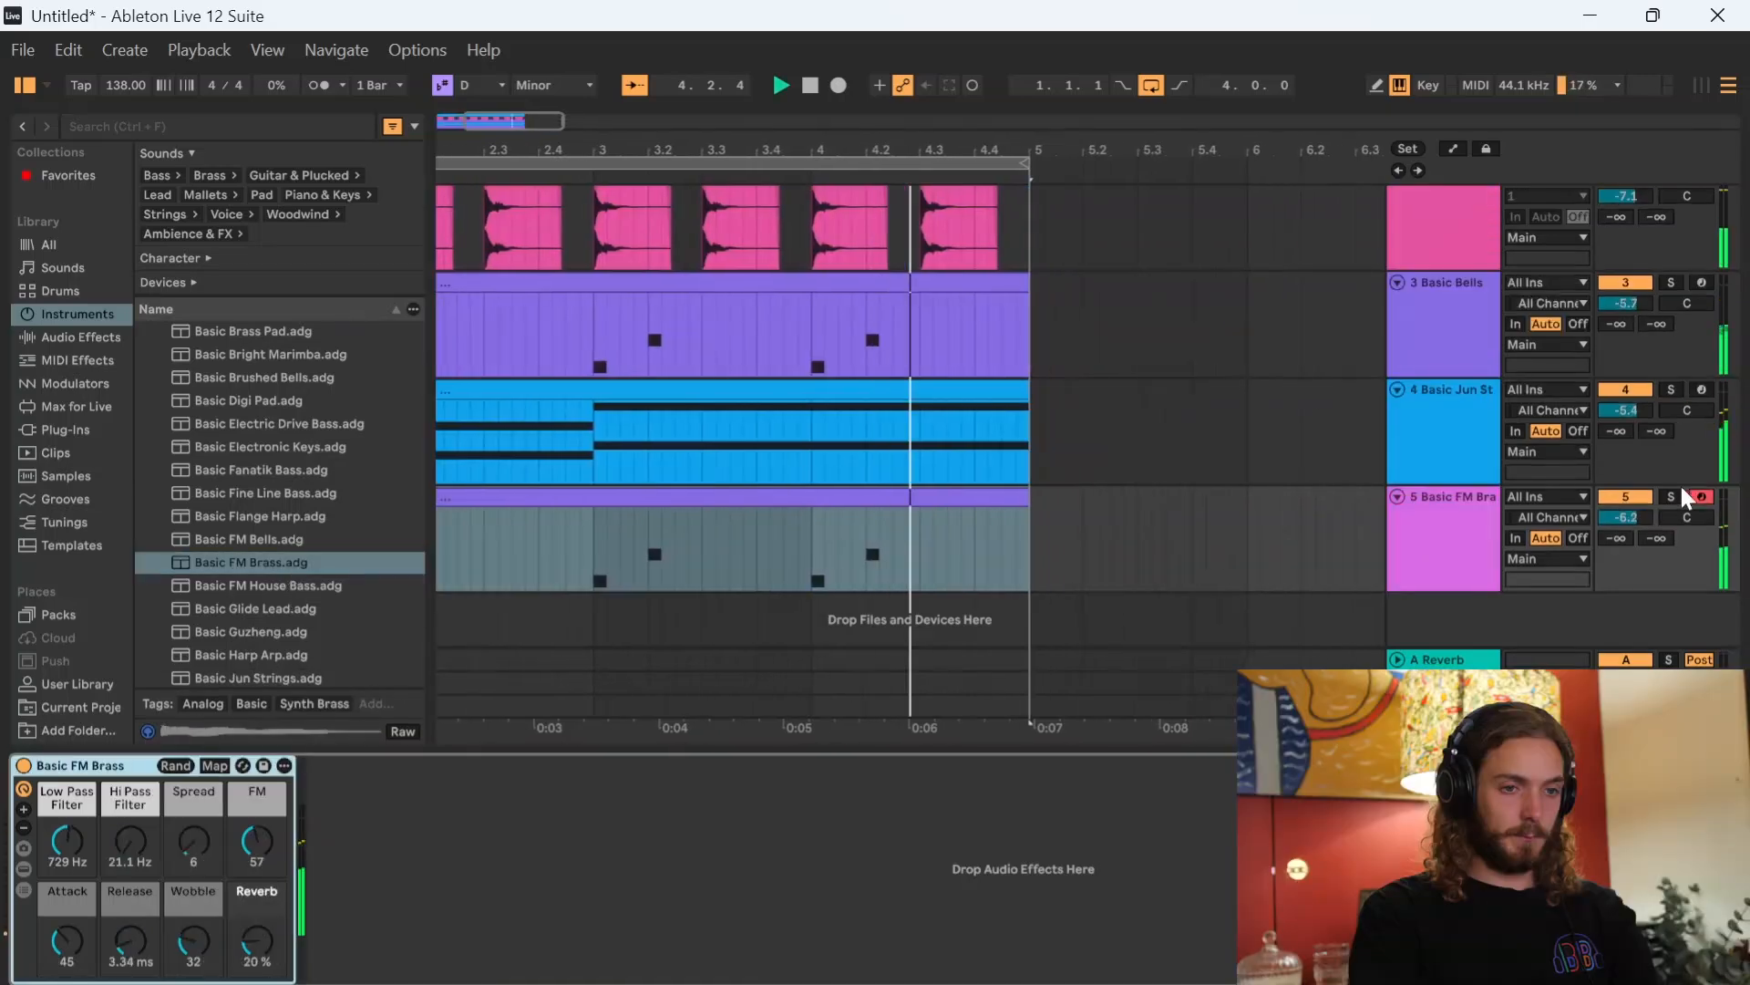
left_click(1482, 538)
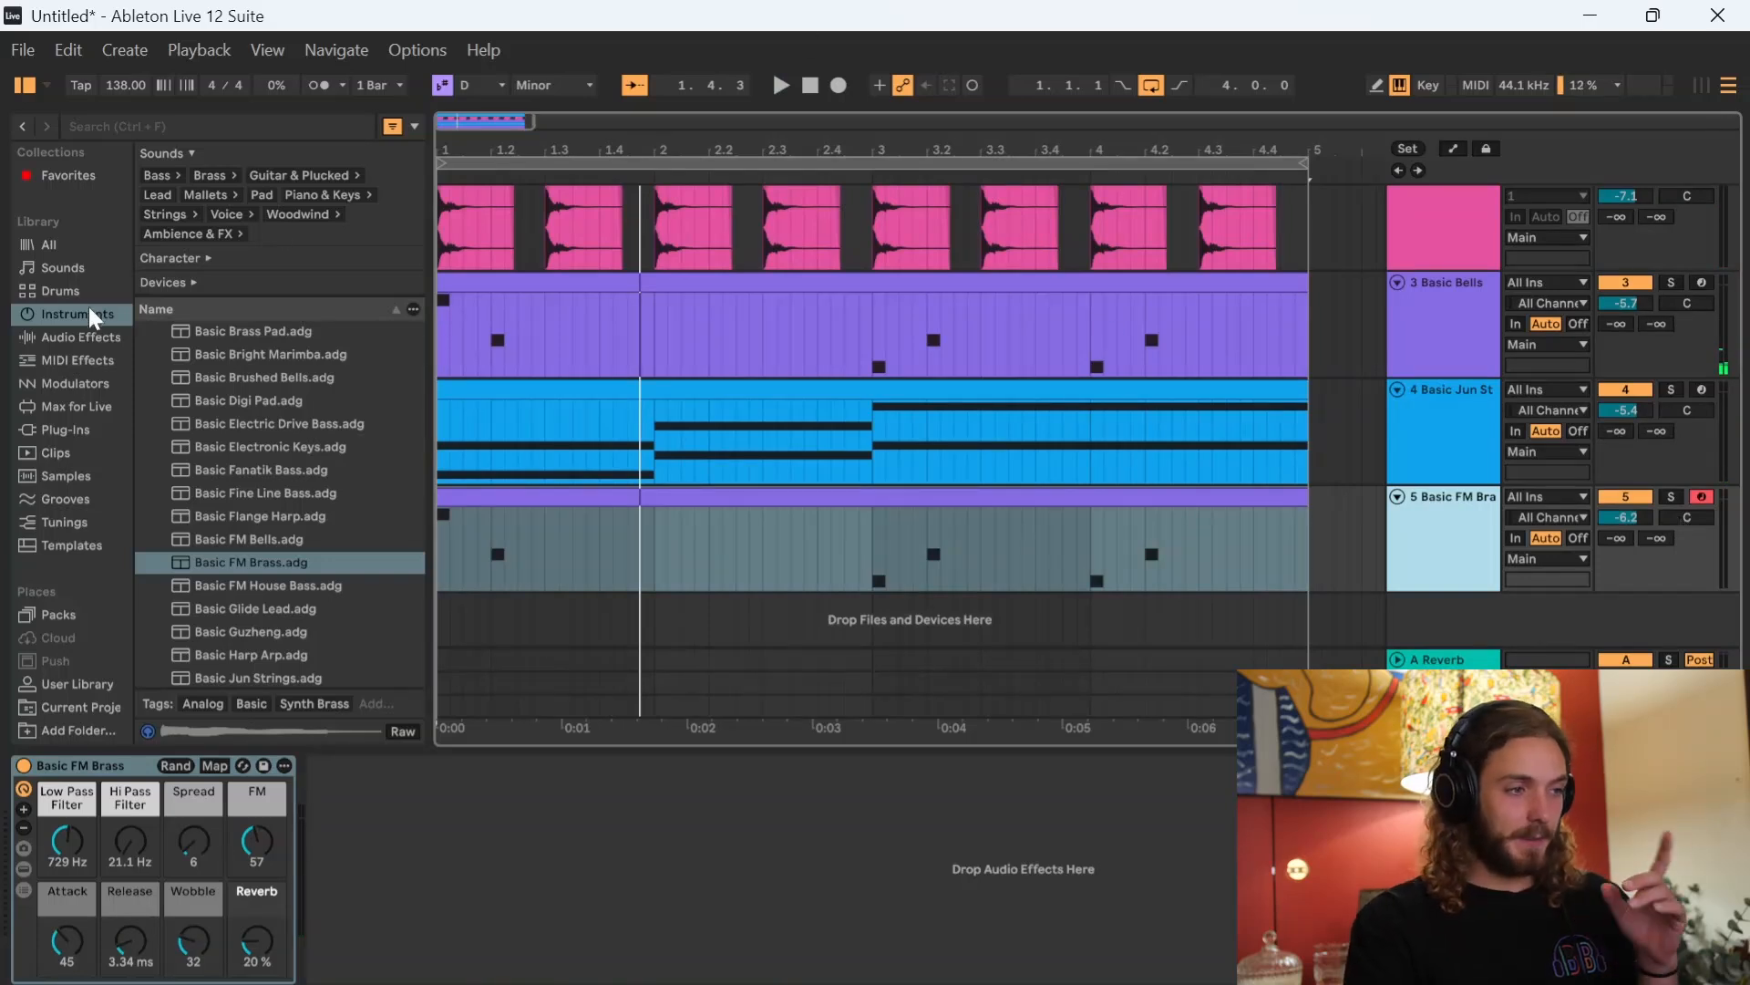
- Find the Reverb audio effect and add it to the Basic FM Brass track
left_click(73, 337)
scroll(235, 602, "down", 3)
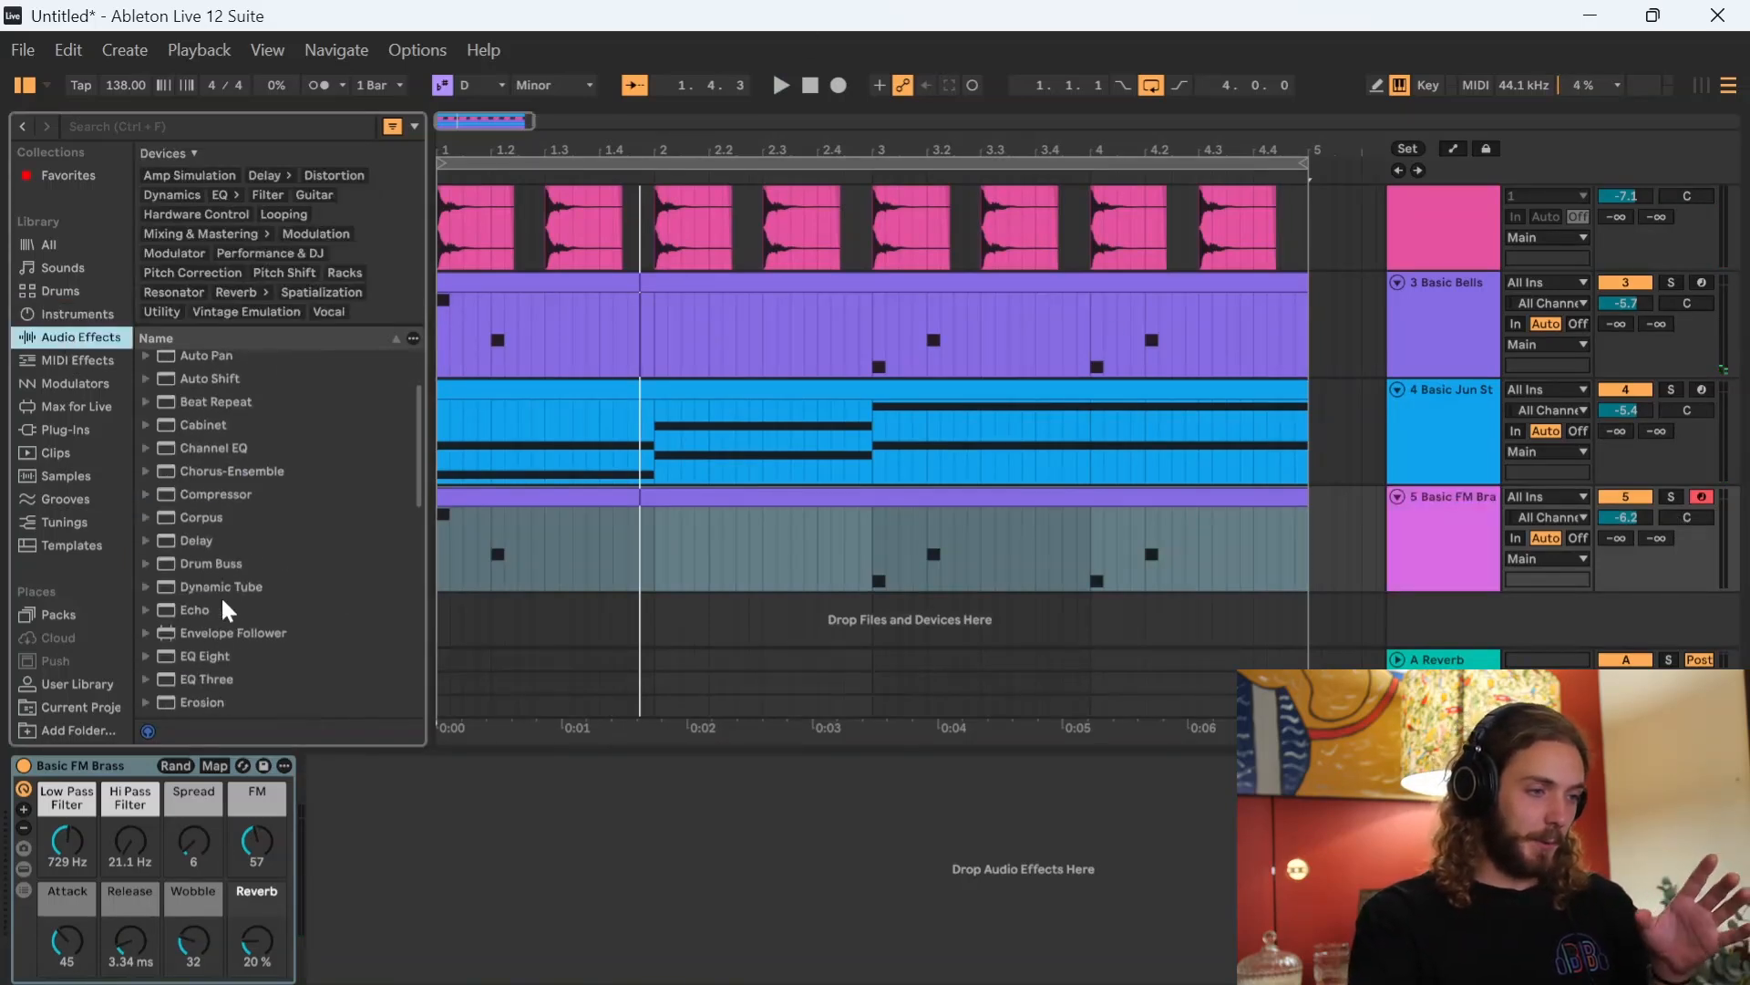
scroll(228, 638, "down", 8)
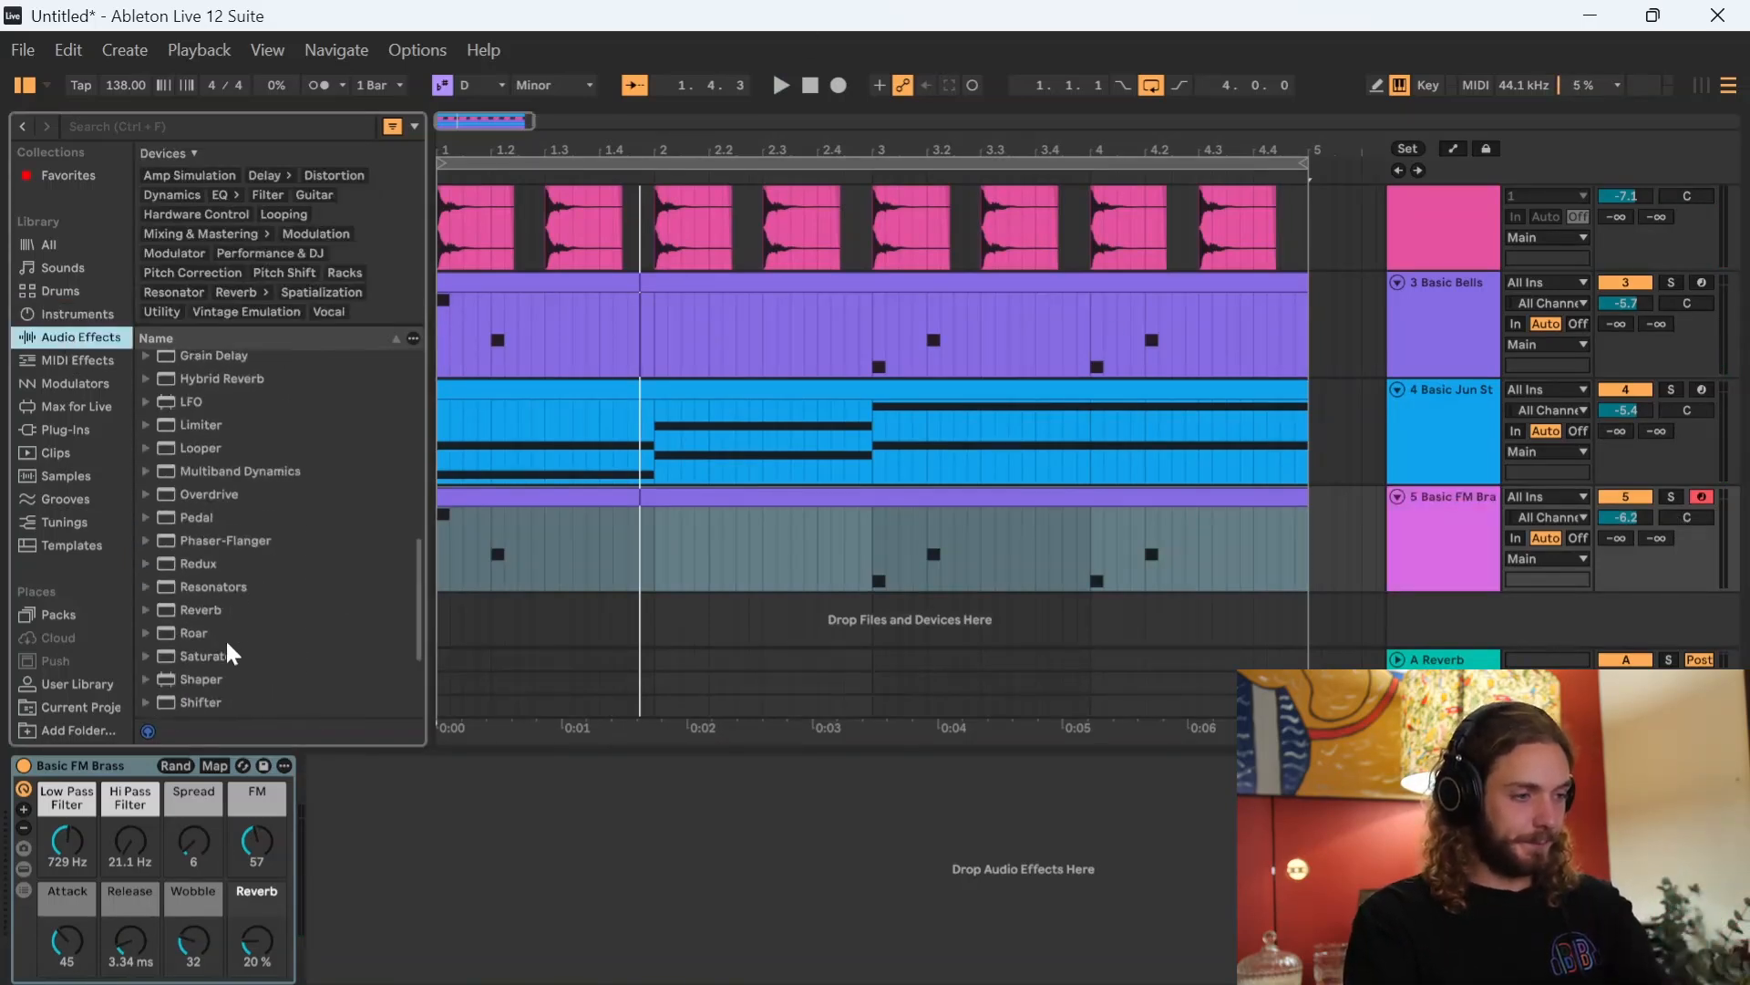
left_click_drag(228, 610, 230, 605)
left_click_drag(771, 558, 771, 559)
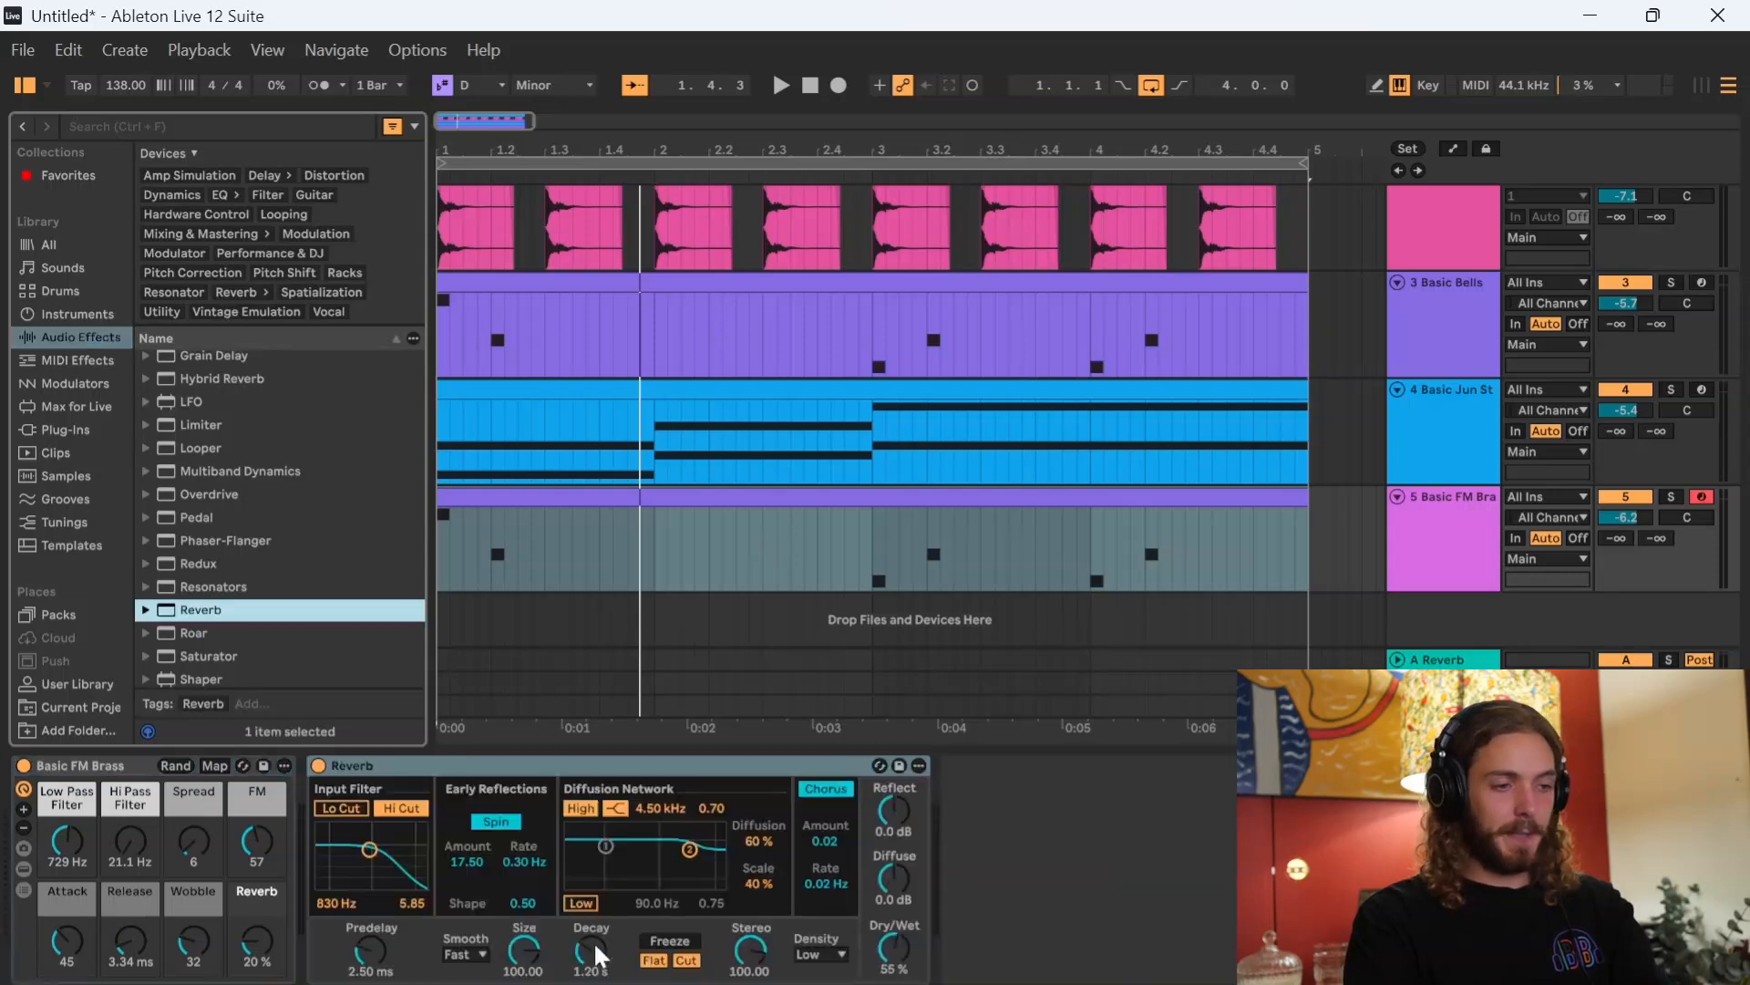
- Set the brass reverb's decay to 5.45 s, its diffusion high filter to 4.40 kHz and its input filter to 1.14 kHz
left_click_drag(598, 955, 599, 934)
key("space")
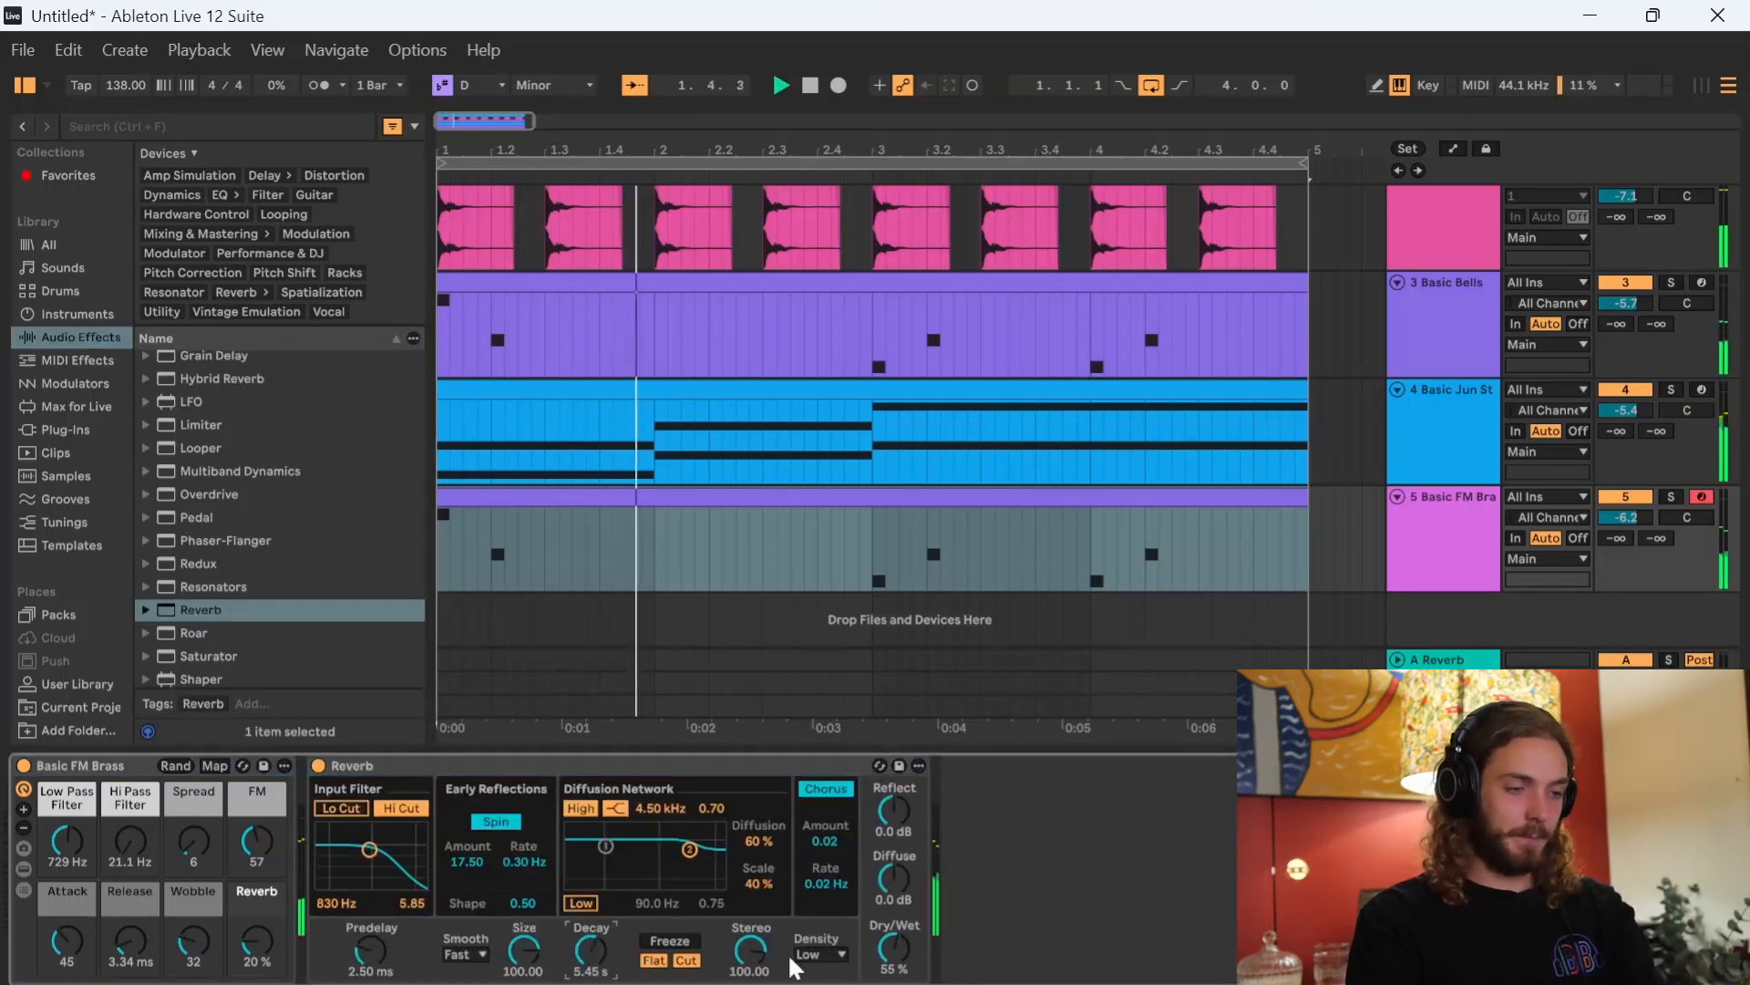
mouse_move(691, 851)
left_mouse_down()
mouse_move(684, 870)
mouse_move(641, 870)
mouse_move(690, 845)
left_mouse_up()
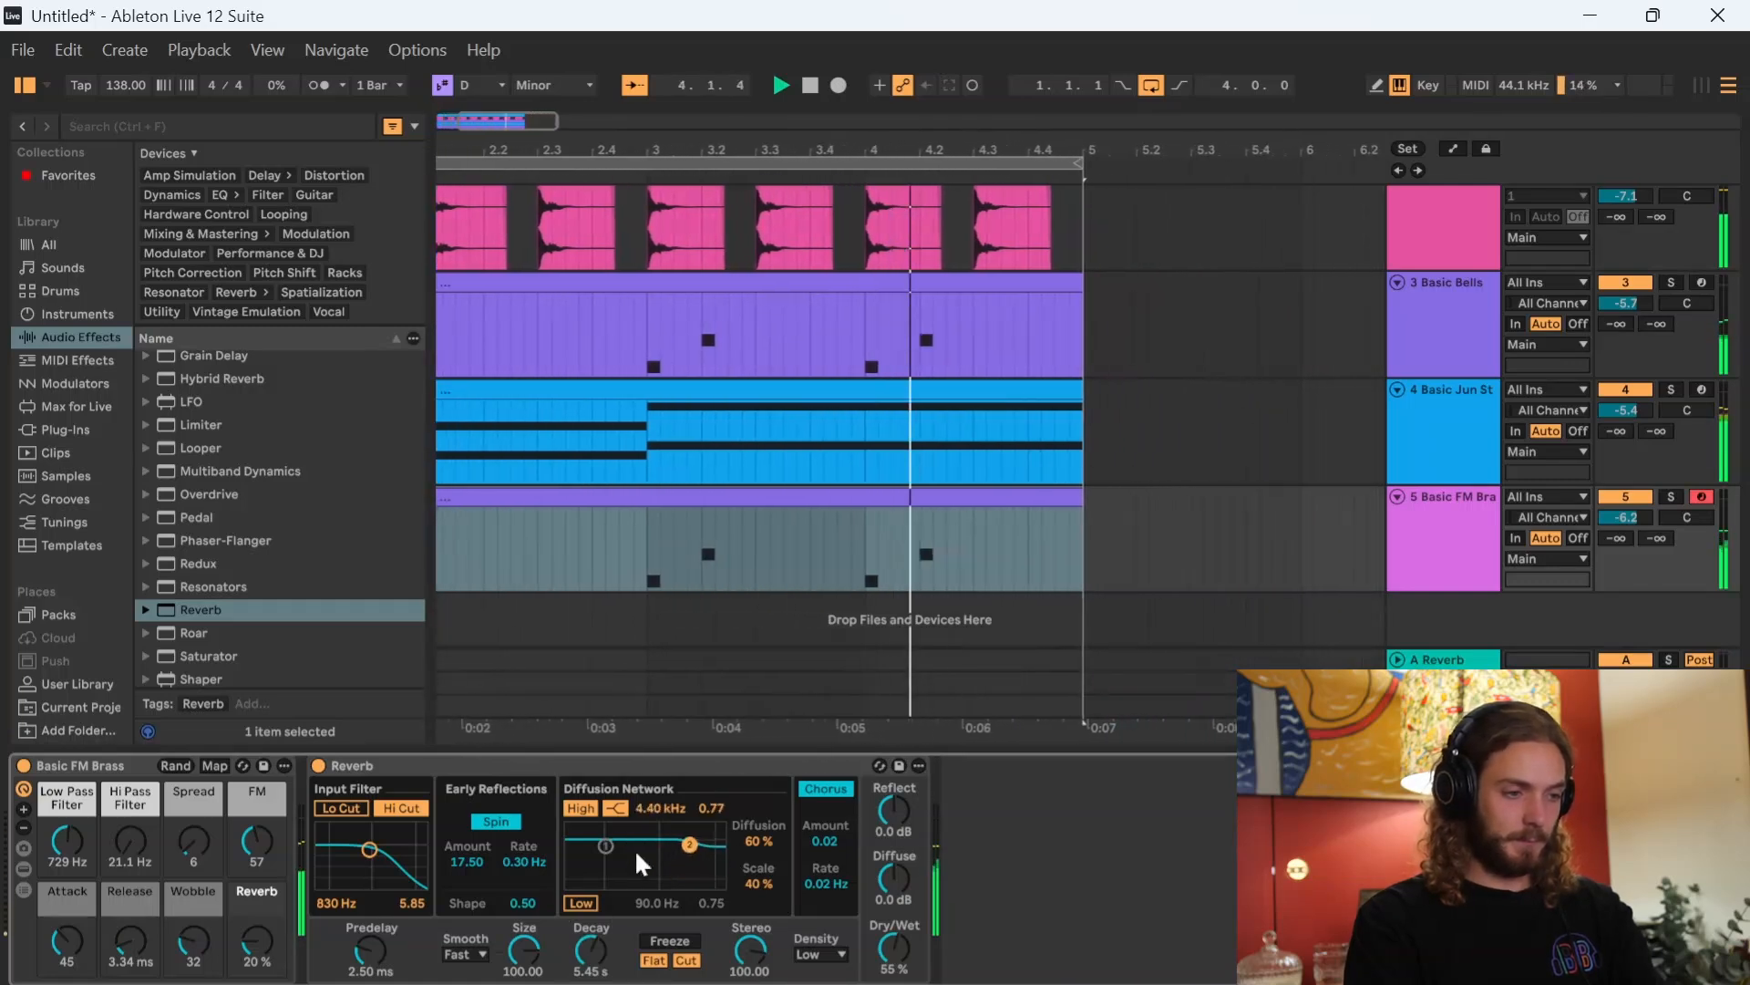
left_click_drag(369, 850, 343, 850)
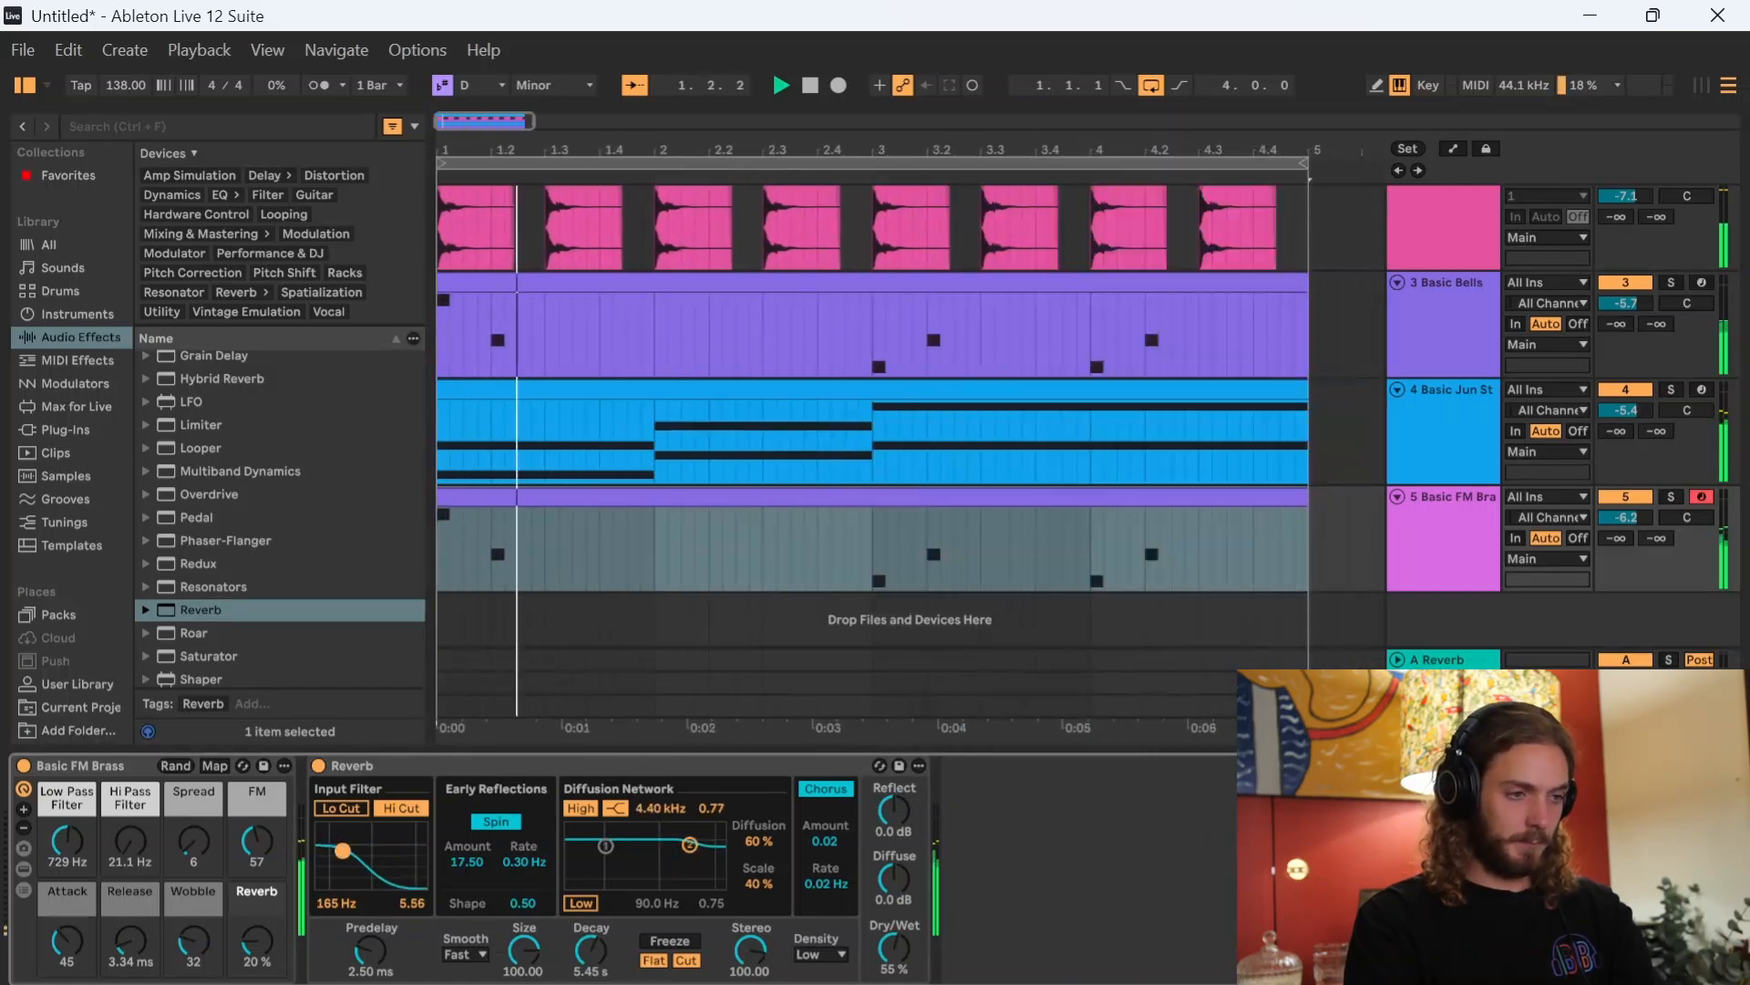
left_click_drag(343, 851, 374, 851)
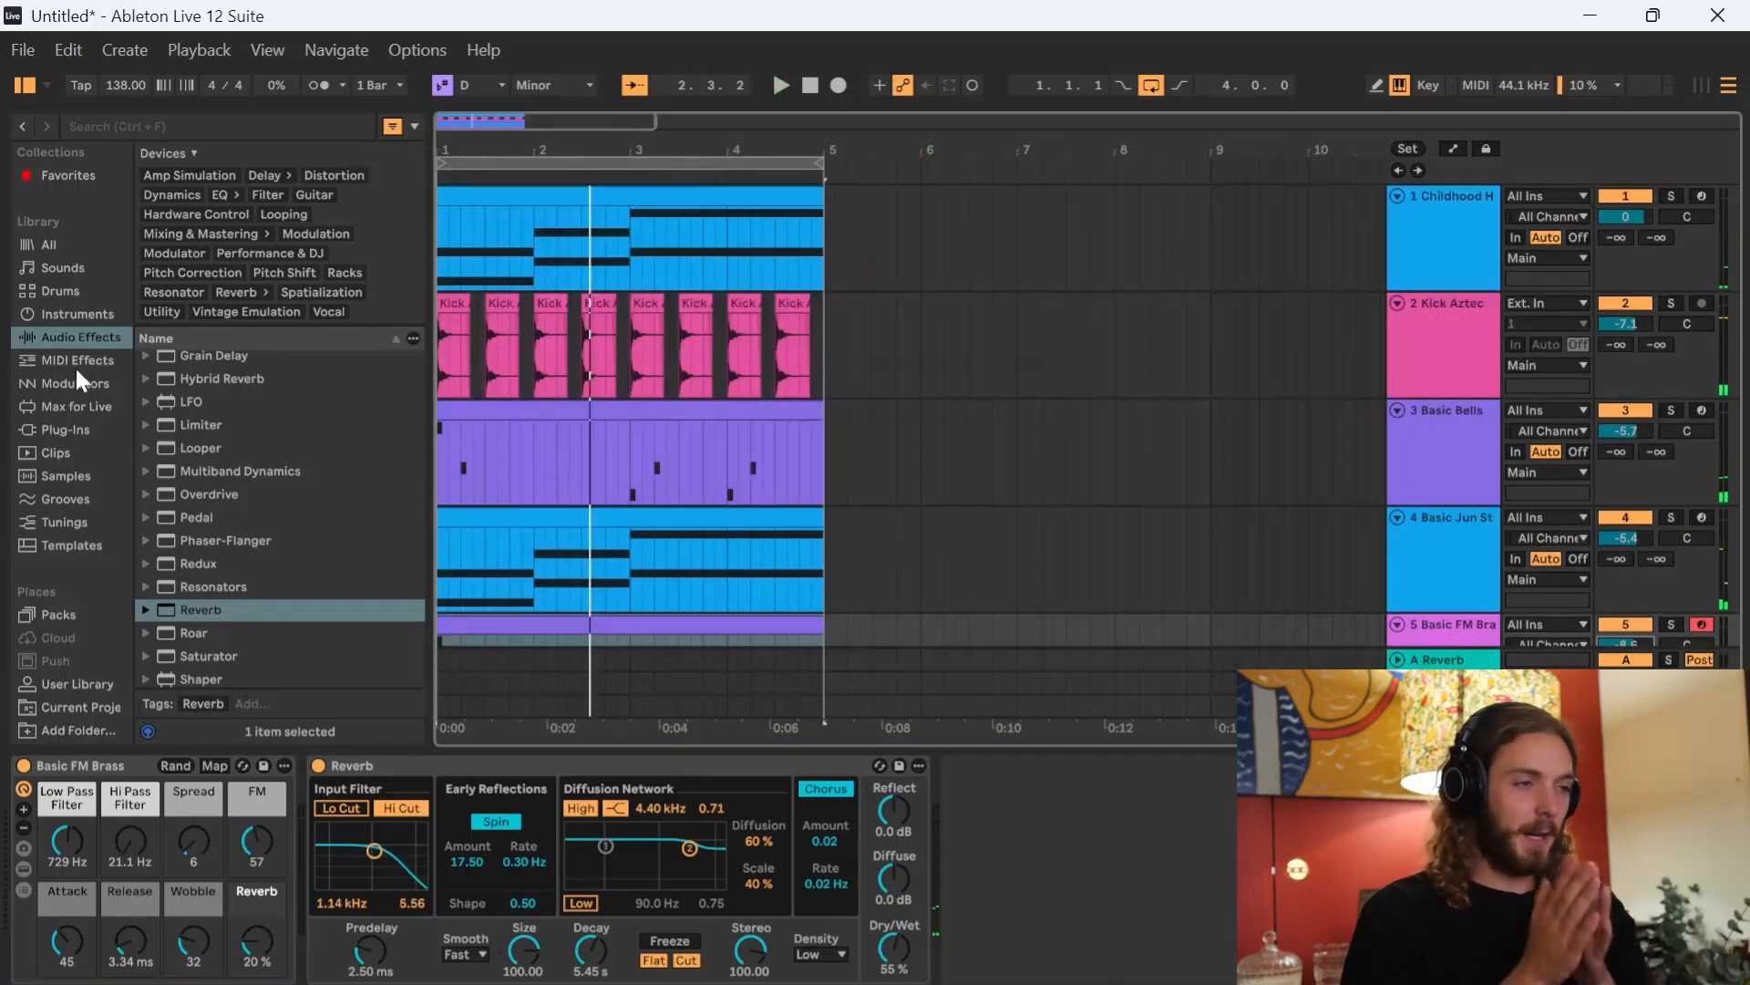
- Find the Hihat Triplet Hybrid 140 bpm top drum loop, add it to a new audio track and set its volume to -26.0 dB
left_click(71, 292)
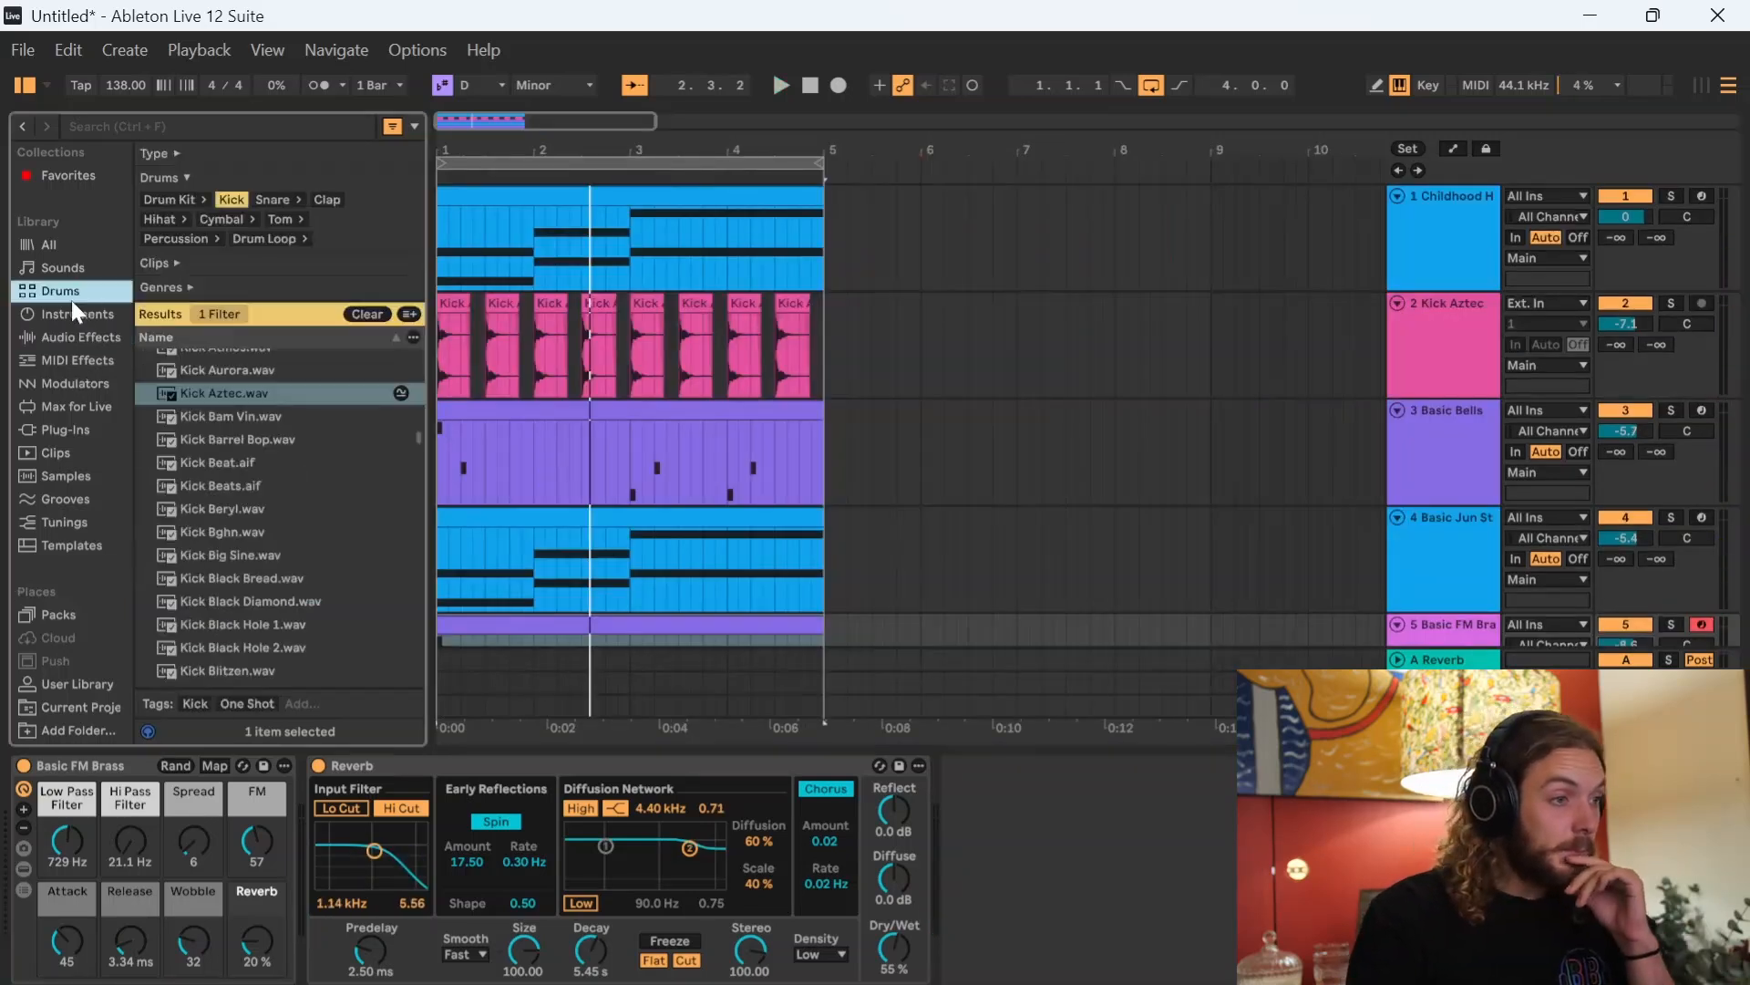
left_click(231, 203)
left_click(240, 239)
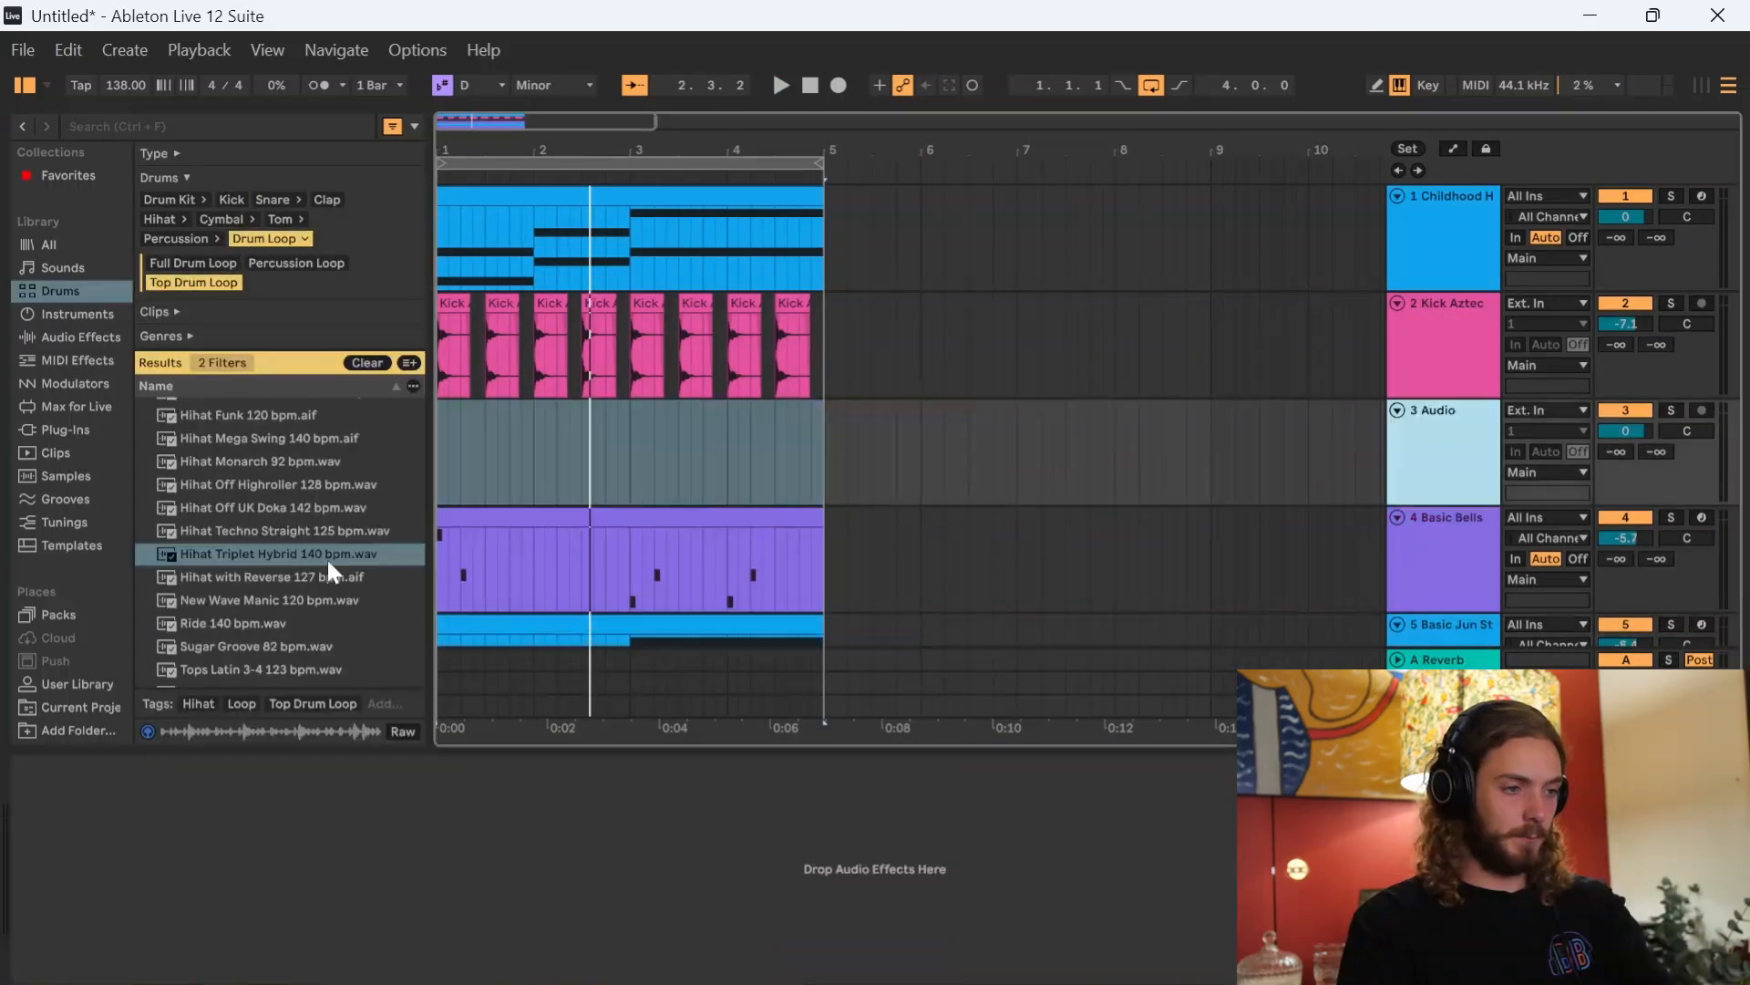
left_click_drag(326, 556, 438, 430)
key("space")
left_click_drag(1621, 432, 1618, 433)
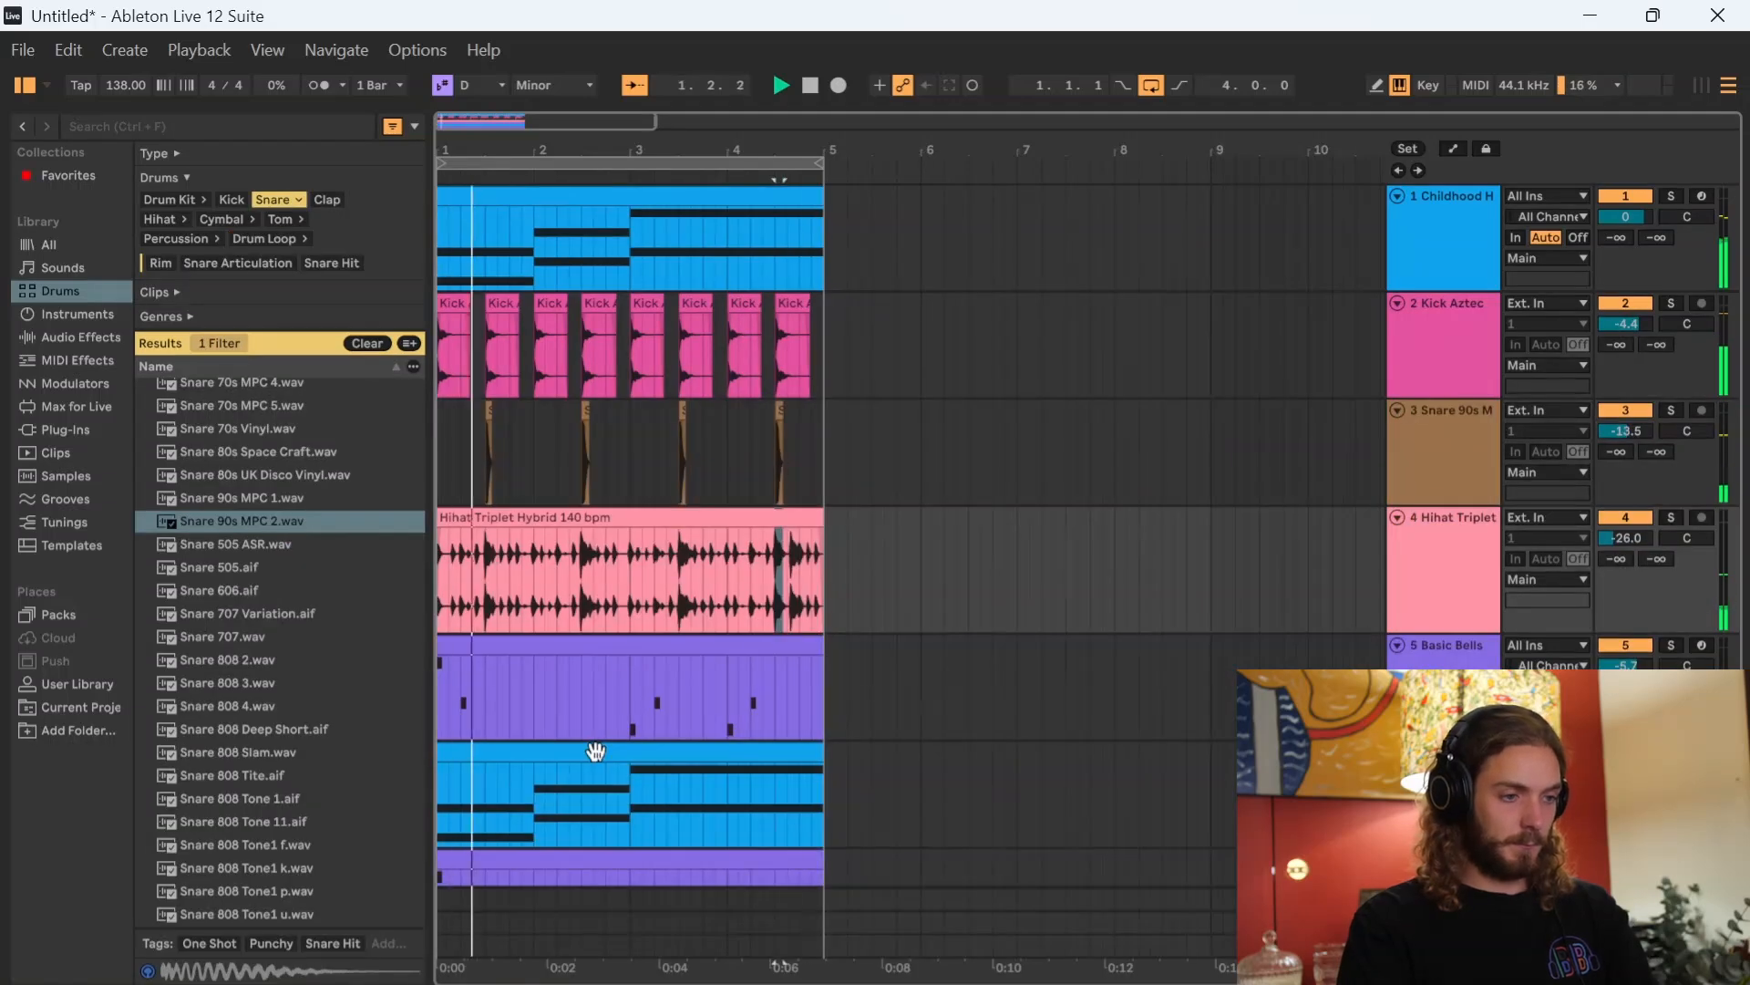
- In the strings clip, delete the bar 2 chord of E3 and G3 and extend the opening D3 and F3 to two bars
double_click(596, 751)
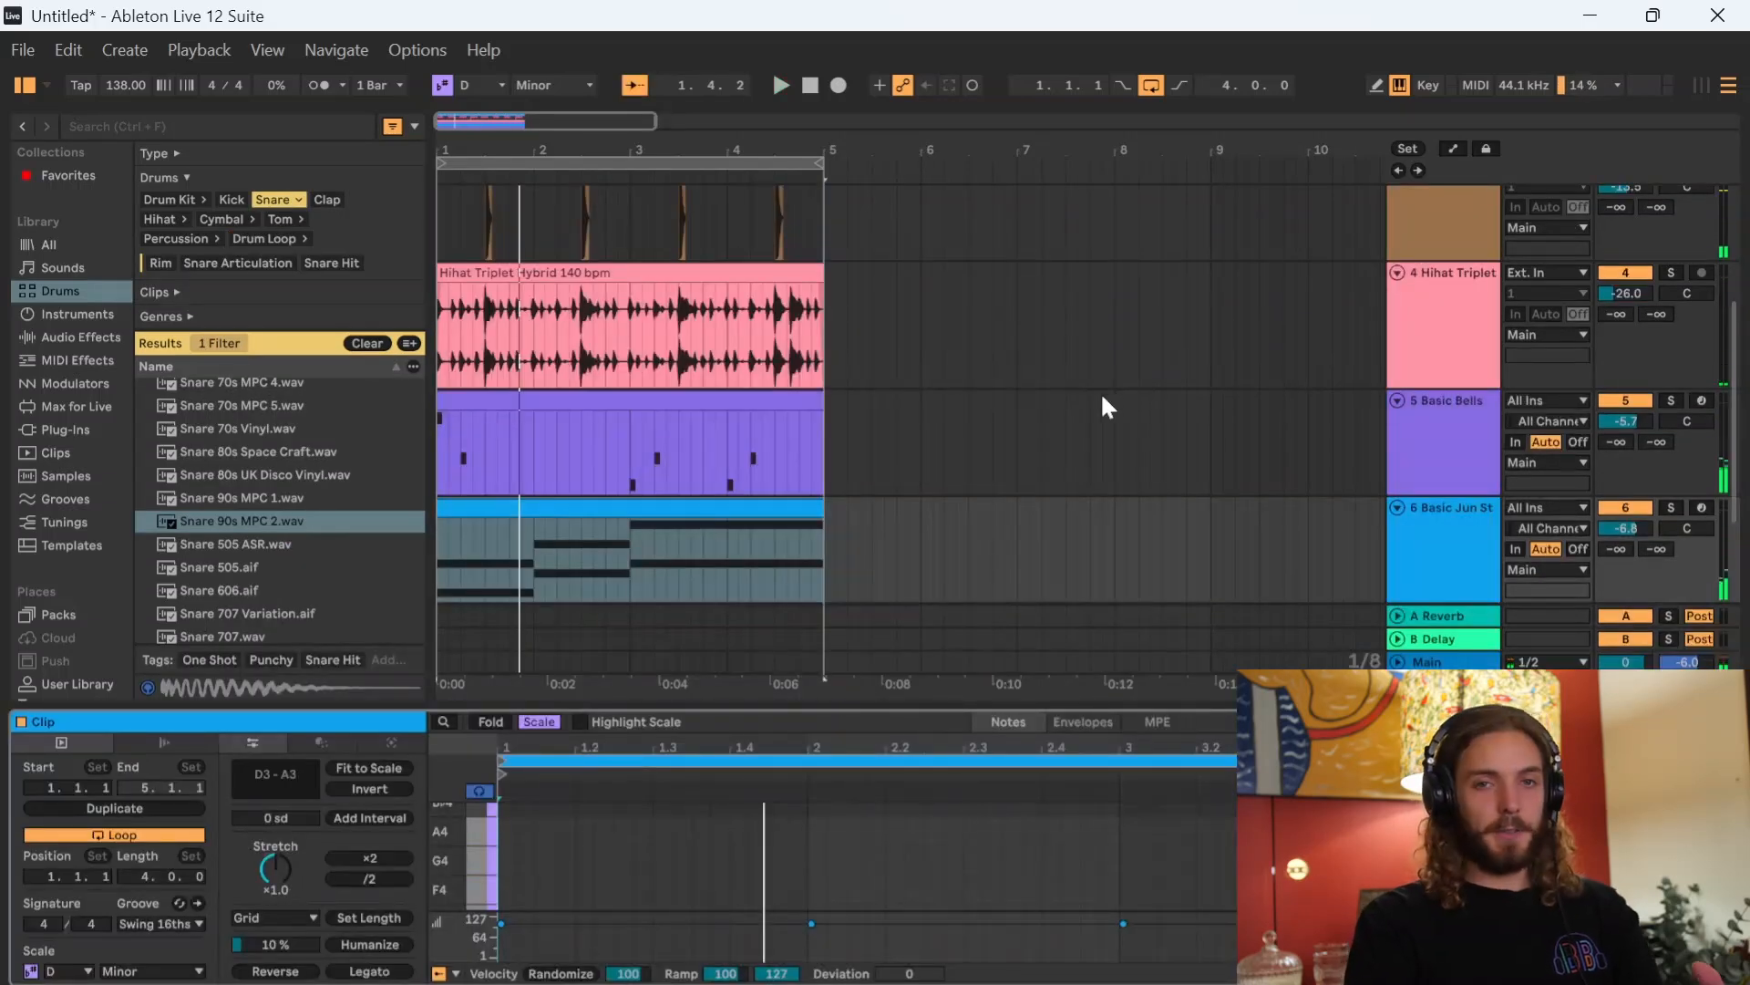
left_click_drag(860, 713, 911, 463)
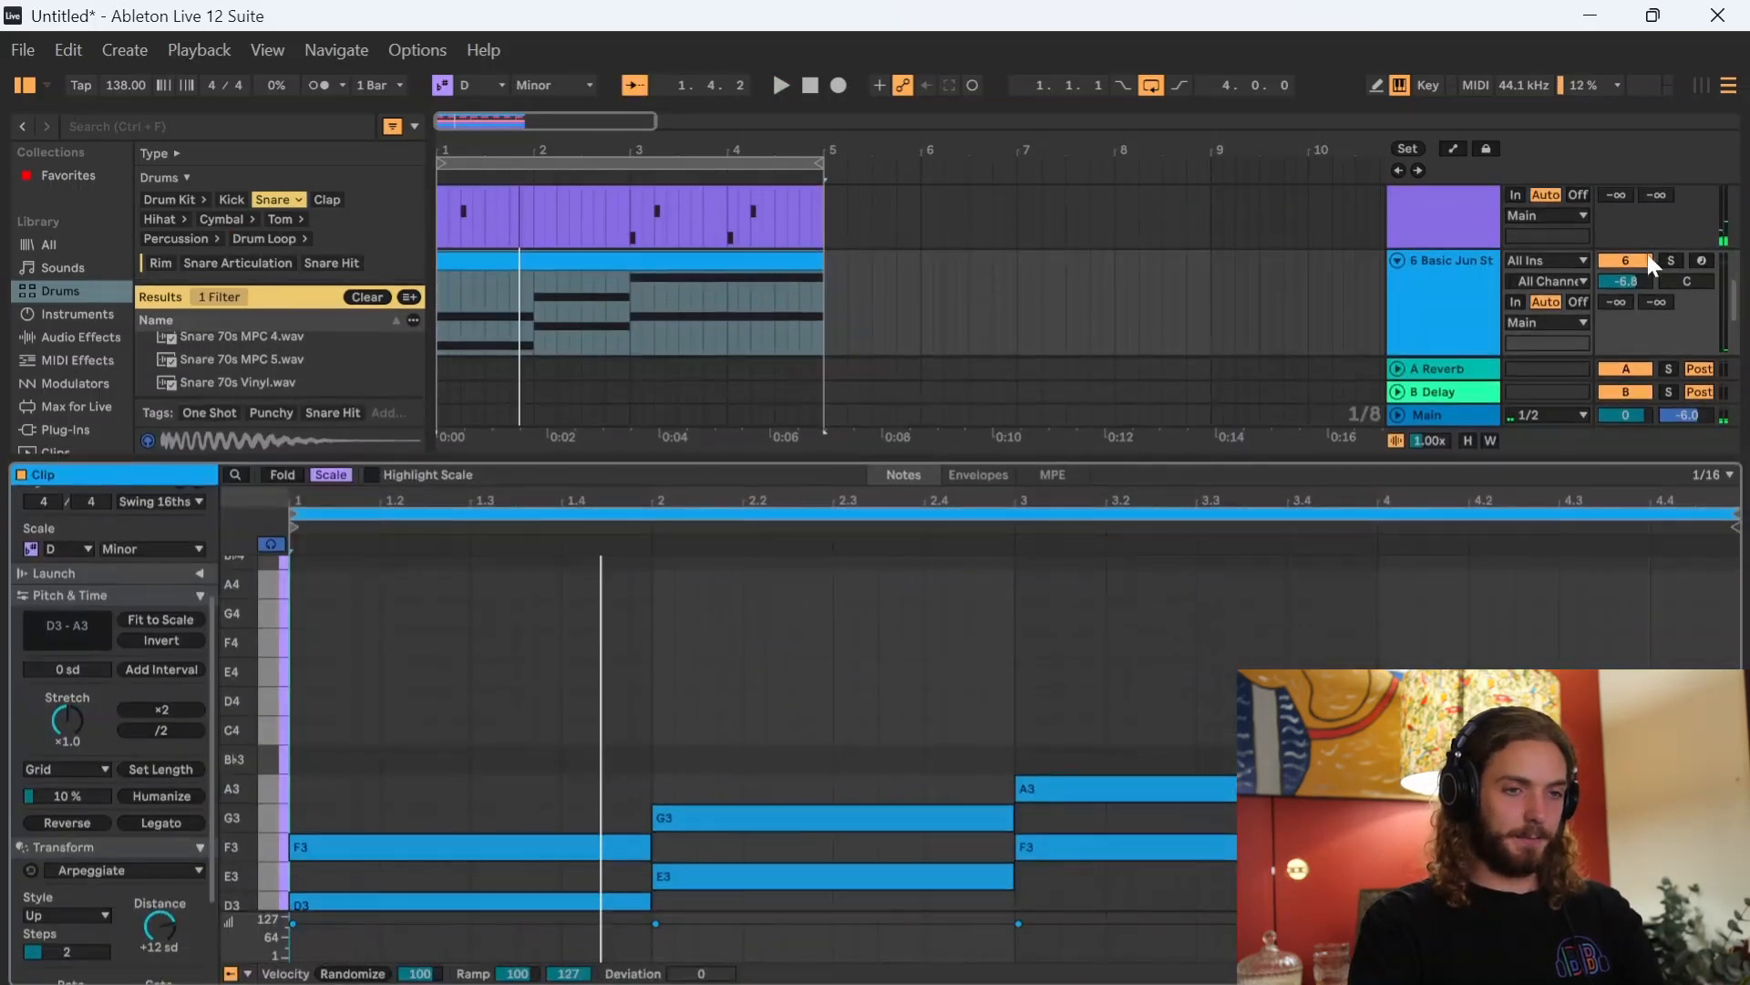
scroll(556, 700, "down", 2)
key("space")
left_click_drag(672, 698, 708, 875)
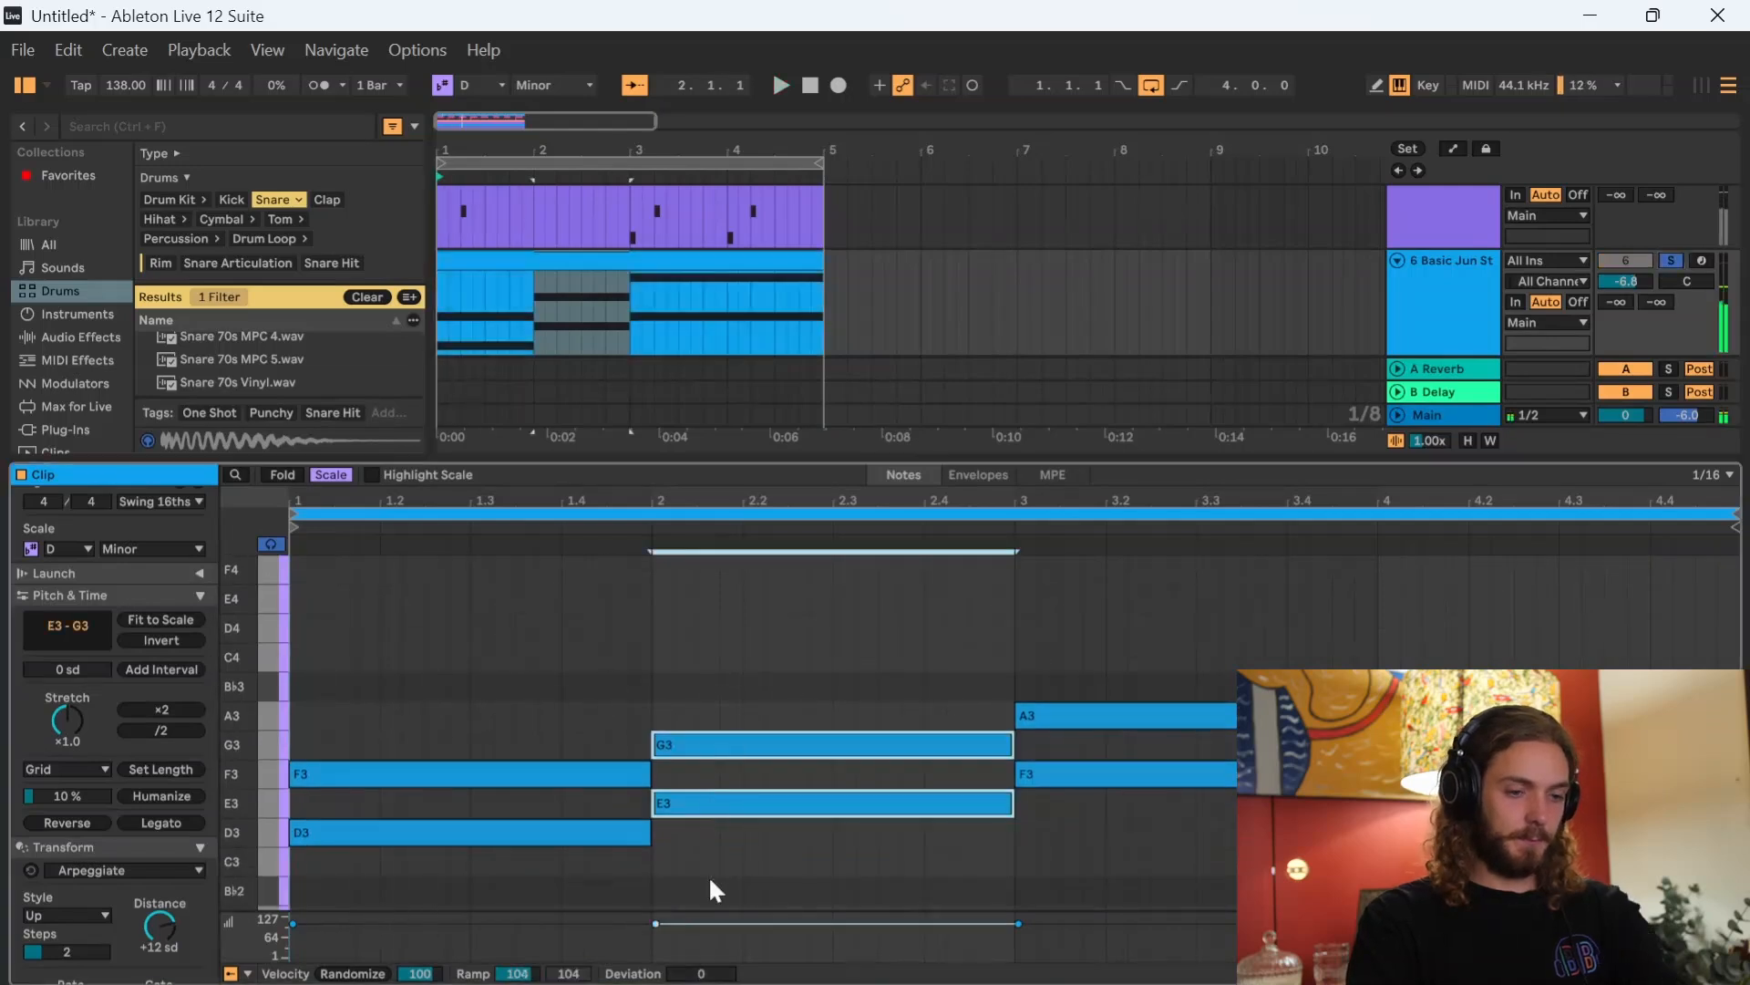
key("Delete")
left_click_drag(601, 678, 1013, 833)
key("space")
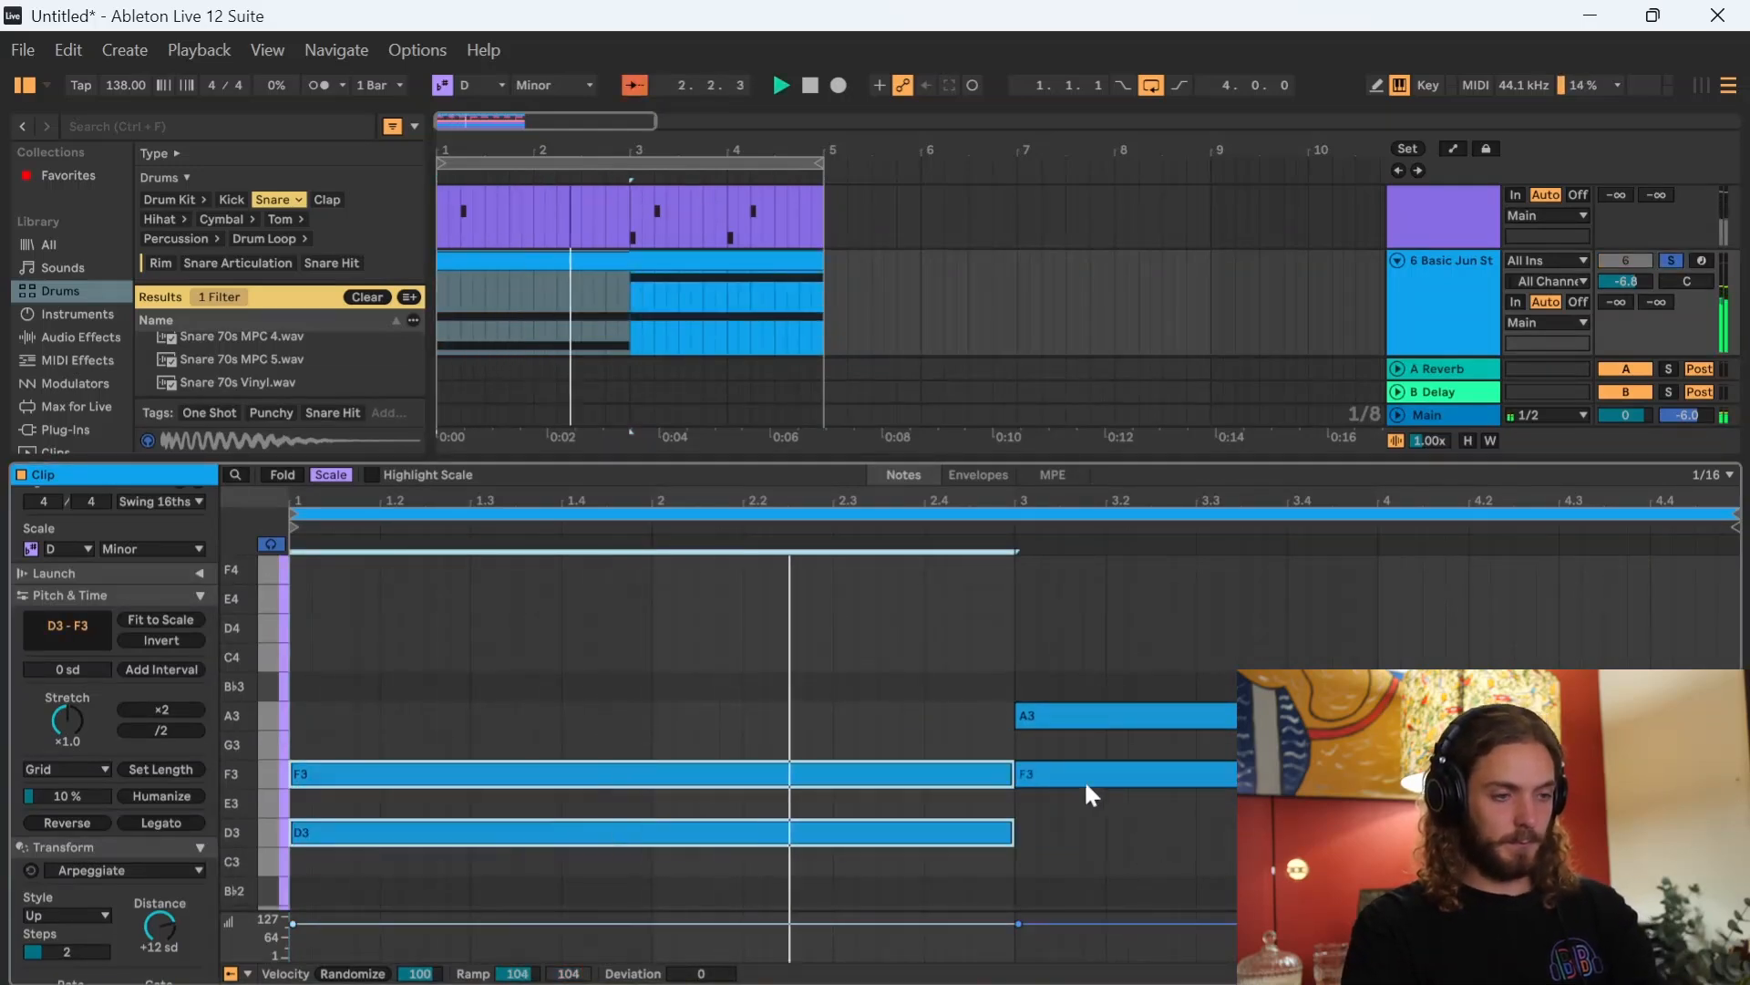
- Lower the strings chord in bars 3 and 4 to E3 and G3 and hide the clip editor
key("space")
left_click_drag(1113, 642, 1163, 796)
left_click(1163, 796)
key("space")
key("ctrl+alt+l")
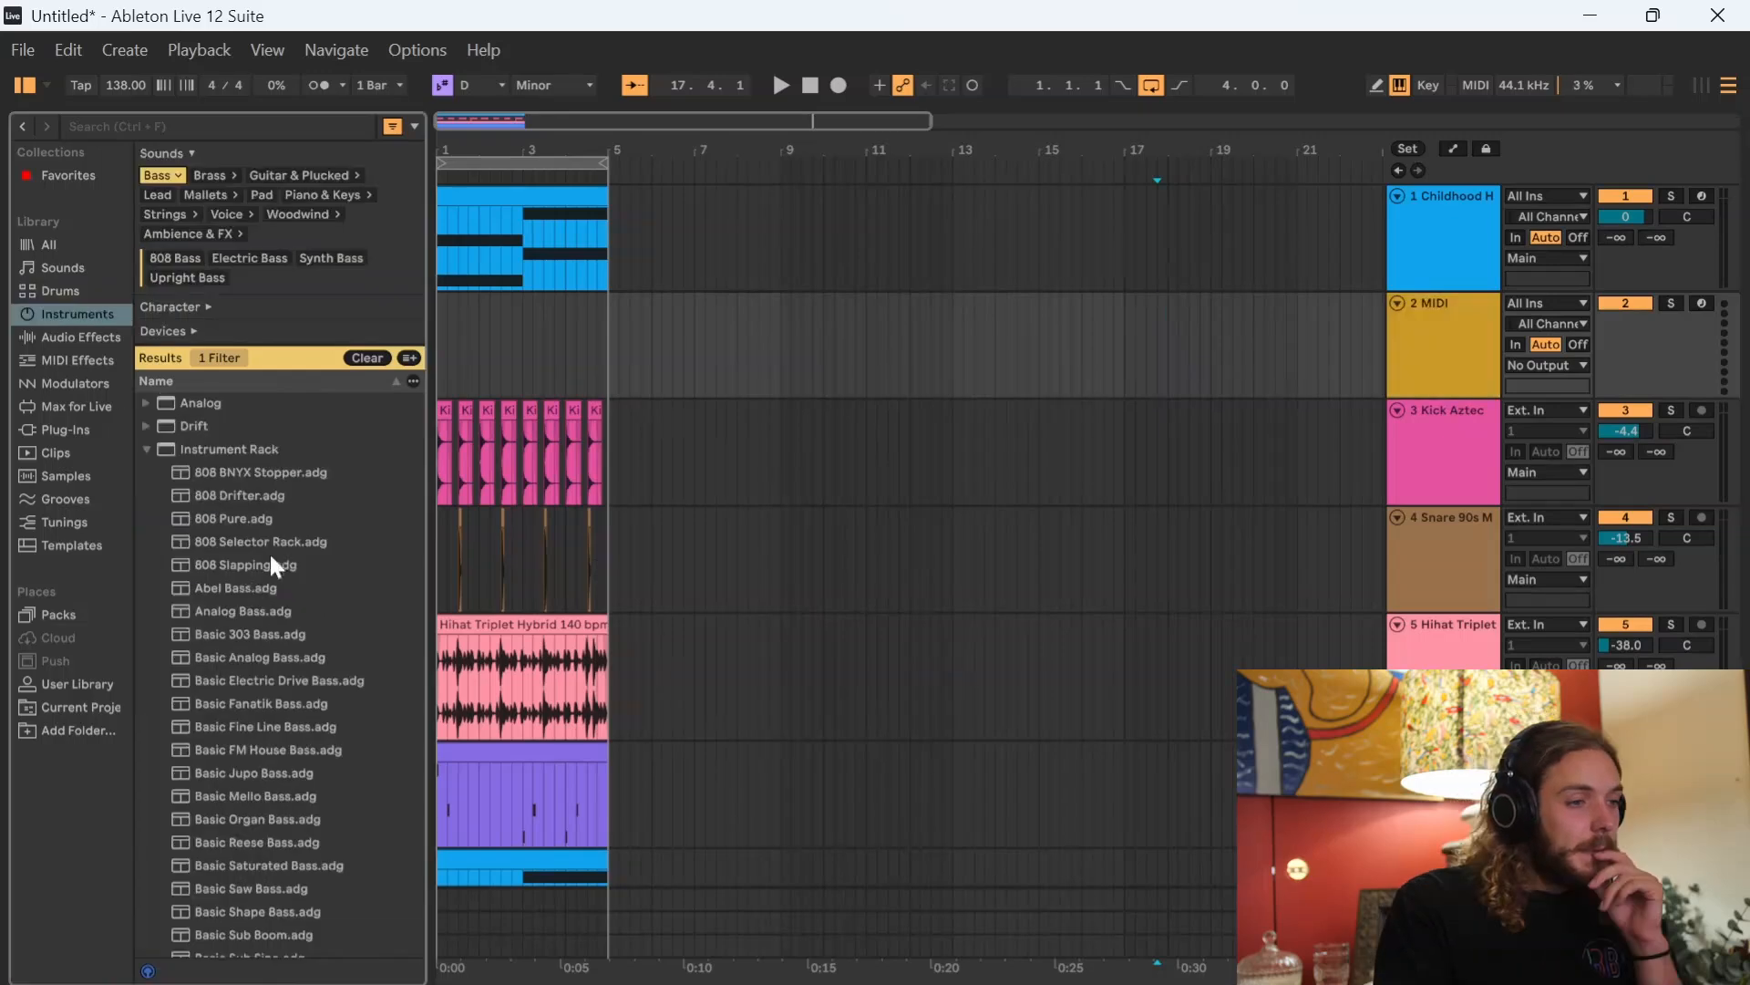
- Audition the Abel Bass and 808 Pure presets and remove the upper notes F3 and G3 from the bass track's chord clip
left_click(260, 588)
left_click(263, 518)
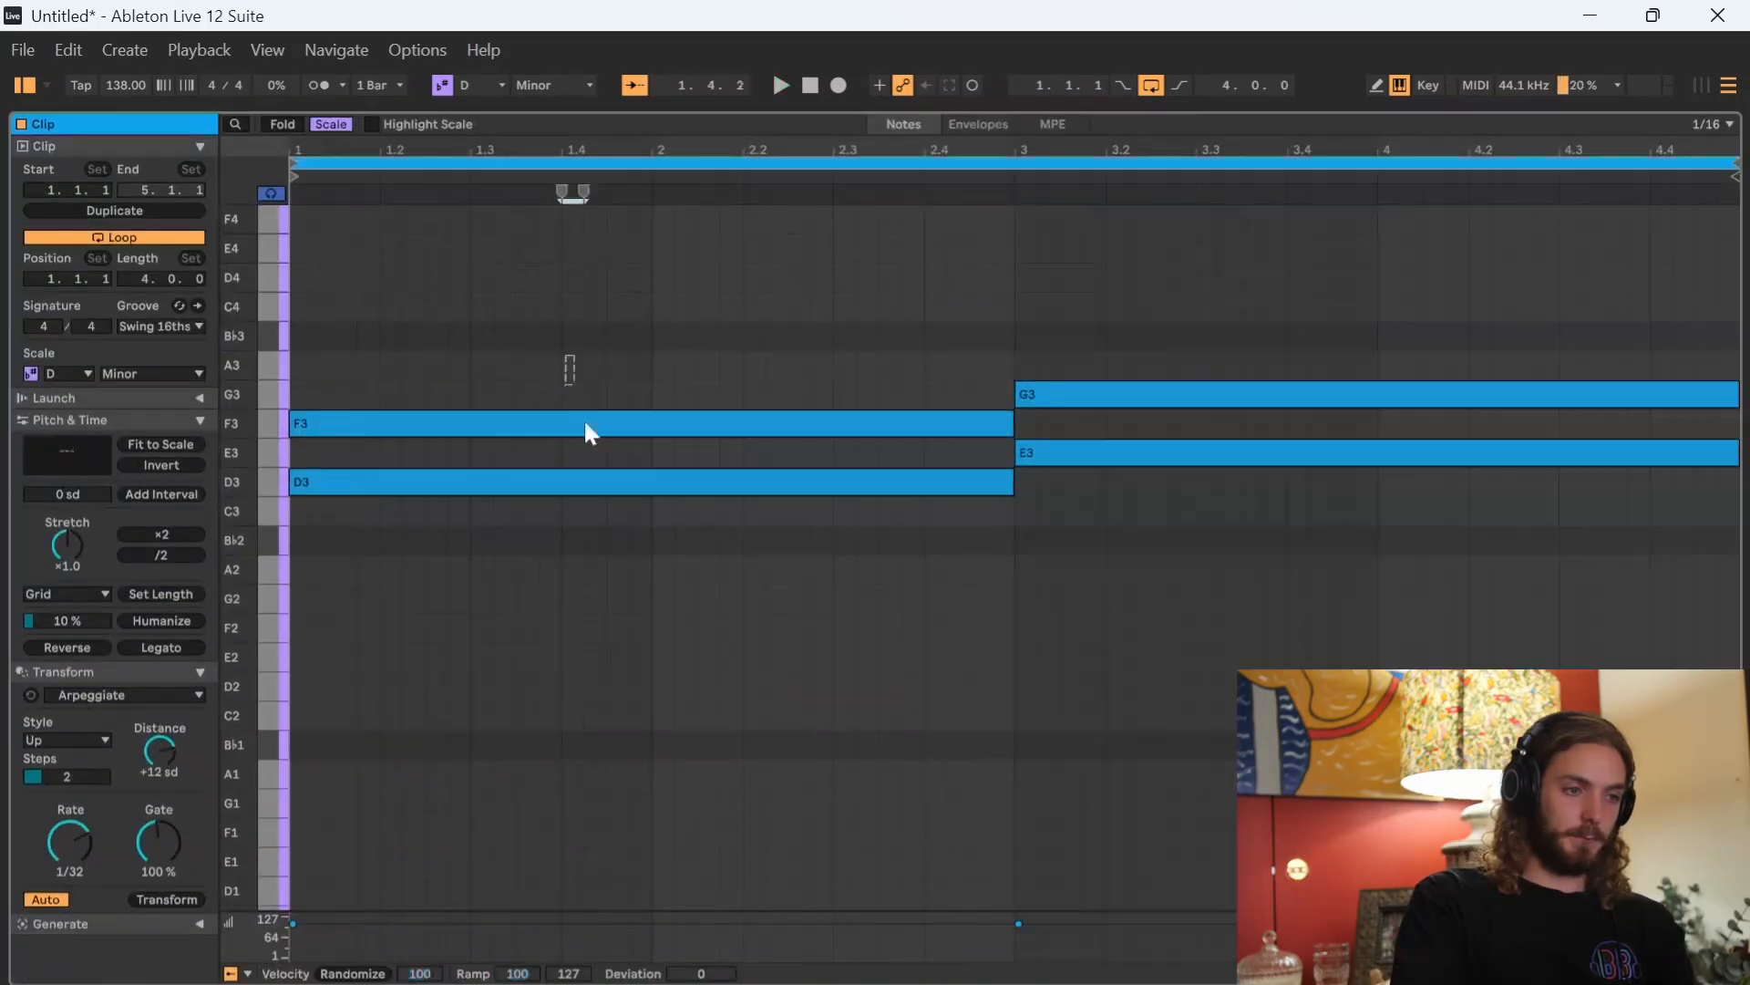
left_click(585, 423)
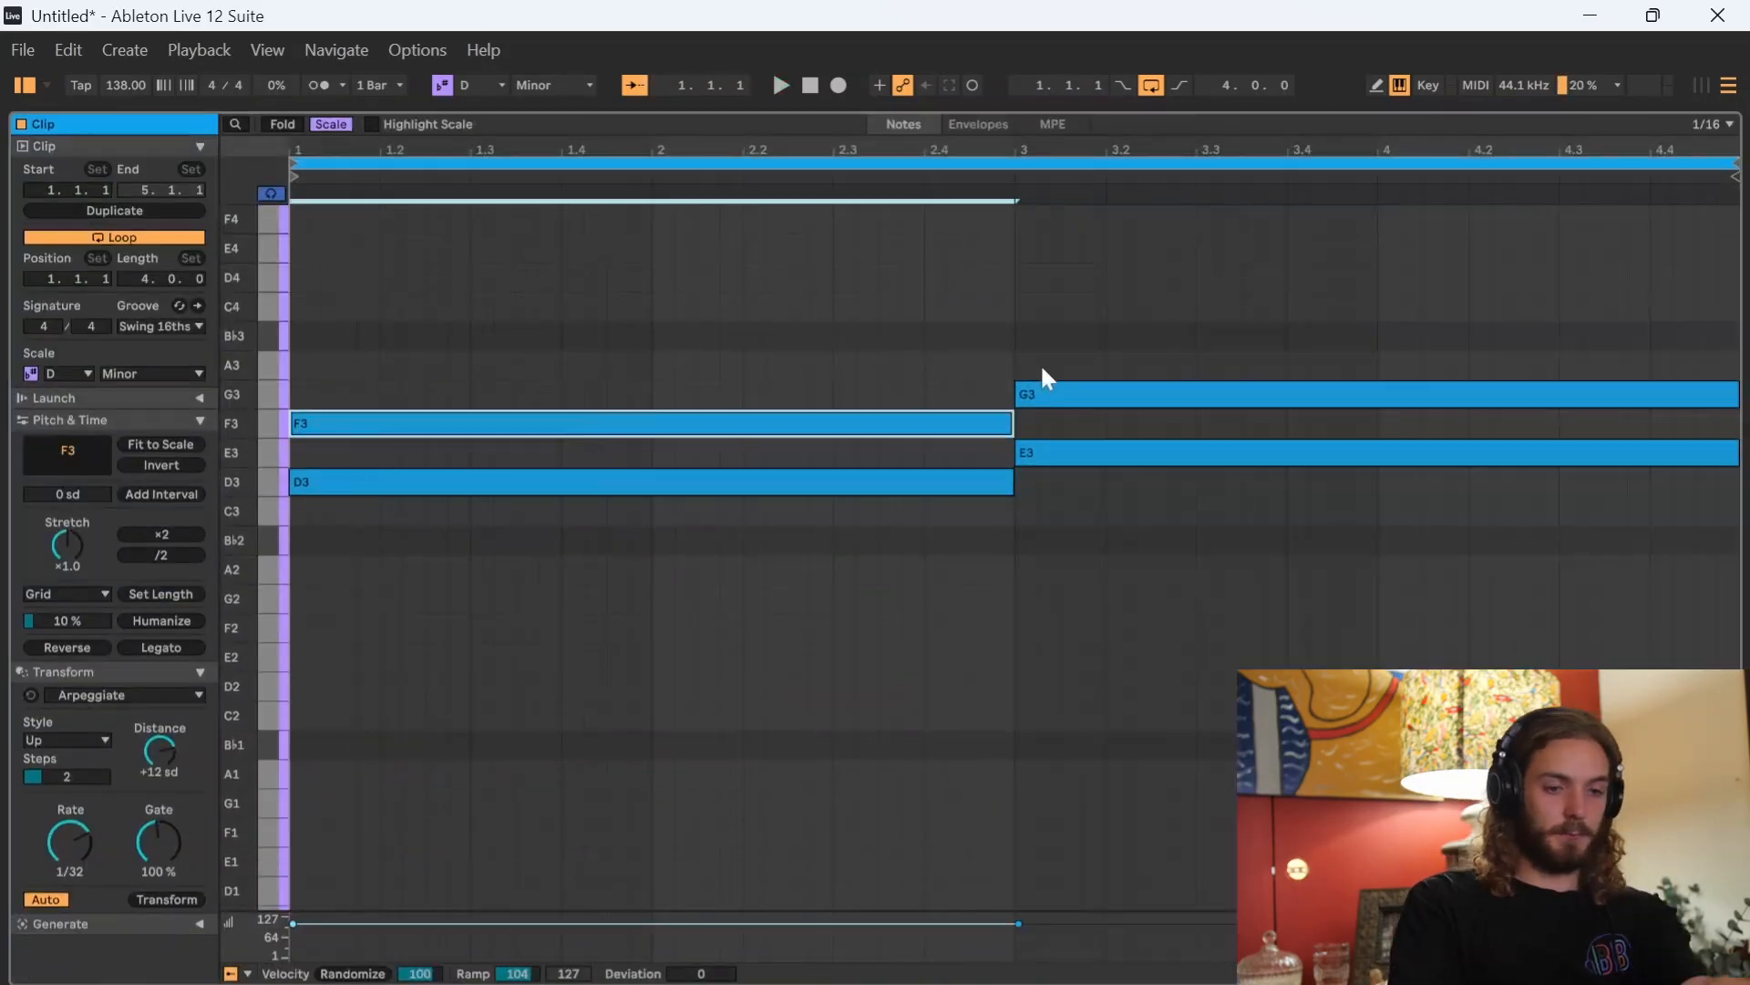
key("Delete")
left_click(1231, 394)
key("Delete")
- Transpose both remaining bass notes down two octaves to D1 and E1
key("ctrl+a")
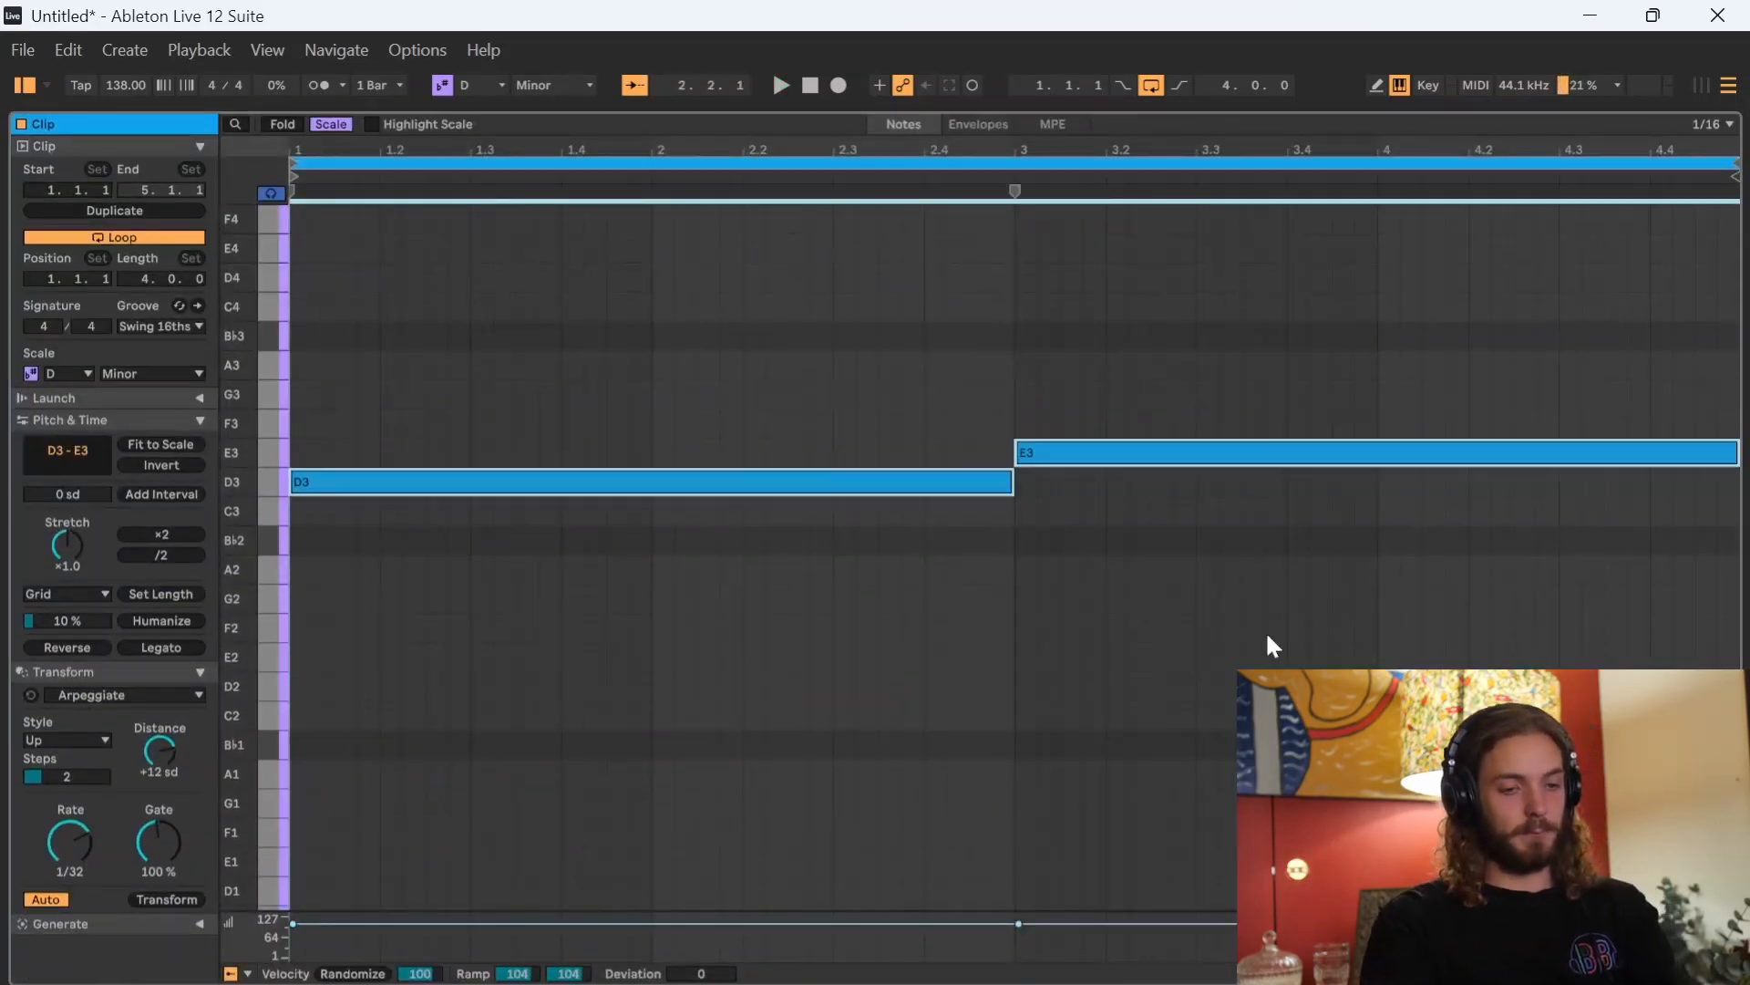
key("shift+Down")
key("shift+Down")
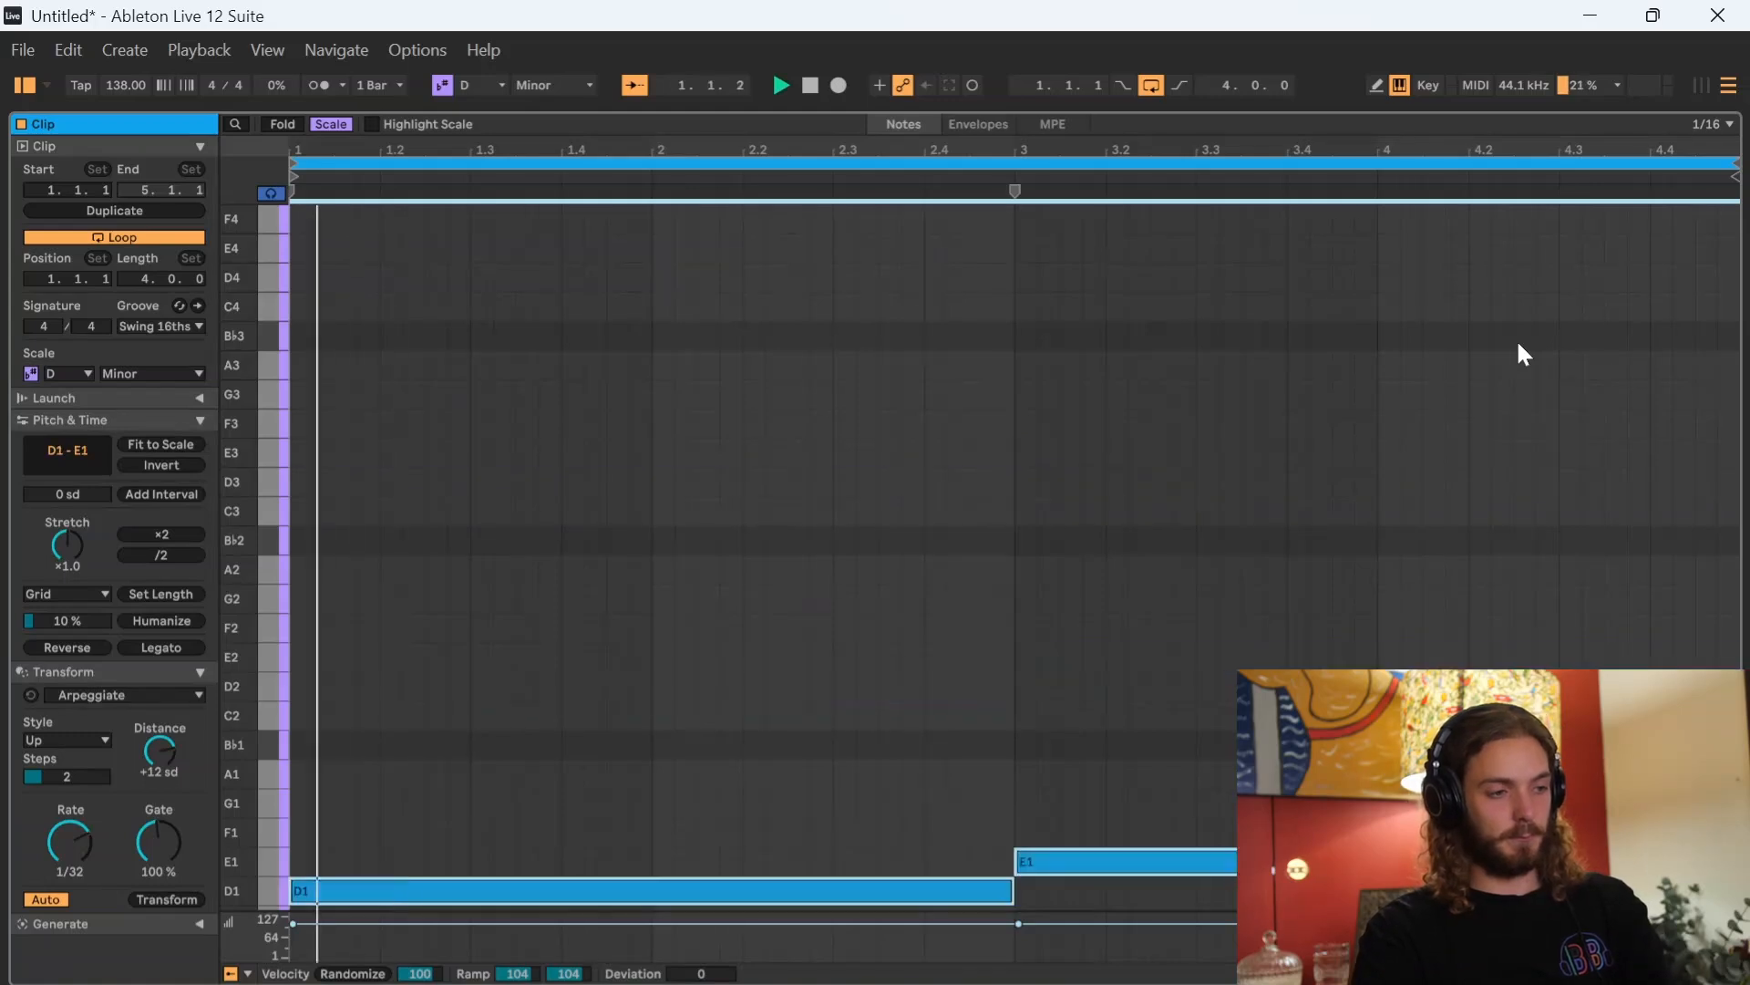
left_click(1112, 519)
- Shorten D1 to beat 2.3, add A1 and F1 at 2.3 and 2.4, G1 from bar 3, and B♭1 and A1 at 4.3 and 4.4
scroll(1072, 614, "down", 3)
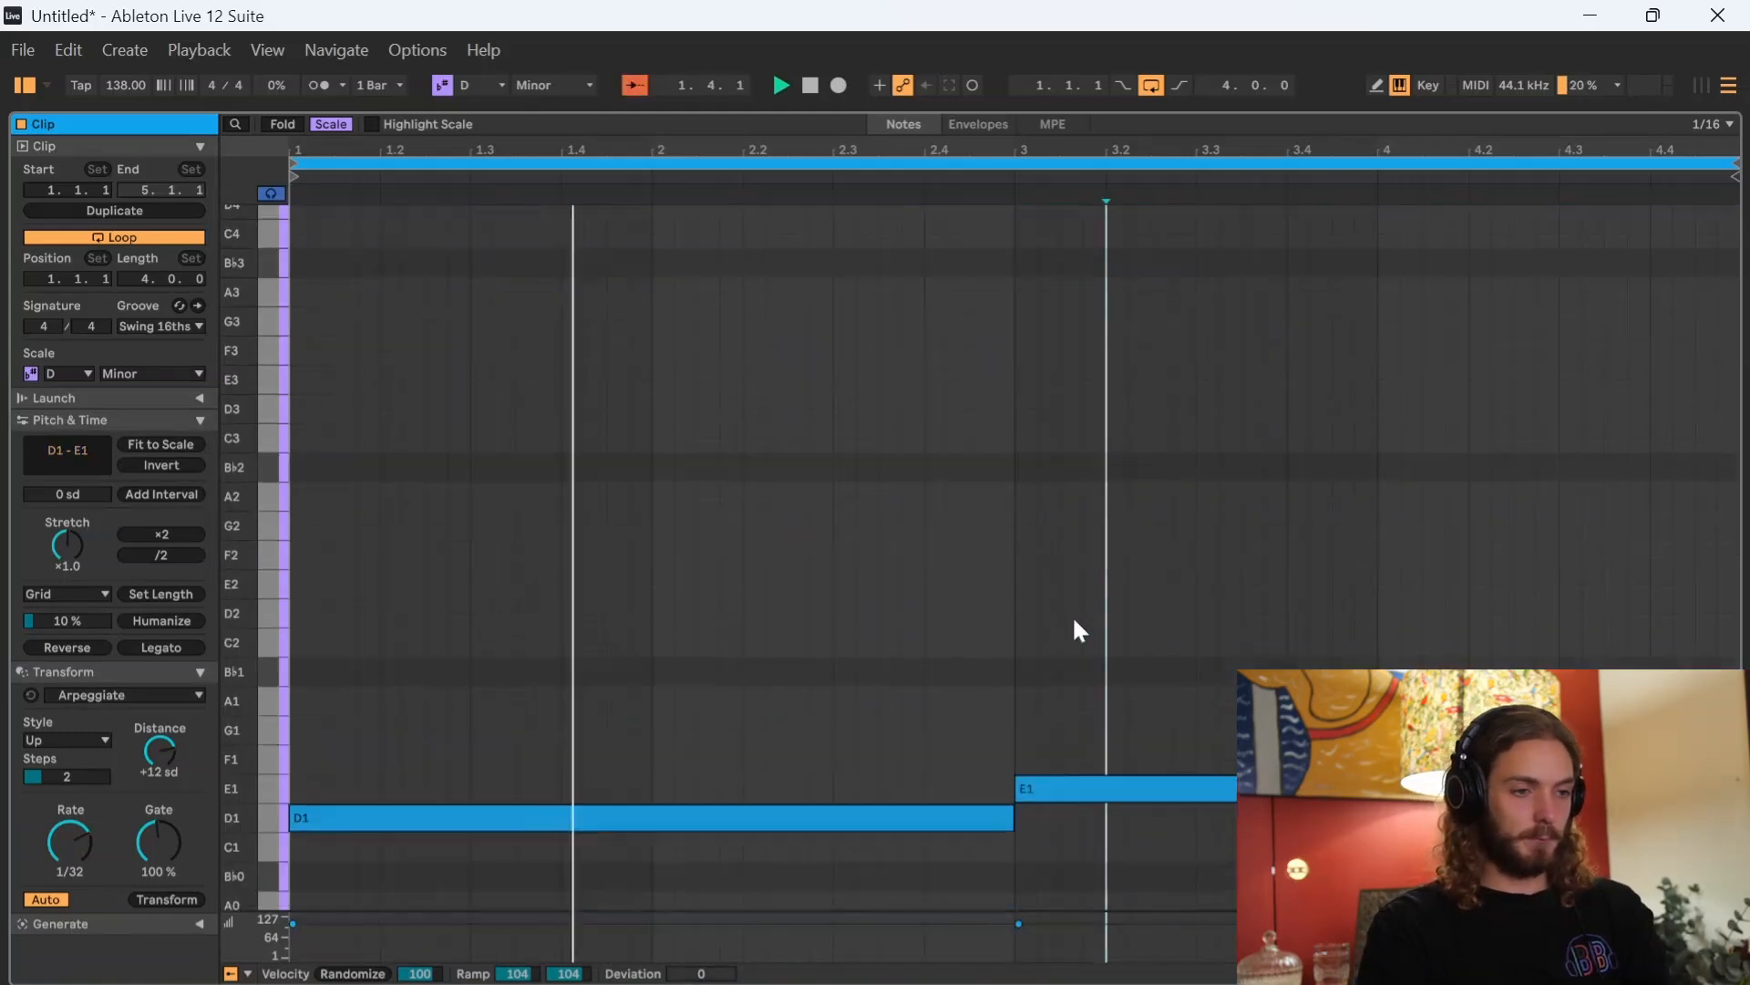
left_click_drag(1012, 766, 833, 767)
left_click(855, 627)
double_click(828, 651)
left_click_drag(826, 651, 923, 660)
double_click(934, 740)
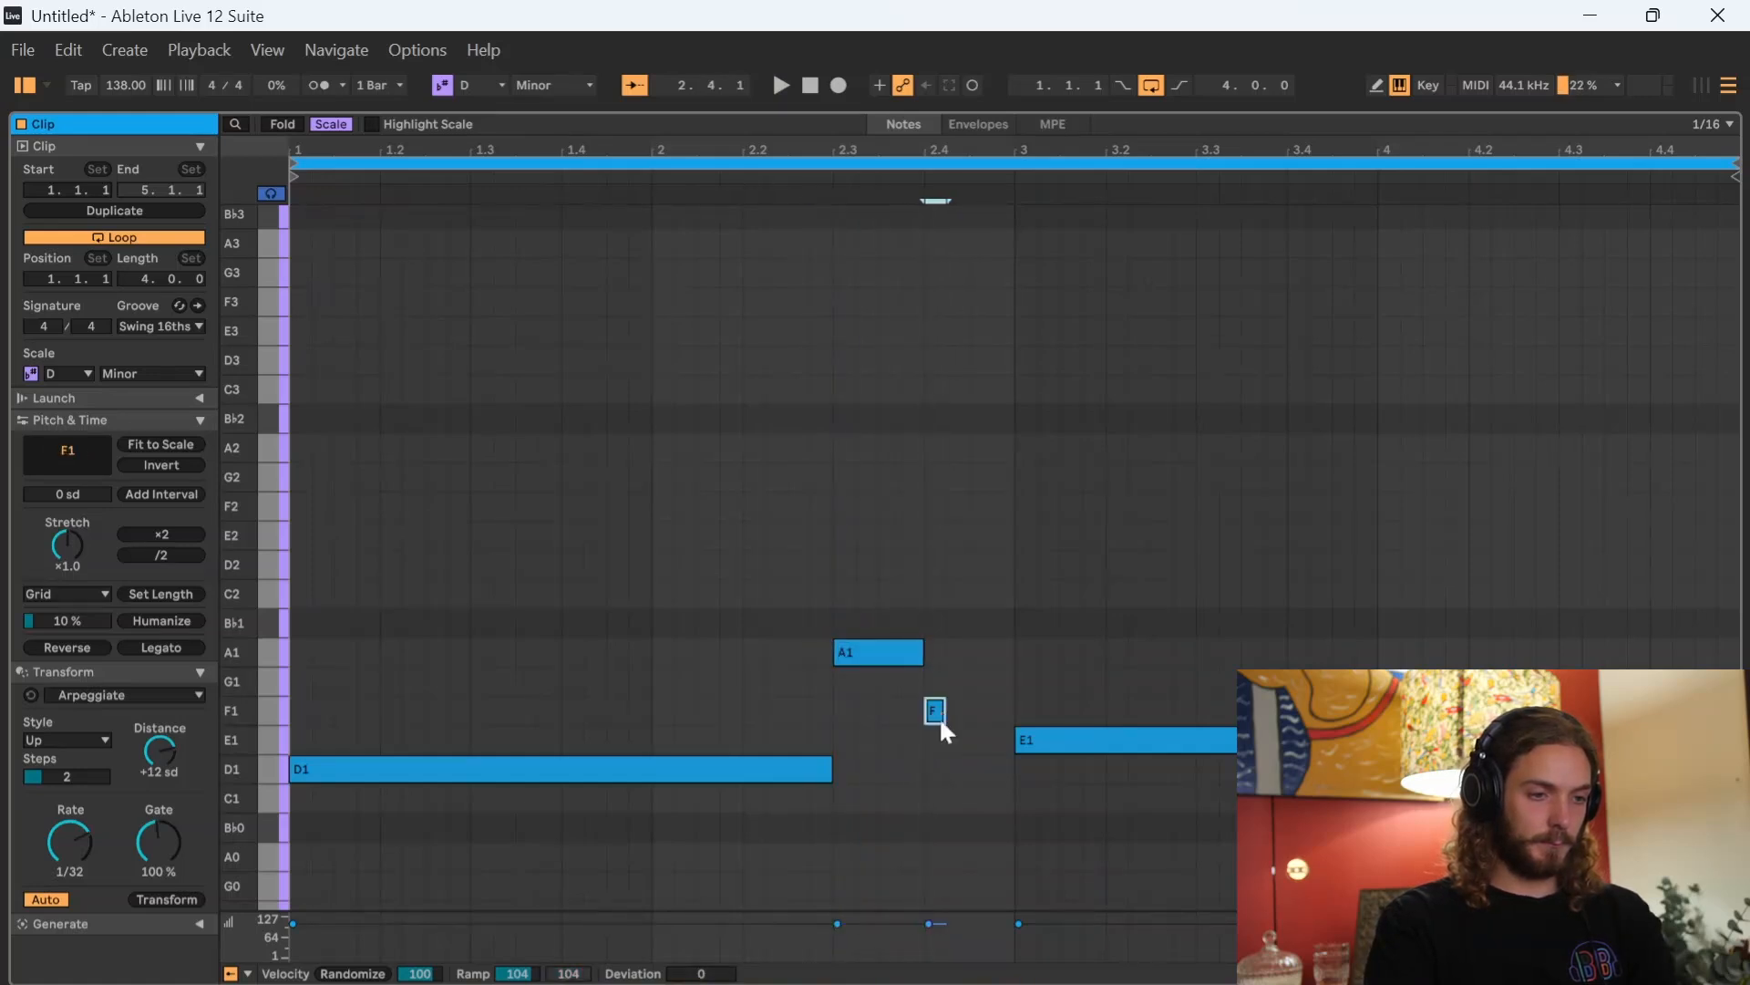
left_click_drag(936, 709, 1047, 696)
key("space")
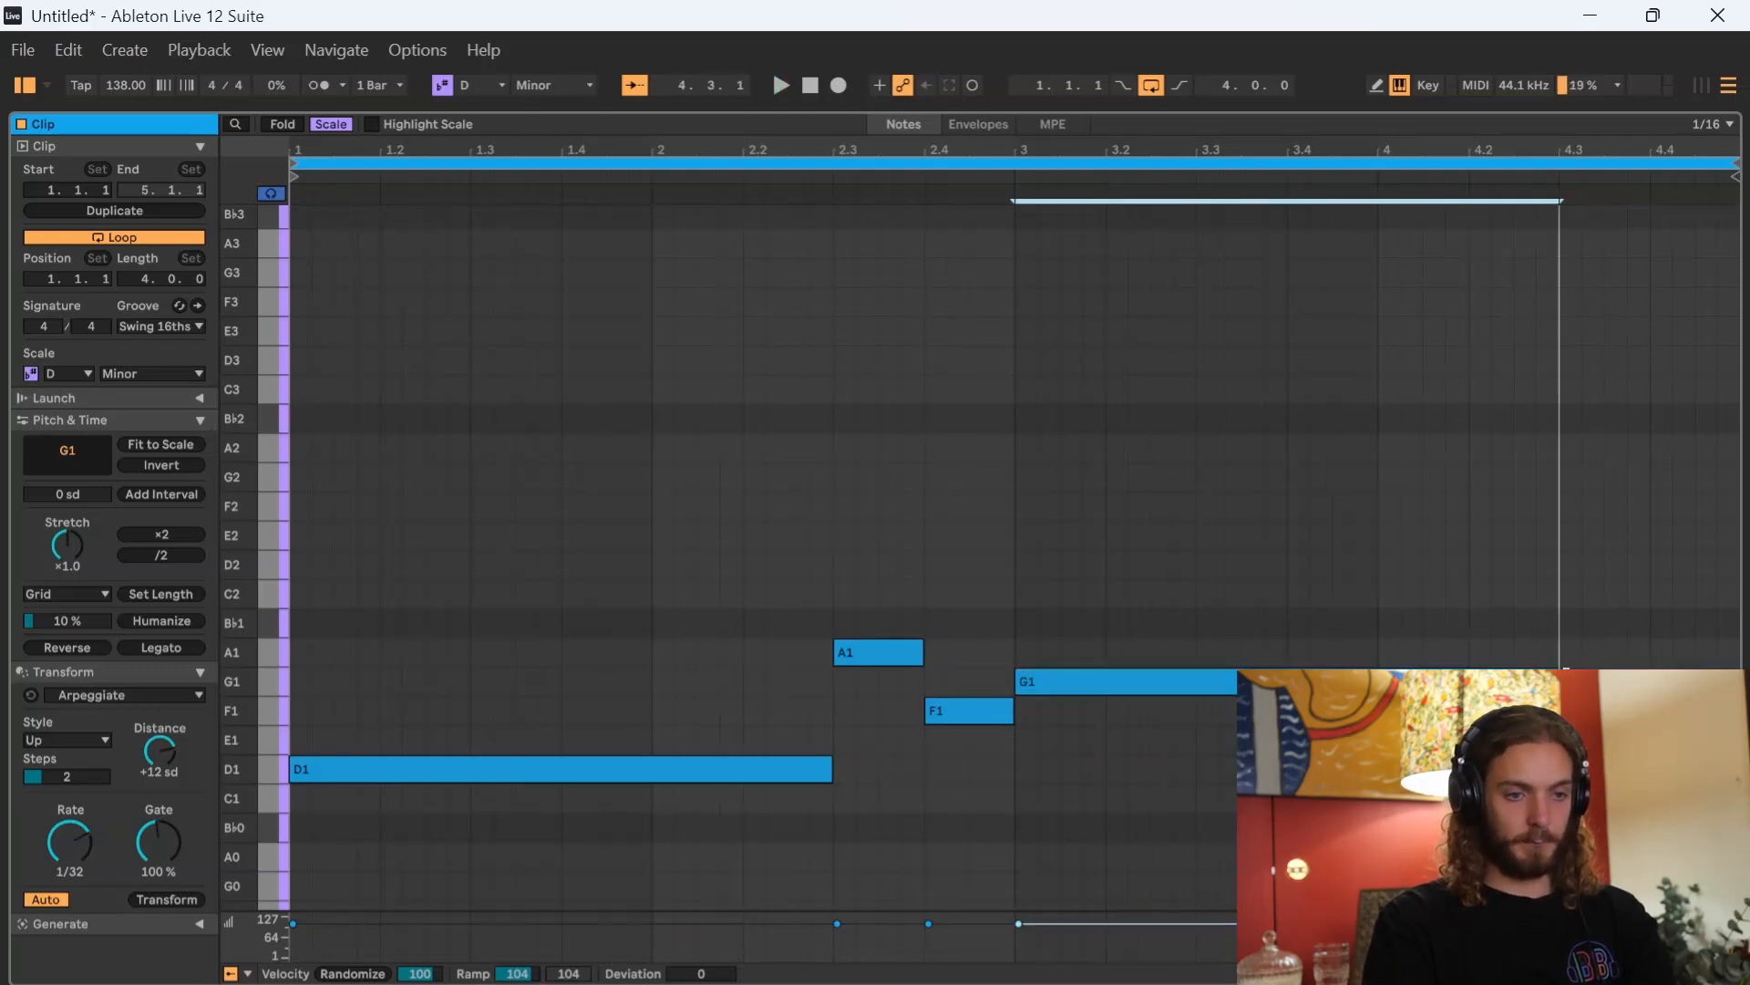
double_click(1571, 626)
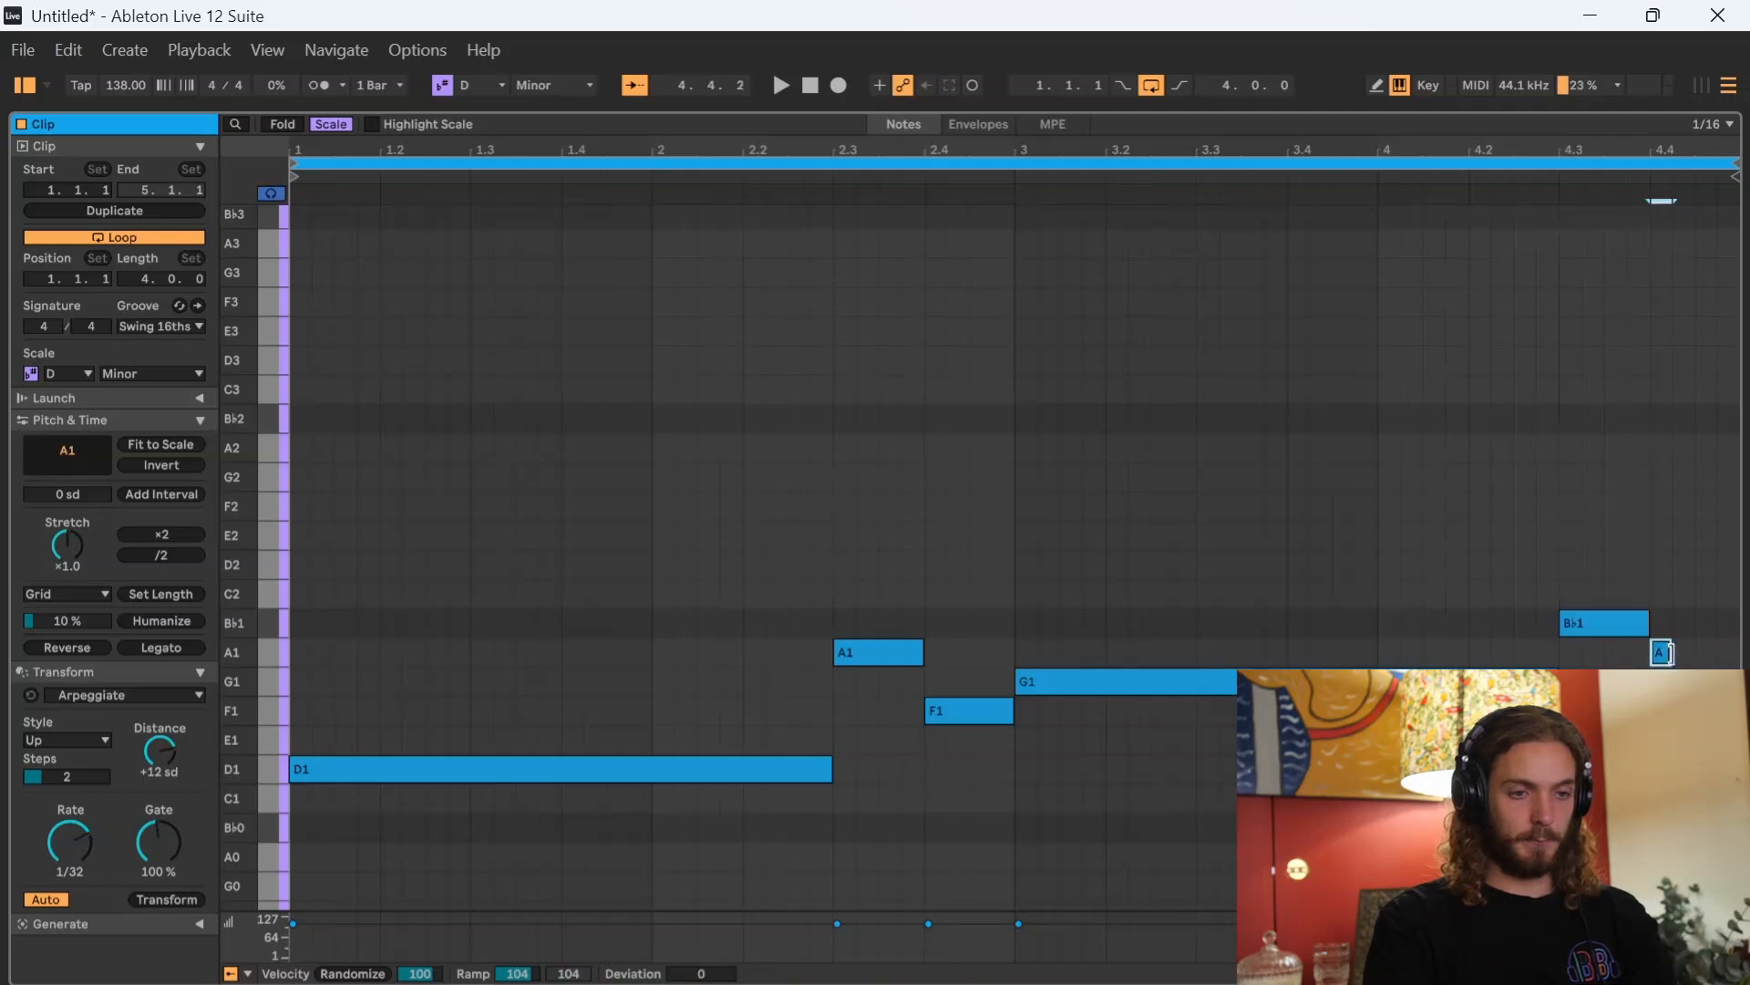
key("space")
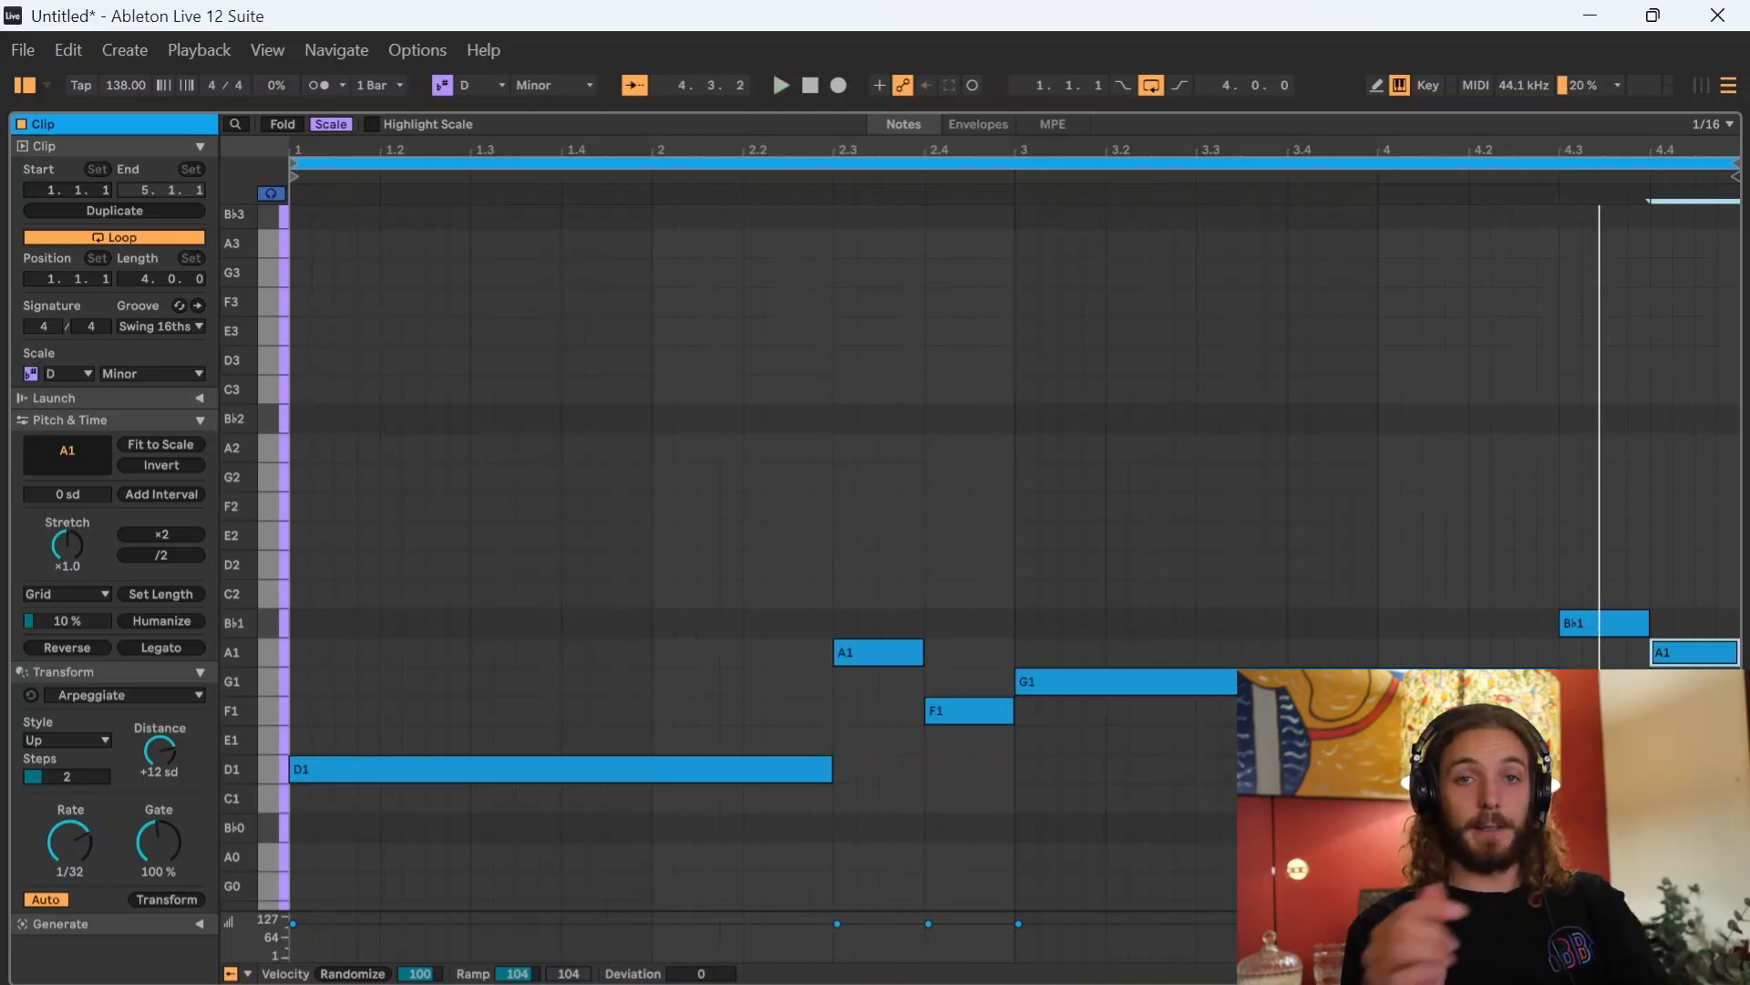
- Duplicate the whole bassline one octave lower and reduce the E-Piano Basic track's volume
left_click(1024, 408)
key("ctrl+a")
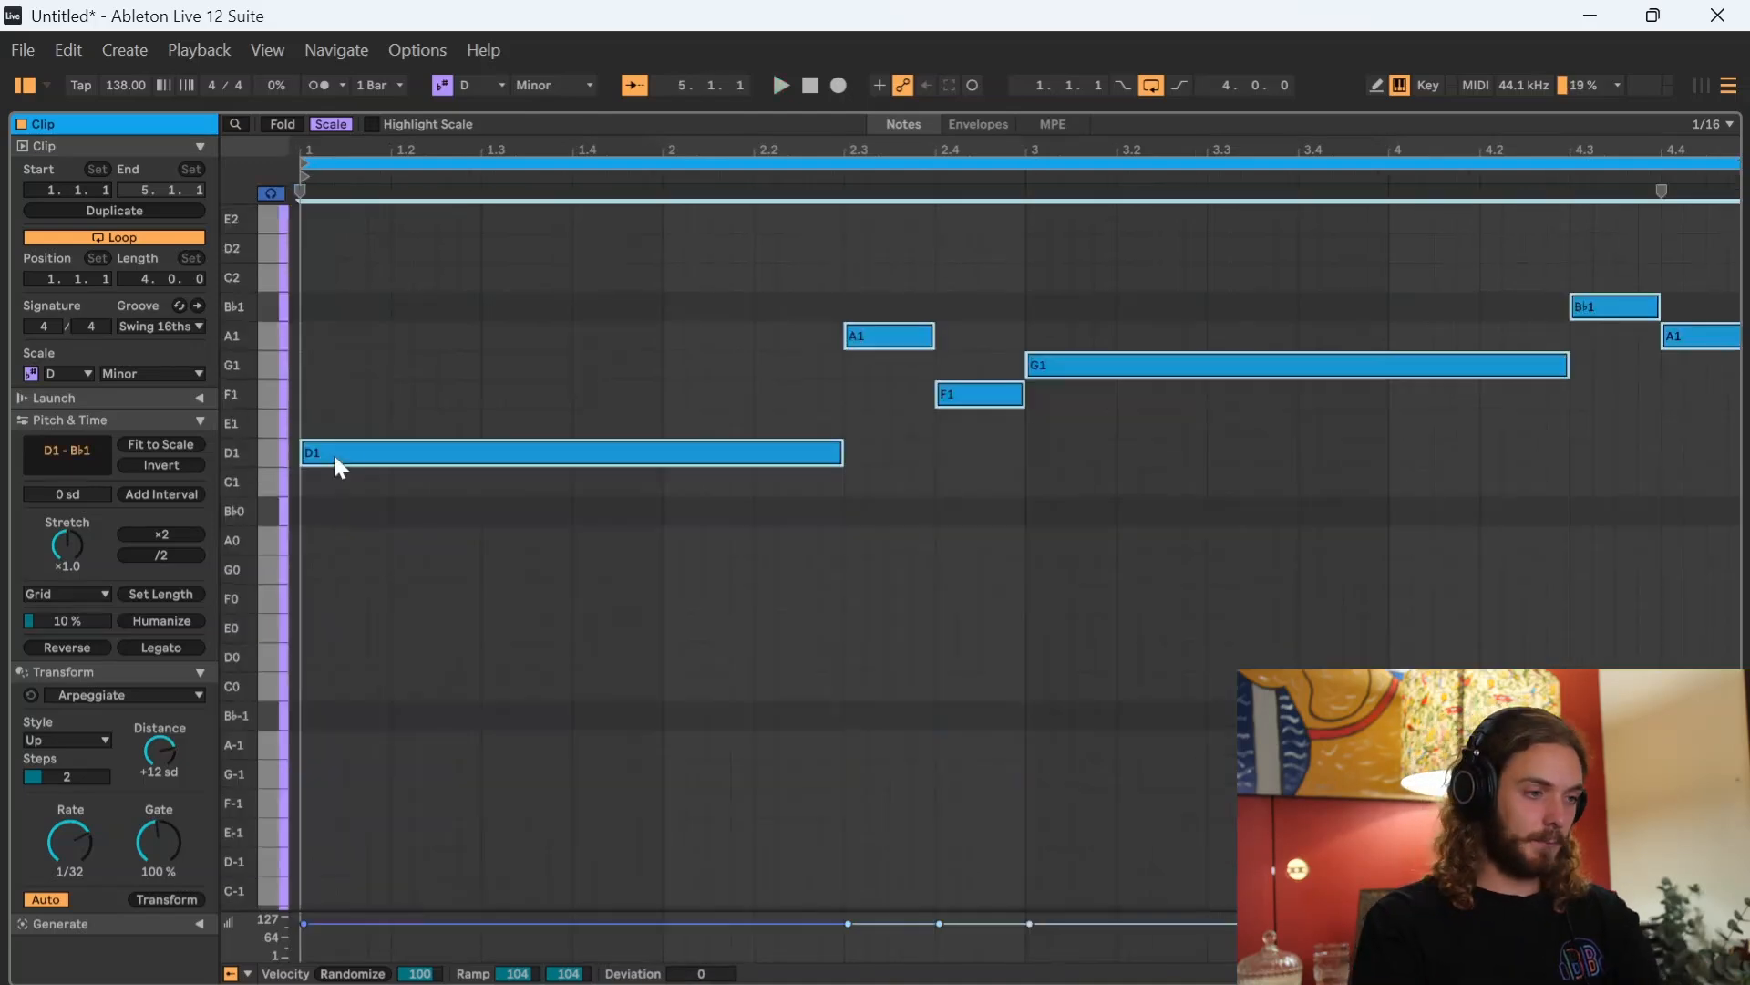
mouse_move(332, 454)
left_mouse_down()
mouse_move(360, 690)
mouse_move(323, 660)
mouse_move(337, 464)
left_mouse_up()
key("space")
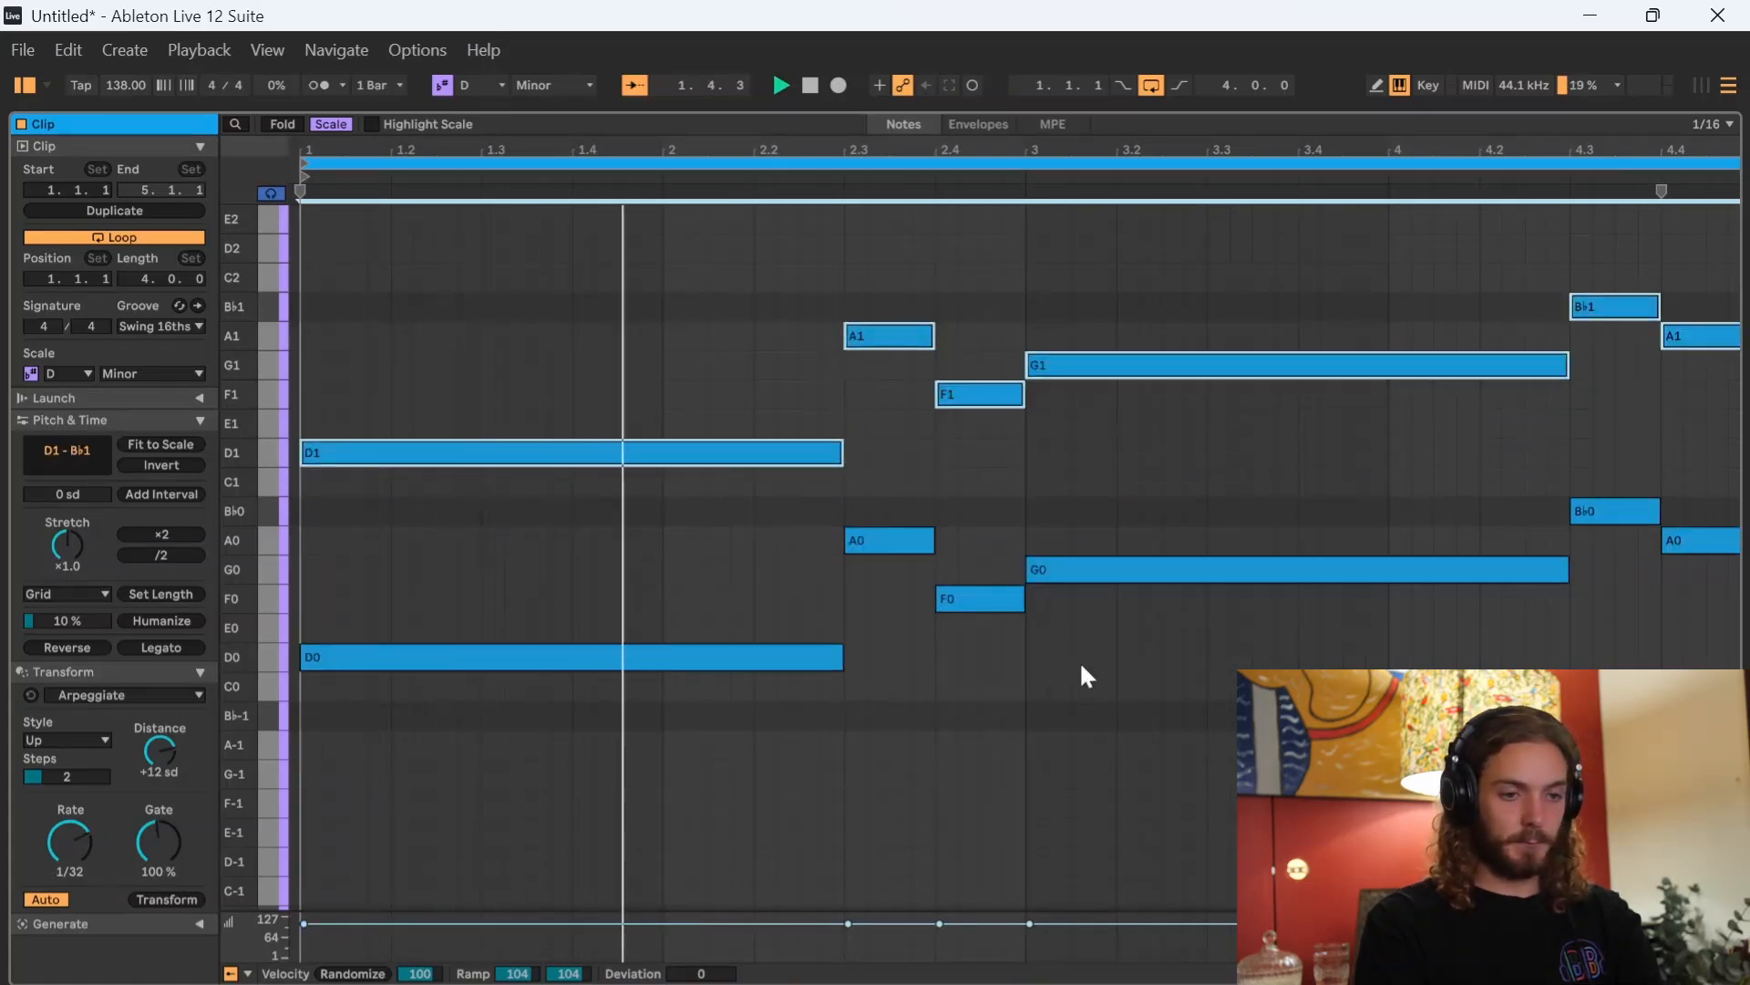
left_click_drag(1106, 110, 1108, 770)
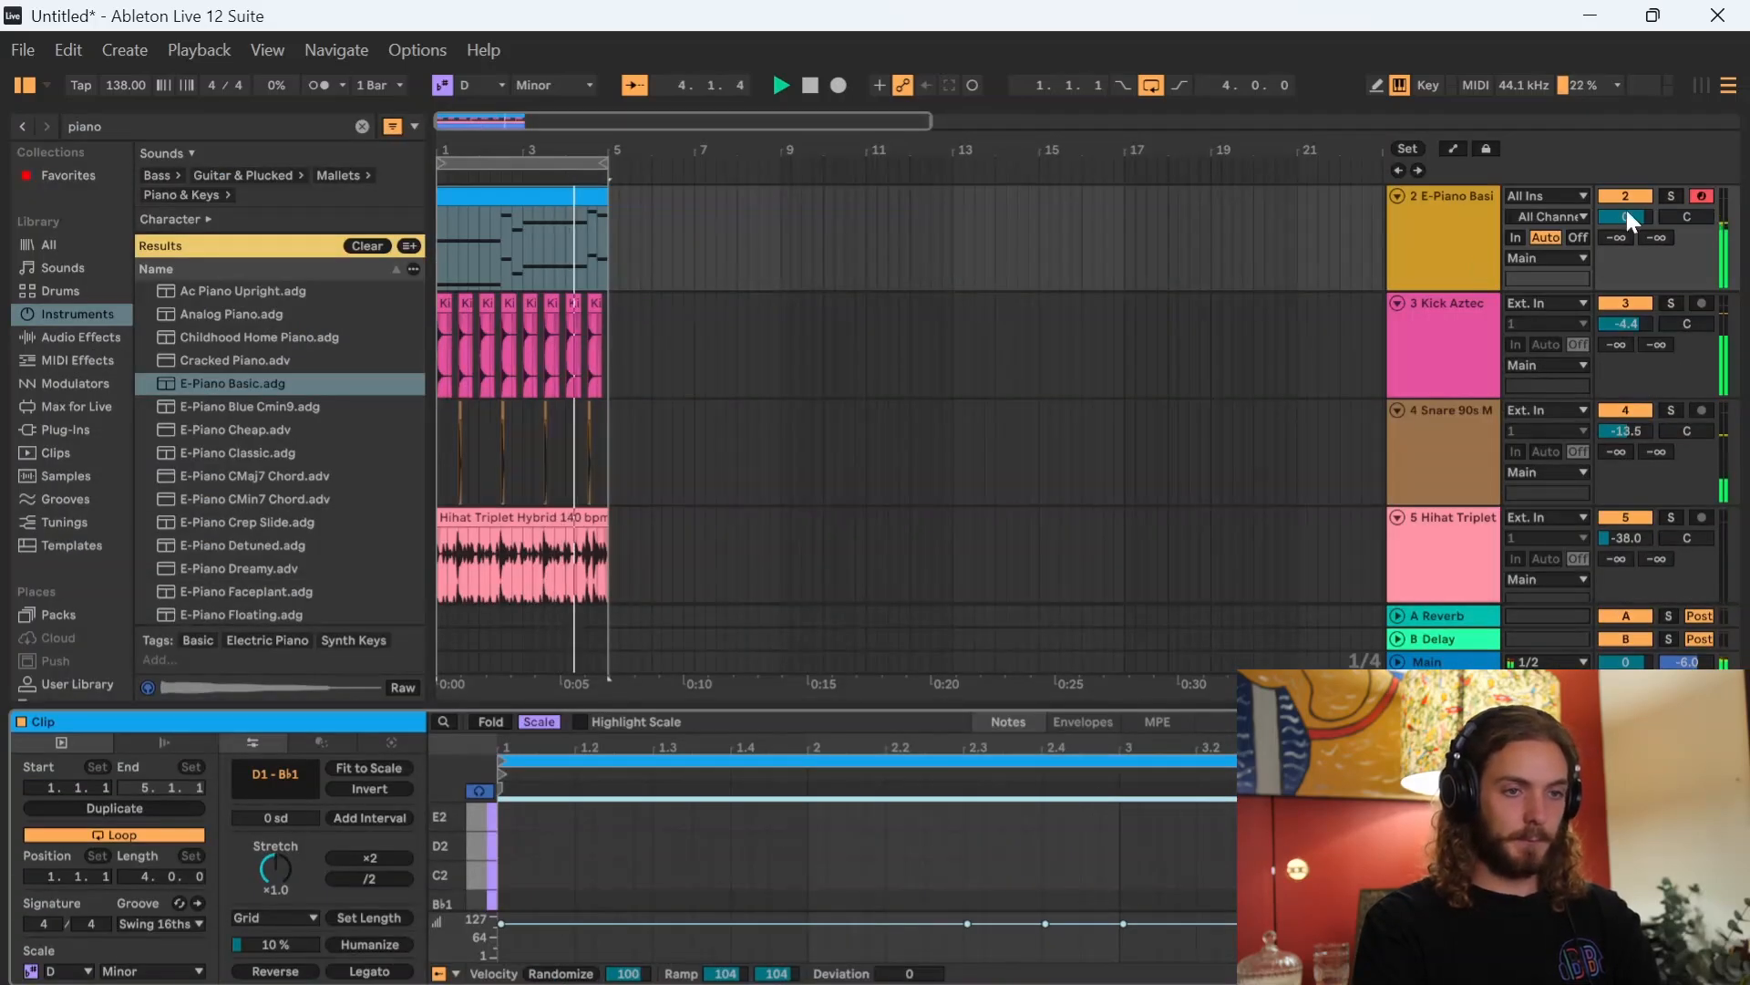
left_click_drag(1625, 216, 1625, 235)
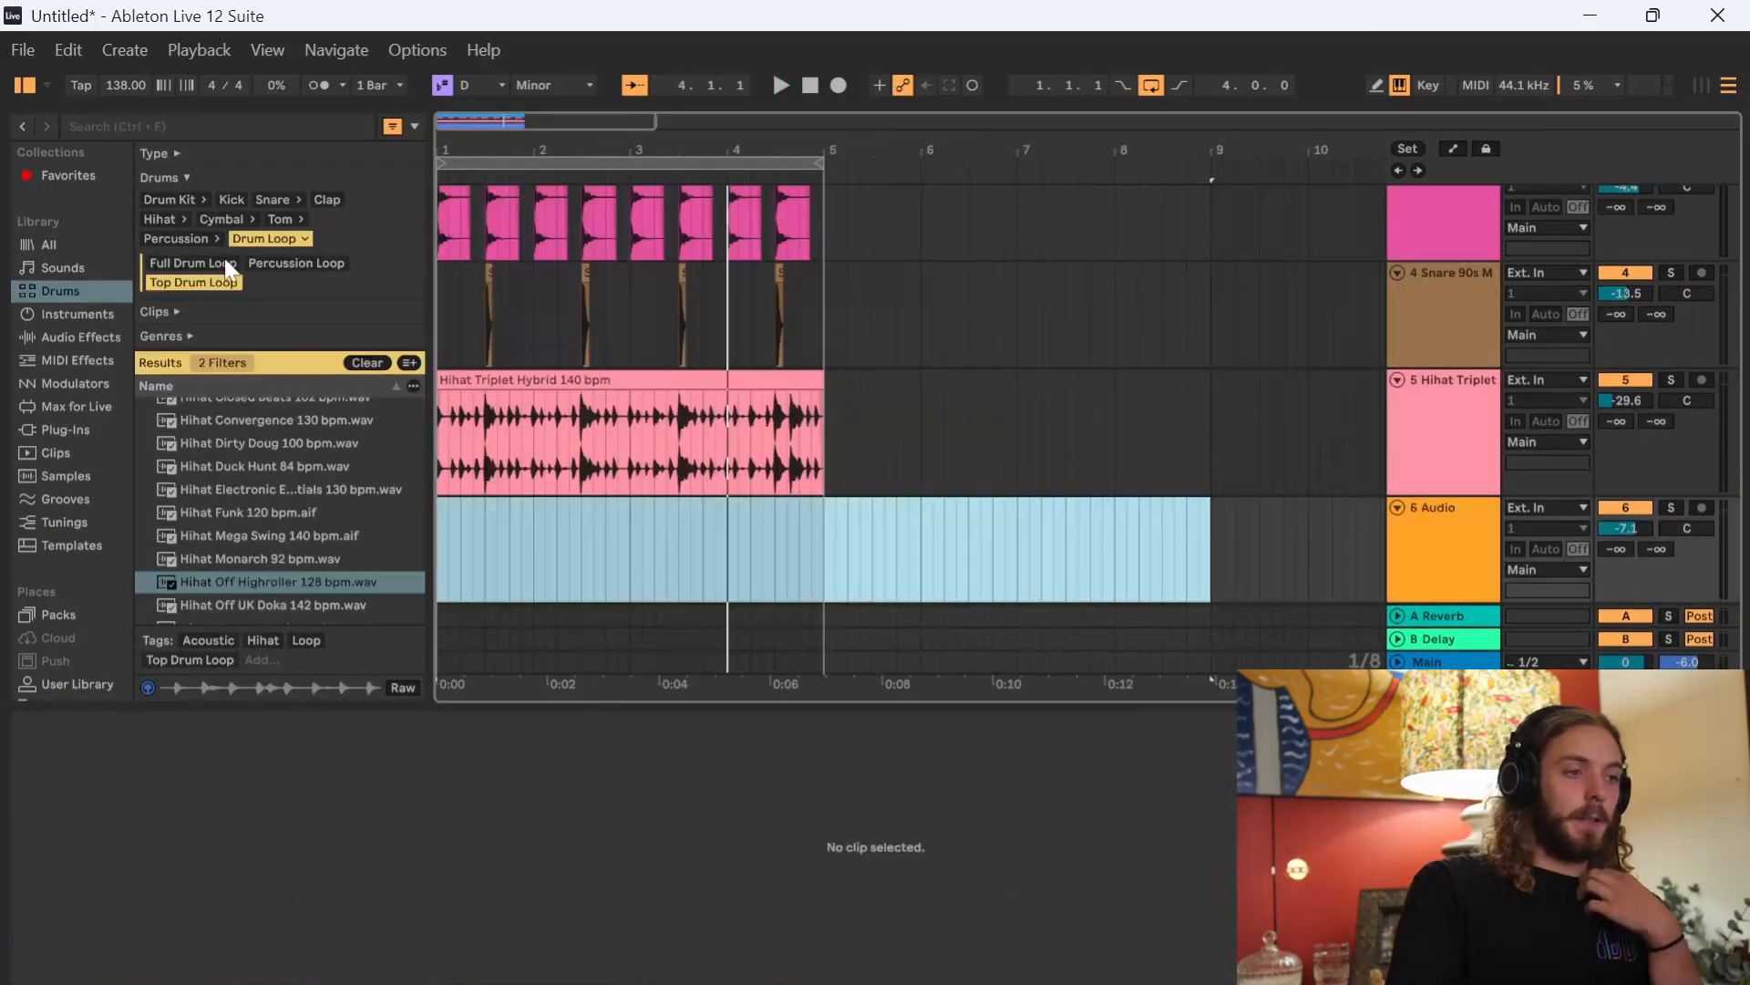
- Filter the drum library to hi-hats, audition the closed samples and place Hihat Closed 2B at bar 1 on the empty audio track
left_click(195, 278)
left_click(276, 235)
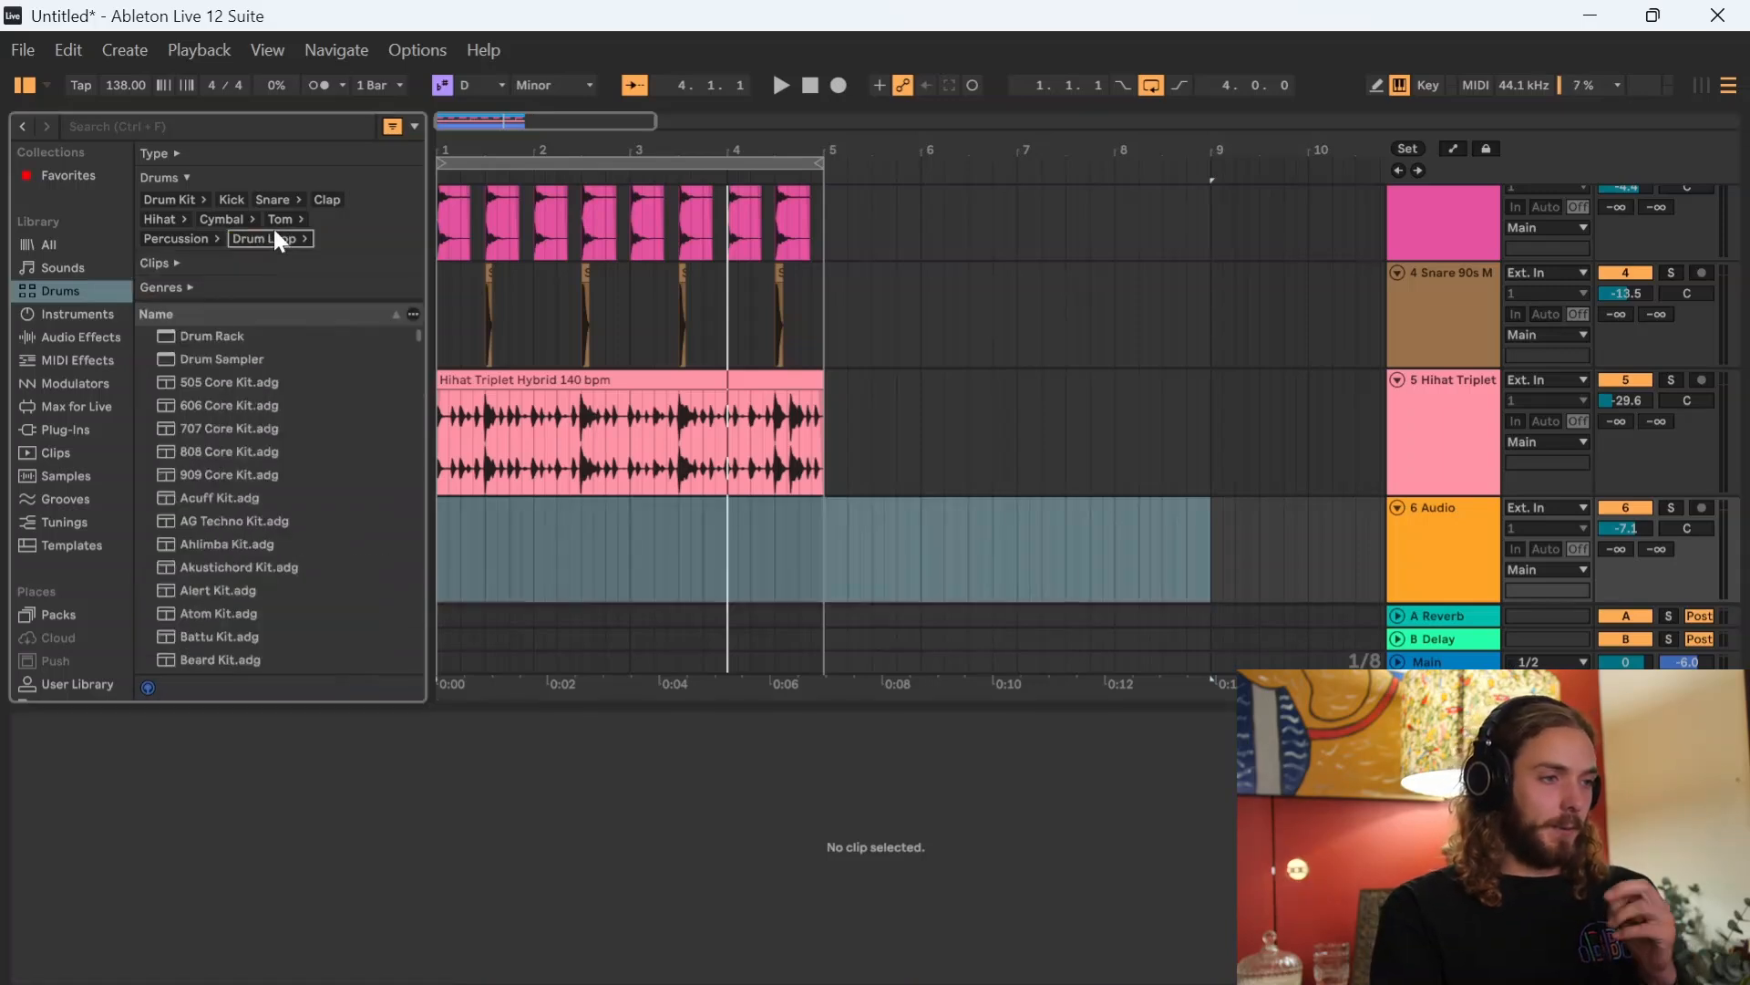
left_click(160, 218)
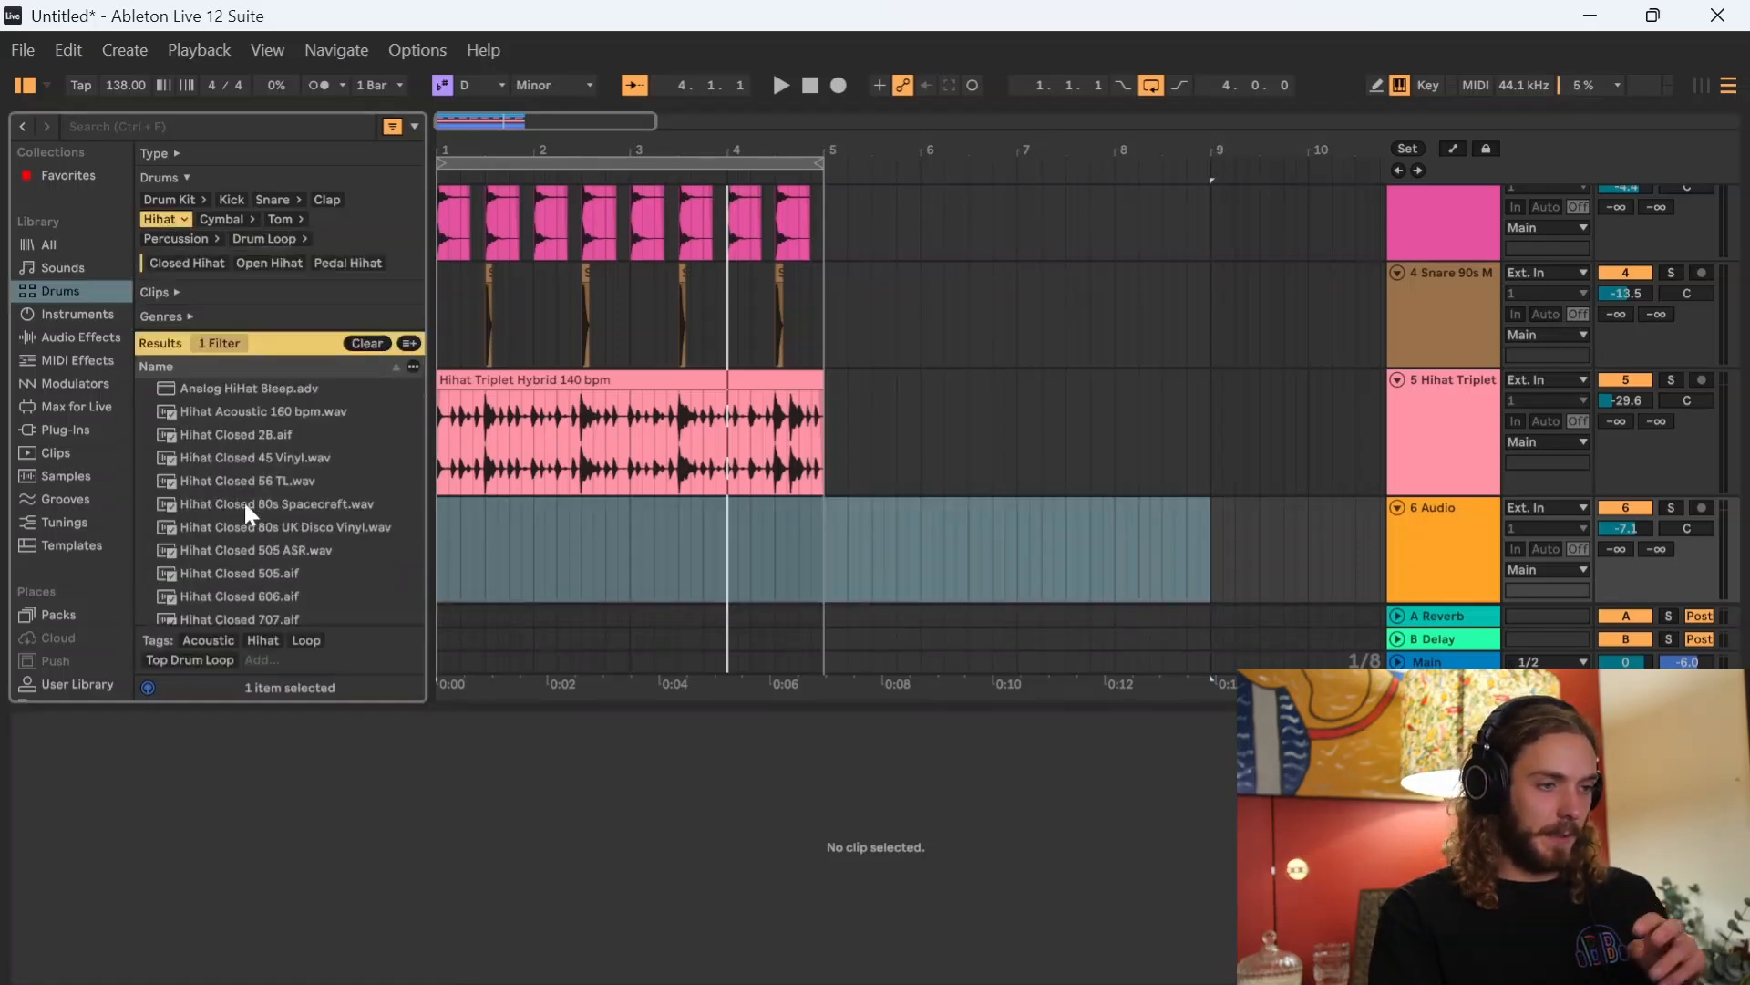
left_click(255, 459)
key("Up")
key("Up")
key("Down")
key("Down")
key("Down")
key("Up")
key("Up")
key("Down")
key("Up")
left_click_drag(252, 437, 437, 536)
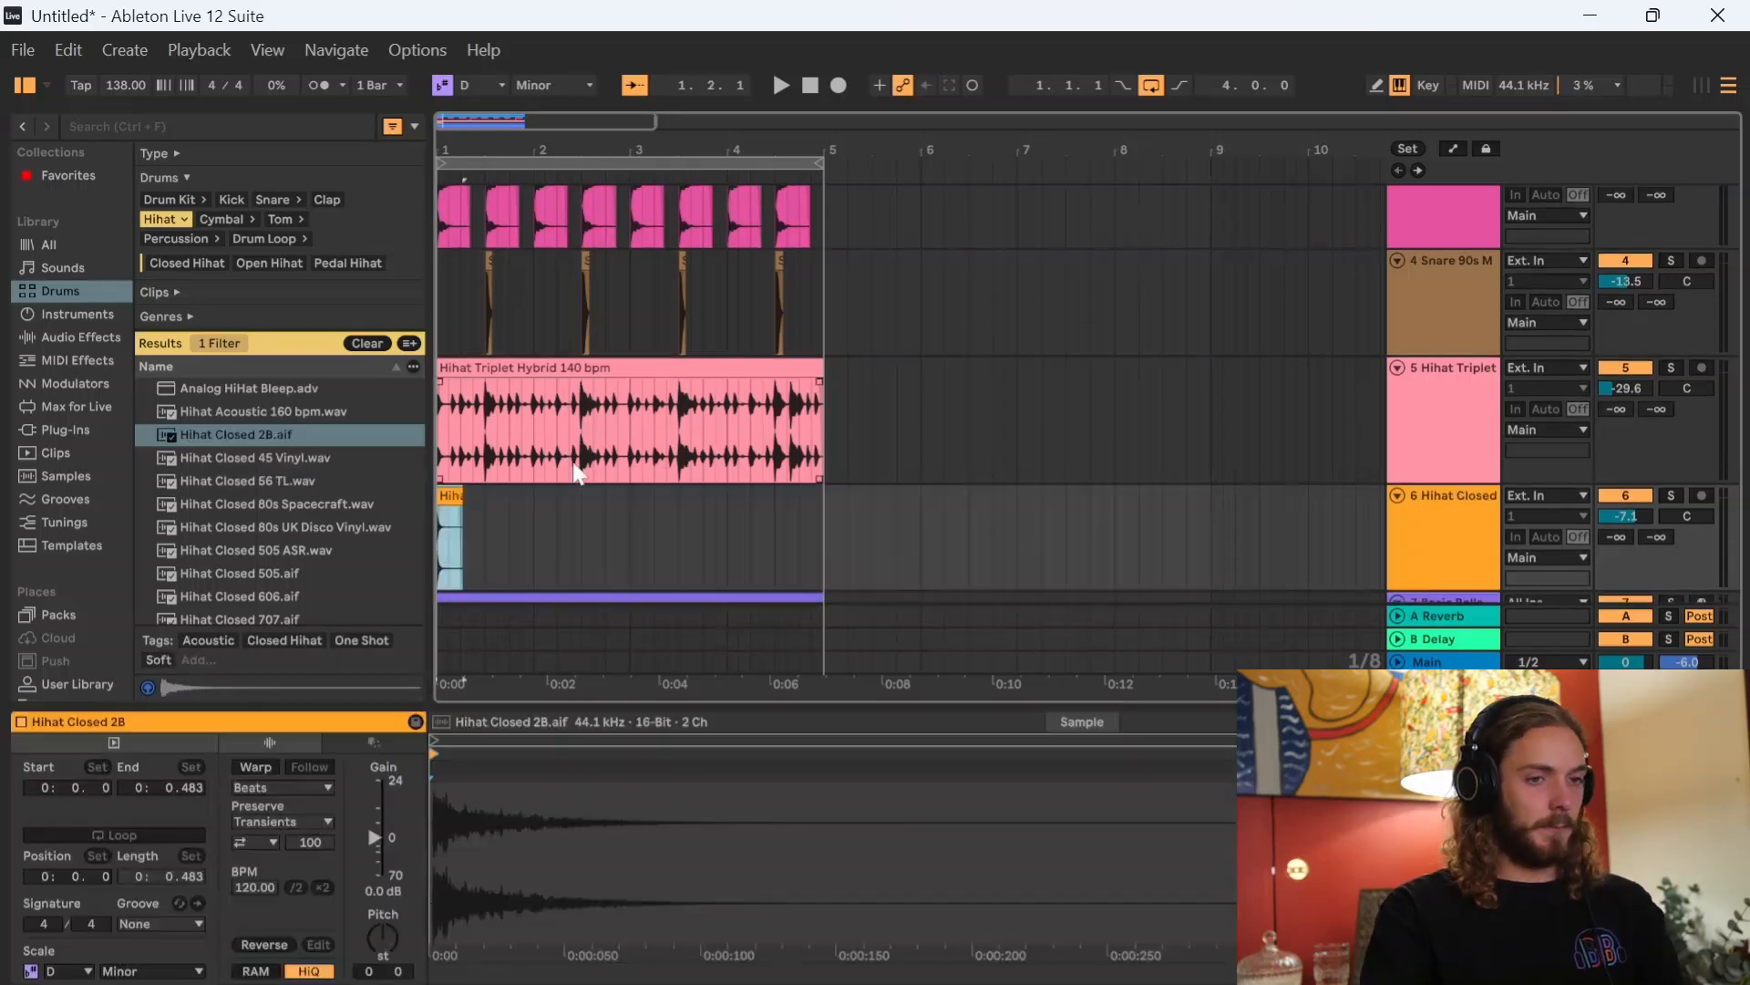
- Try repeating the closed hi-hat hit on every beat from bar 1 to the start of bar 2
scroll(476, 537, "up", 5)
left_click_drag(641, 499, 788, 370)
key("space")
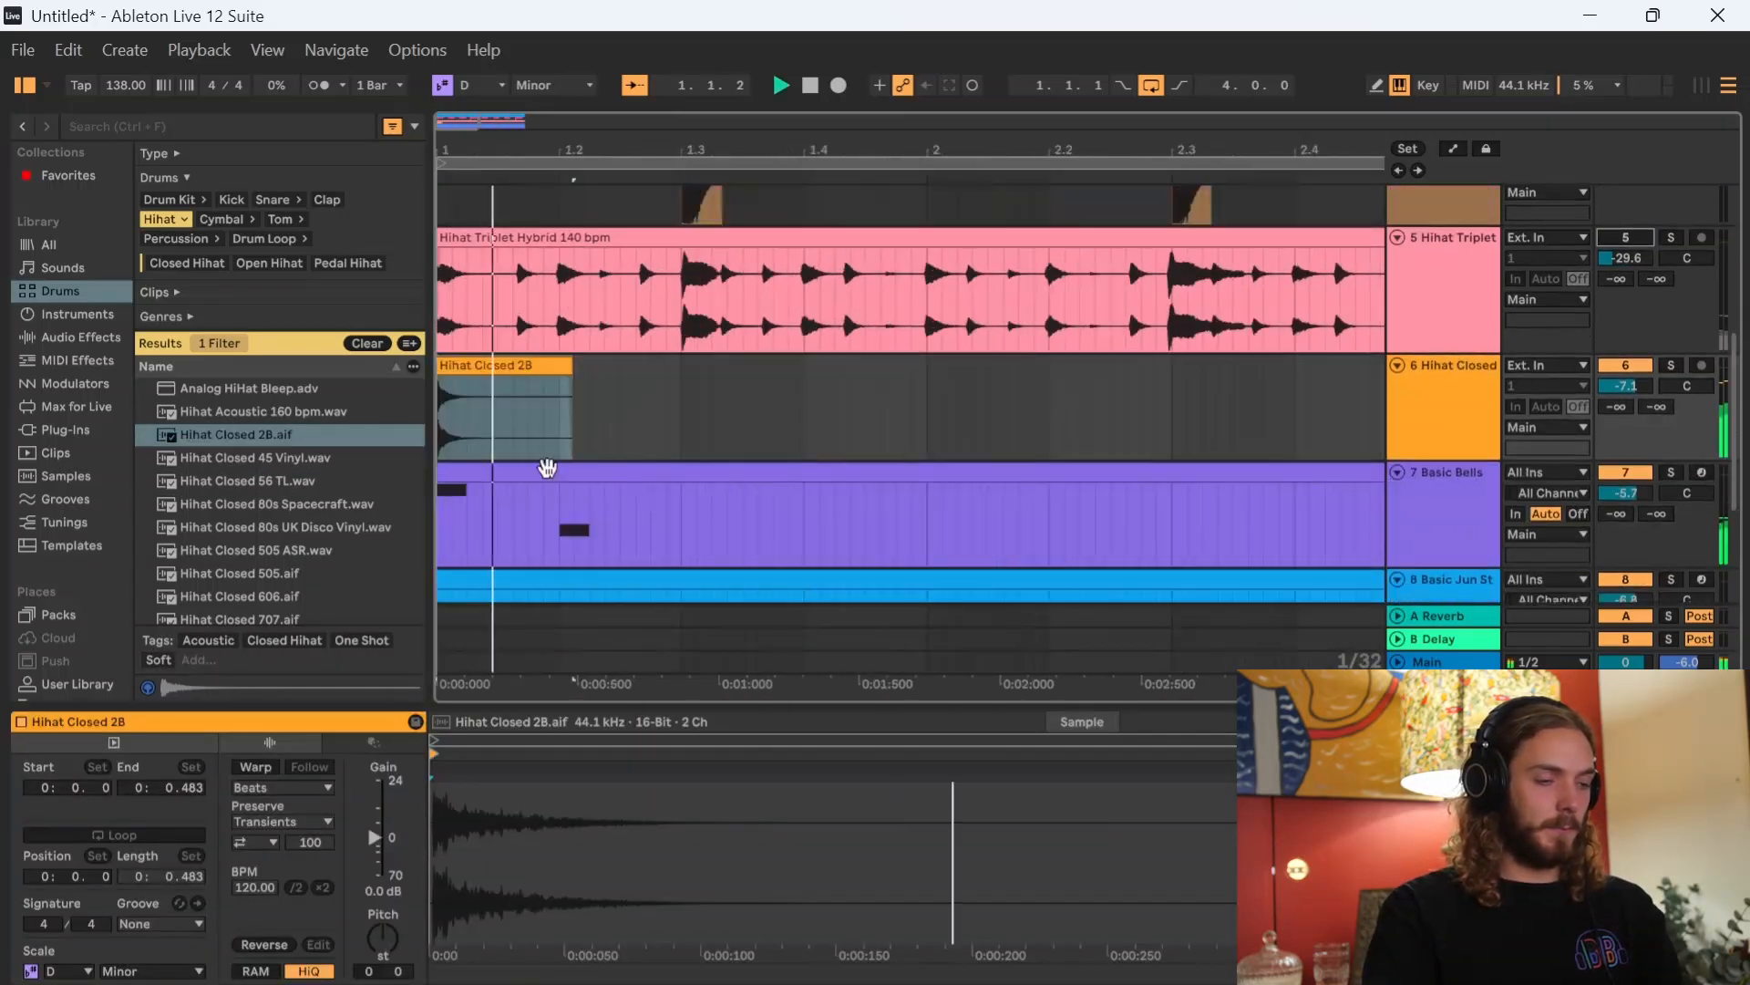
left_click_drag(474, 362, 944, 370)
key("space")
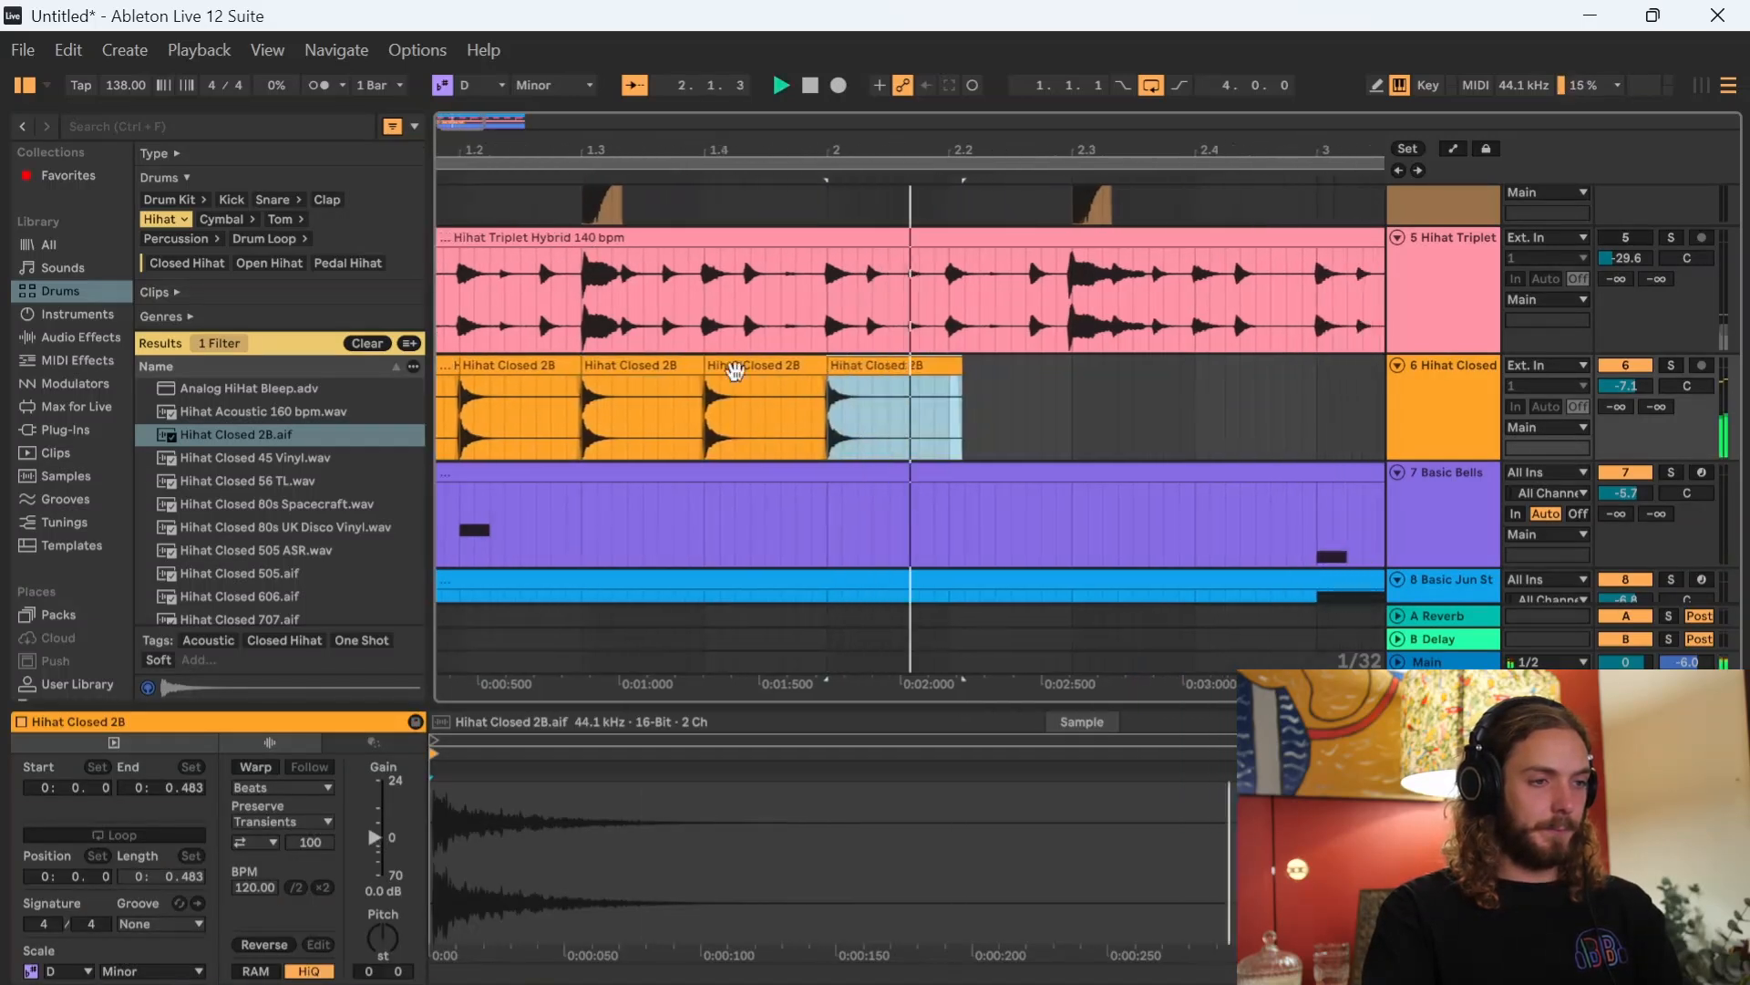
scroll(528, 392, "down", 3)
scroll(529, 397, "up", 1)
left_click(455, 415)
key("space")
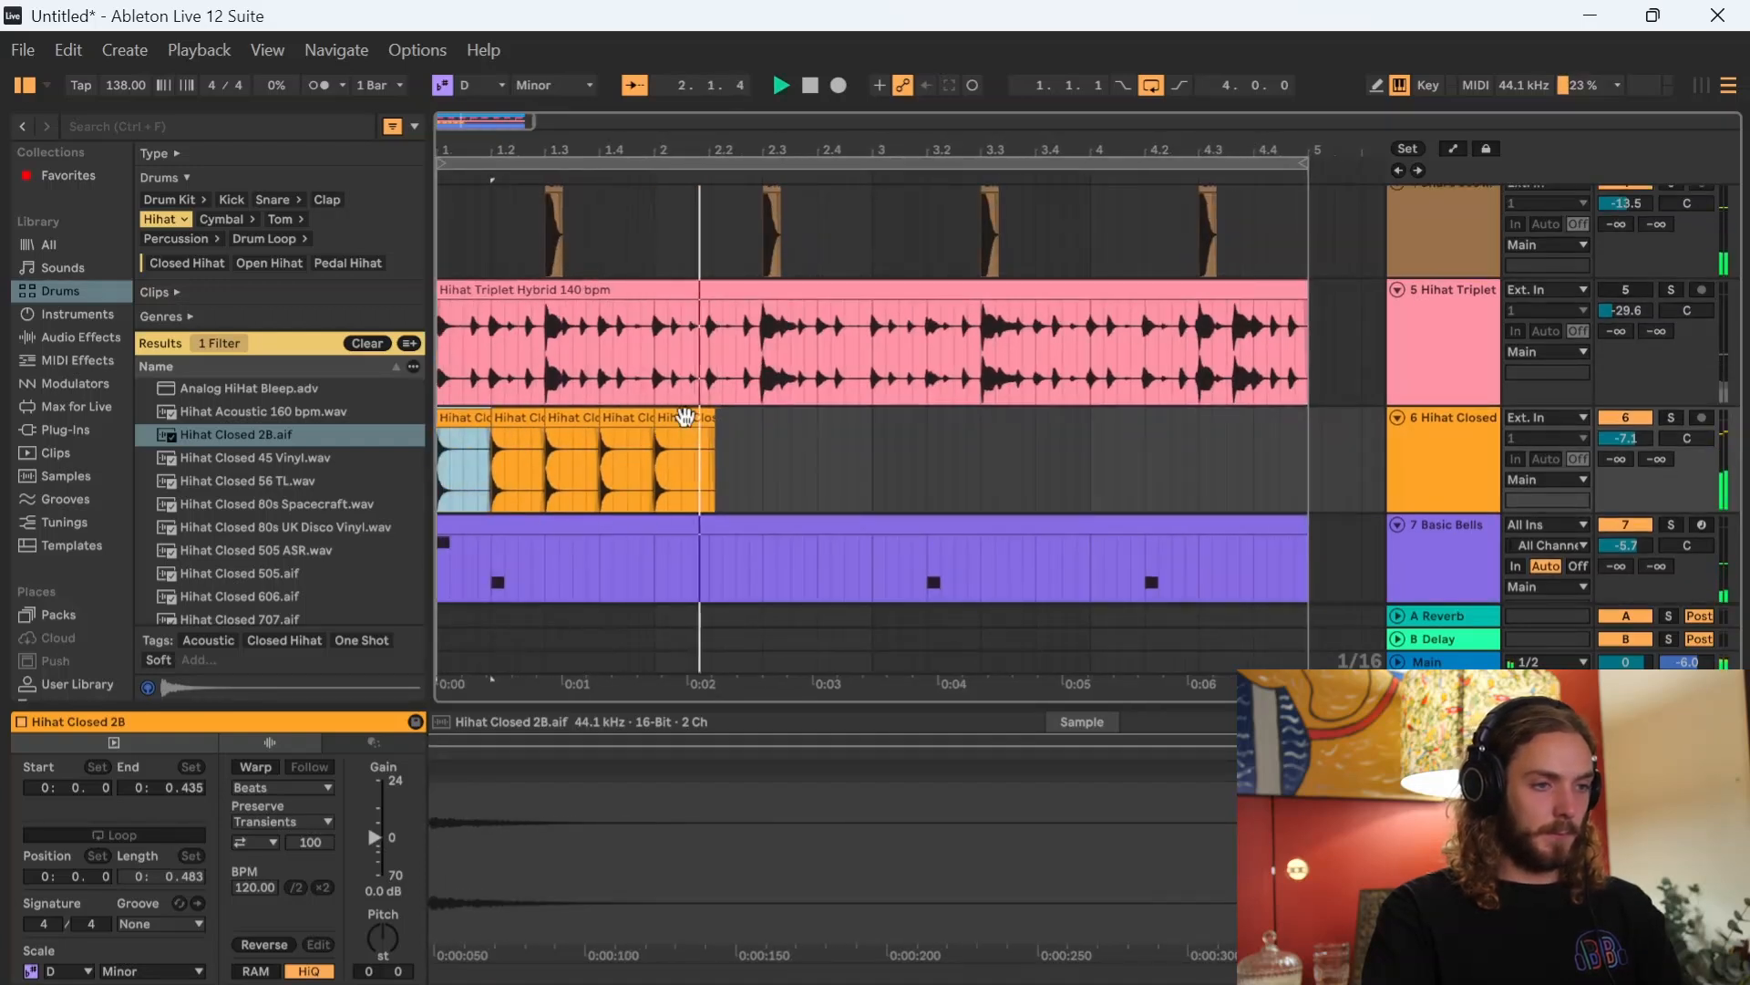
- Trim the closed hi-hat hit to an eighth note and repeat it through all four bars
key("space")
left_click(680, 420)
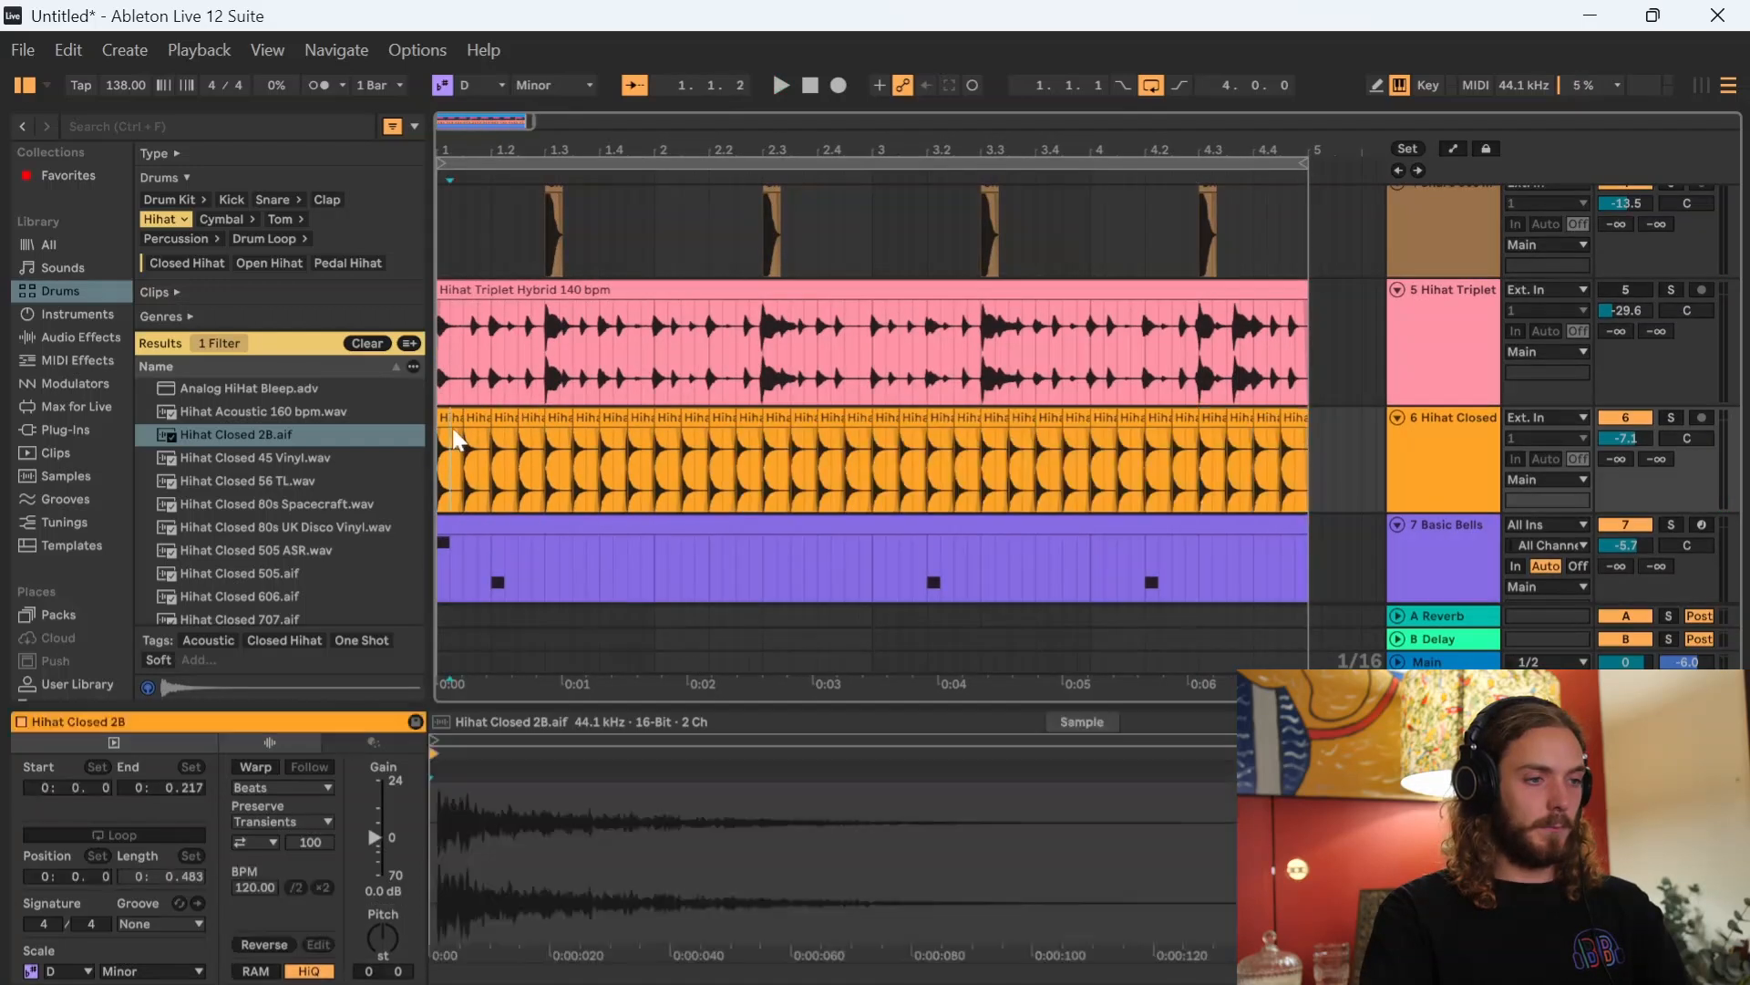
left_click(450, 447)
key("space")
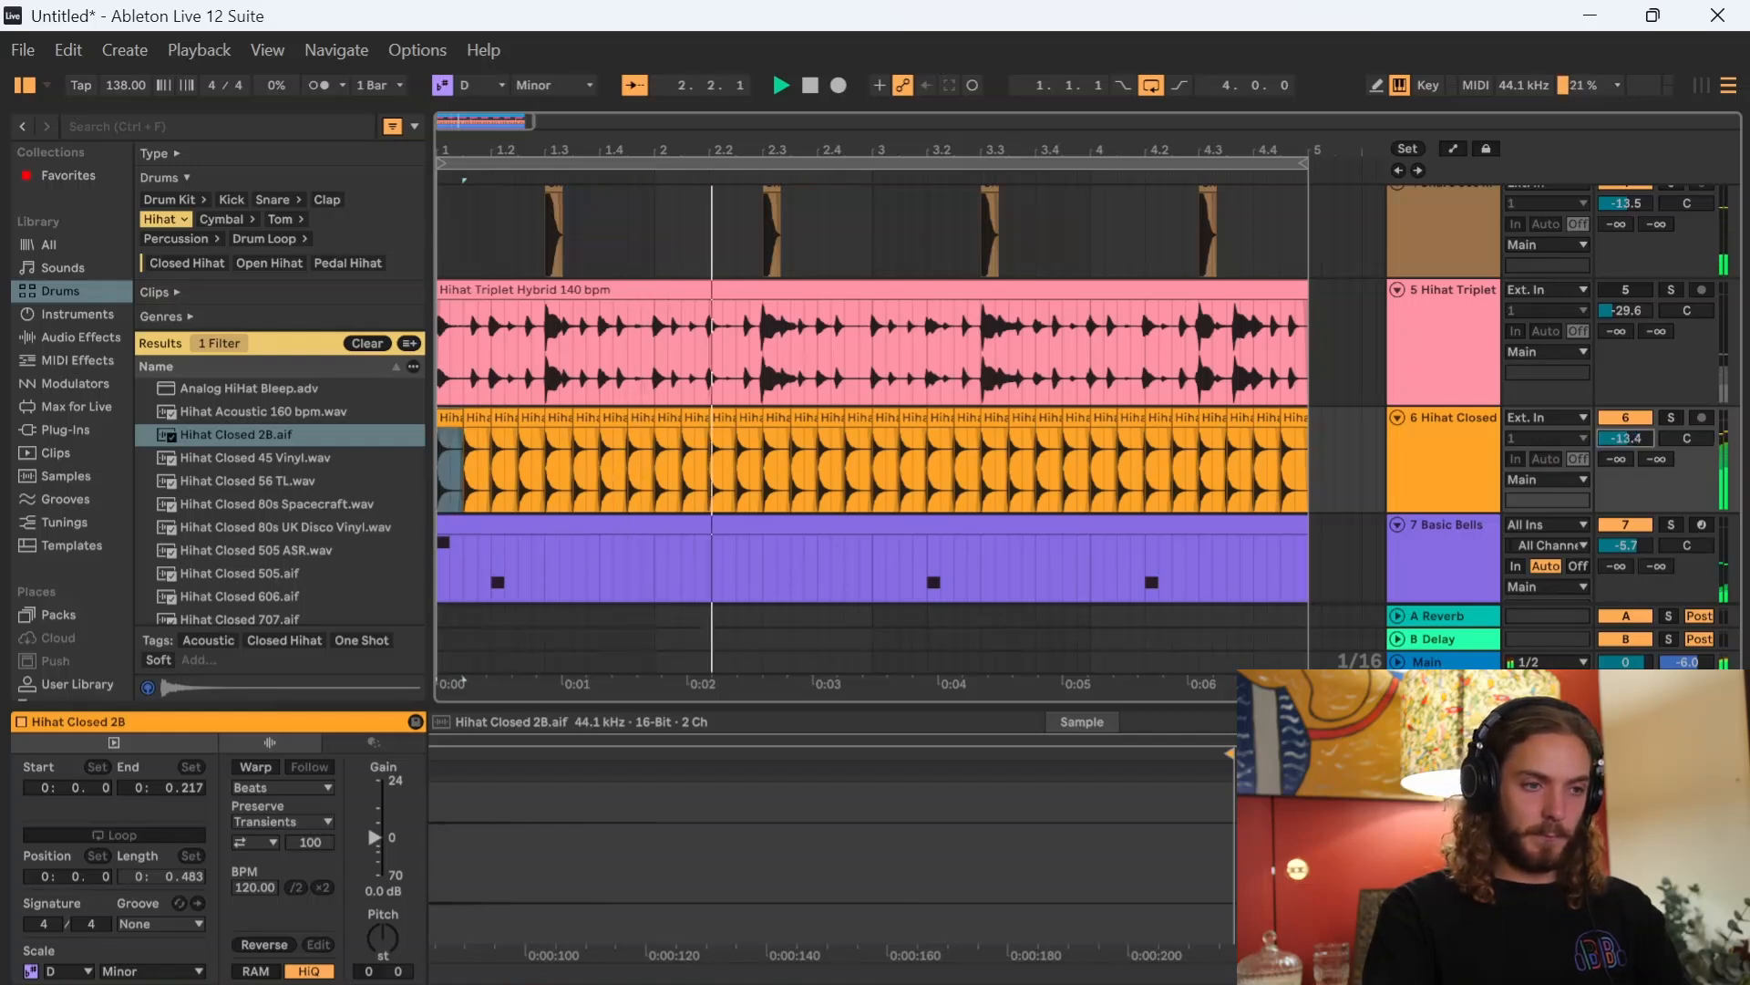
- Replace the eighth-note hi-hat in the second half of beat 1.3 with a roll of thirty-second-note hits
left_click_drag(777, 416, 828, 417)
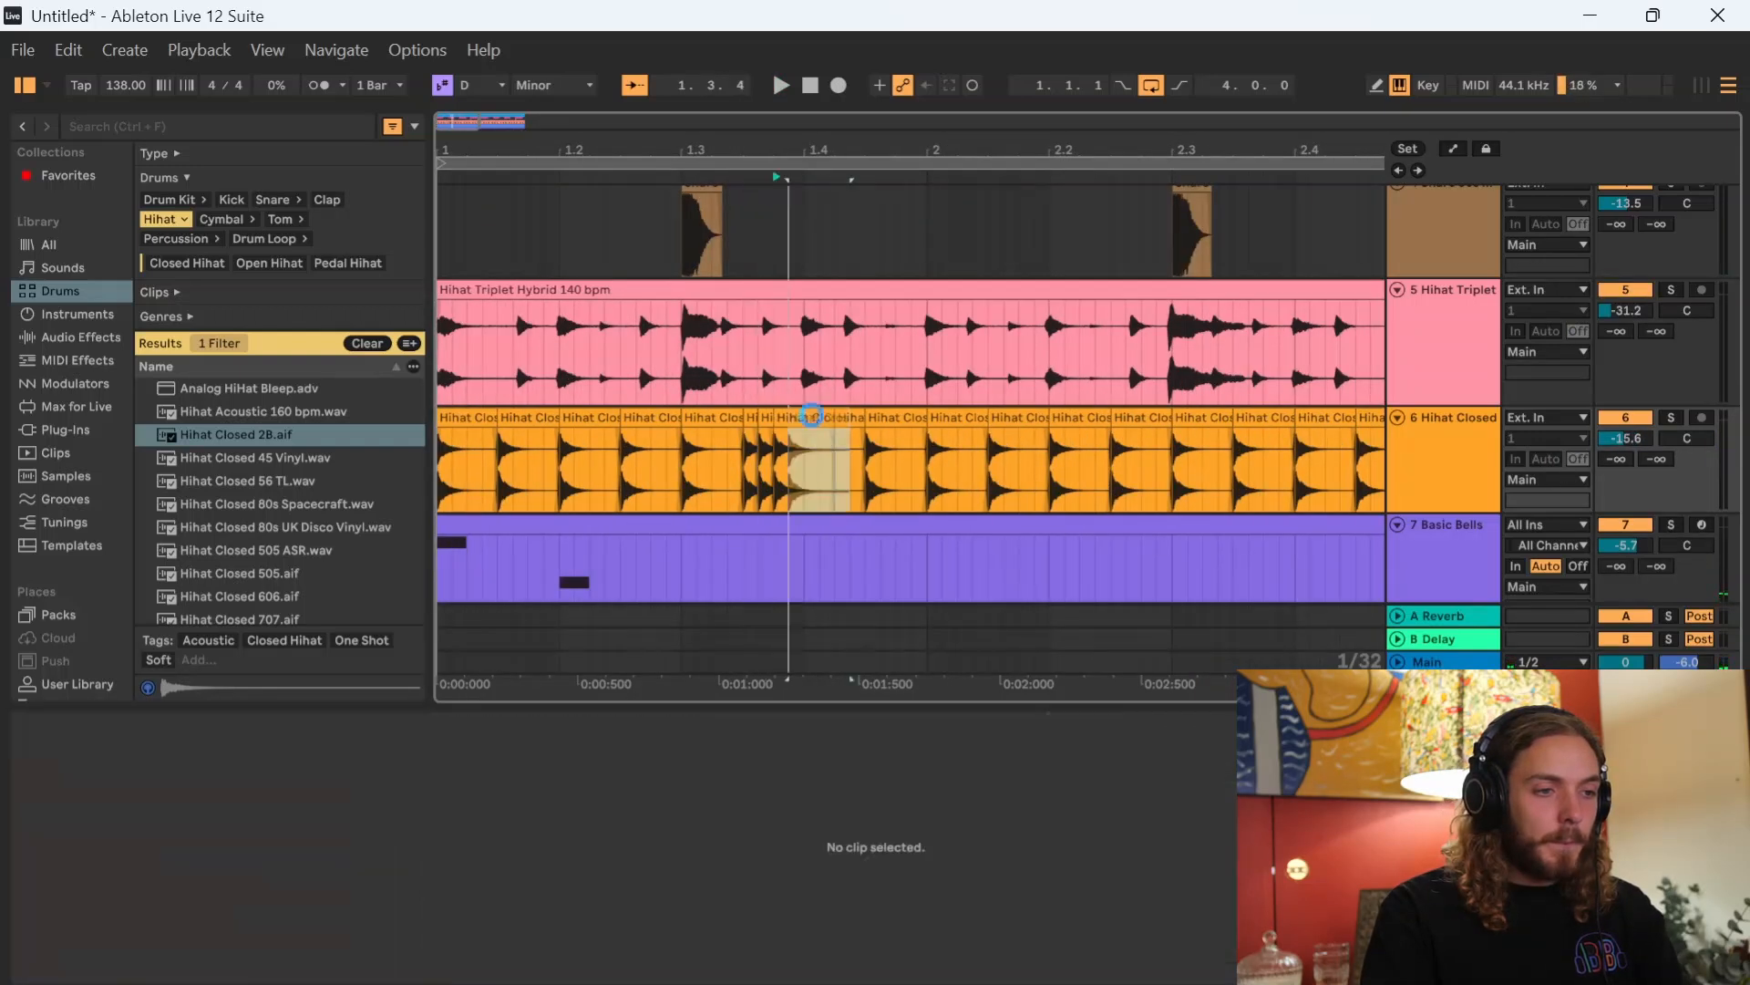
key("space")
left_click(638, 439)
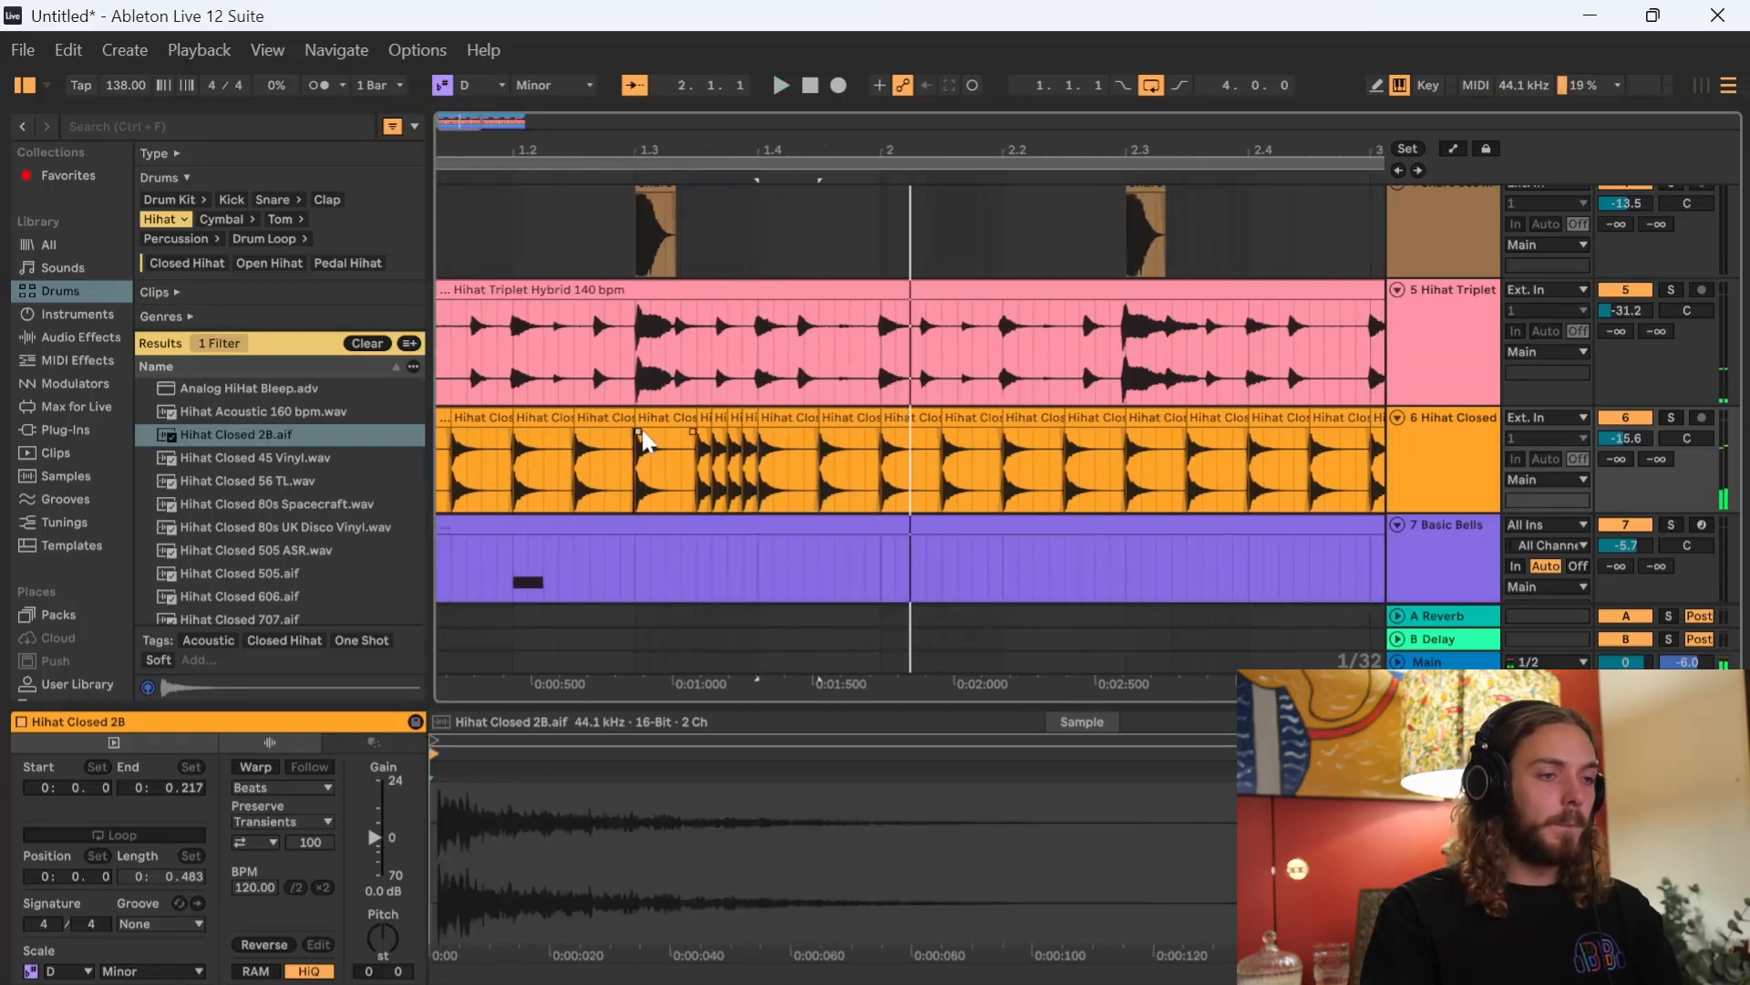
key("space")
key("space")
left_click(595, 471)
key("space")
scroll(644, 504, "down", 3)
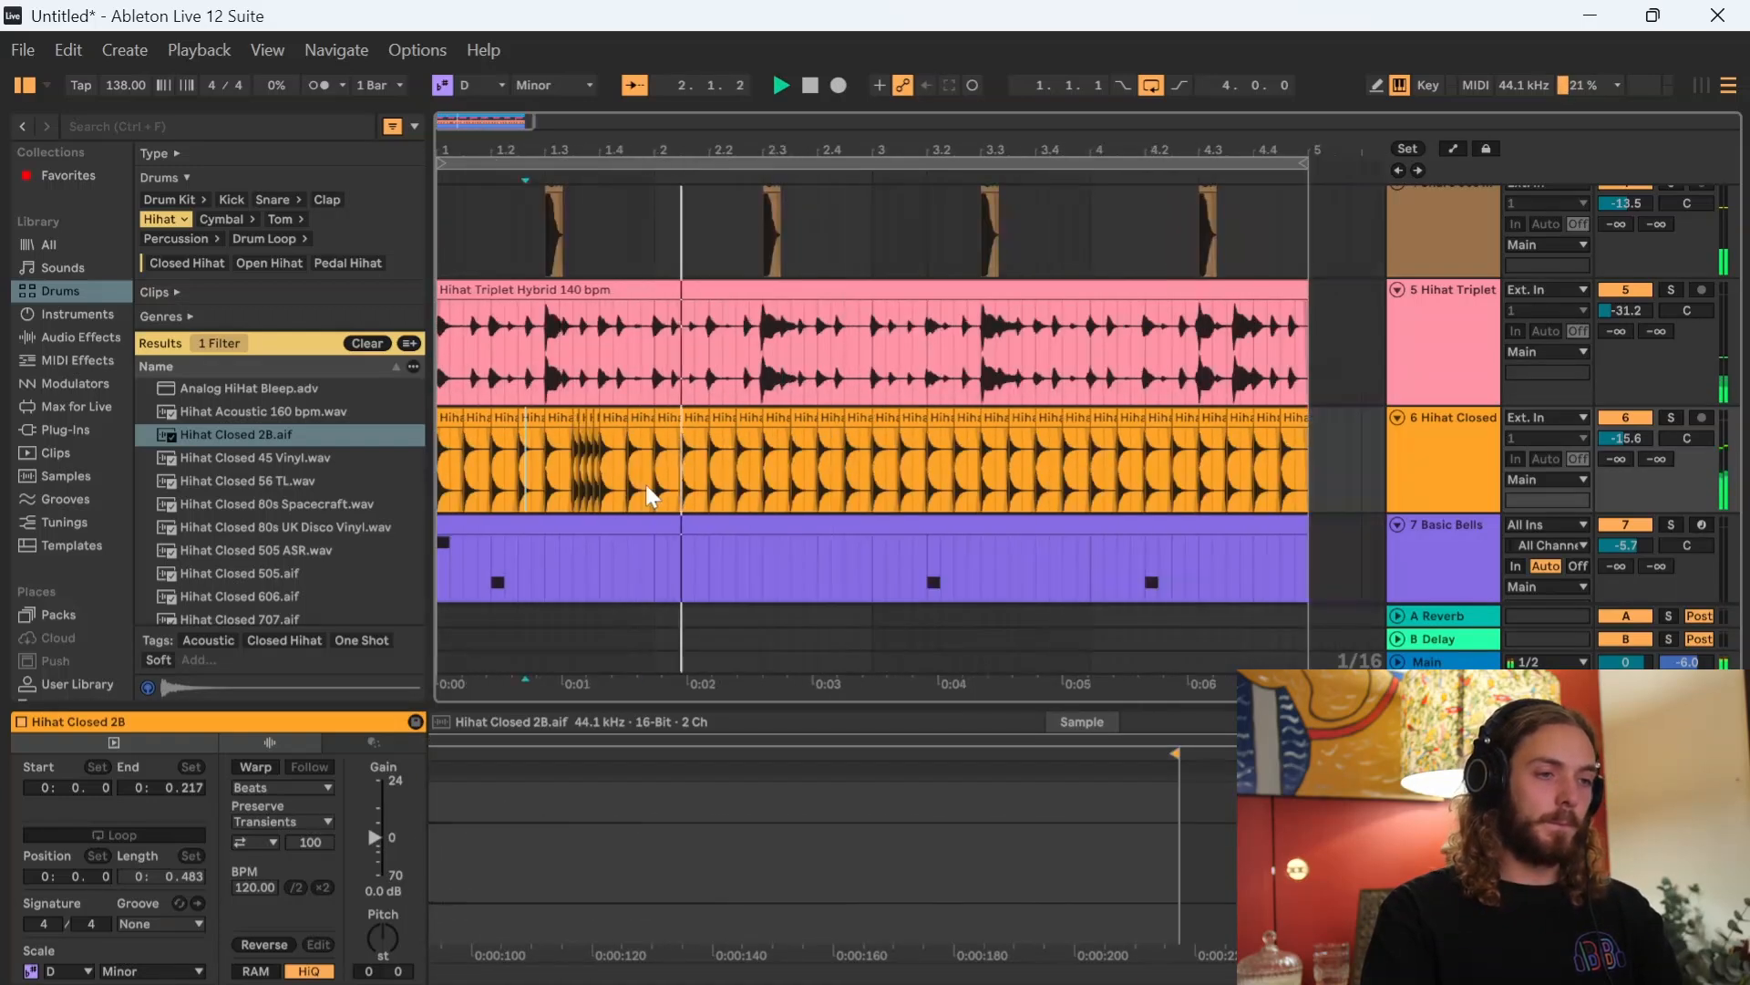
- Replace the eighth-note closed hi-hats on beat 3.2 with a run of sixteenth-note hits up to beat 3.3
scroll(912, 447, "up", 3)
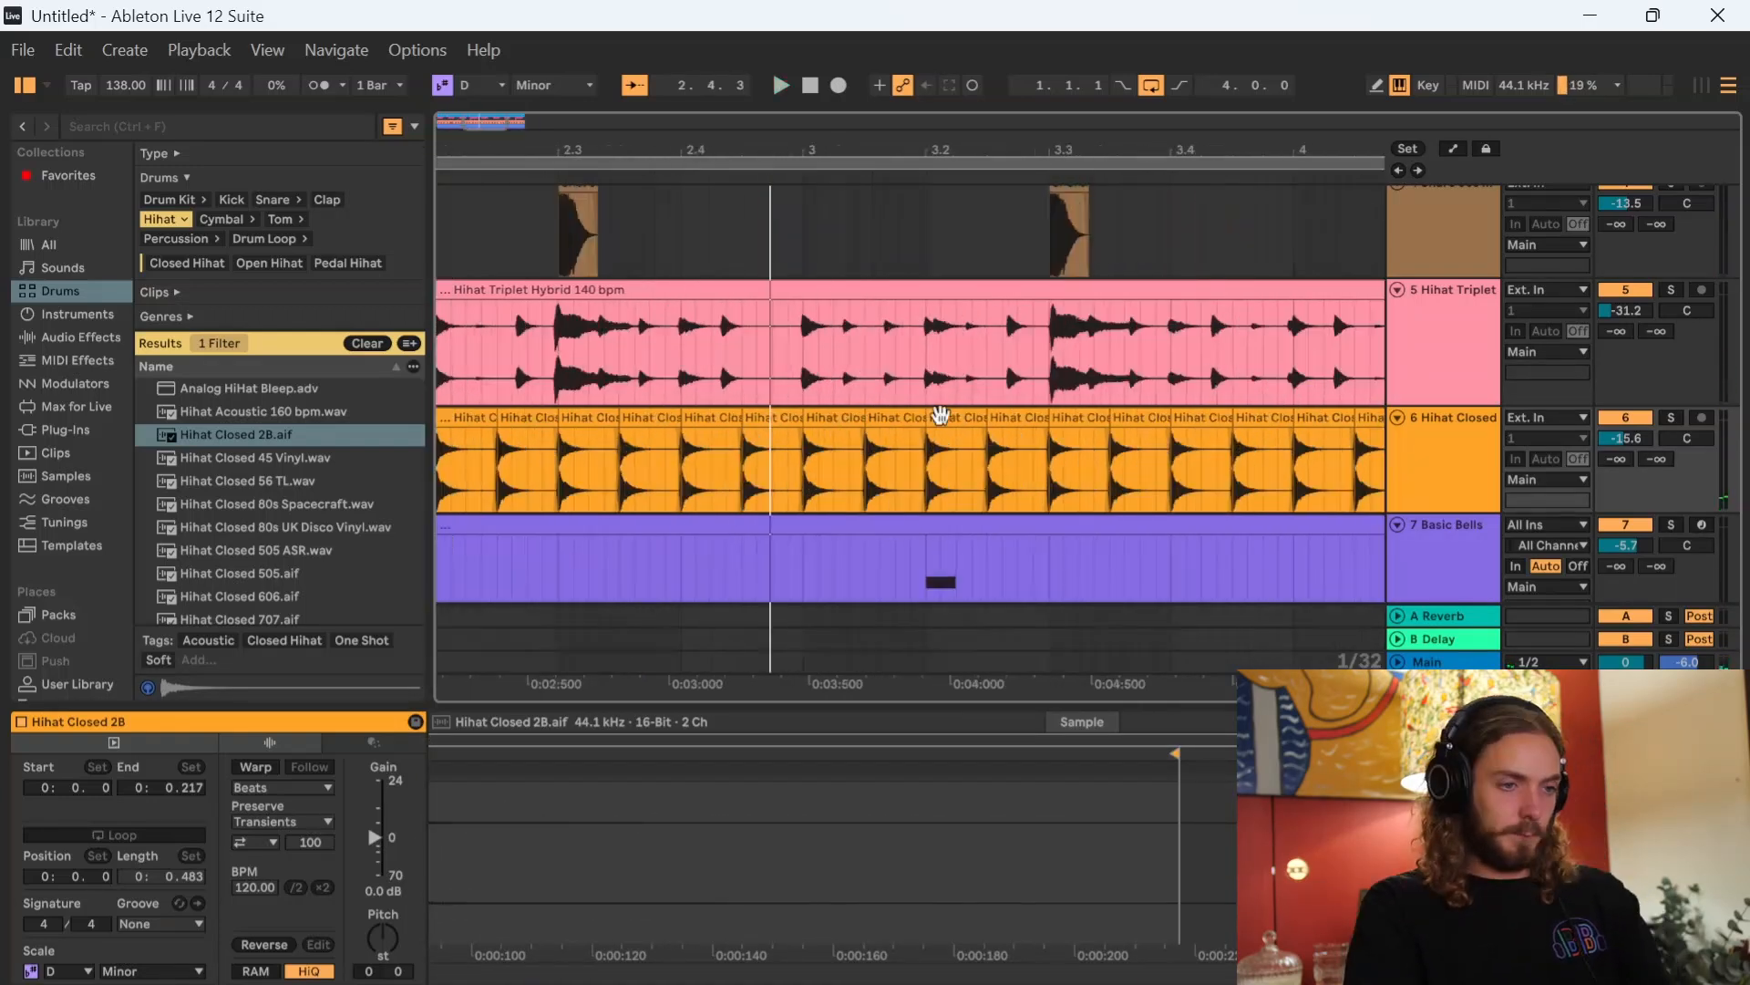
mouse_move(959, 416)
left_mouse_down()
mouse_move(1009, 417)
mouse_move(994, 416)
left_mouse_up()
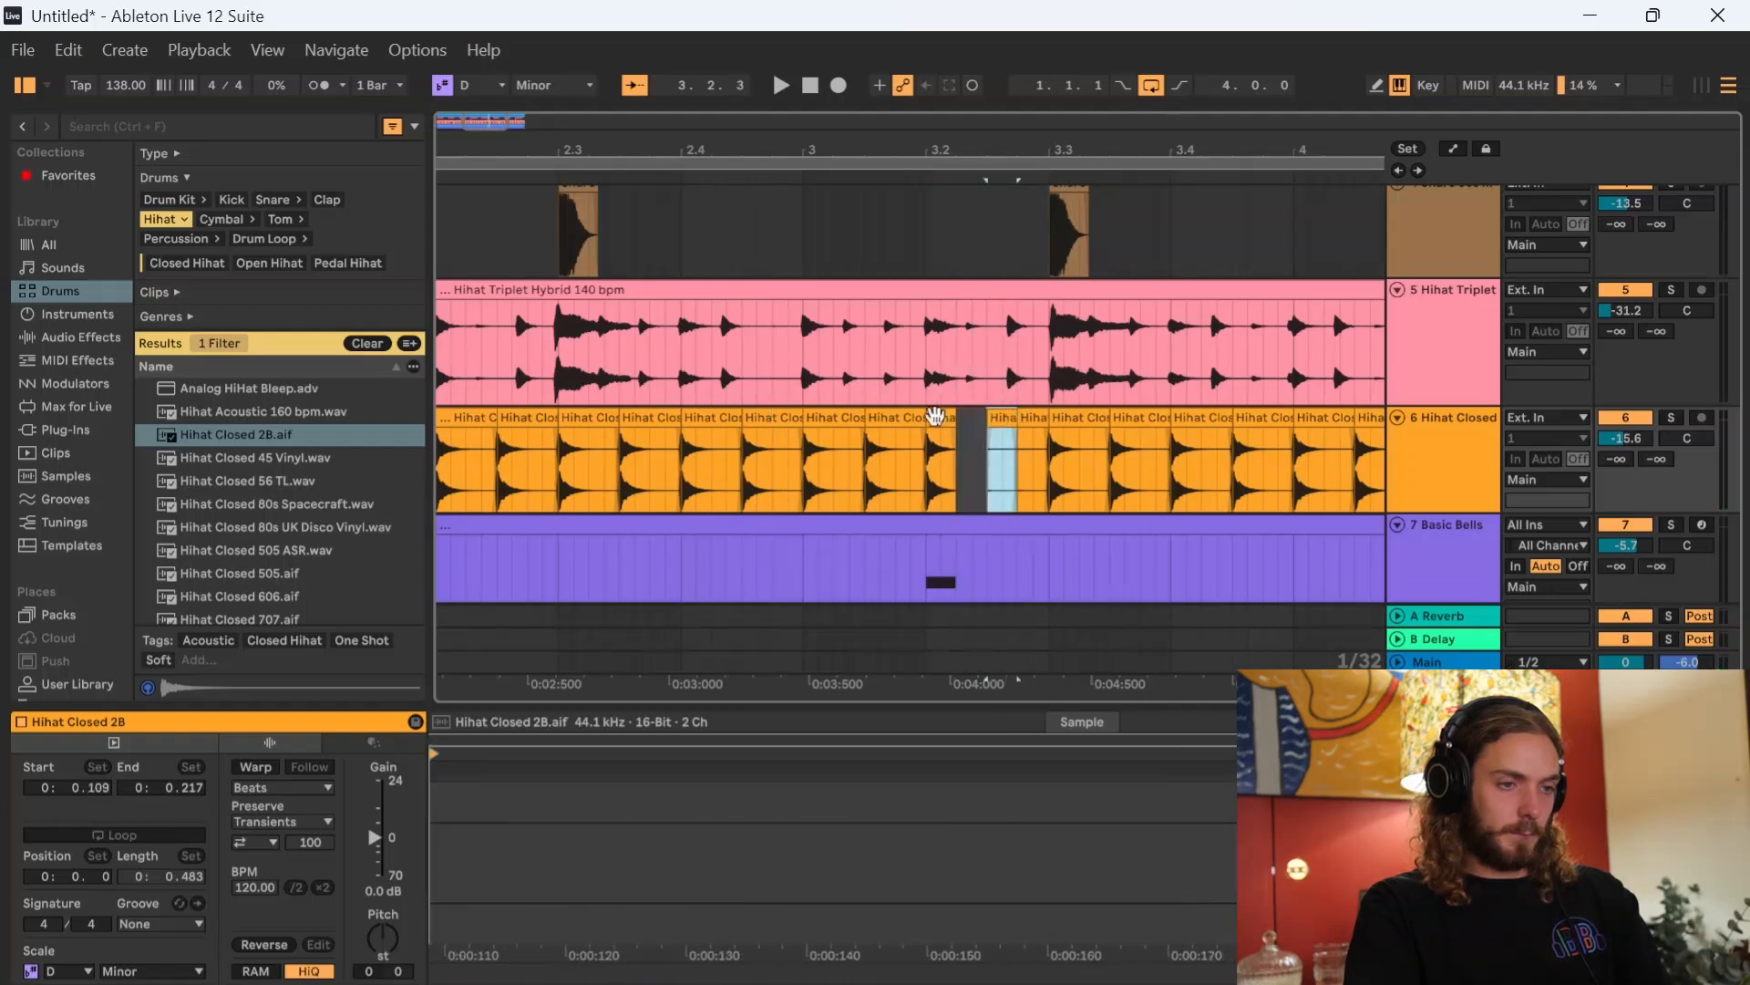
left_click(939, 418)
key("ctrl+d")
key("ctrl+d")
key("ctrl+d")
key("ctrl+d")
scroll(586, 476, "down", 3)
scroll(586, 477, "right", 4)
scroll(597, 500, "up", 1)
scroll(600, 503, "left", 3)
scroll(601, 503, "down", 2)
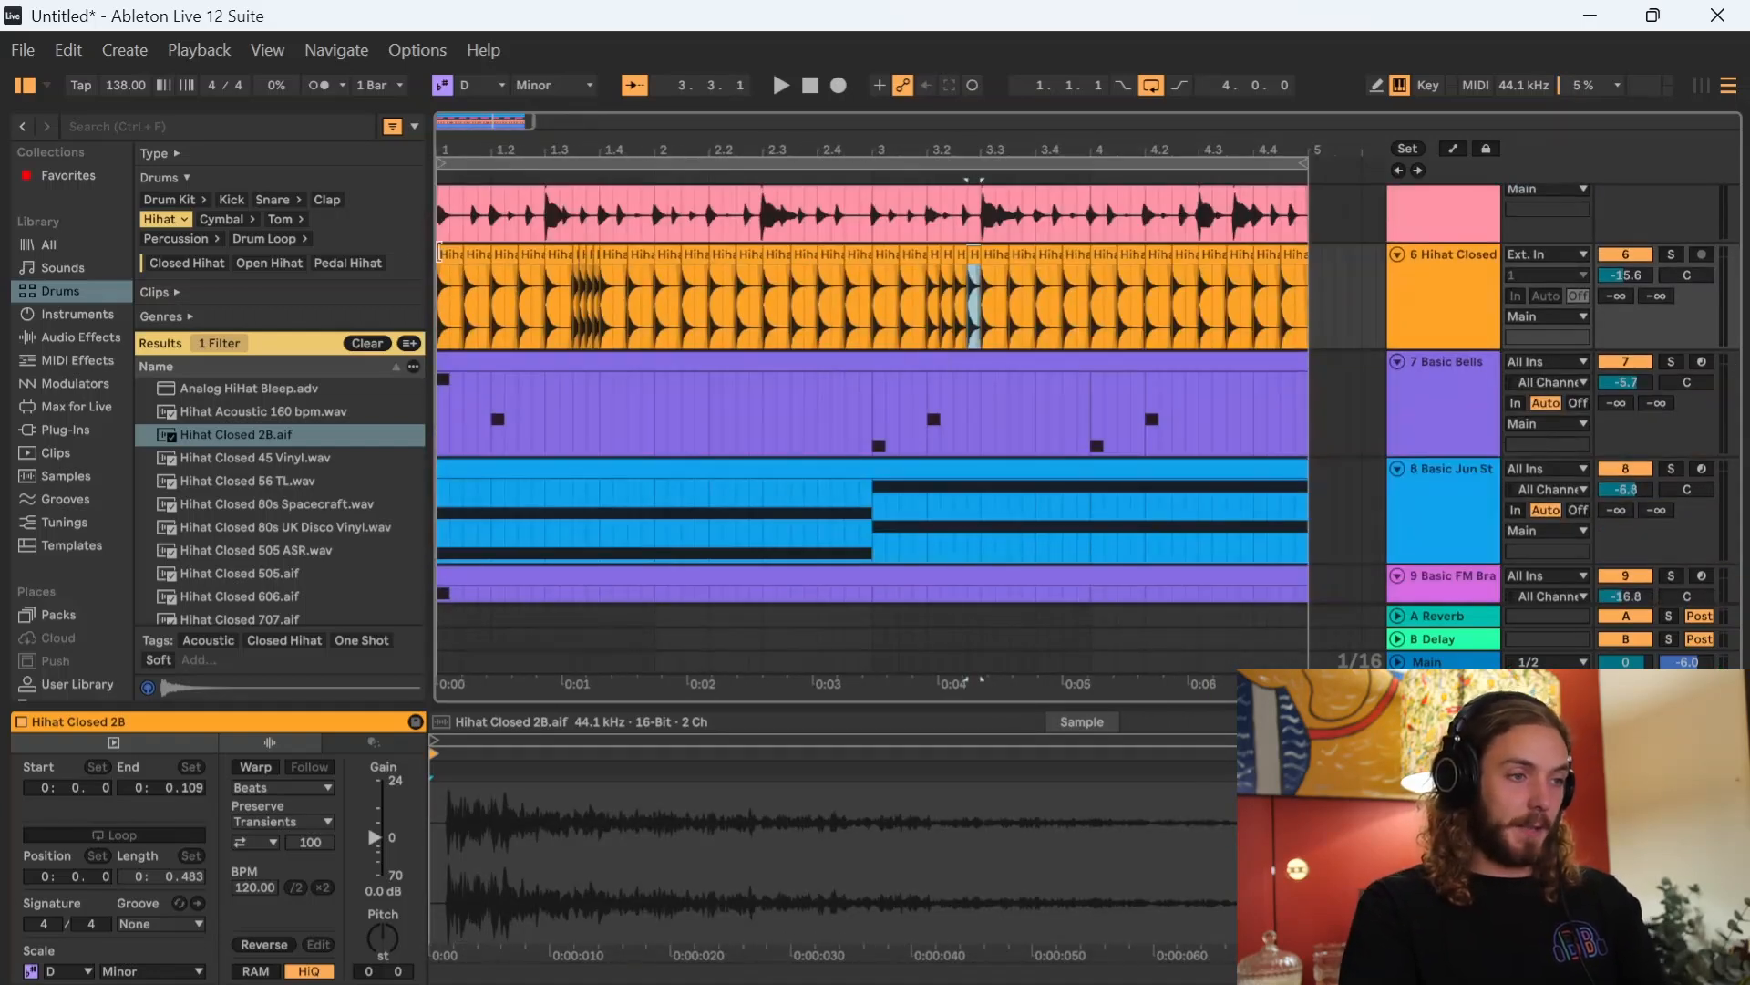
- Play the loop from the start and lower the Hihat Triplet track's volume to -44.3 dB
left_click(450, 252)
scroll(1095, 370, "up", 2)
key("space")
left_click_drag(1166, 705, 1166, 976)
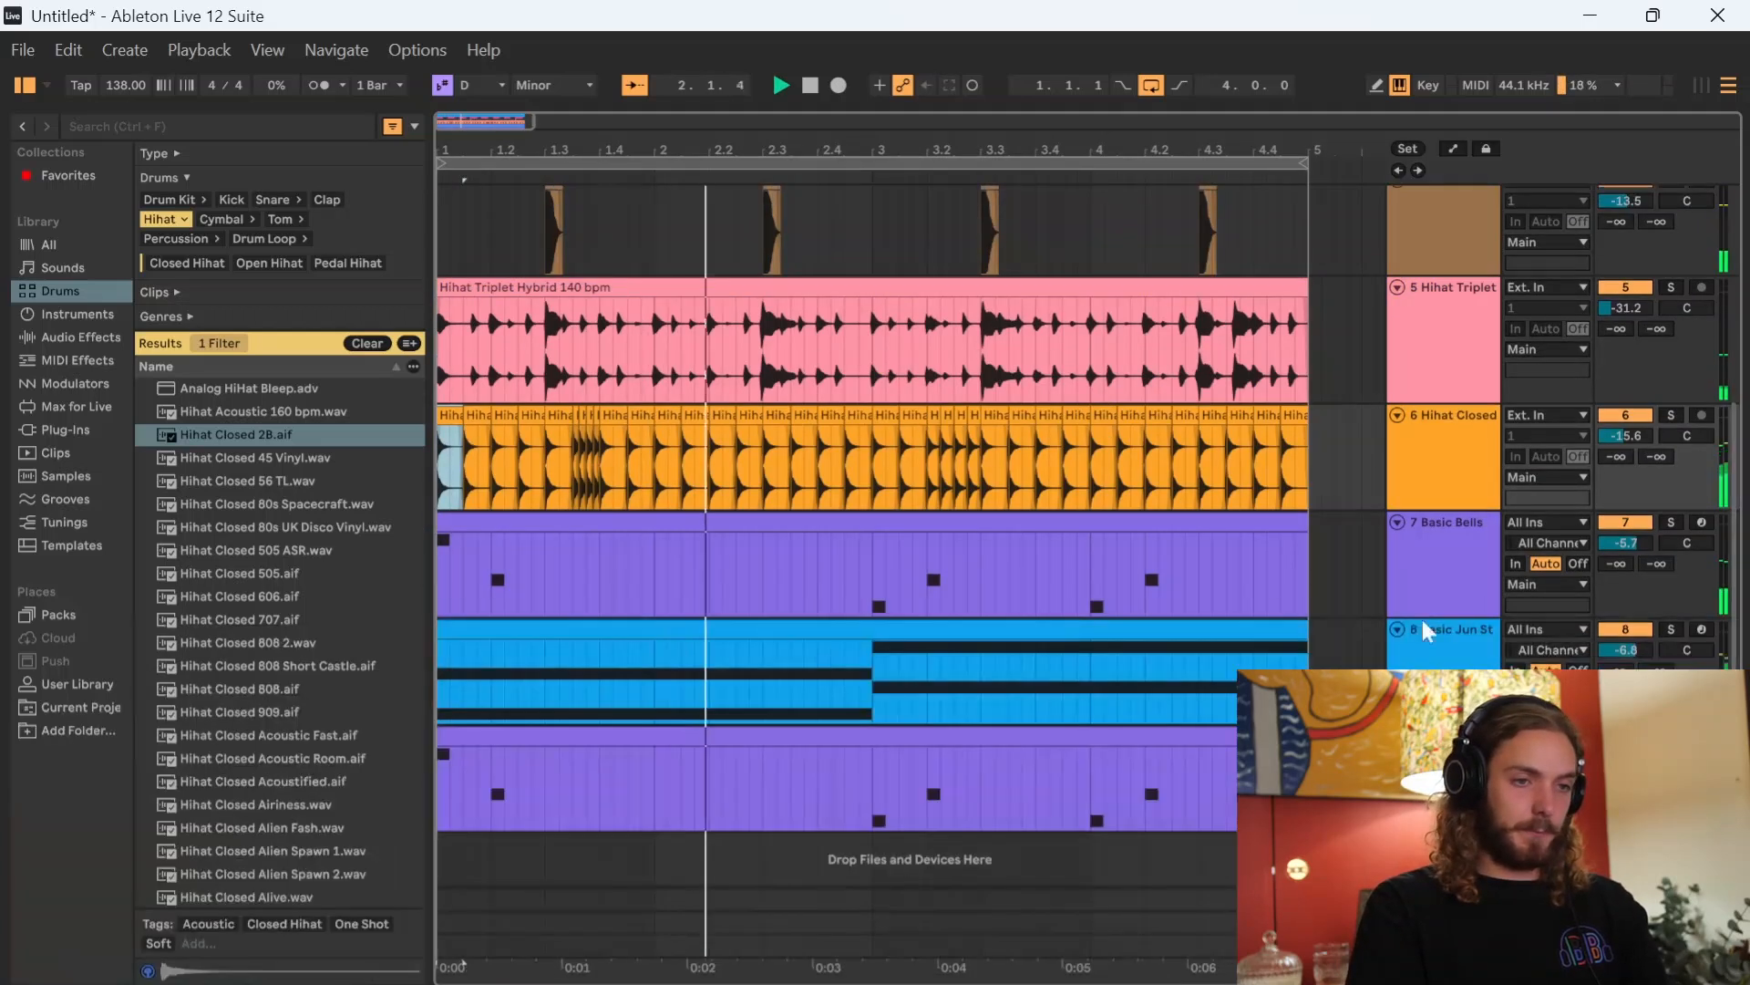
left_click_drag(1635, 308, 1635, 330)
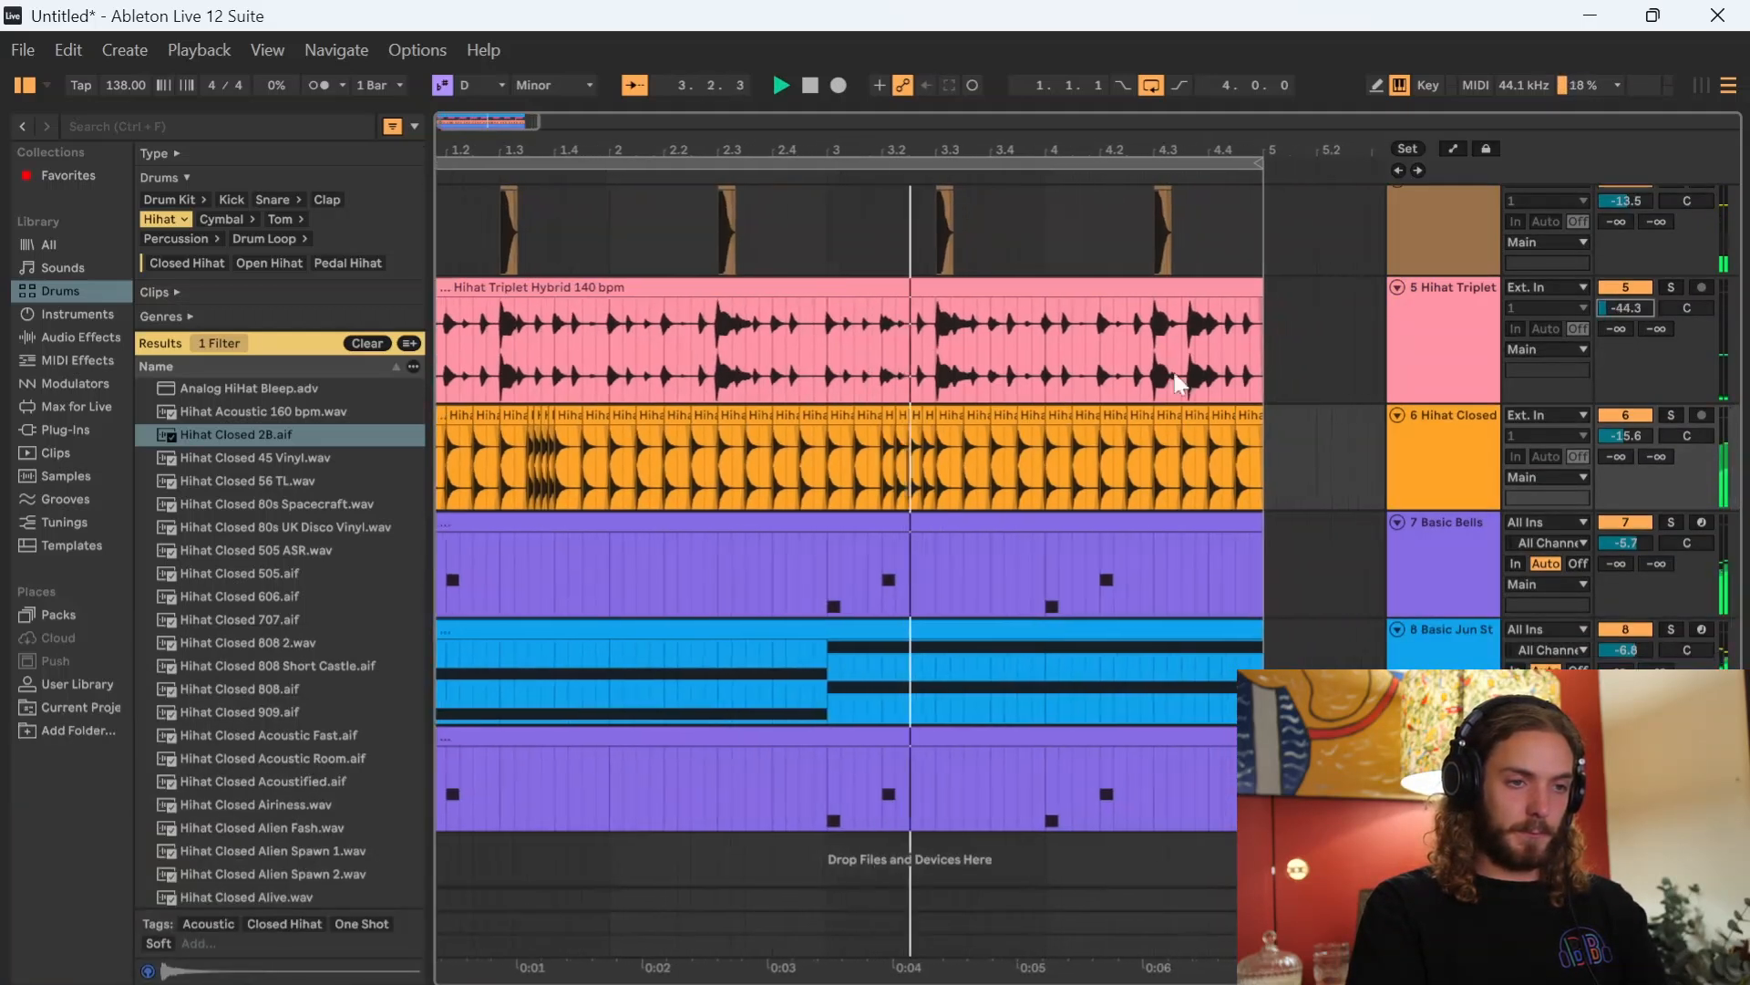
- Place an extra Kick Aztec hit half a beat before beat 1.3 and play the loop
scroll(850, 538, "down", 5)
scroll(572, 538, "up", 3)
scroll(621, 493, "up", 3)
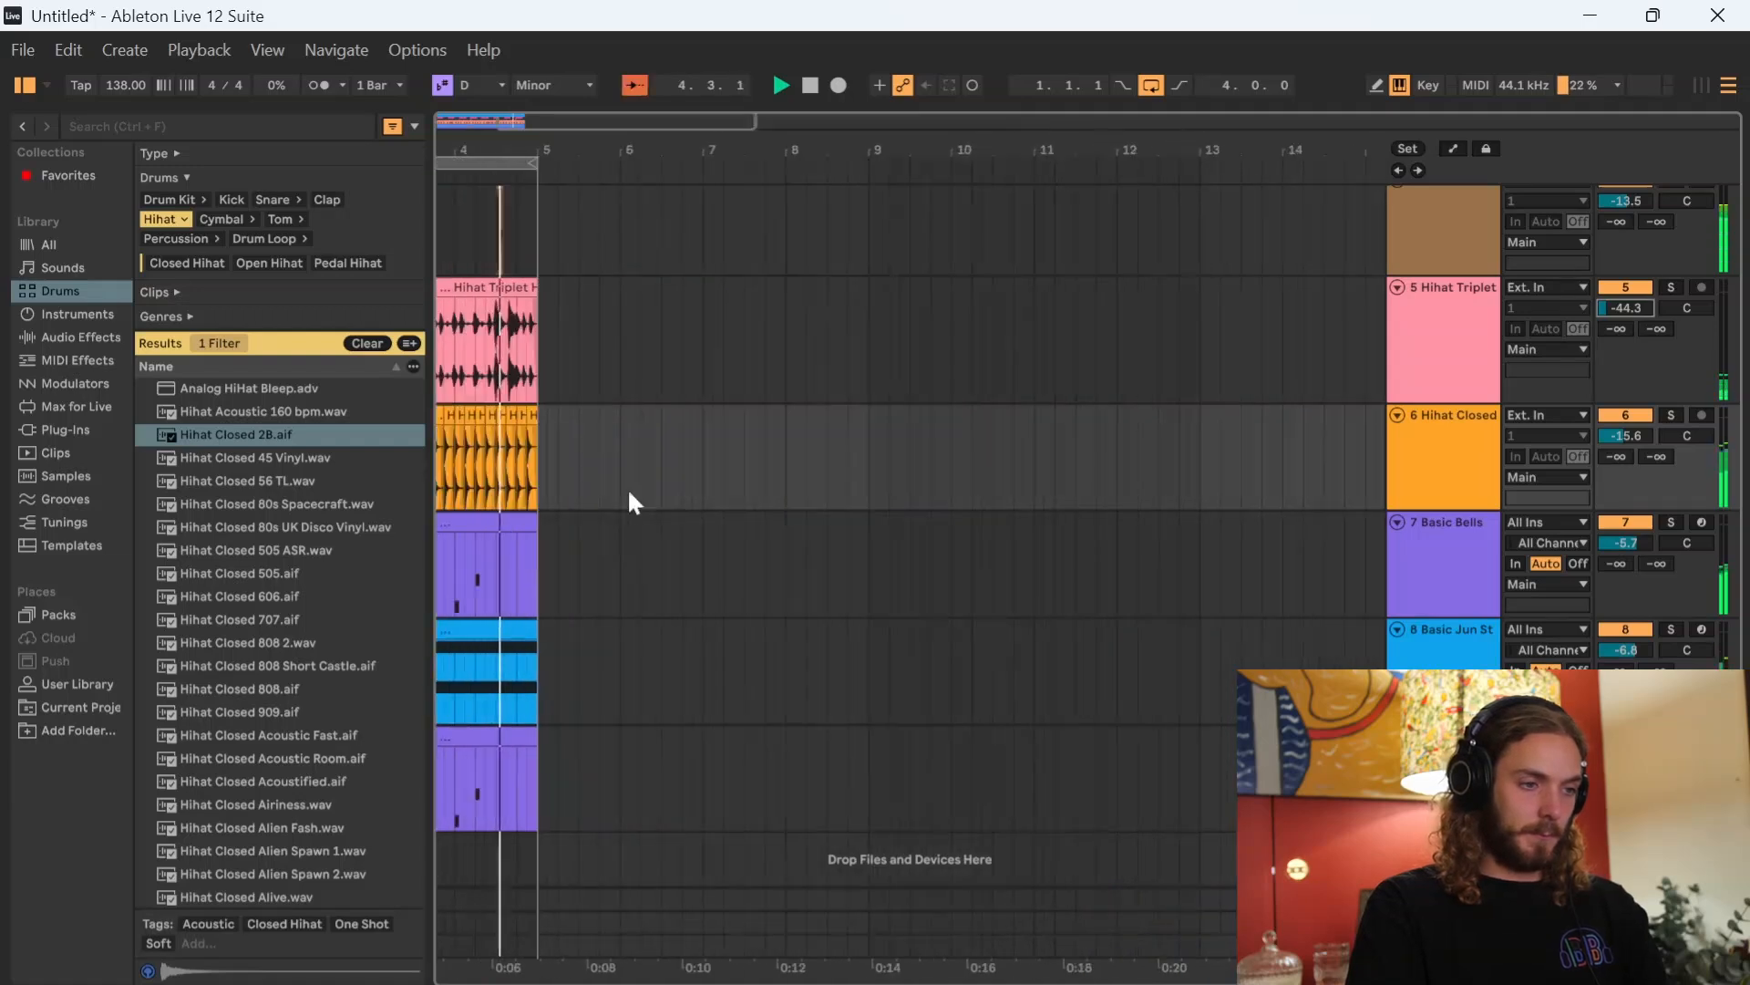
left_click_drag(621, 492, 1097, 452)
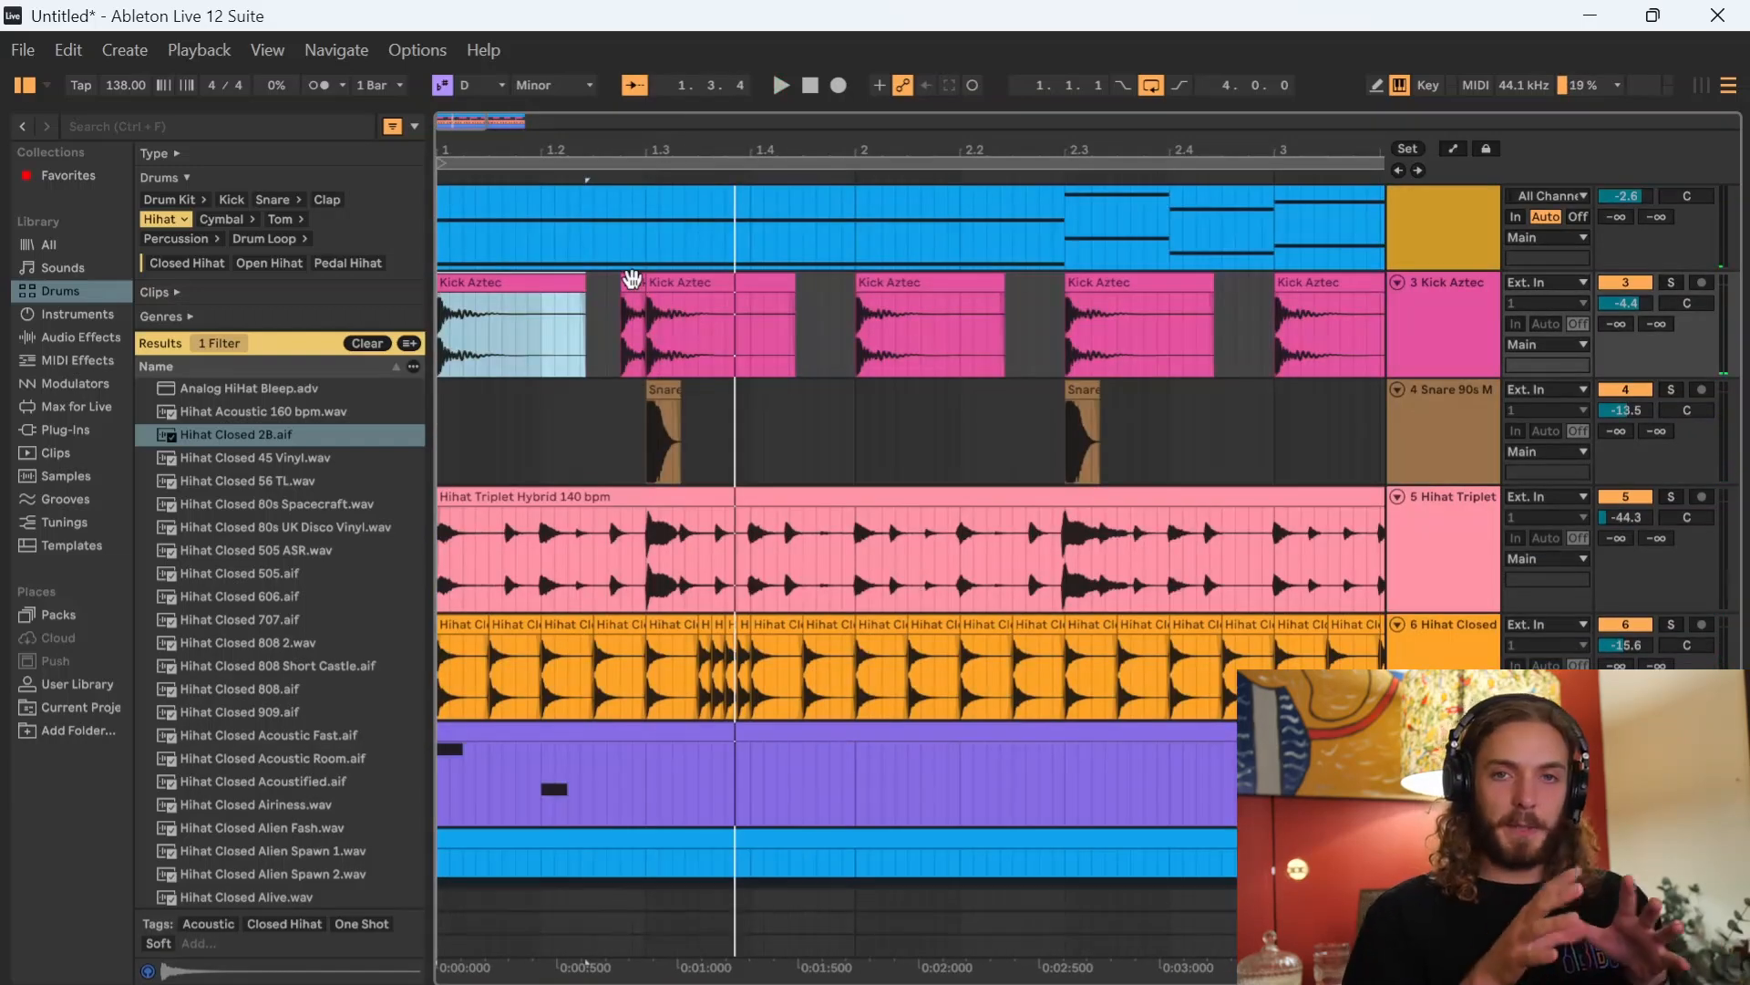
mouse_move(638, 280)
left_mouse_down()
mouse_move(602, 289)
mouse_move(640, 285)
left_mouse_up()
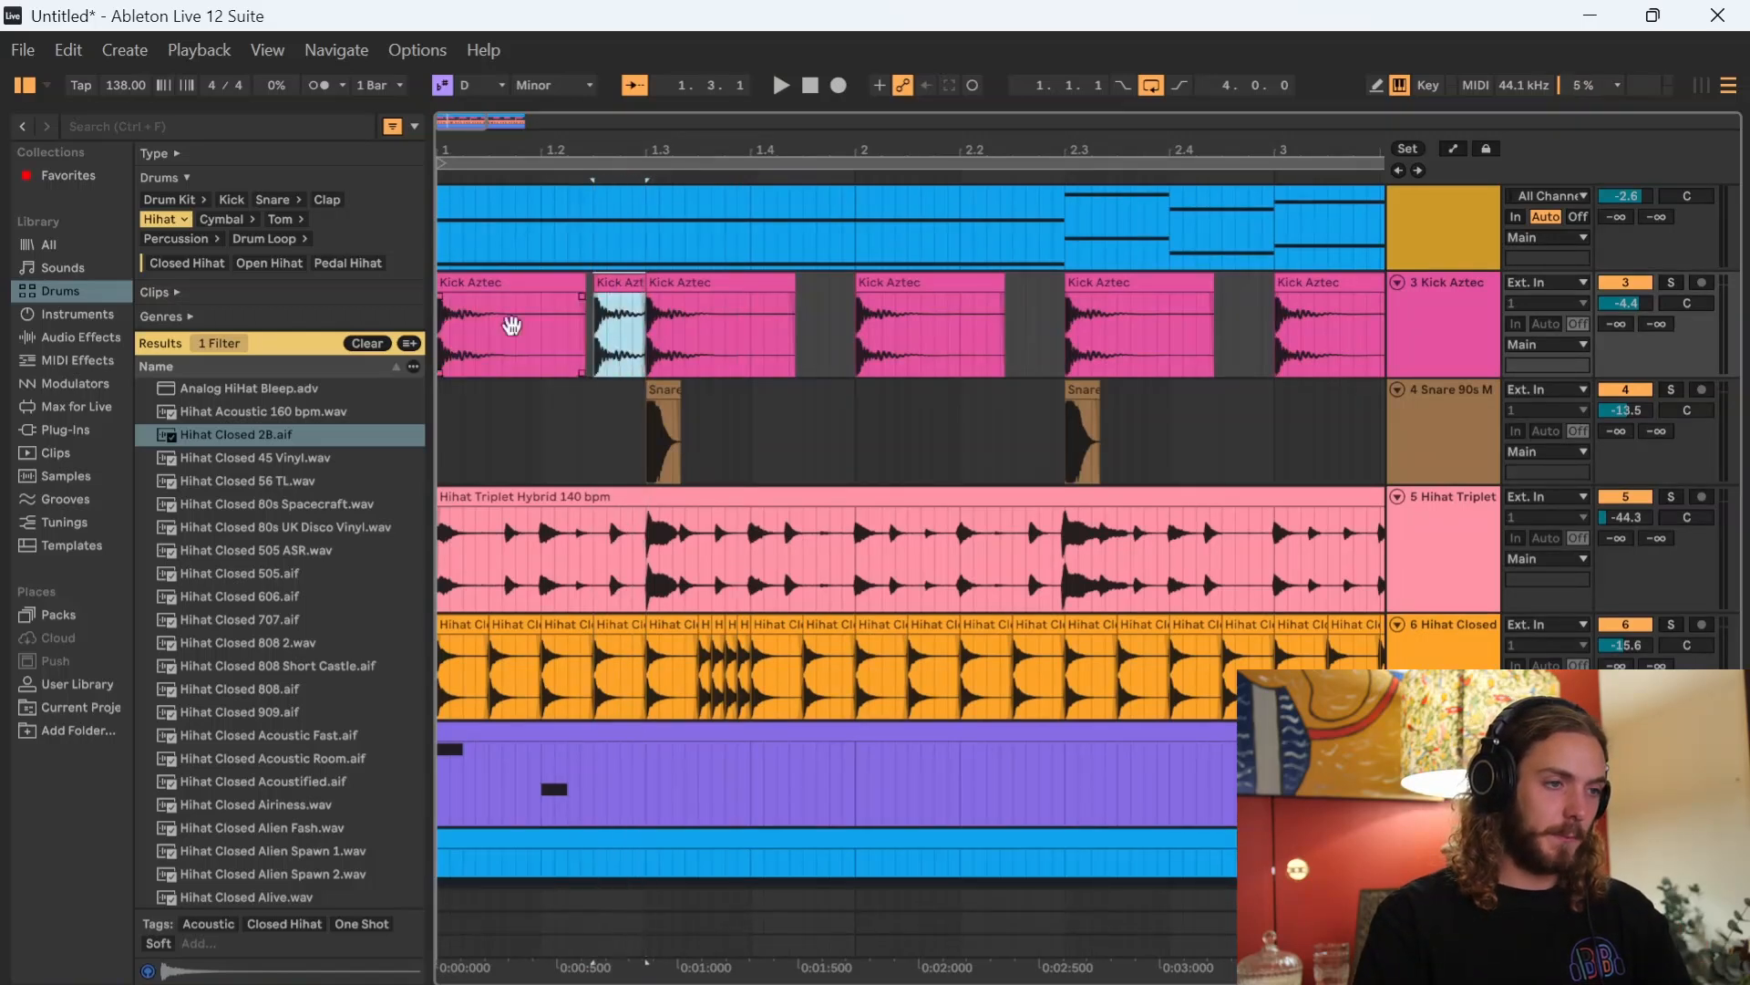
left_click(539, 341)
key("space")
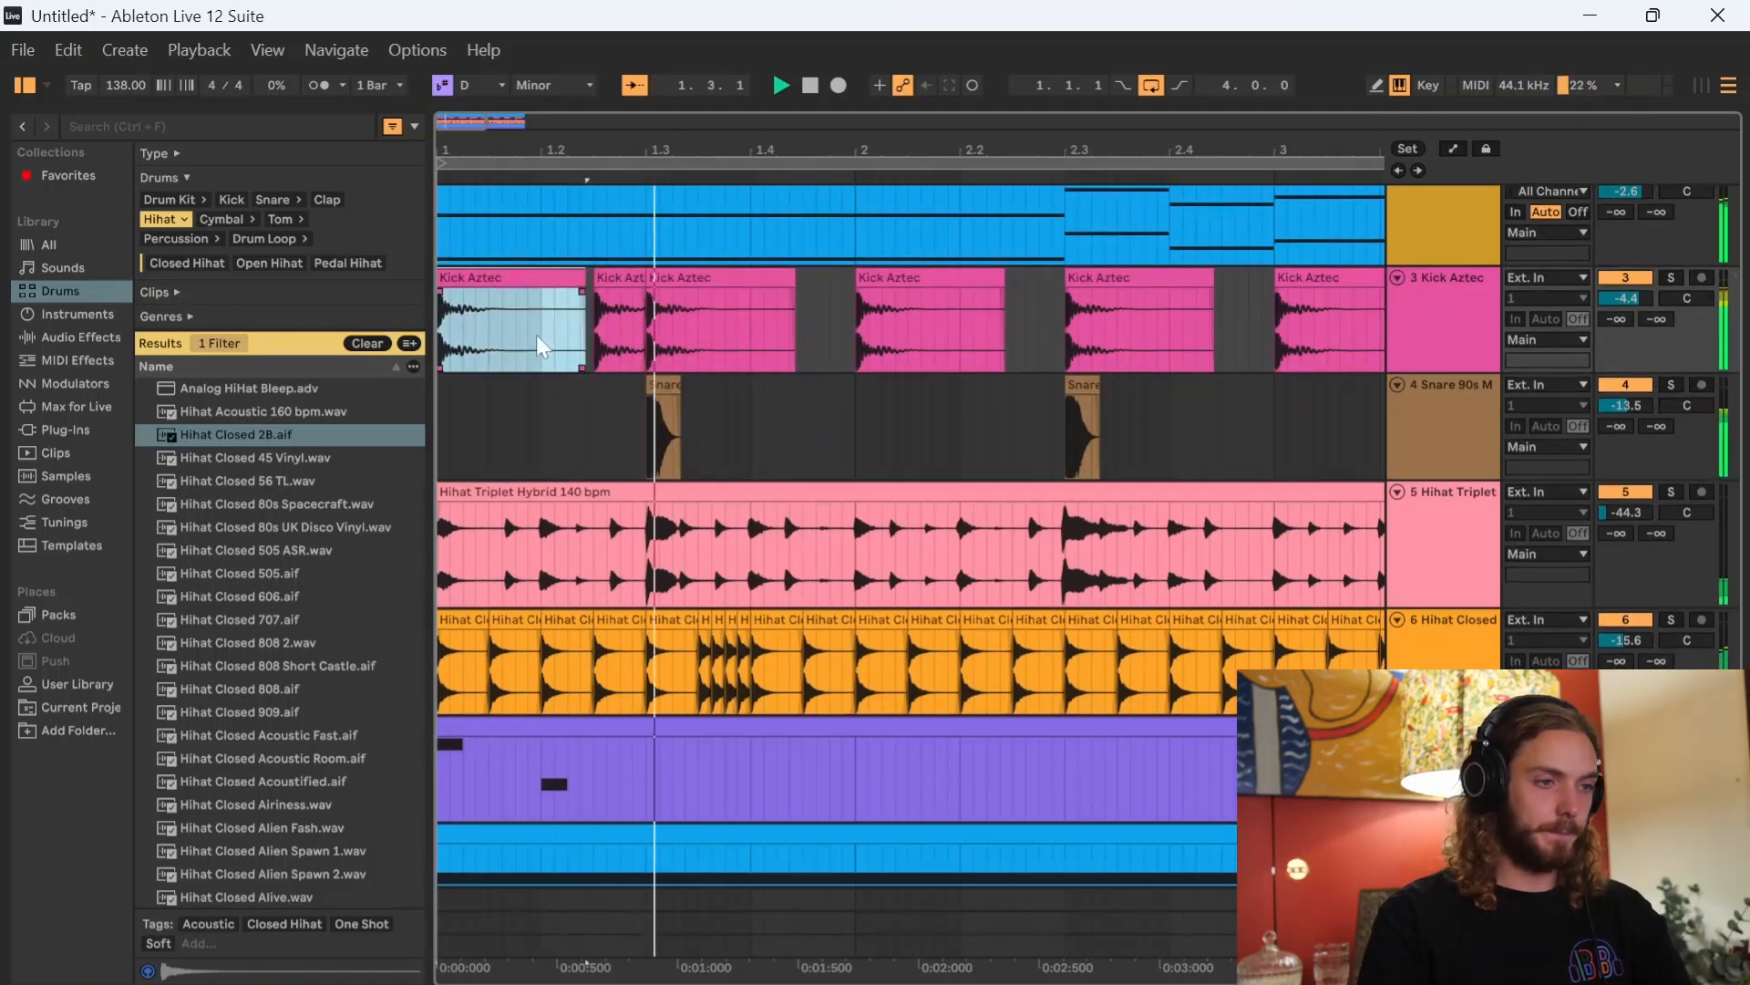
- Remove the kick on beat 1.3 and add a kick hit half a beat before bar 2
left_click(665, 278)
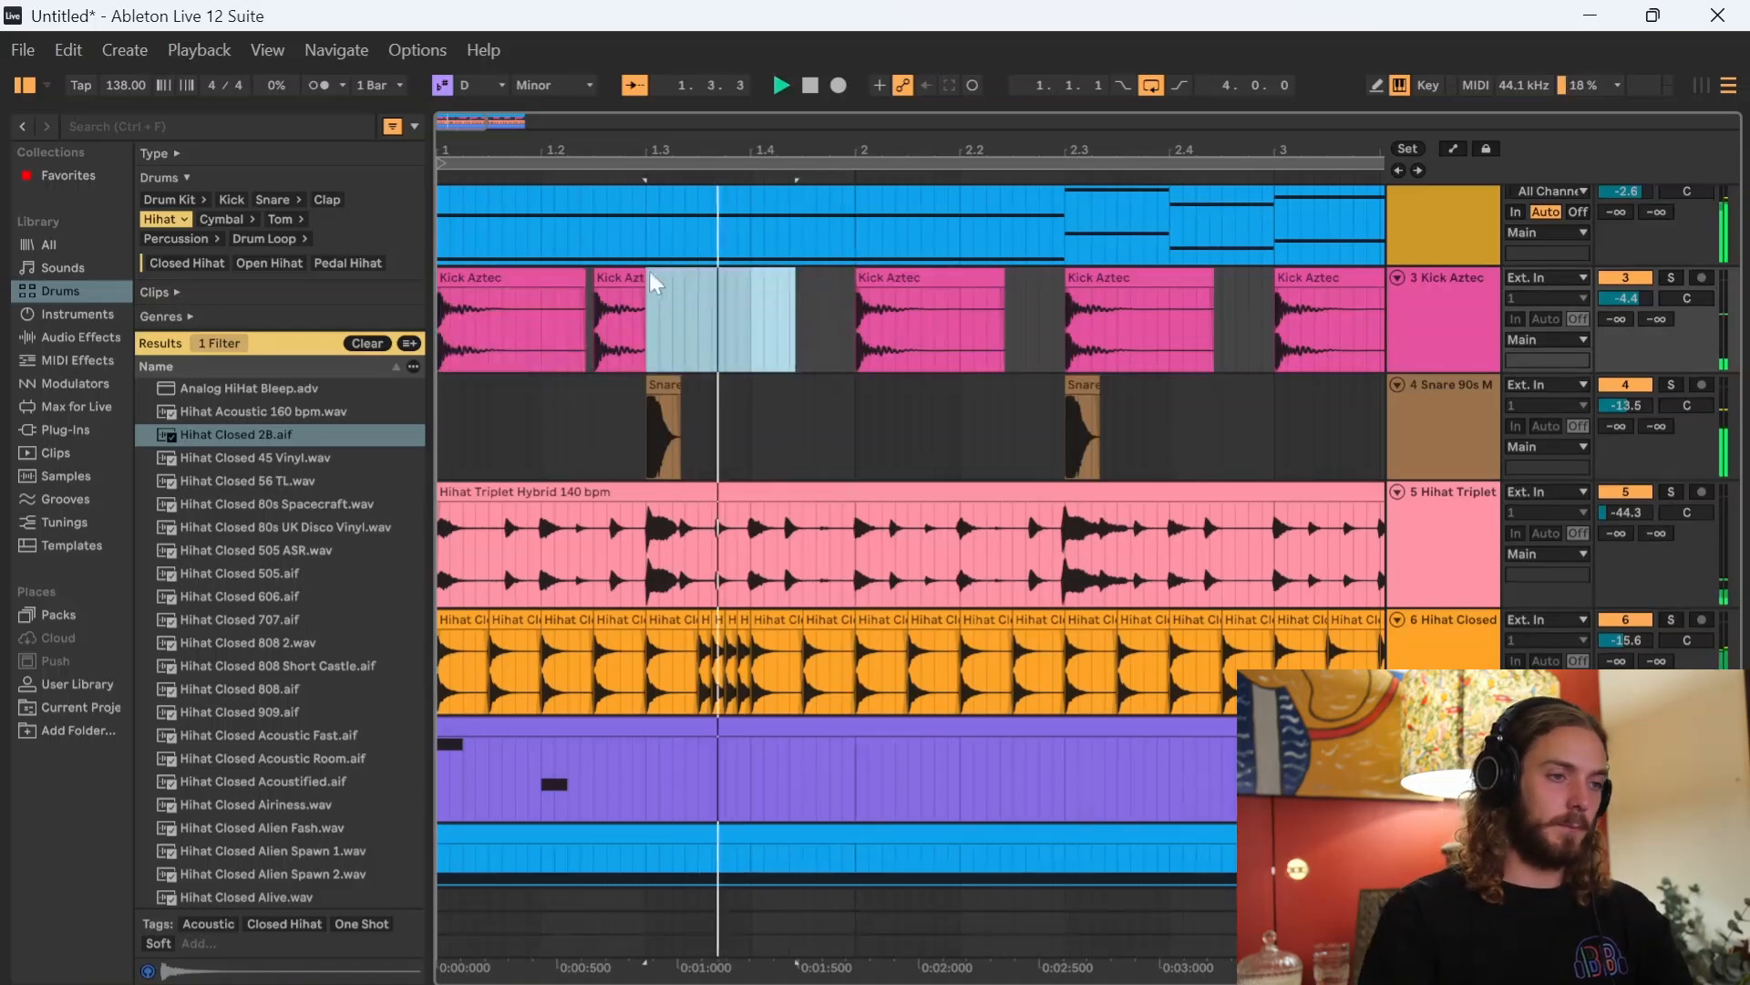
key("ctrl+z")
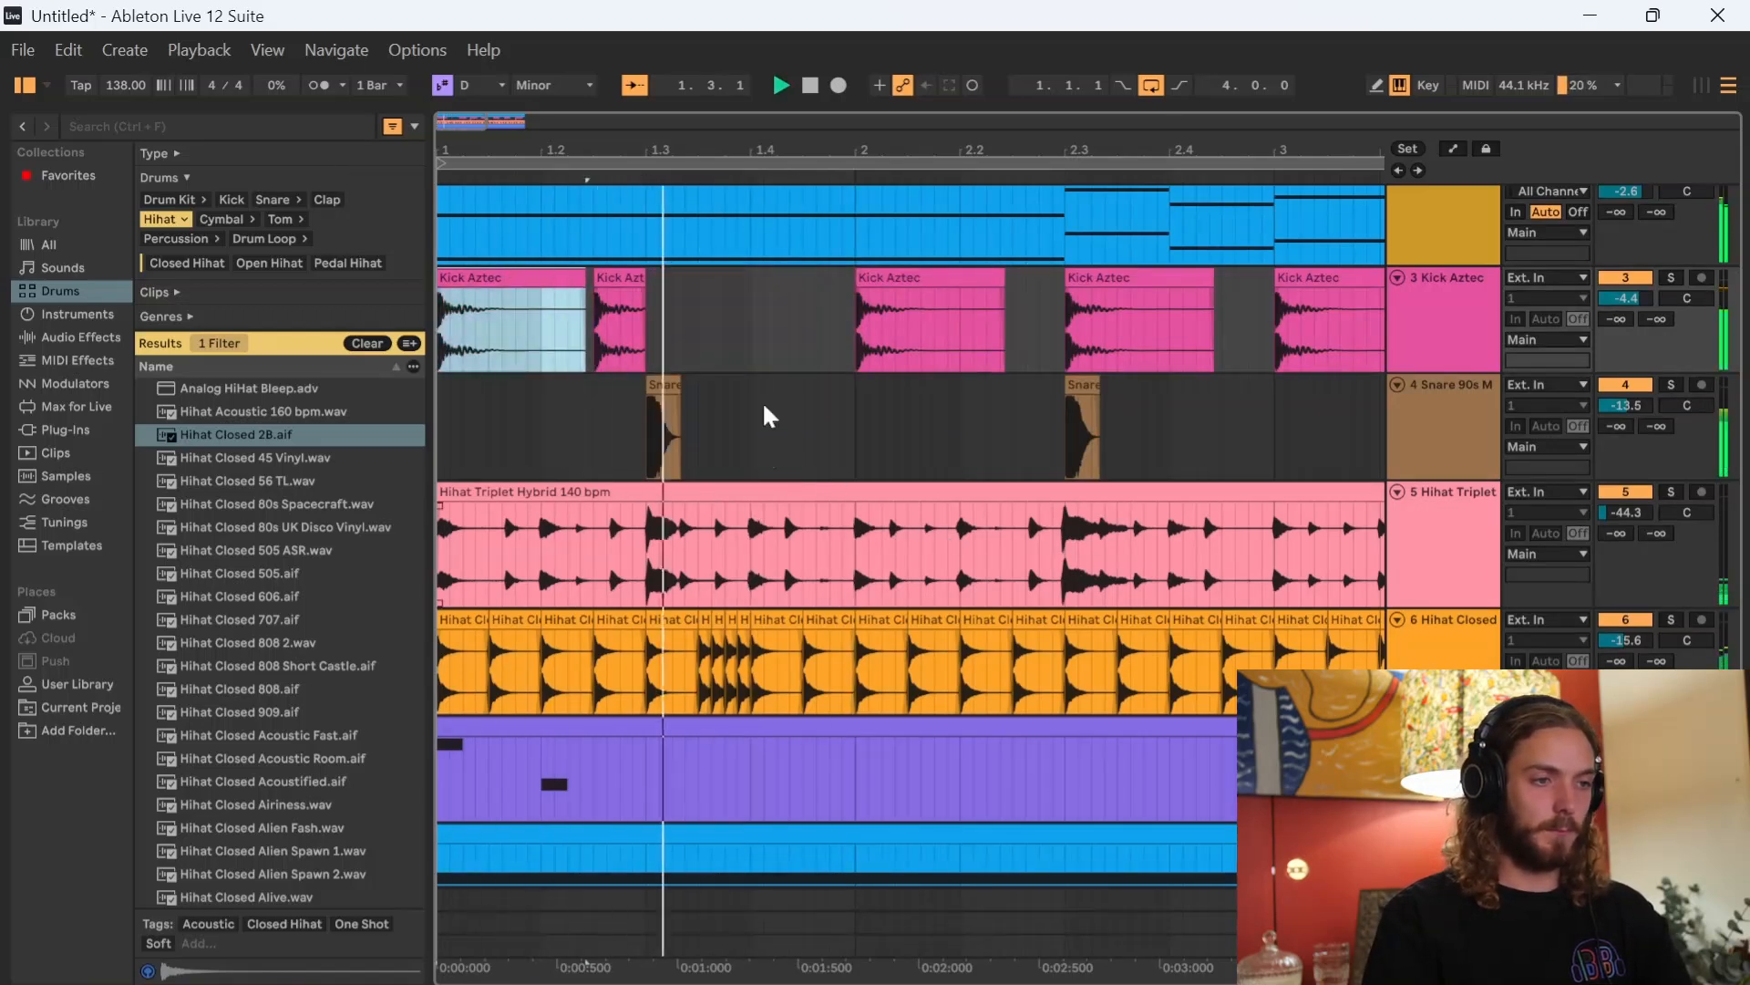
key("space")
mouse_move(899, 278)
left_mouse_down()
mouse_move(854, 282)
mouse_move(908, 284)
left_mouse_up()
left_click(489, 284)
key("space")
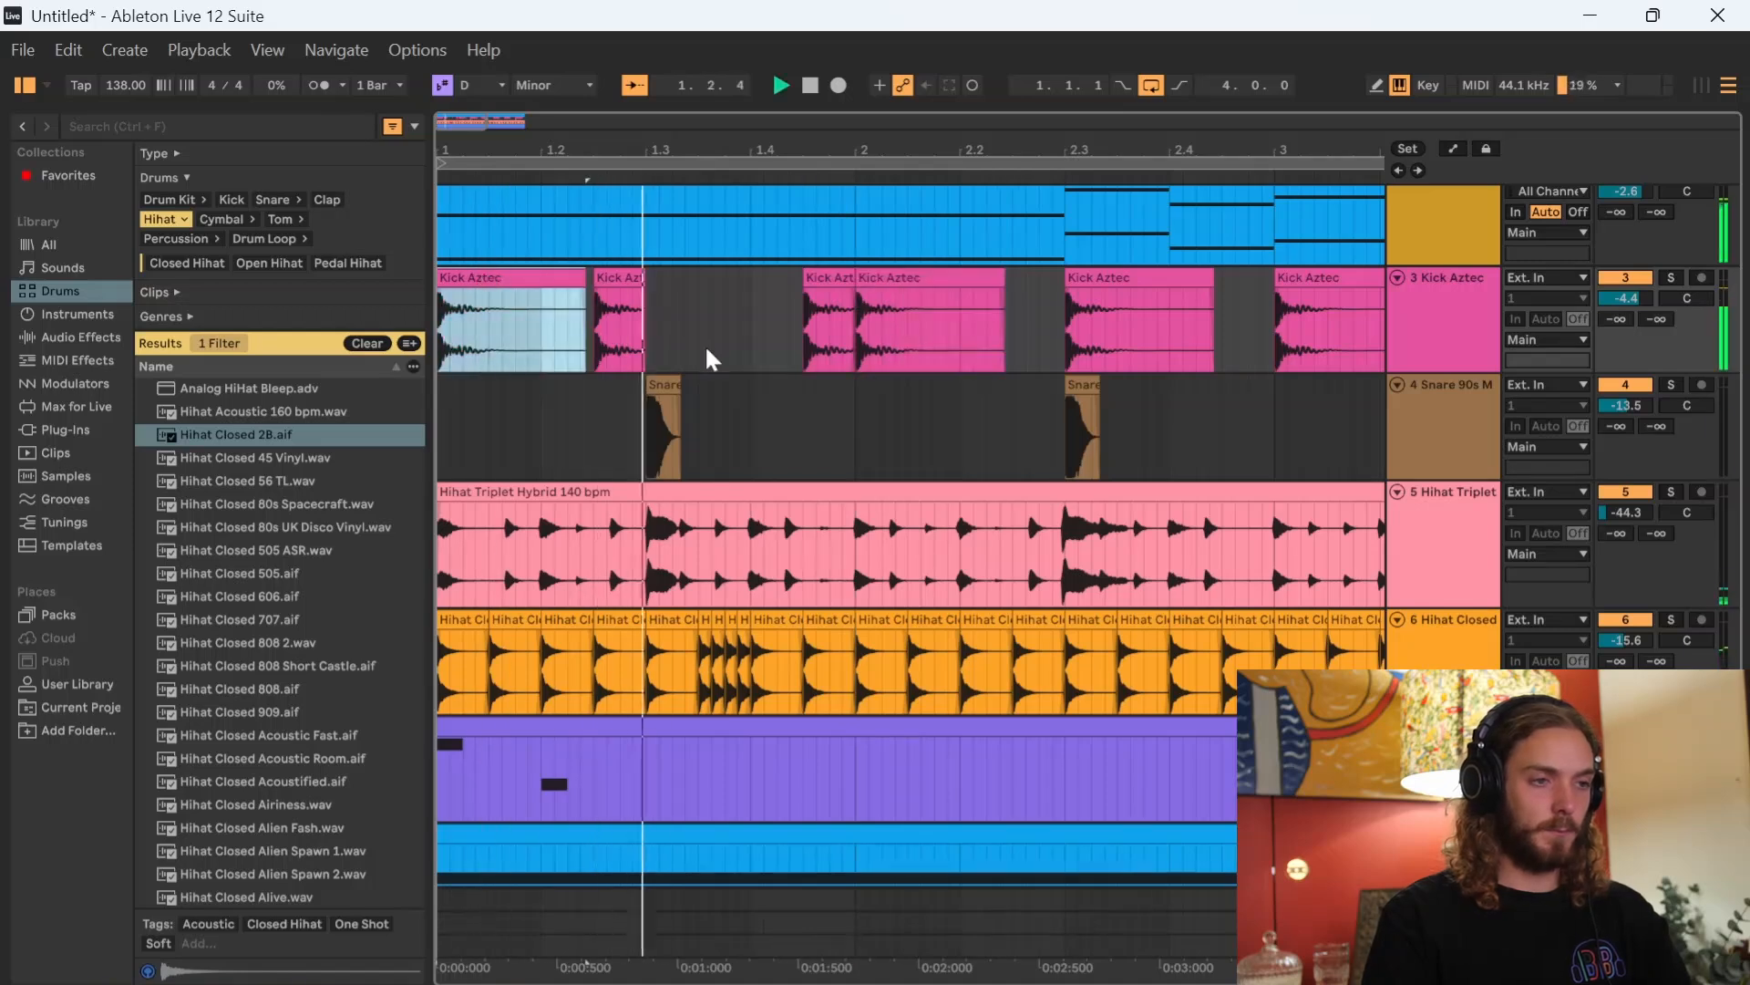
- Shift the kick on beat 3.3 half a beat later, add a kick on beat 4.4, and play the loop
left_click_drag(915, 415, 565, 444)
key("space")
left_click_drag(1044, 323, 1103, 337)
left_click_drag(935, 404, 483, 472)
left_click_drag(1037, 392, 1144, 411)
scroll(1130, 415, "down", 5)
key("space")
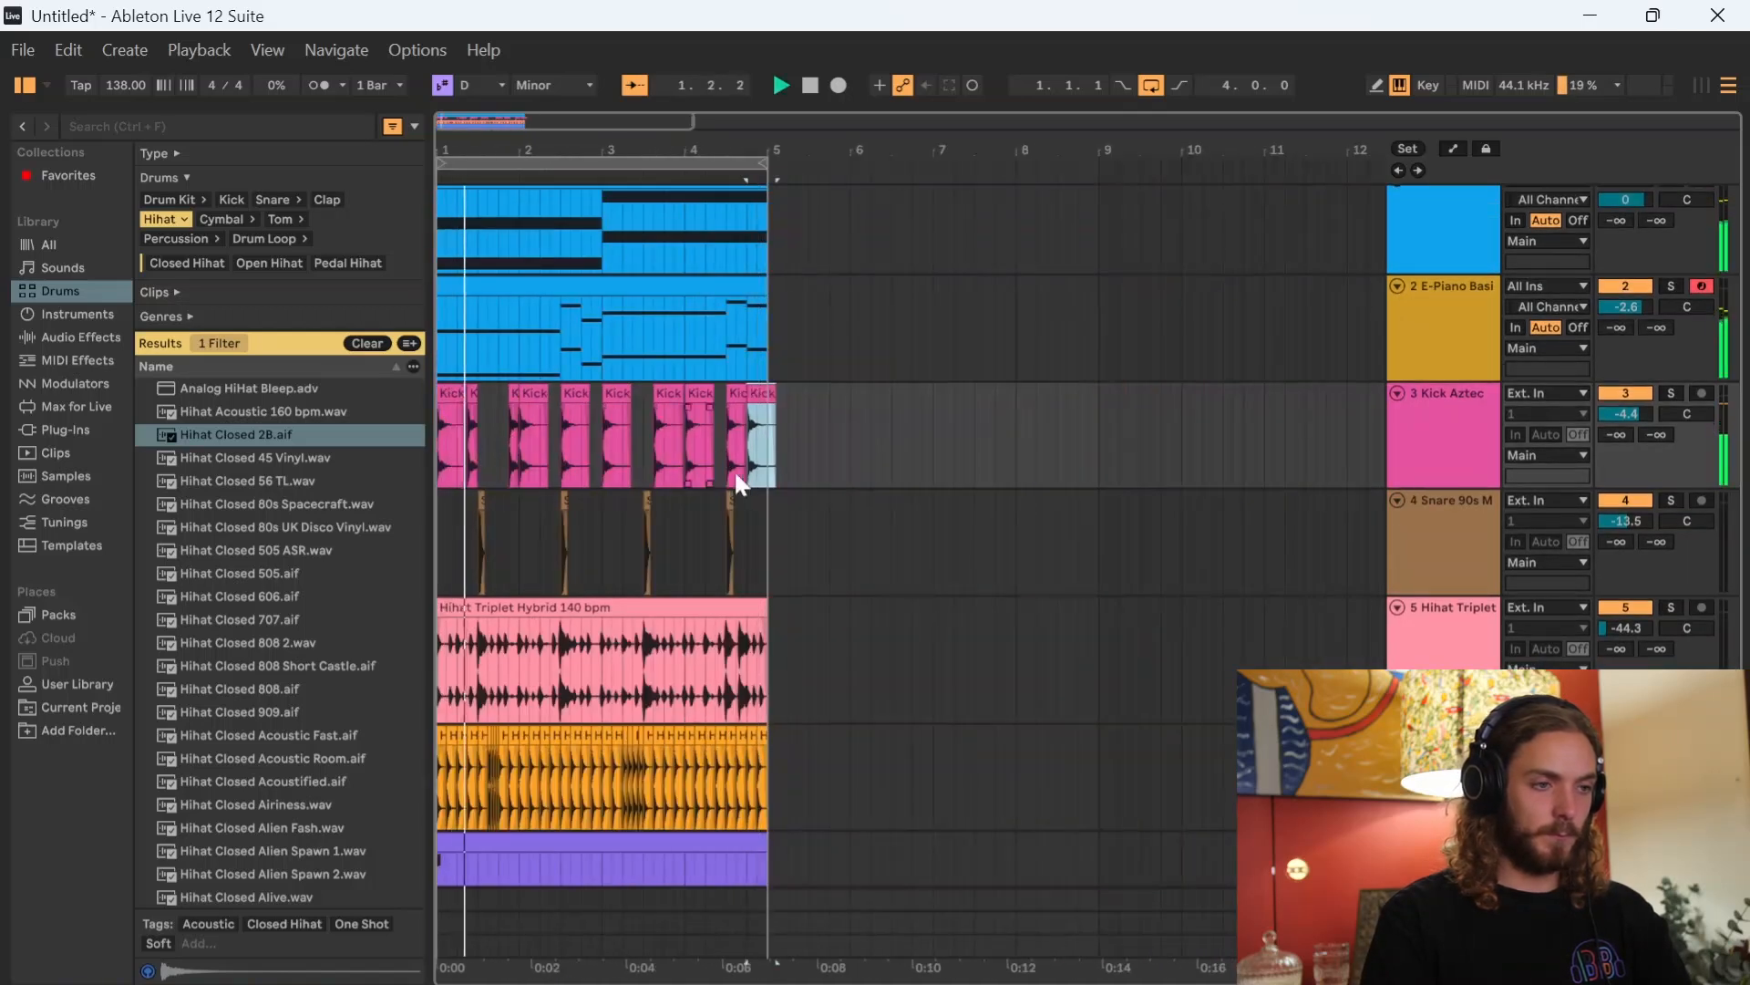
scroll(691, 468, "down", 3)
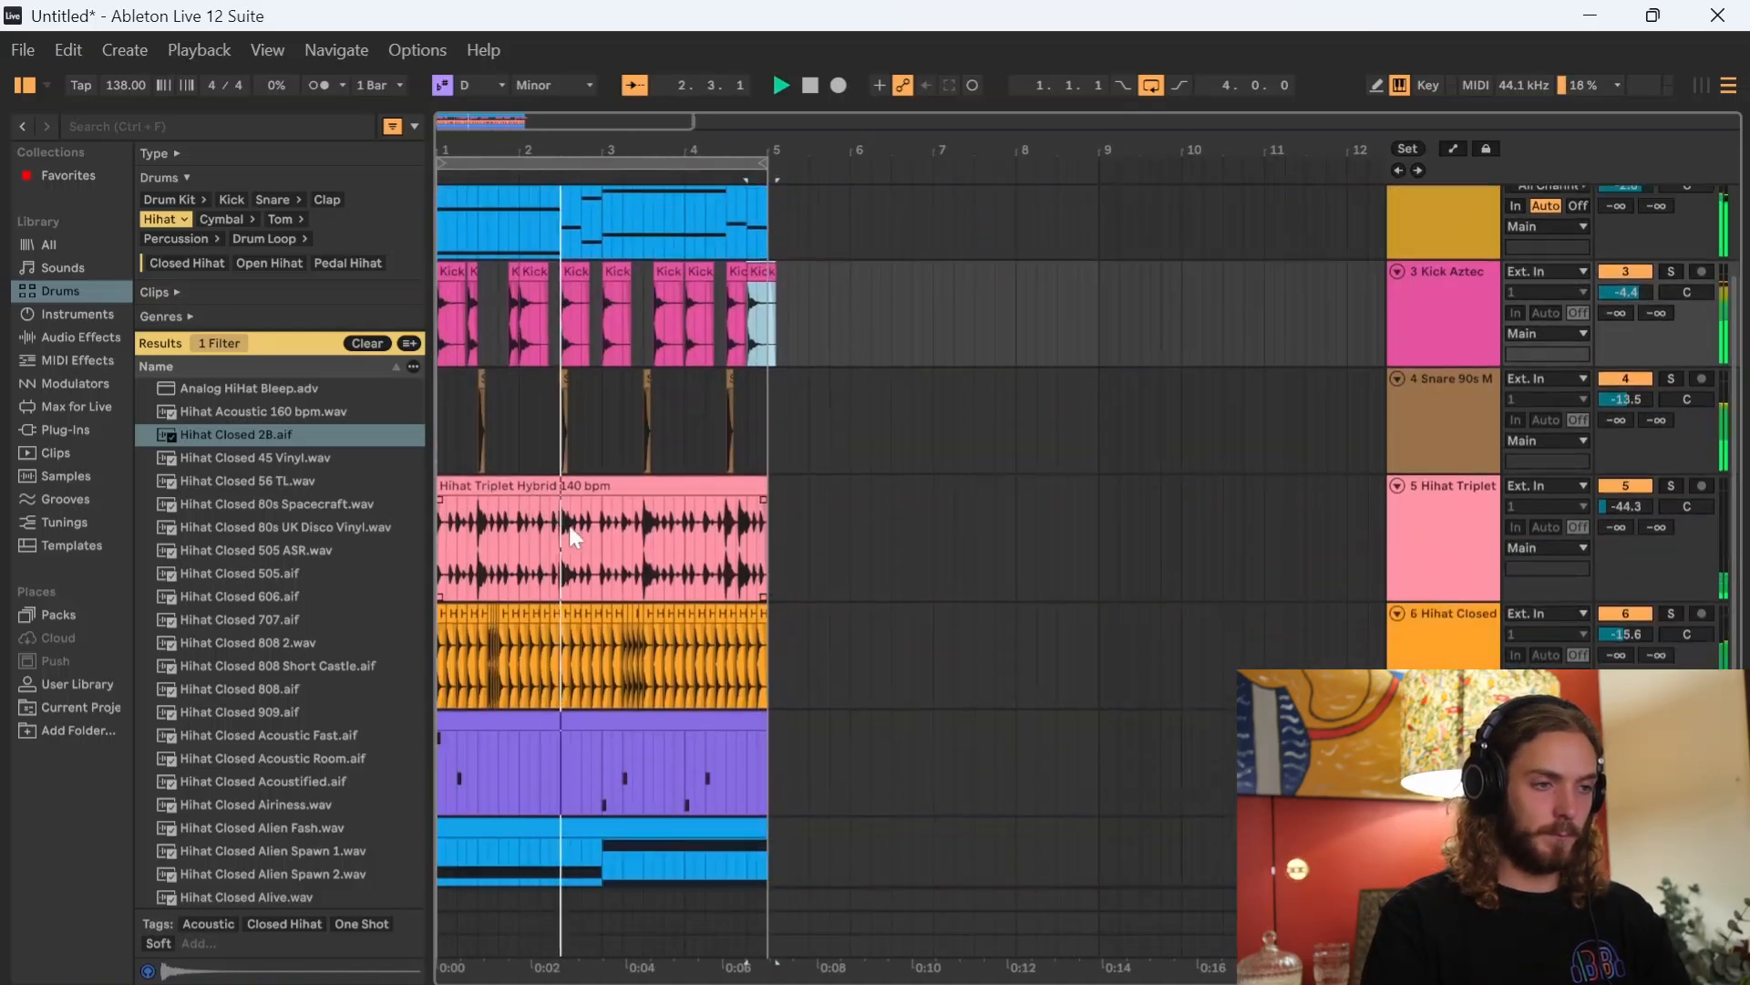
scroll(579, 488, "up", 4)
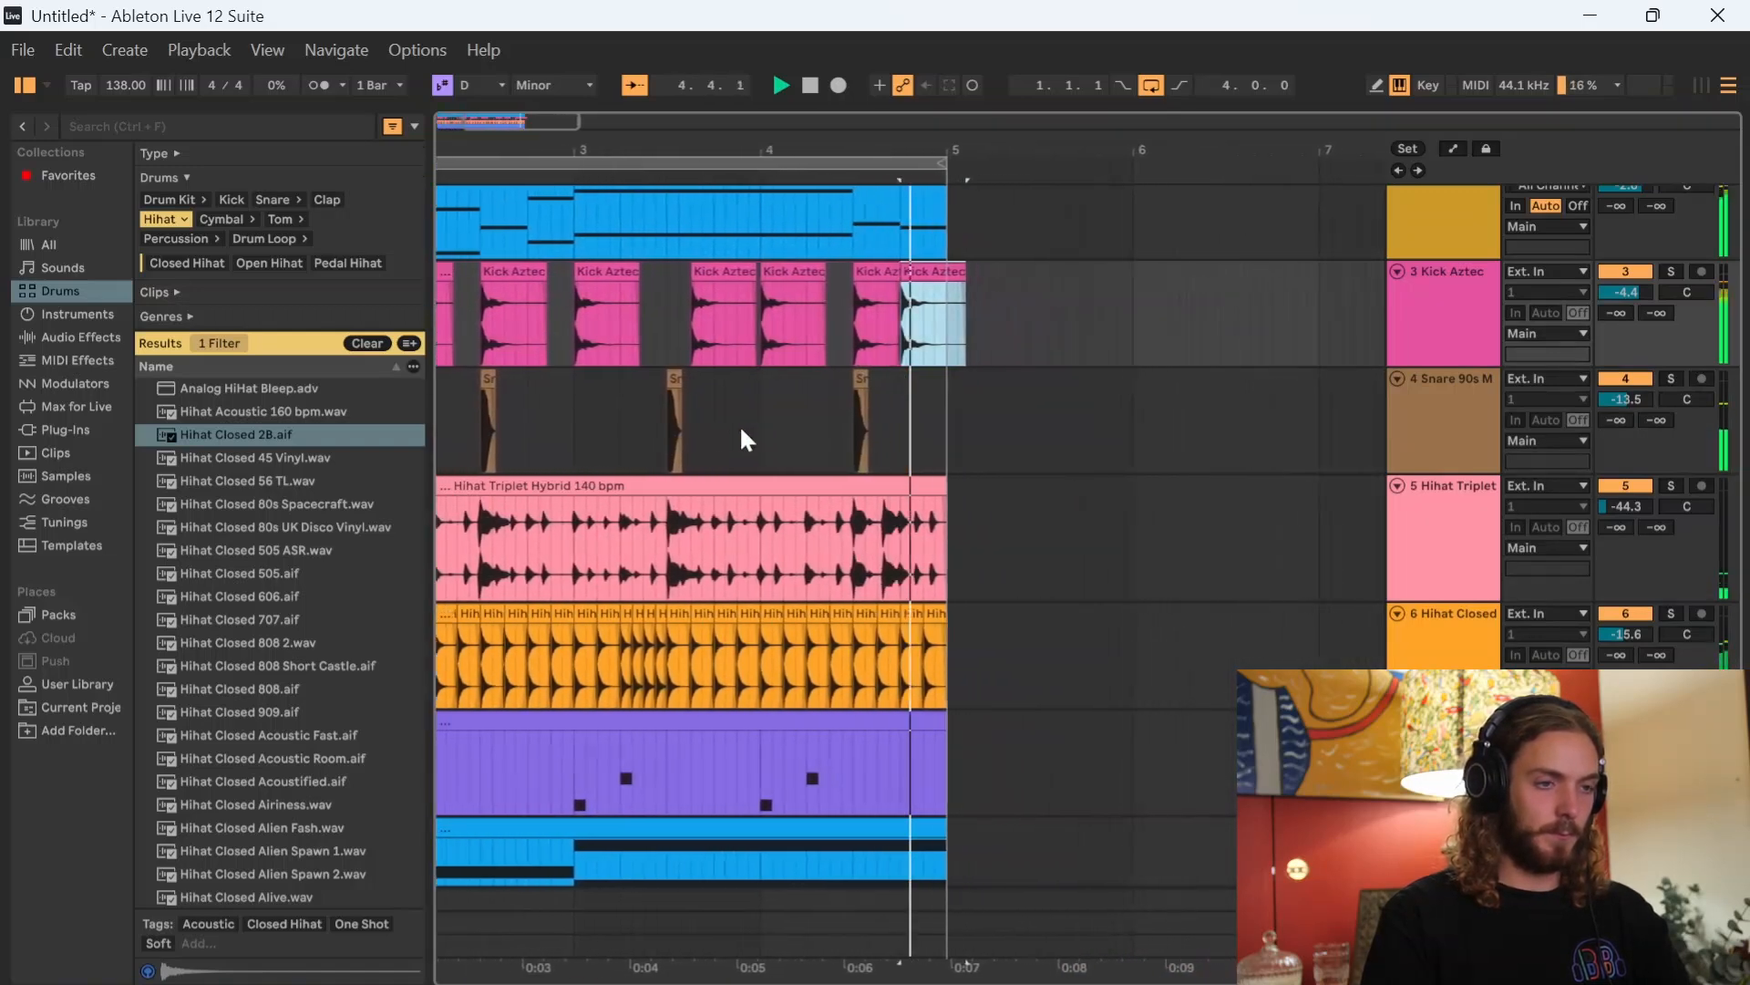
- Shift the full four-bar section to start at bar 9, with the copied piano chord clip placed at bar 5
scroll(880, 504, "up", 2)
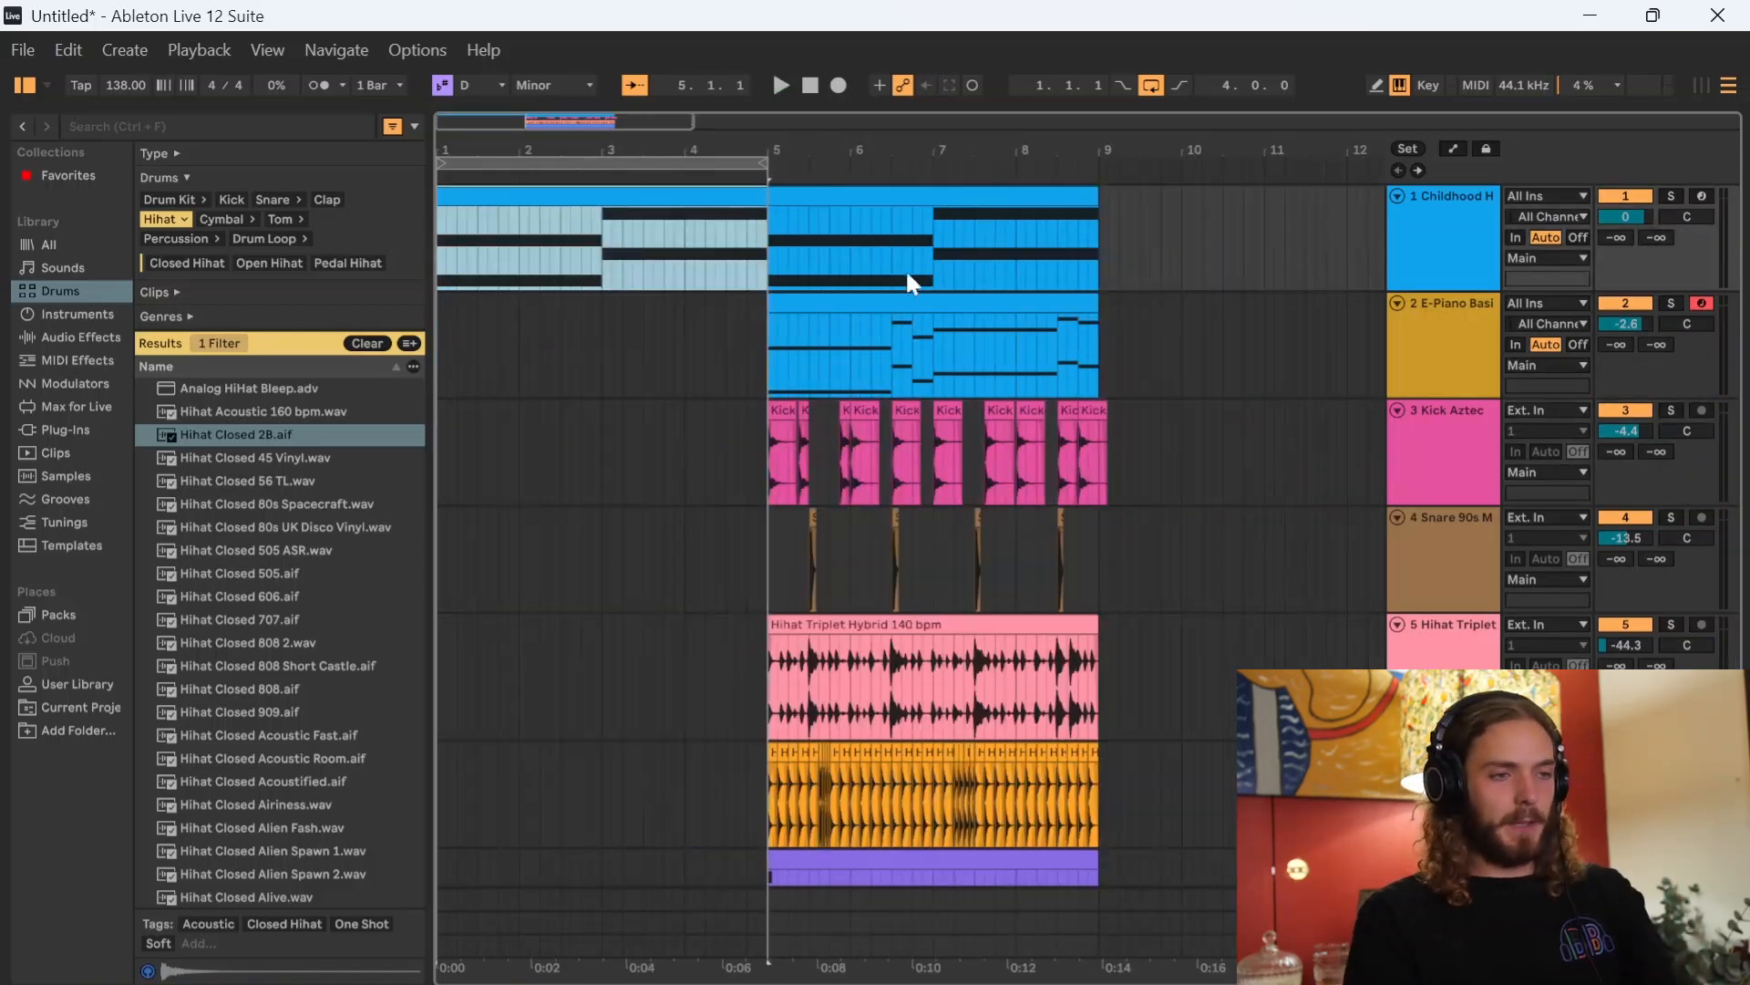
left_click(909, 197)
key("ctrl+a")
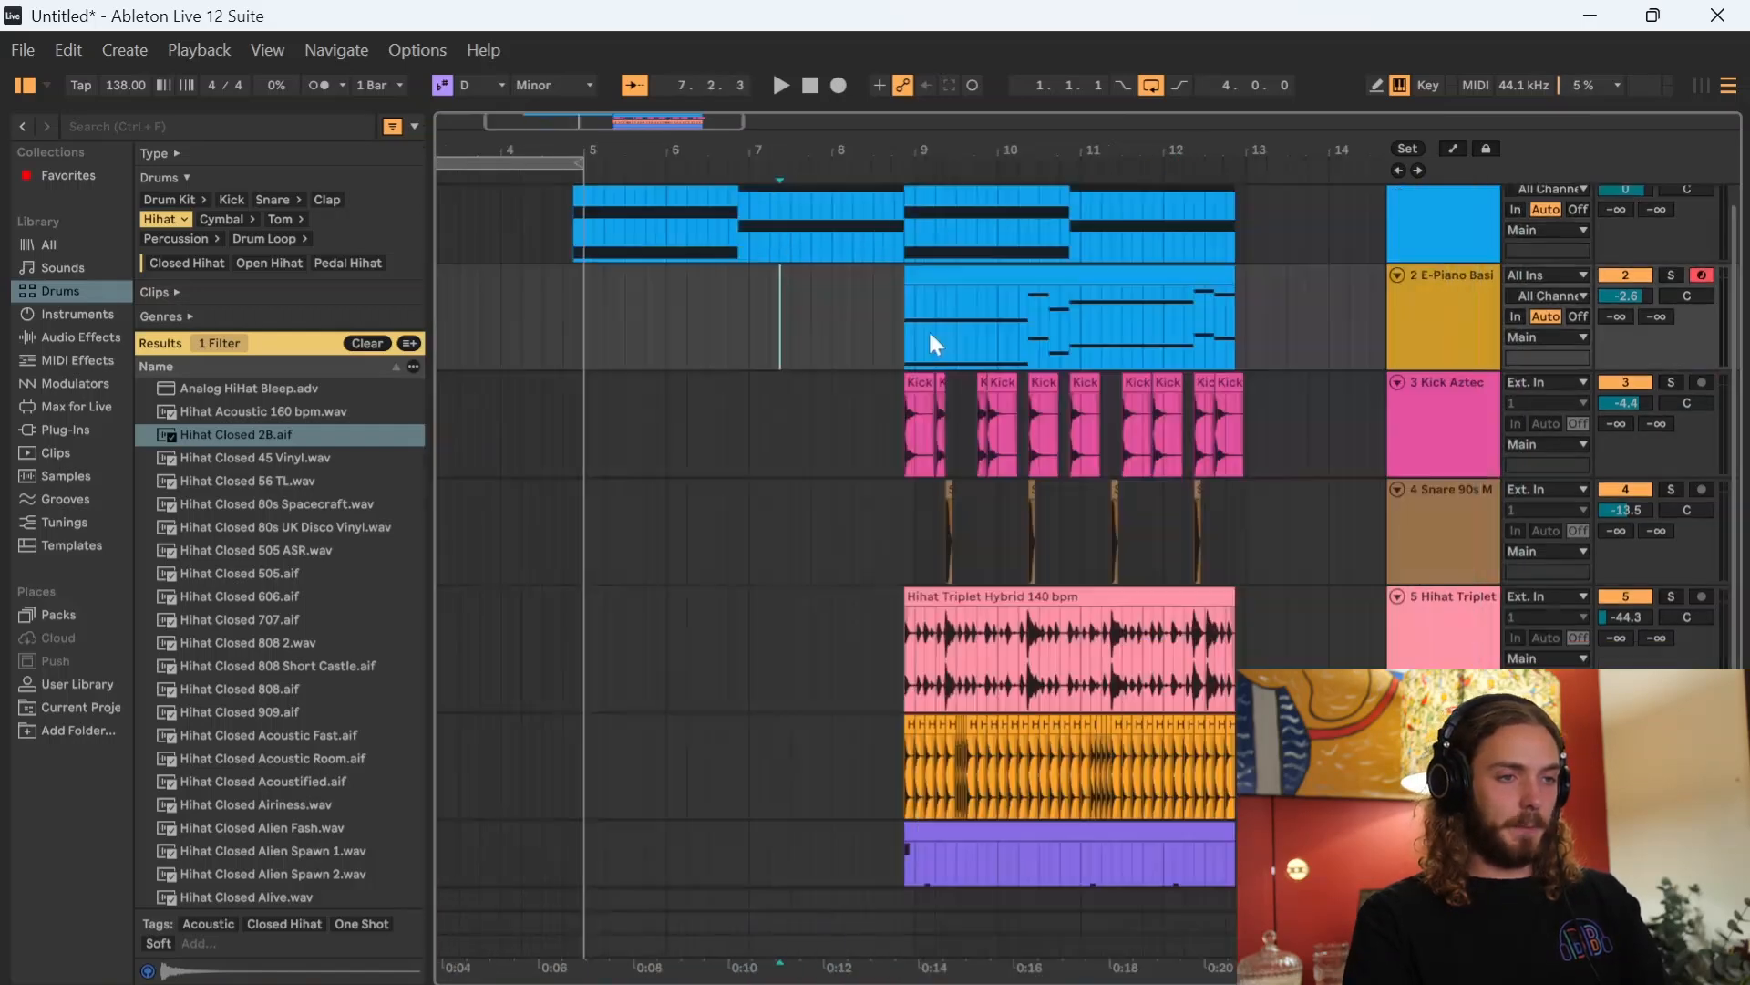
scroll(967, 291, "up", 1)
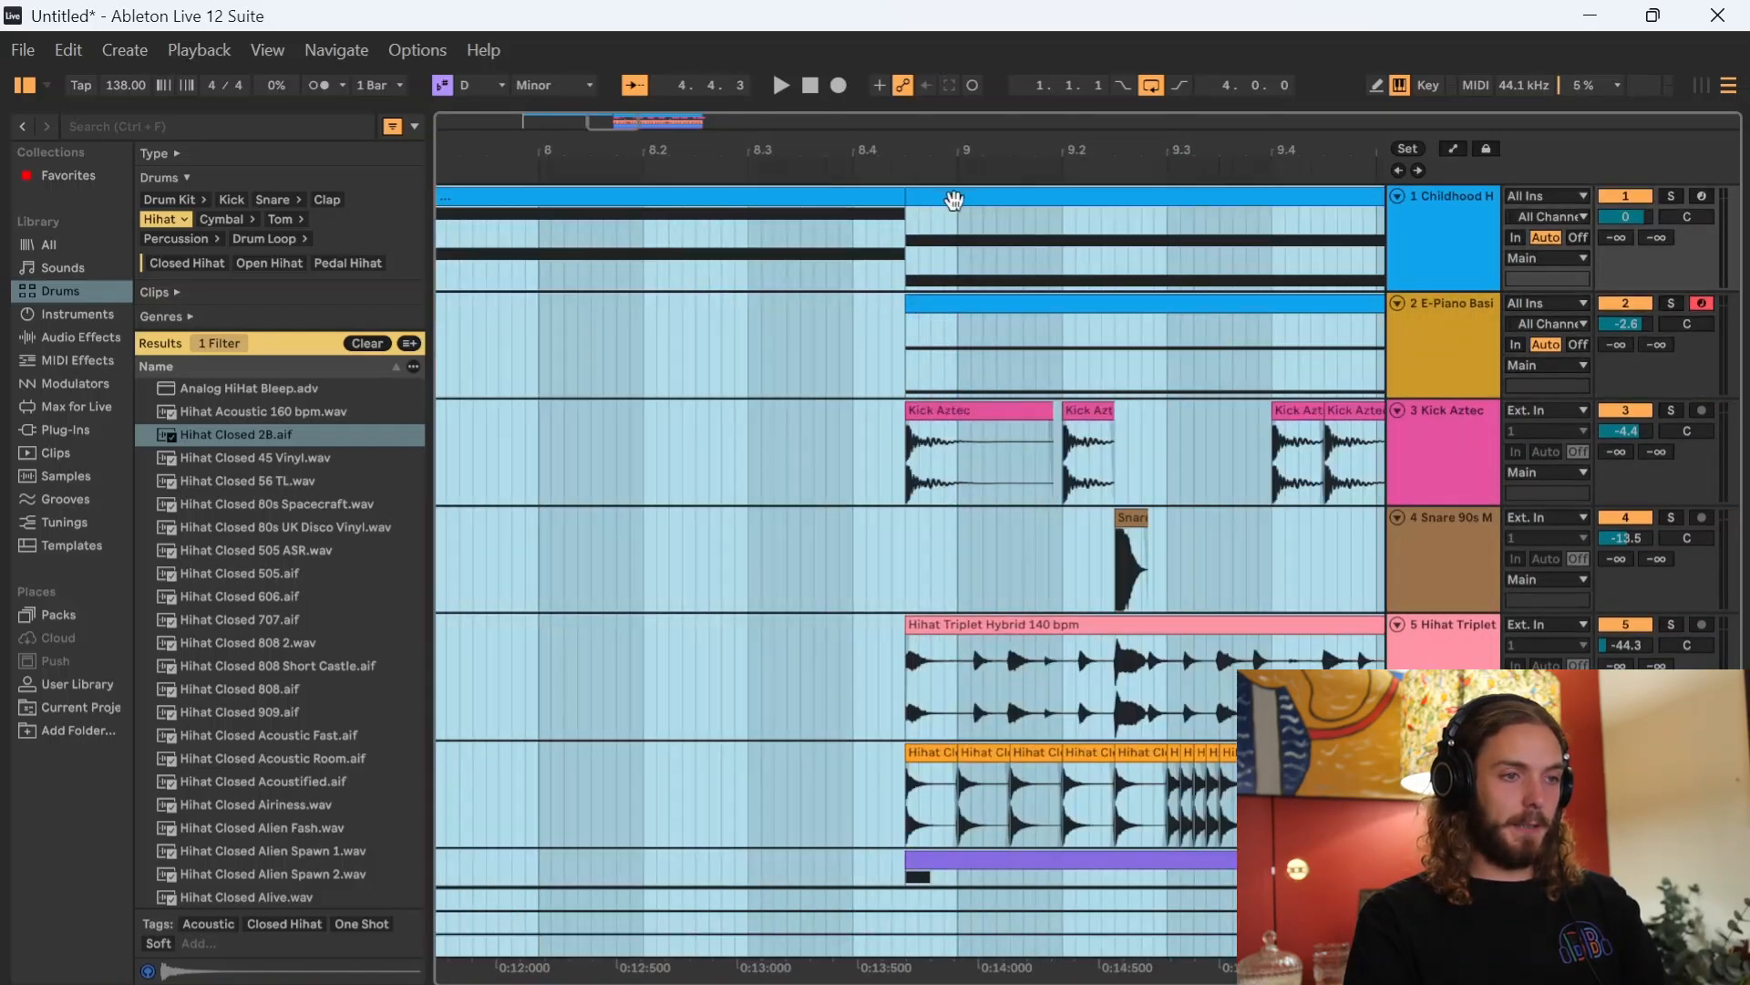
left_click_drag(955, 199, 1016, 211)
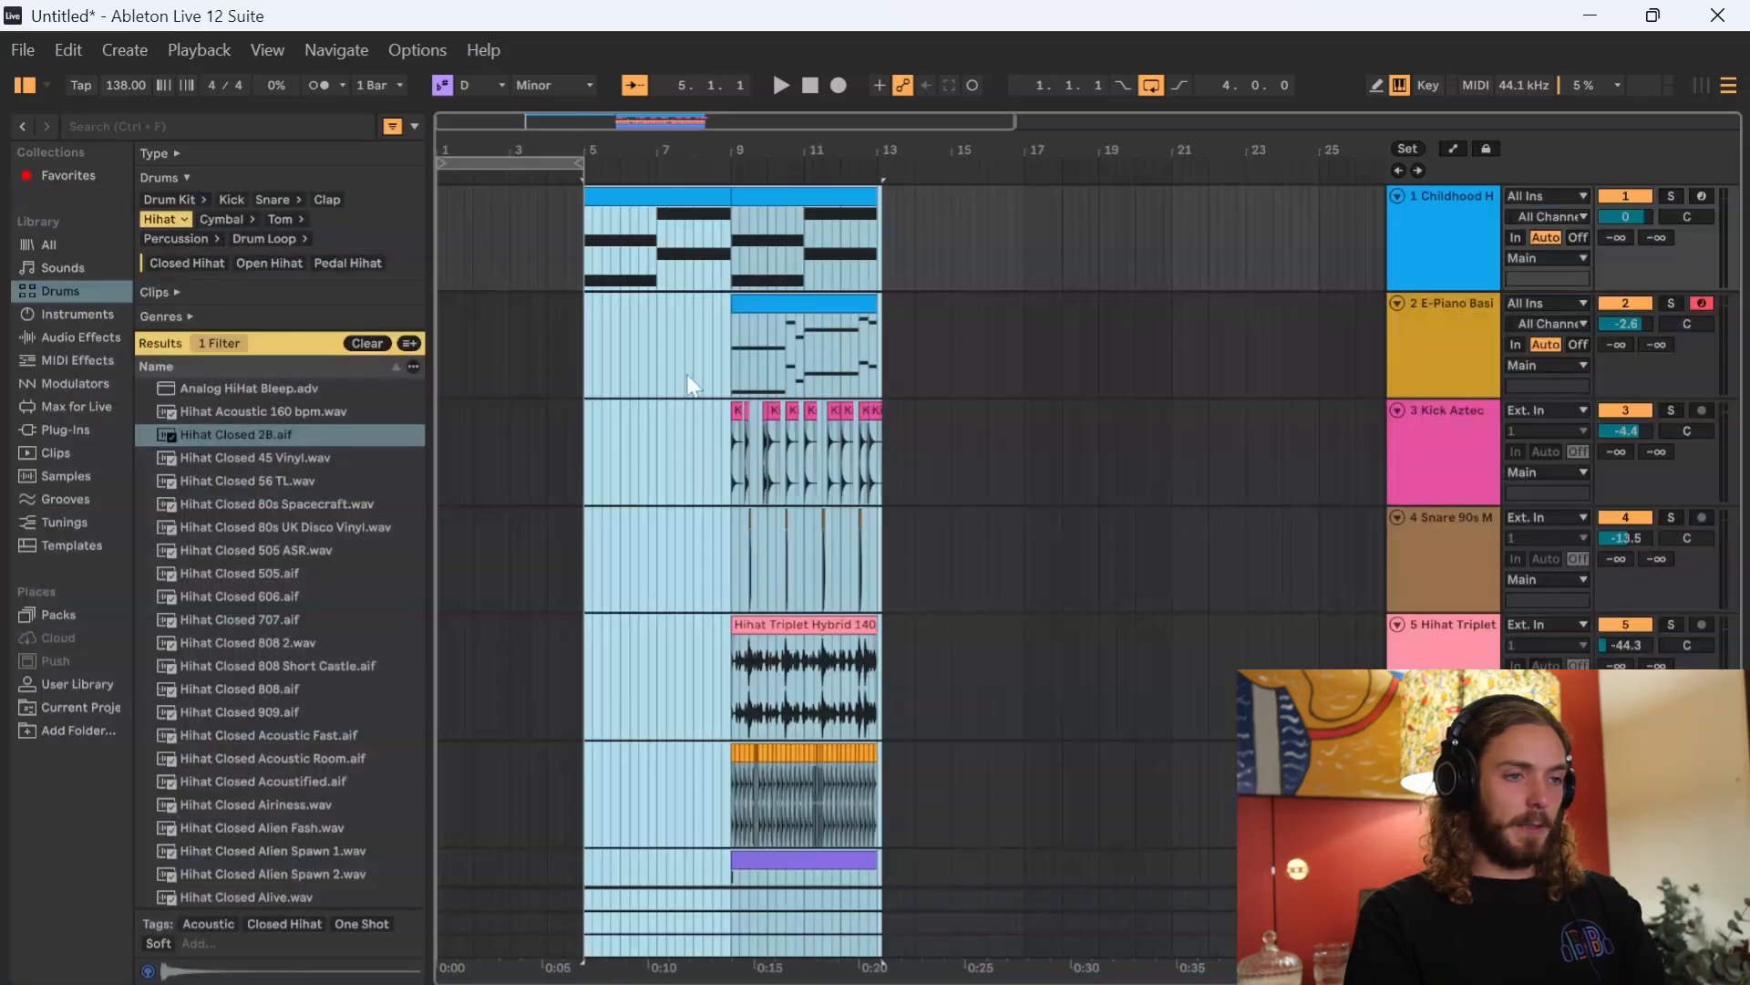
- Move the piano chord clip from bar 5 to bar 1, switch off looping, and duplicate the clip to bar 5
left_click_drag(638, 190, 465, 208)
left_click(1151, 89)
key("space")
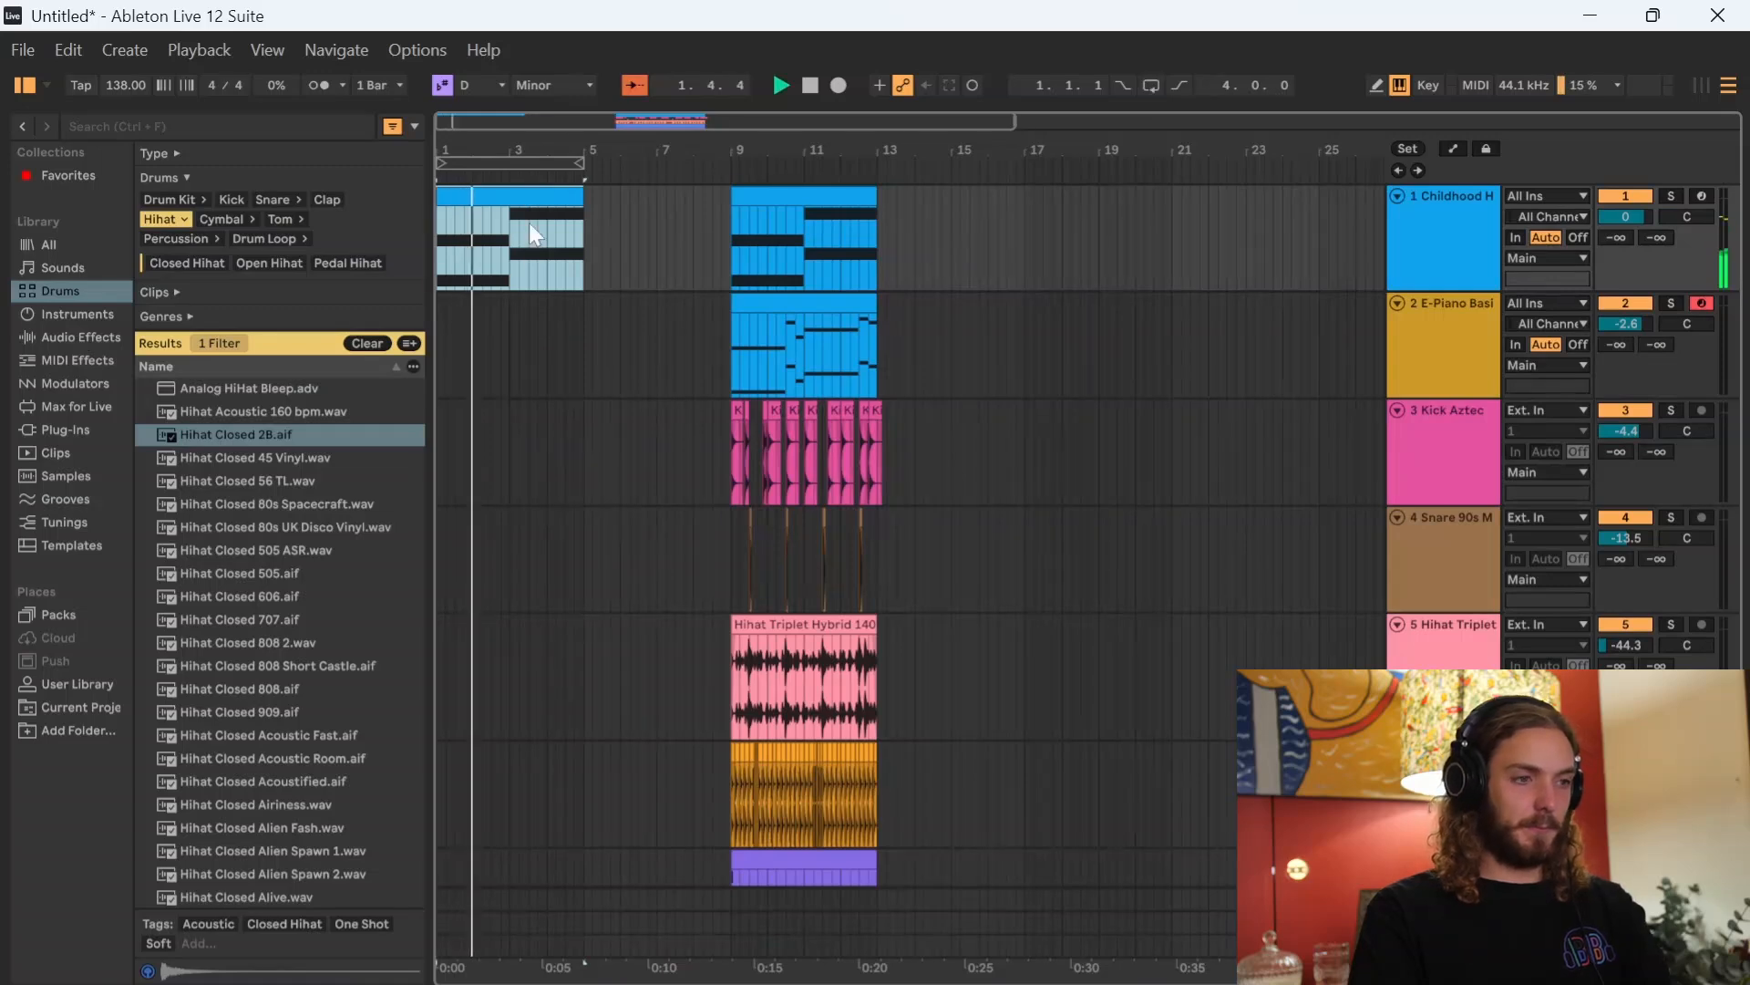
key("ctrl+d")
- Copy the Basic Bells clip to bars 5 to 9 and duplicate the full section from bar 9 to bar 13
scroll(848, 775, "down", 4)
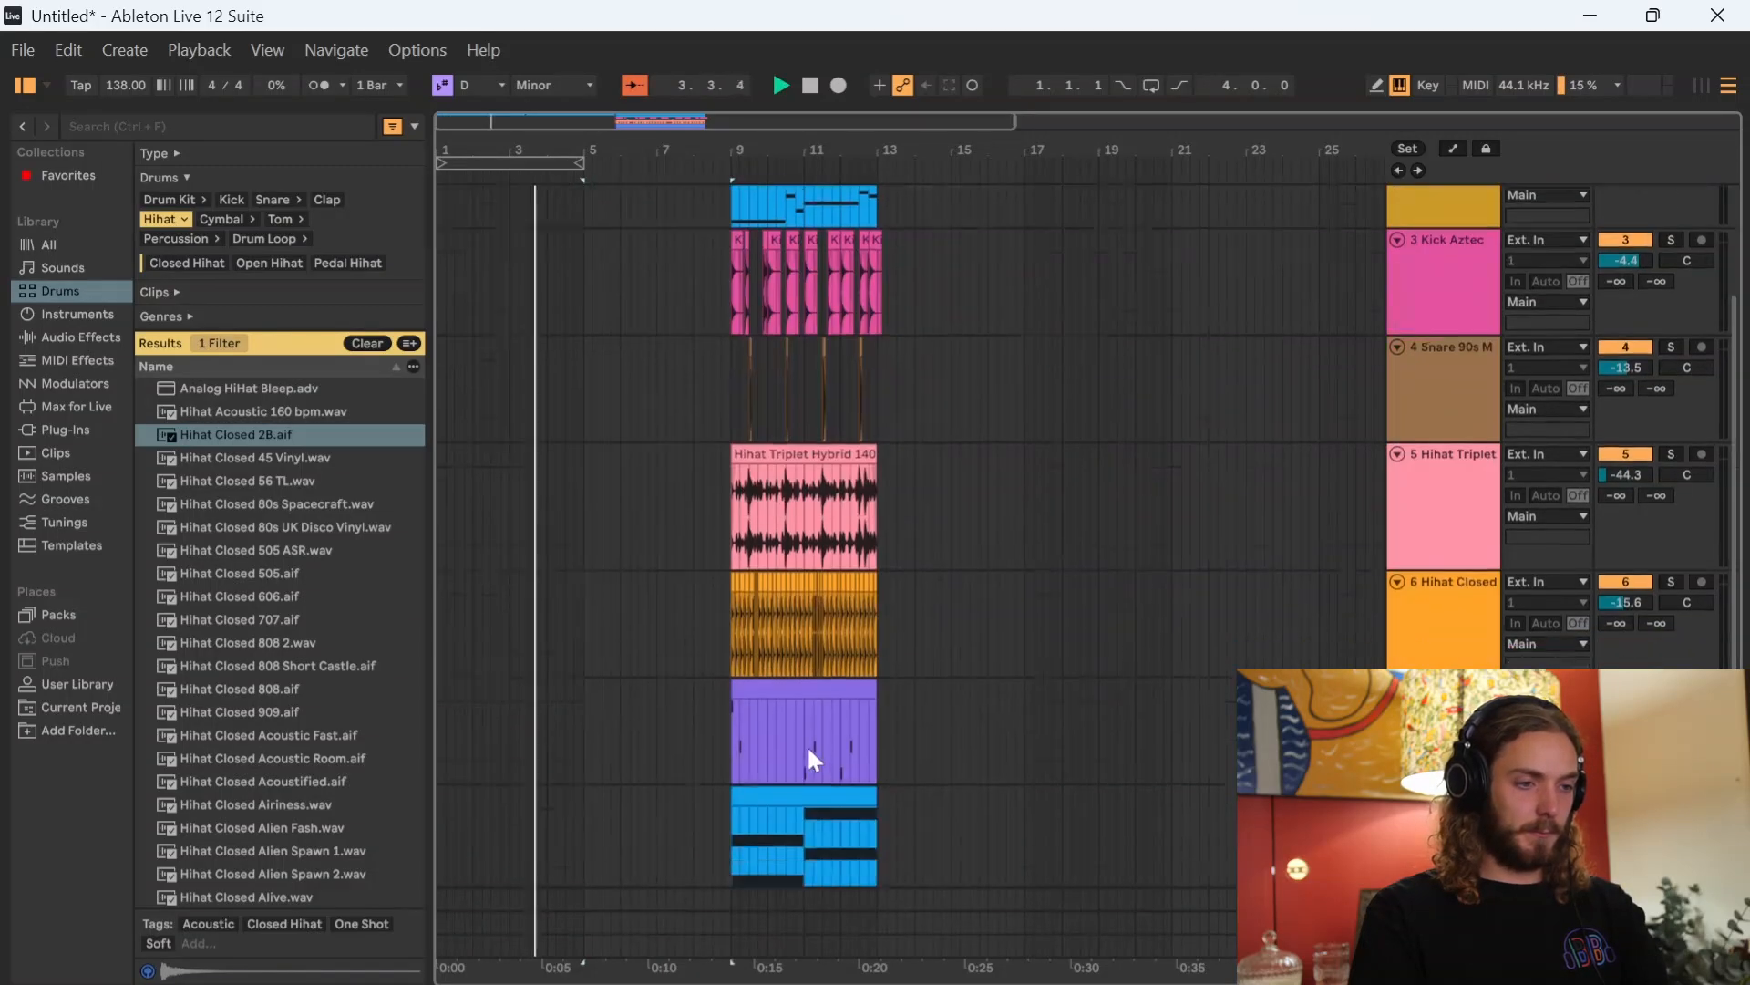
scroll(807, 748, "down", 3)
left_click_drag(802, 578, 658, 572)
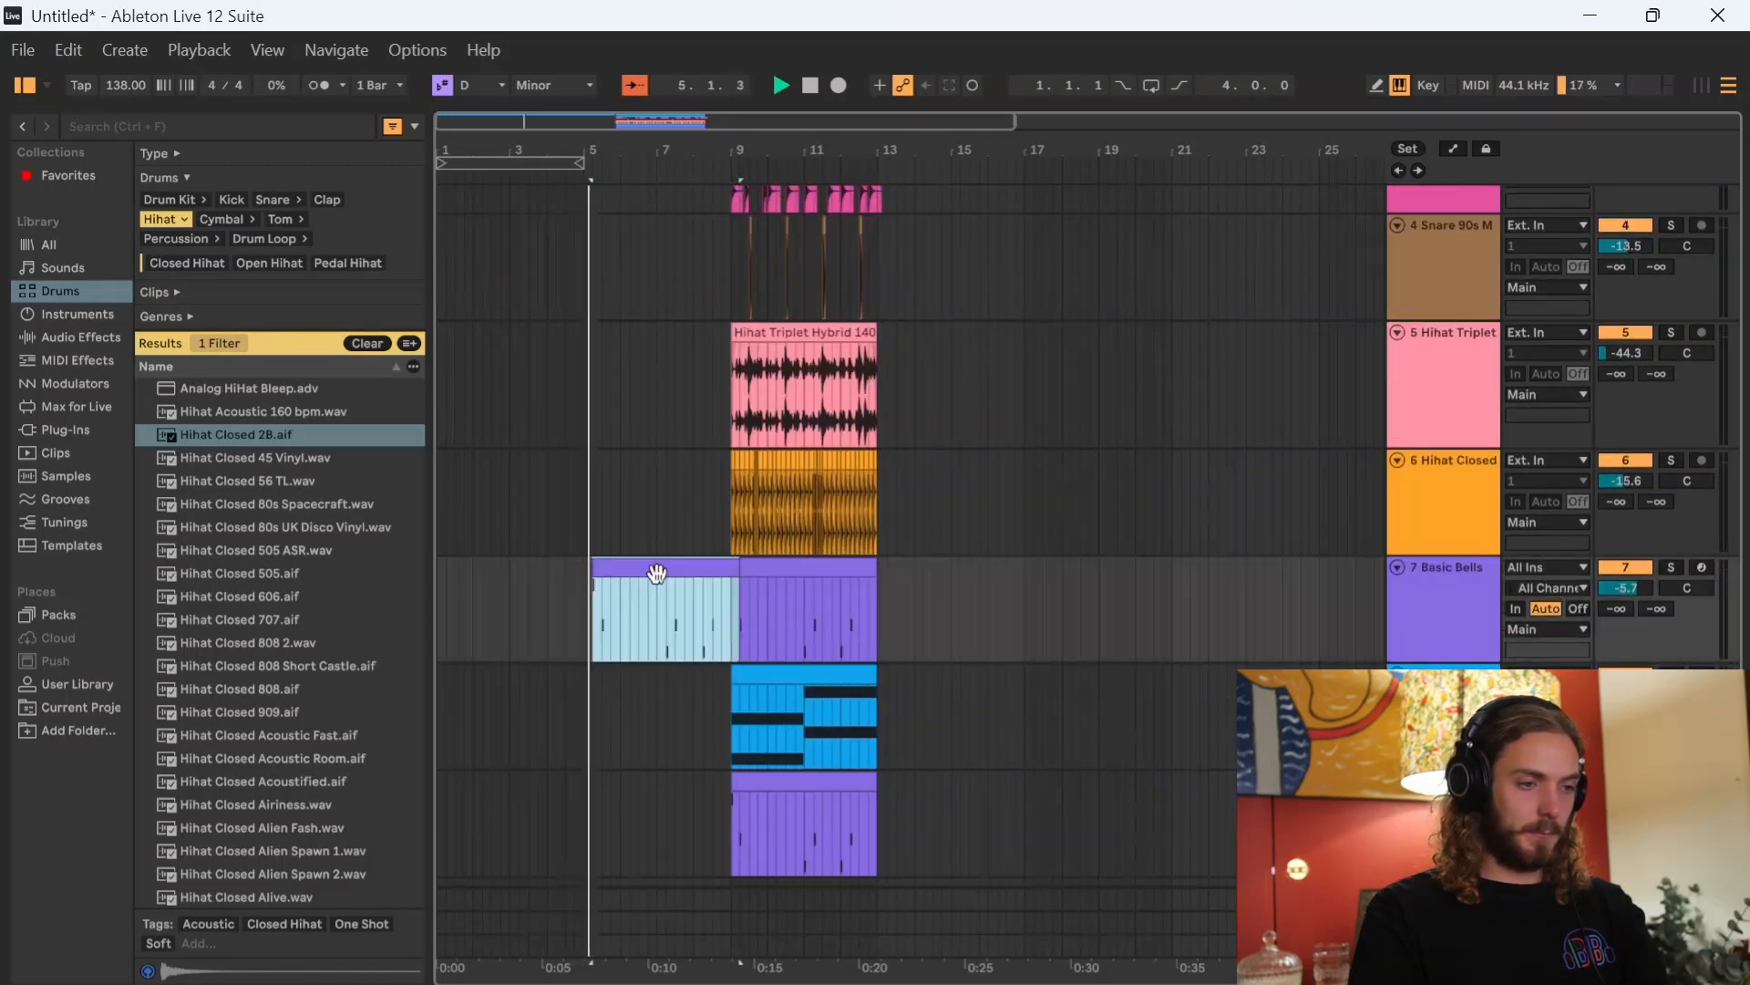
scroll(638, 588, "up", 5)
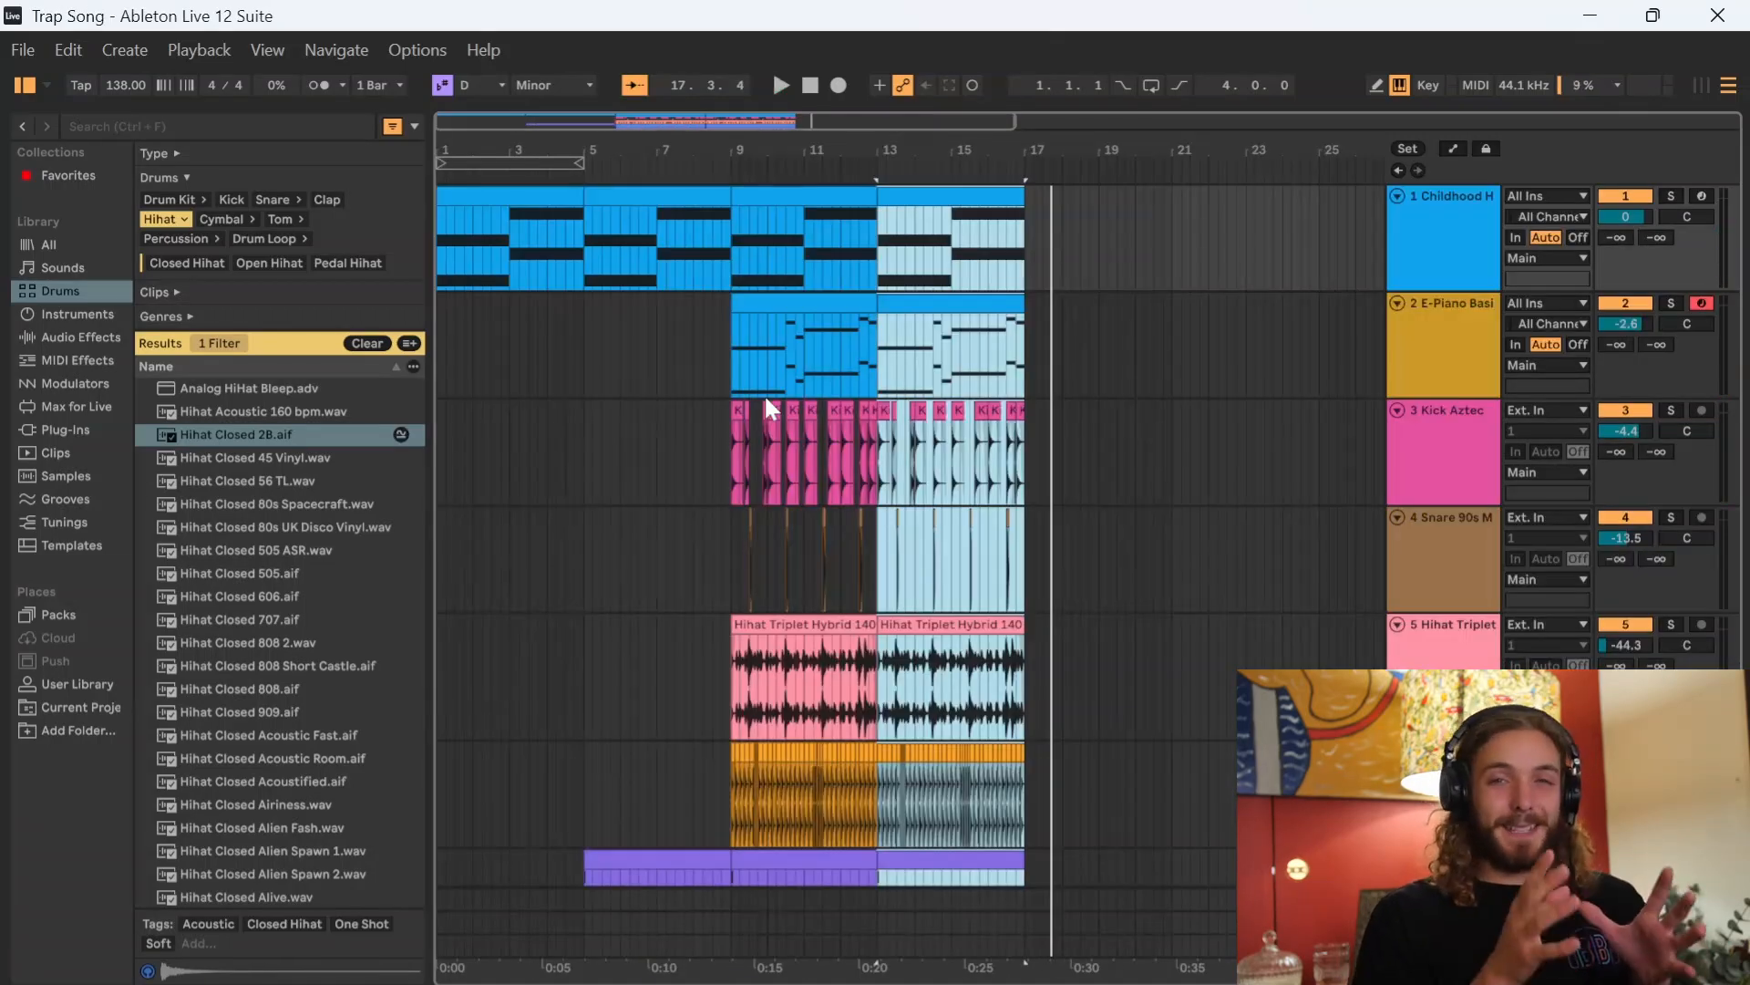
- Play the extended arrangement from bar 1
left_click(522, 189)
key("space")
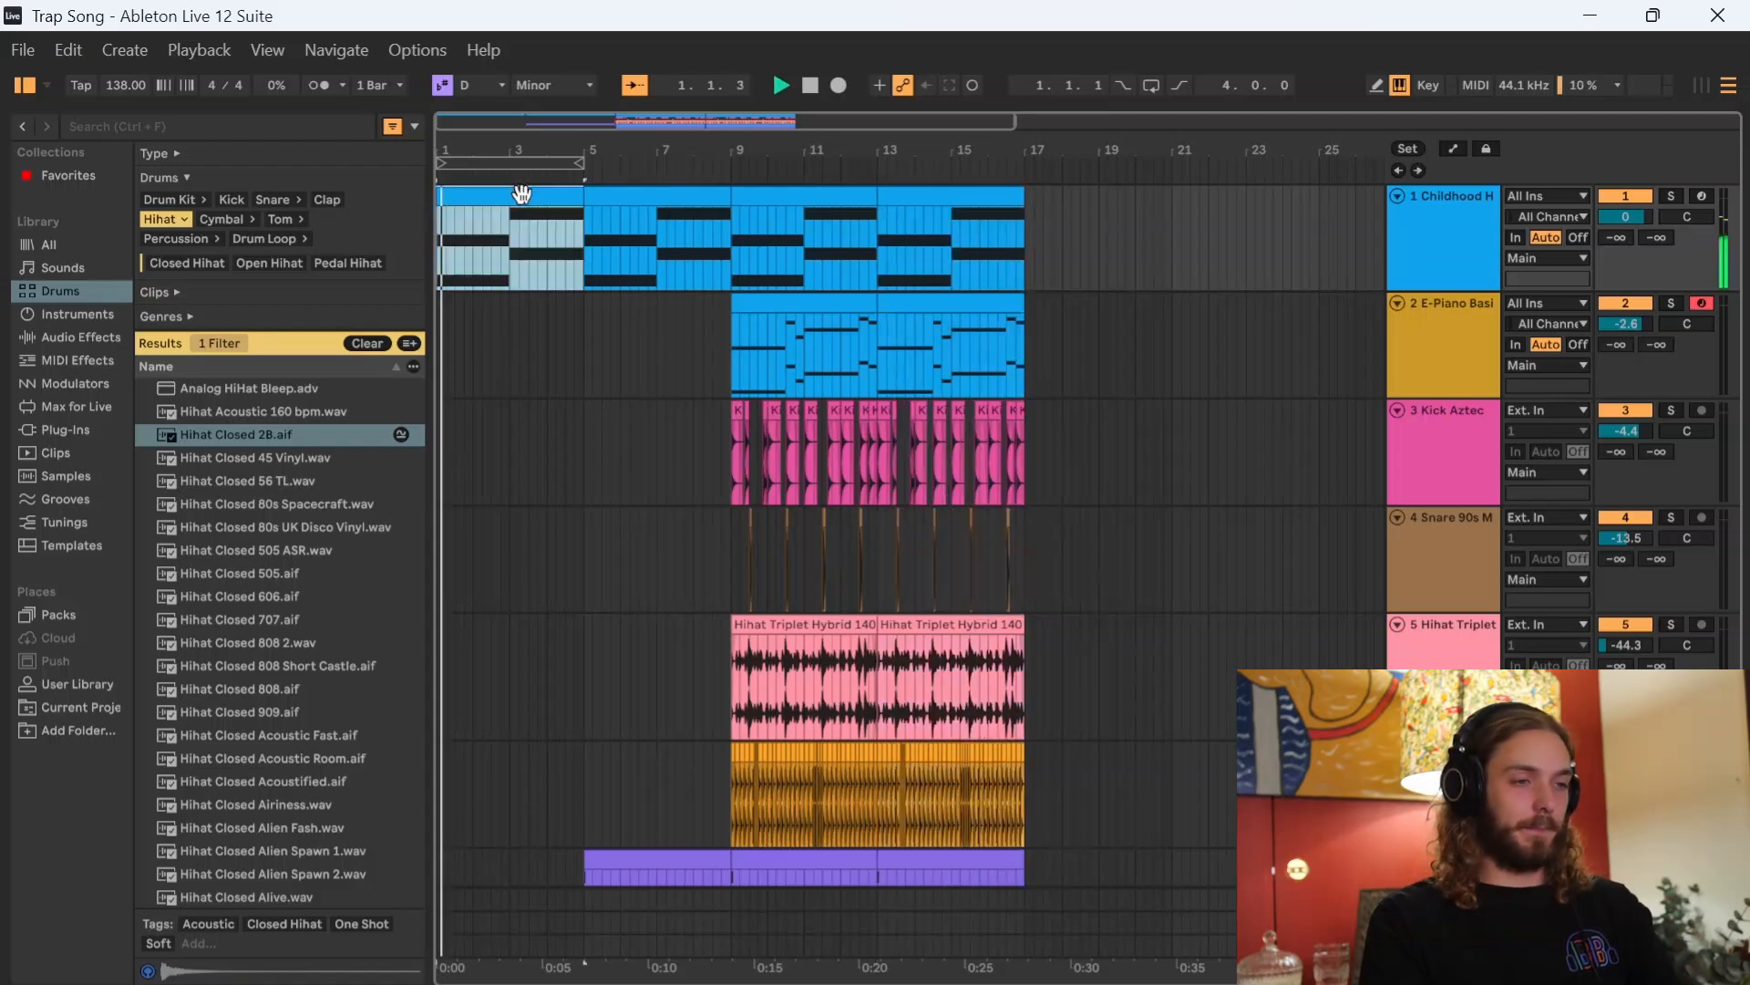